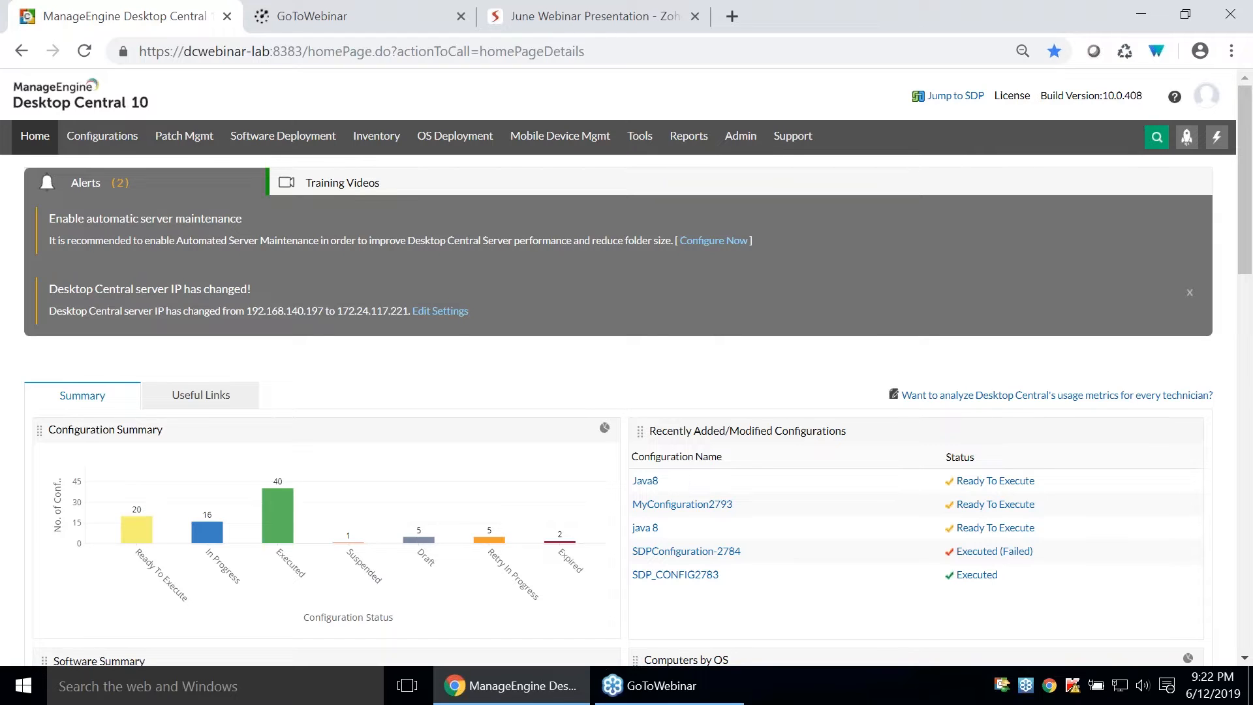
# Open the Proxy Settings in the administration area and examine the connection types offered when editing the proxy.
pyautogui.click(749, 141)
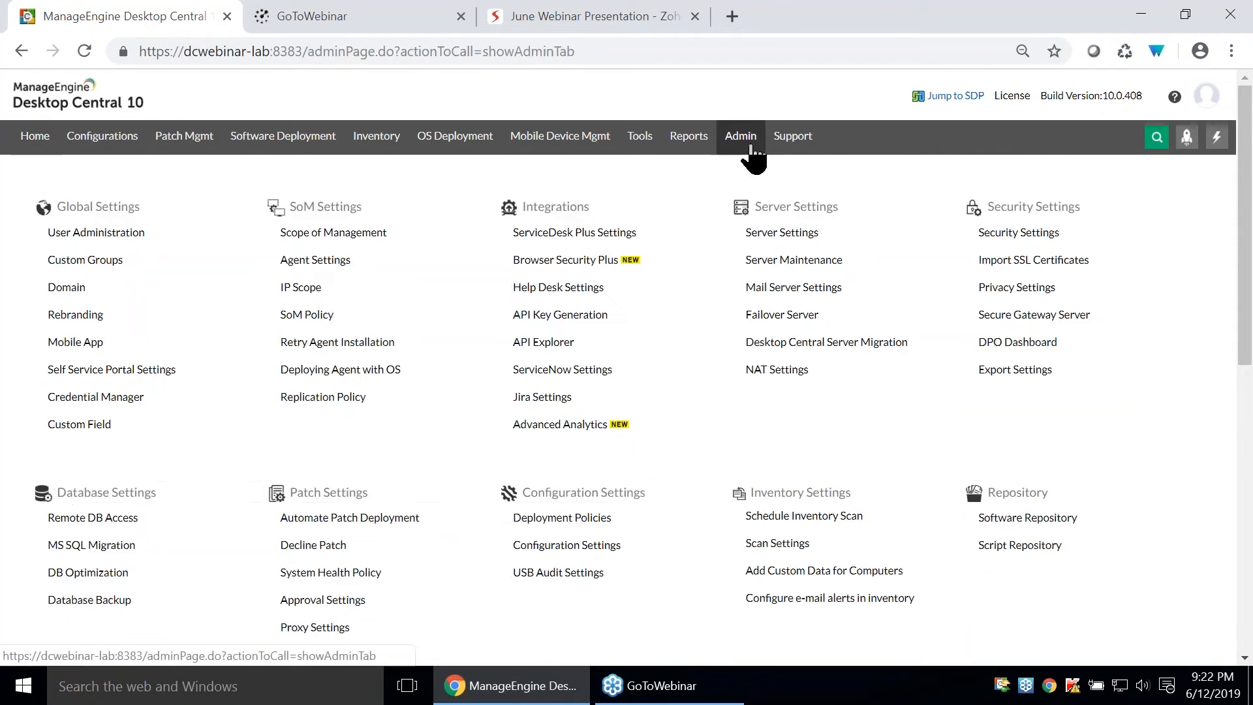
pyautogui.scroll(-2, 455, 460)
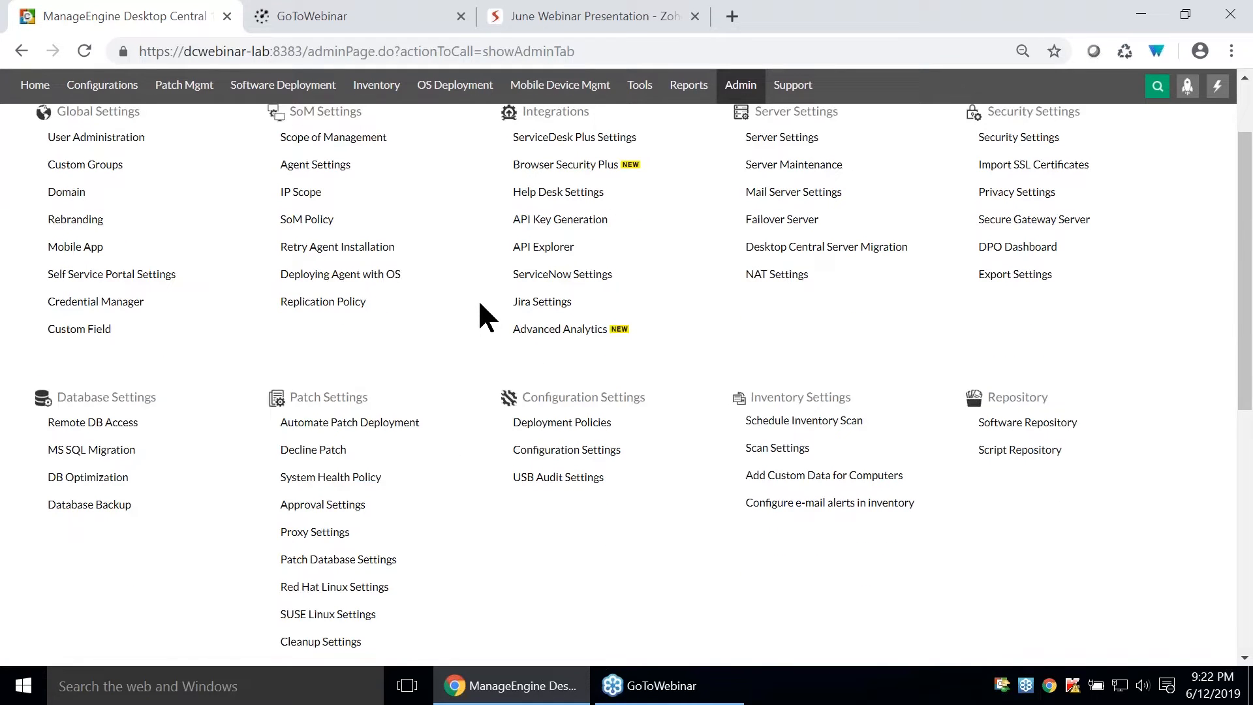
pyautogui.scroll(-2, 480, 304)
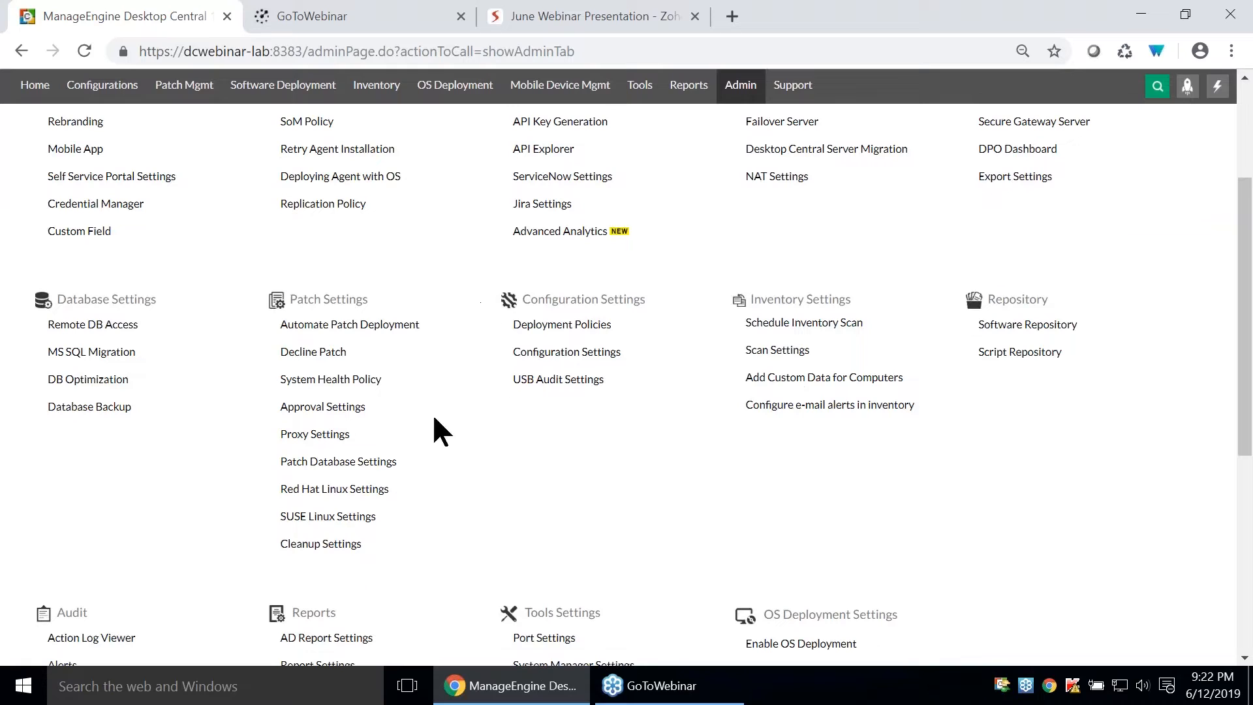
pyautogui.click(325, 434)
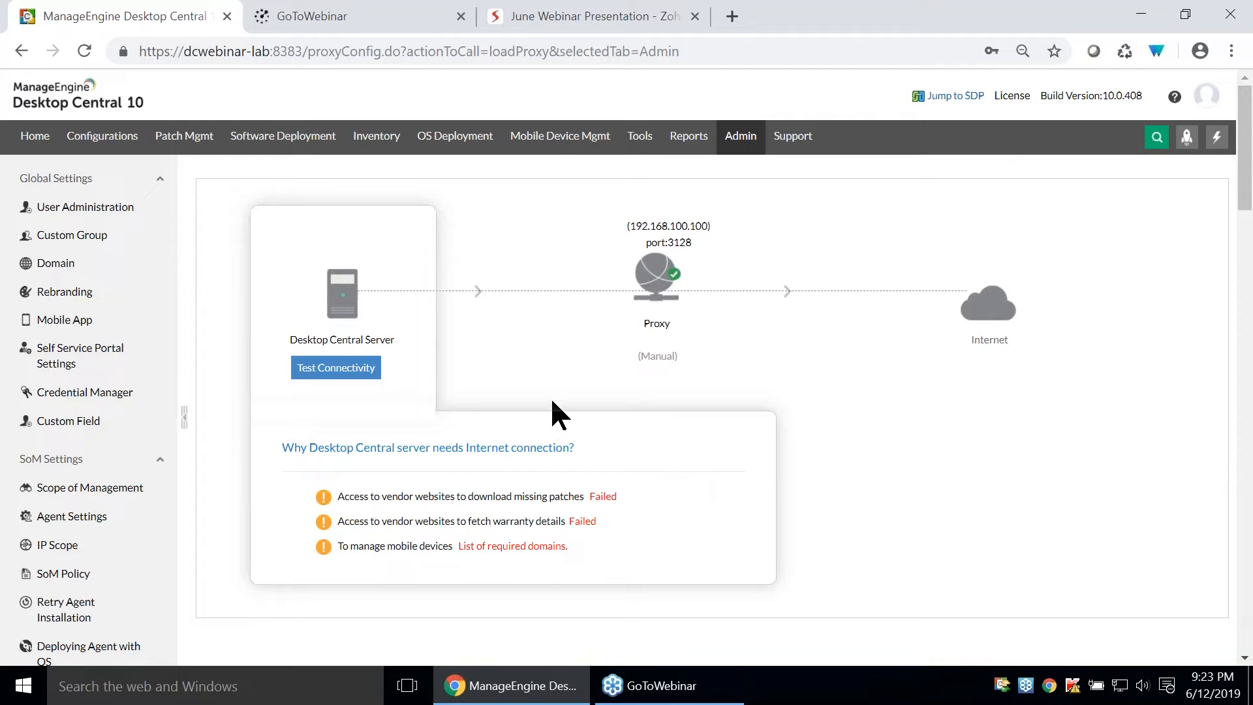
pyautogui.moveTo(636, 330)
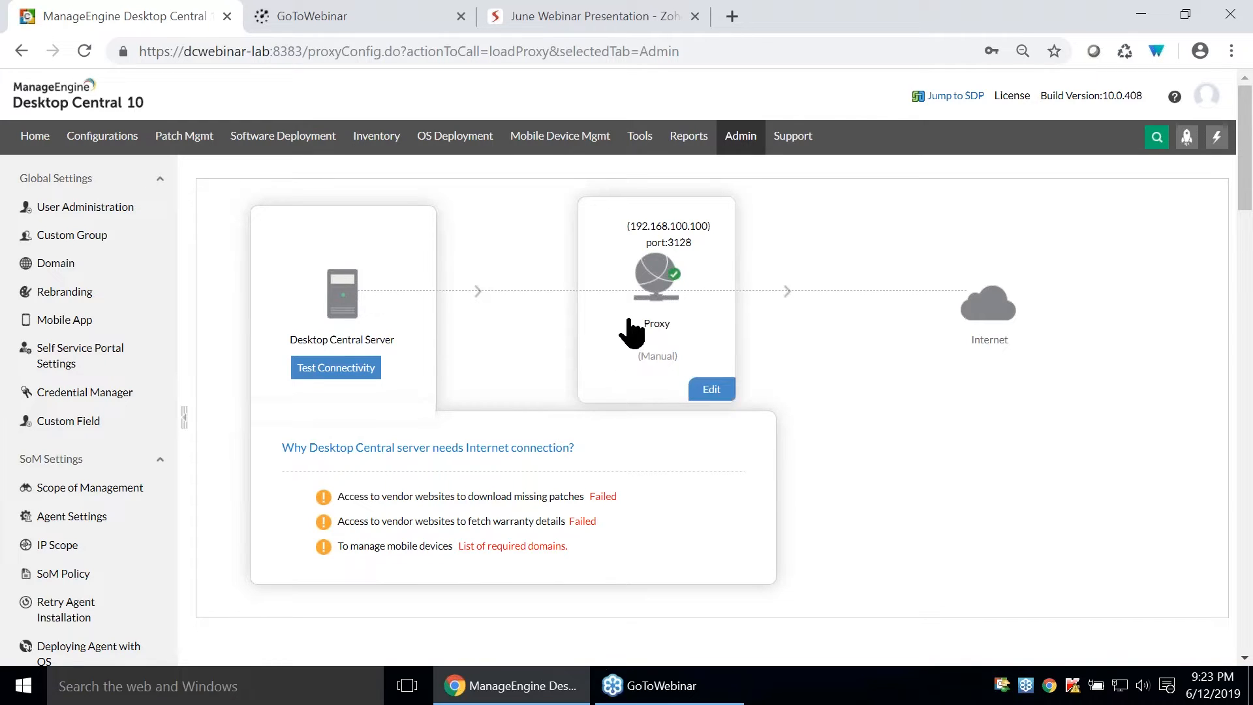
pyautogui.click(712, 385)
pyautogui.click(733, 456)
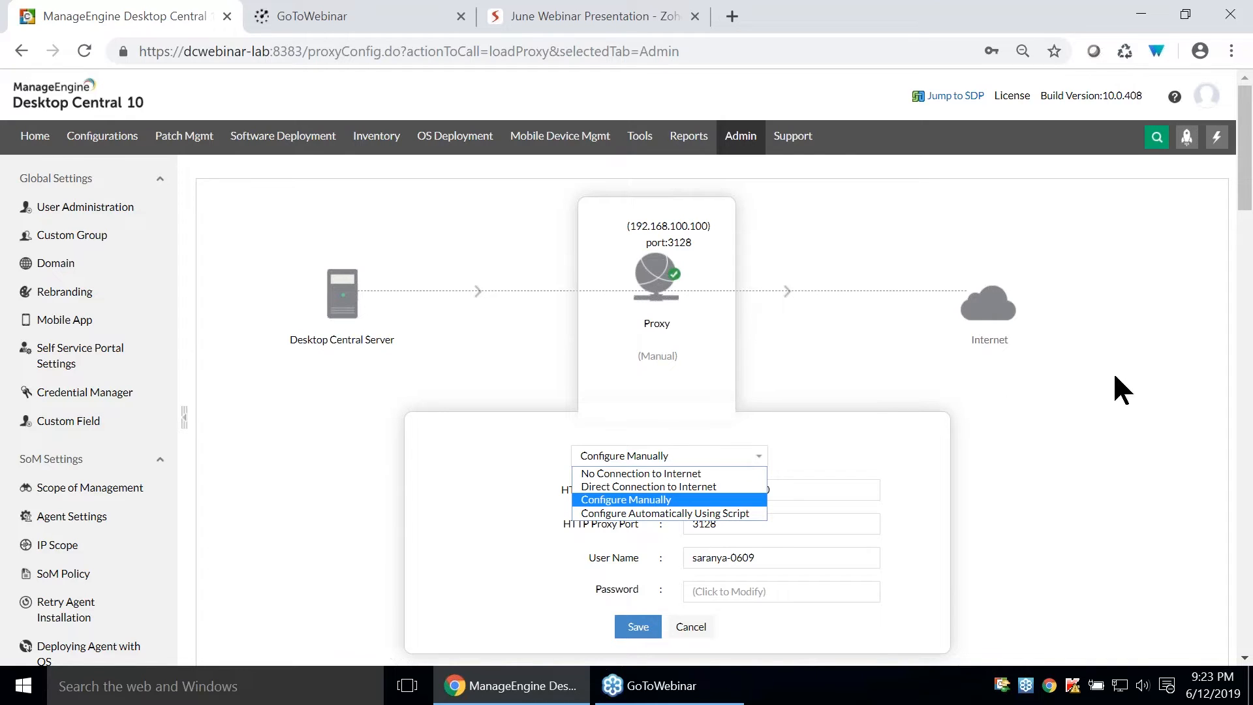
pyautogui.click(1090, 420)
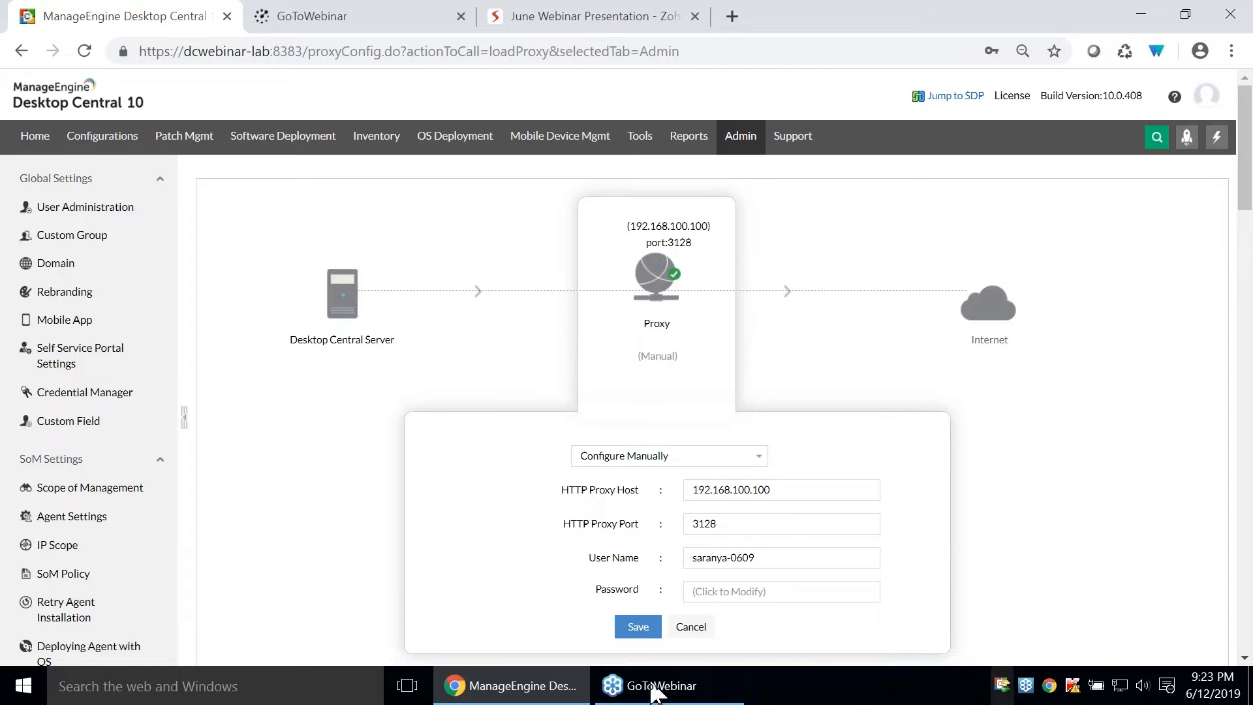
# Open the Patch Database Settings and examine the patch categories selectable for Windows.
pyautogui.click(749, 149)
pyautogui.scroll(-1, 545, 432)
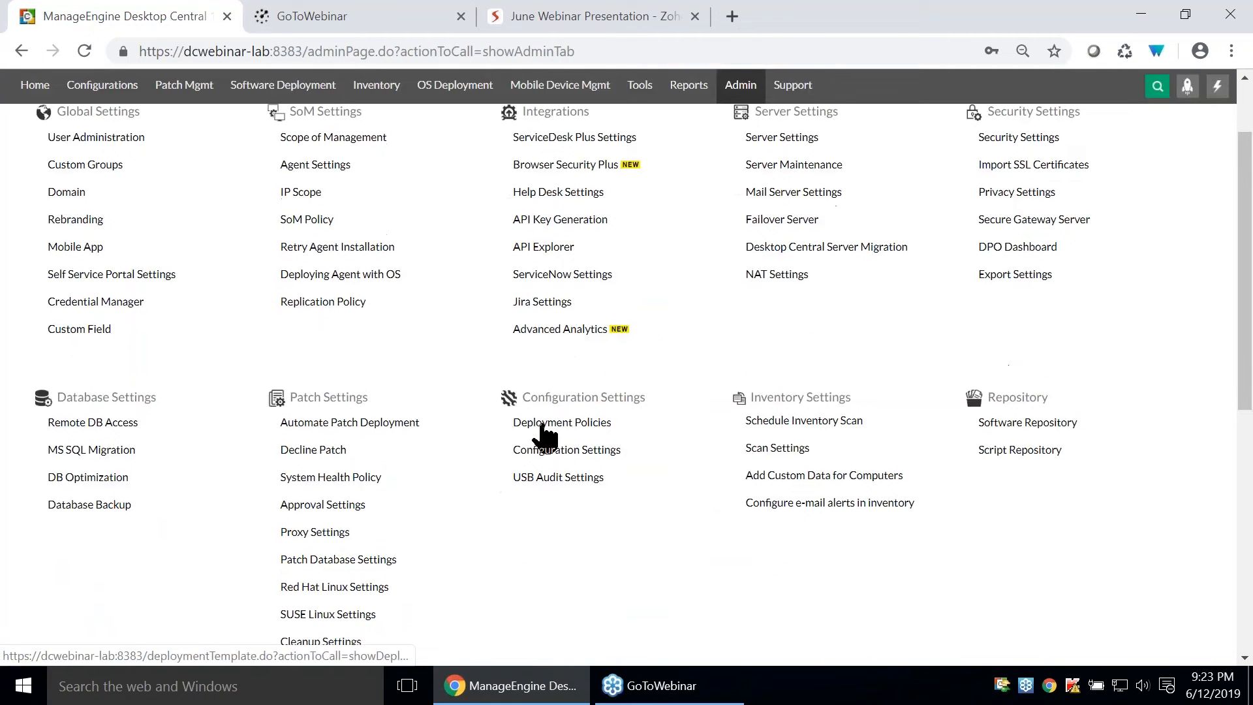
pyautogui.scroll(-1, 503, 434)
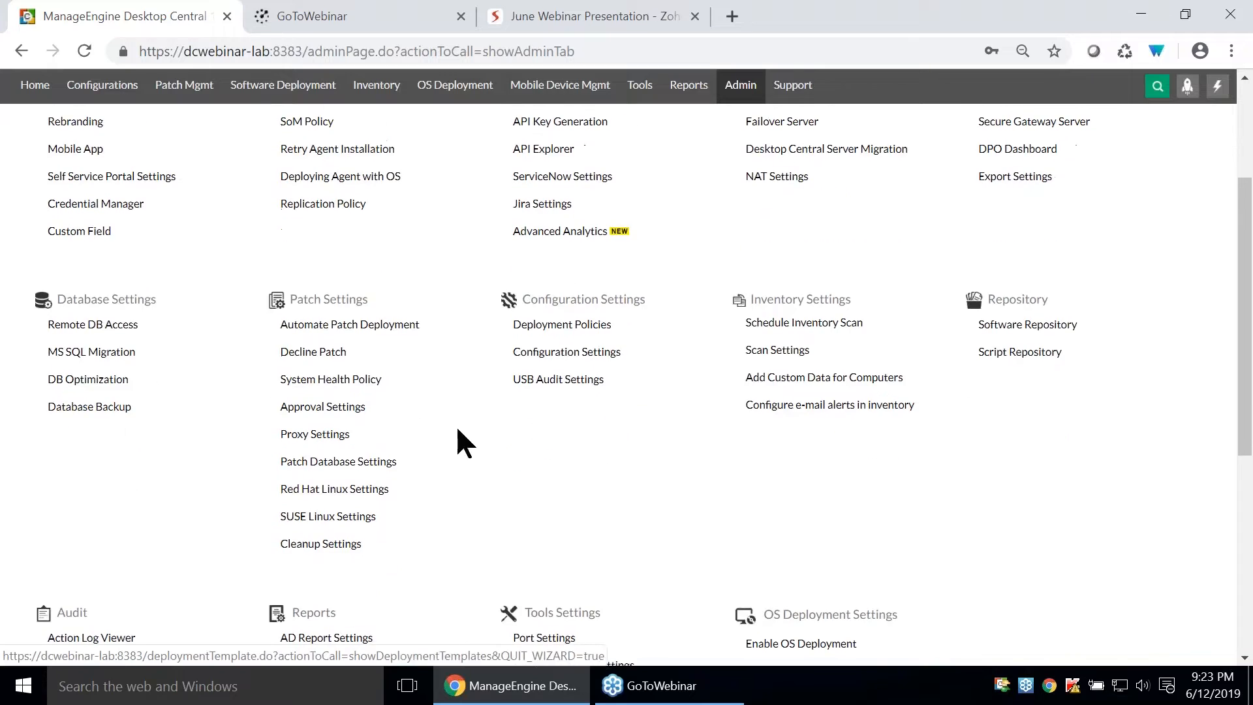
pyautogui.click(330, 467)
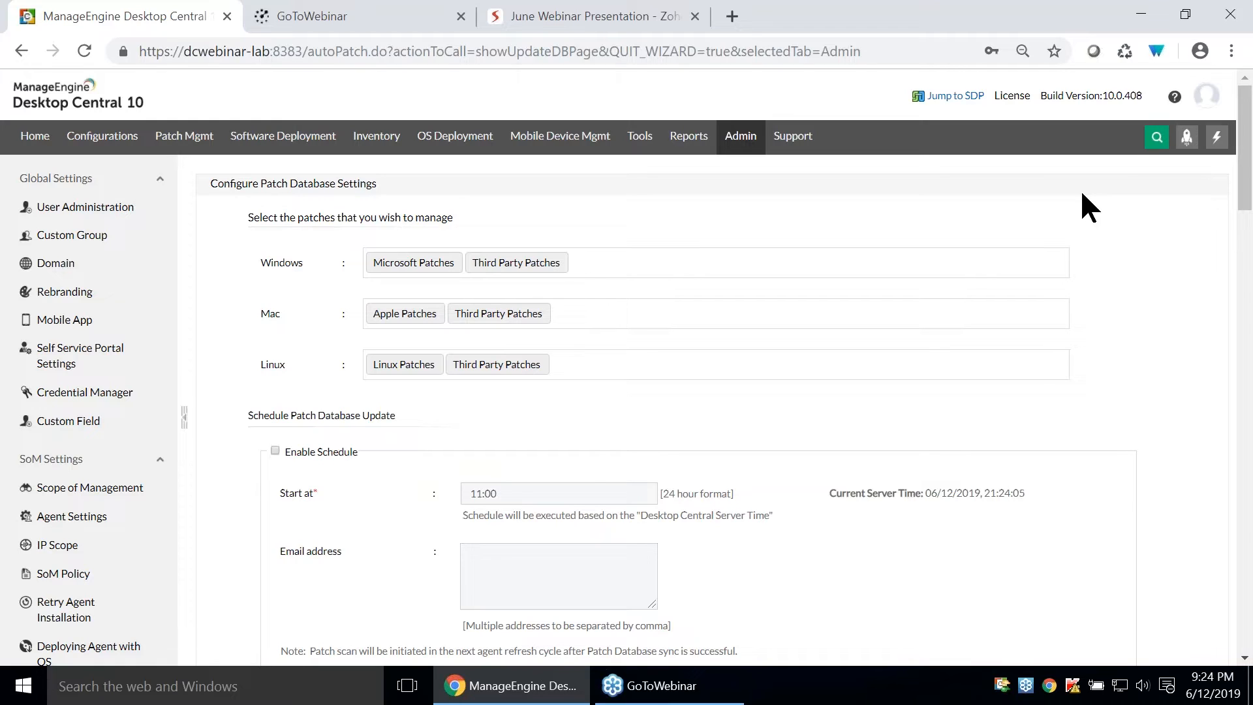
pyautogui.click(652, 269)
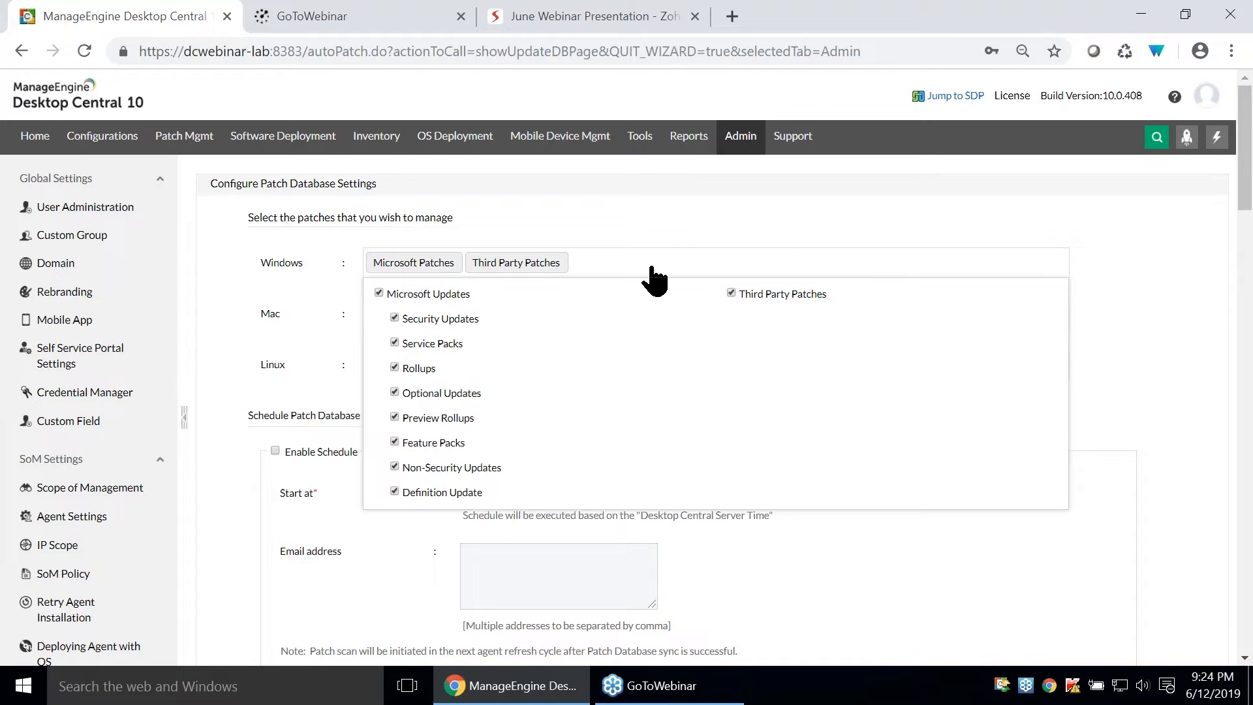
pyautogui.click(667, 239)
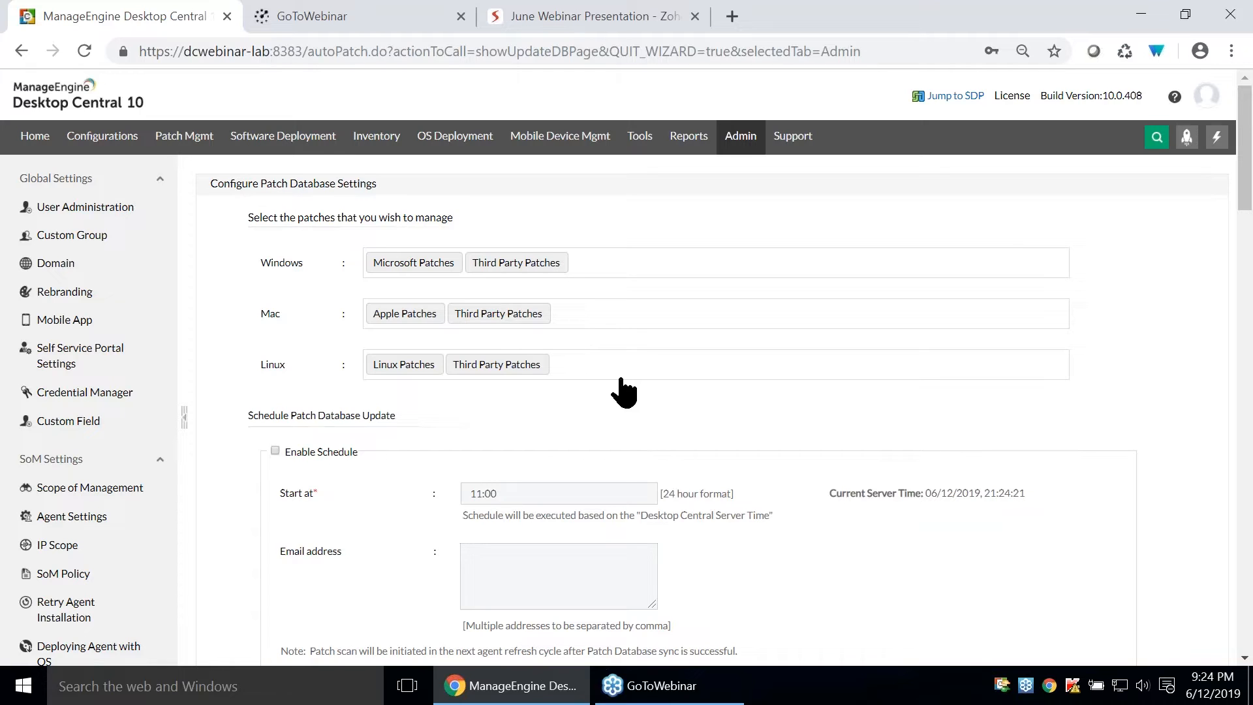
# Enable the schedule for the patch database update.
pyautogui.scroll(-3, 655, 441)
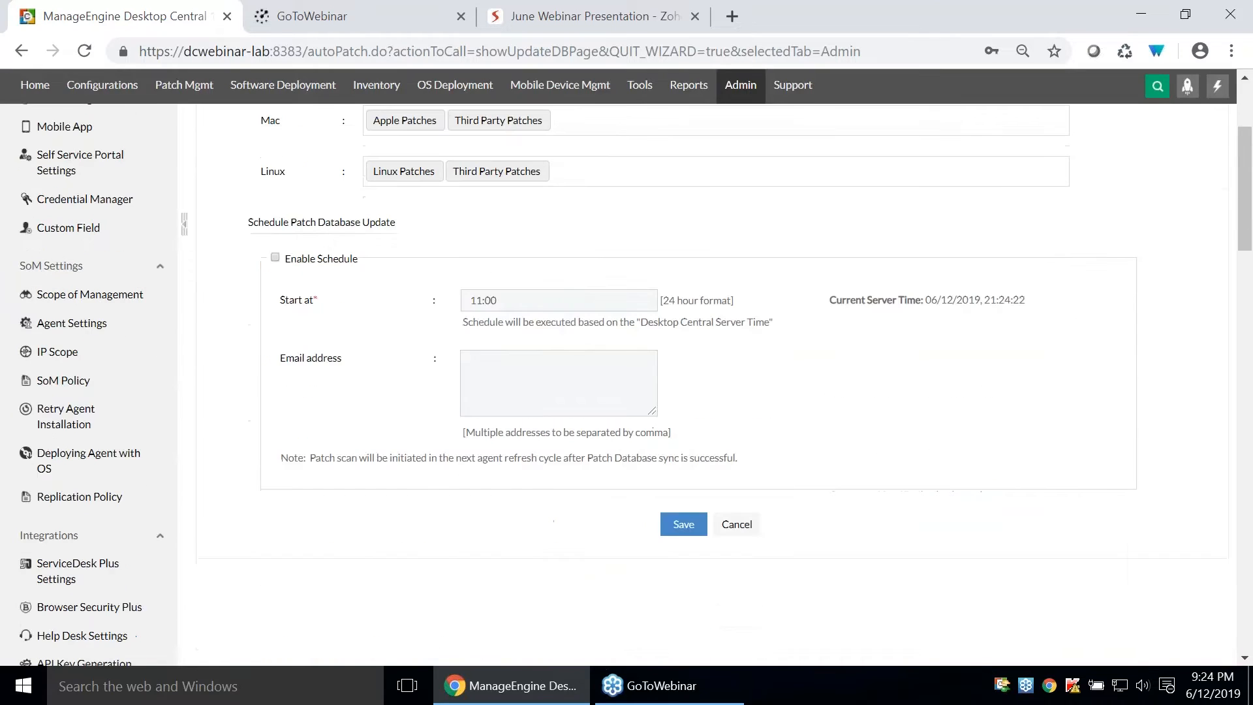
pyautogui.click(275, 257)
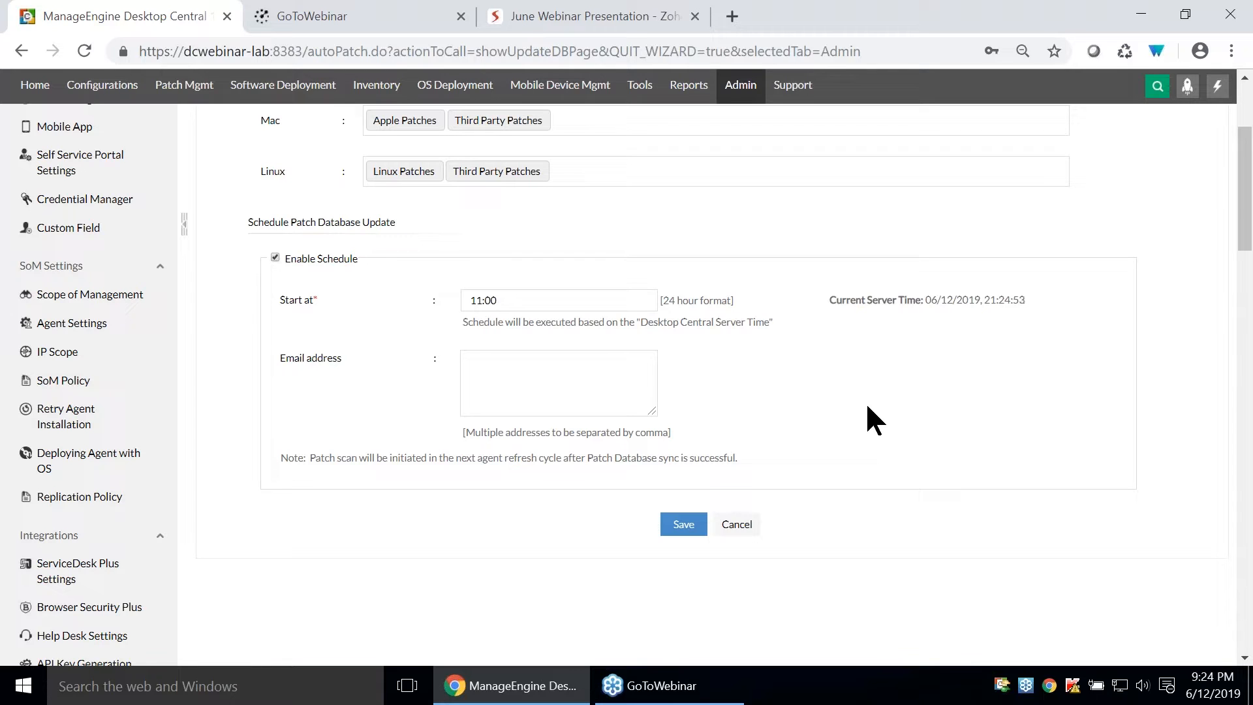
pyautogui.scroll(3, 911, 414)
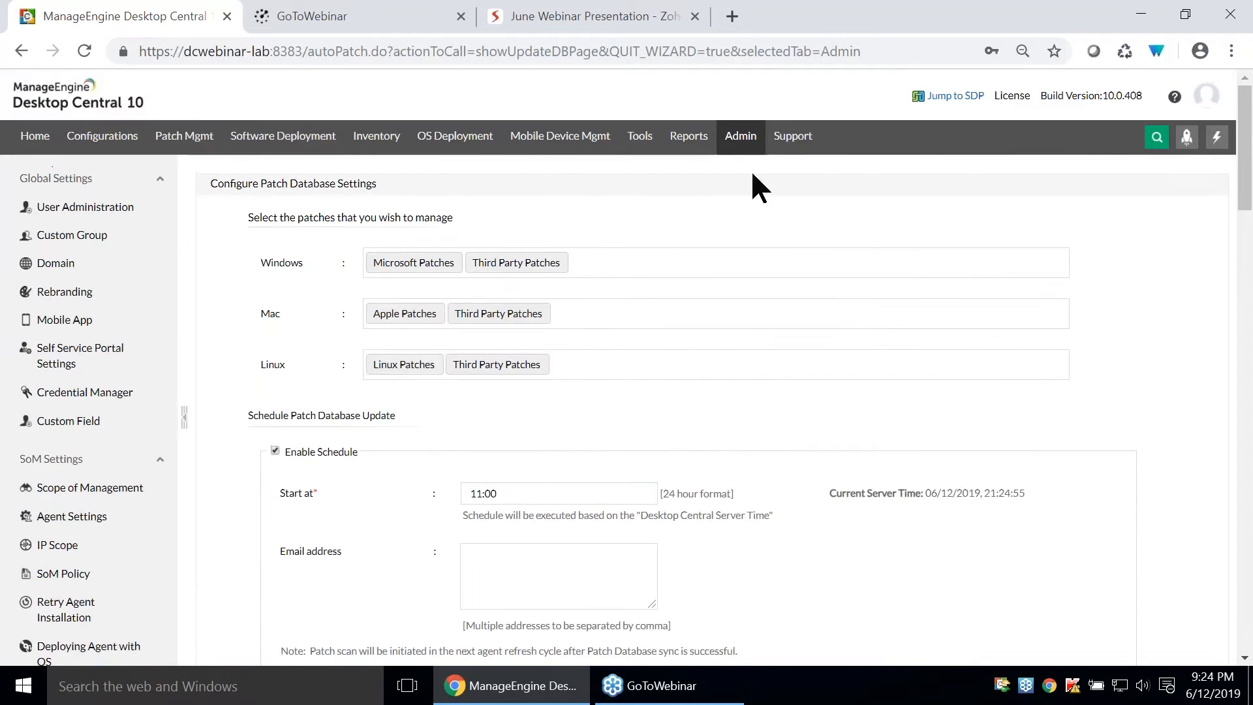
# Open the computers list in Scope of Management and examine the dialog for adding computers.
pyautogui.click(742, 138)
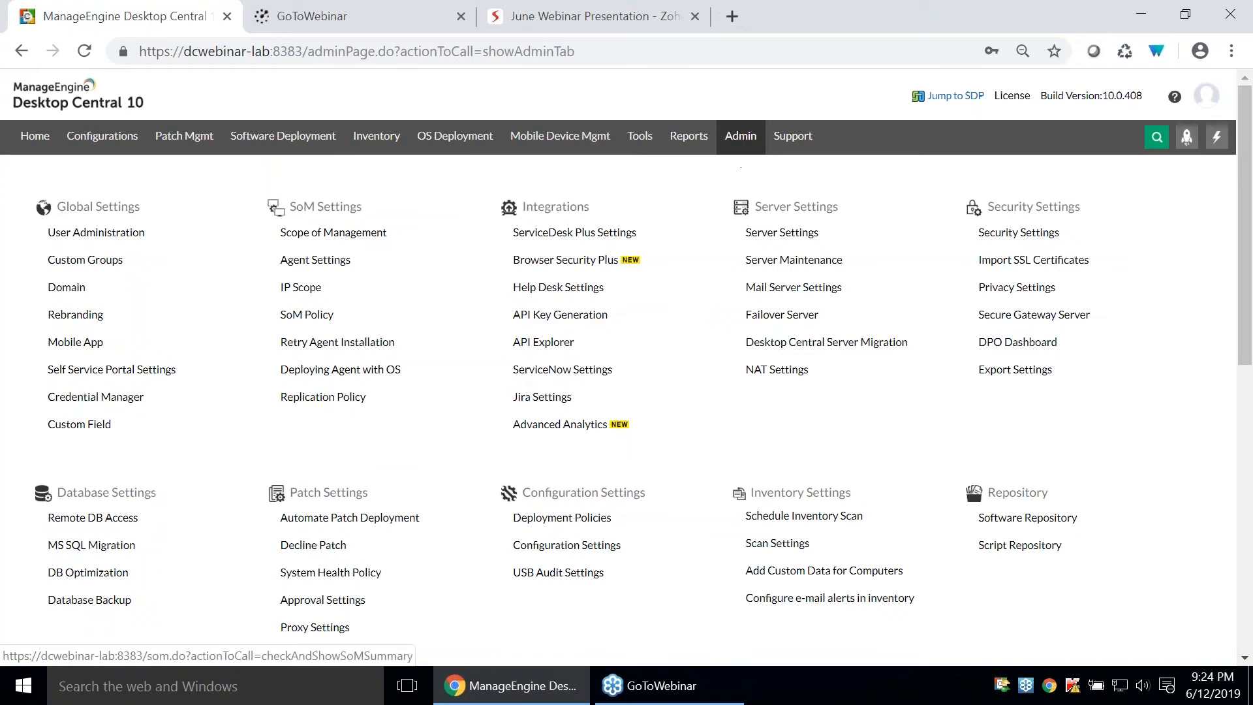
pyautogui.click(347, 242)
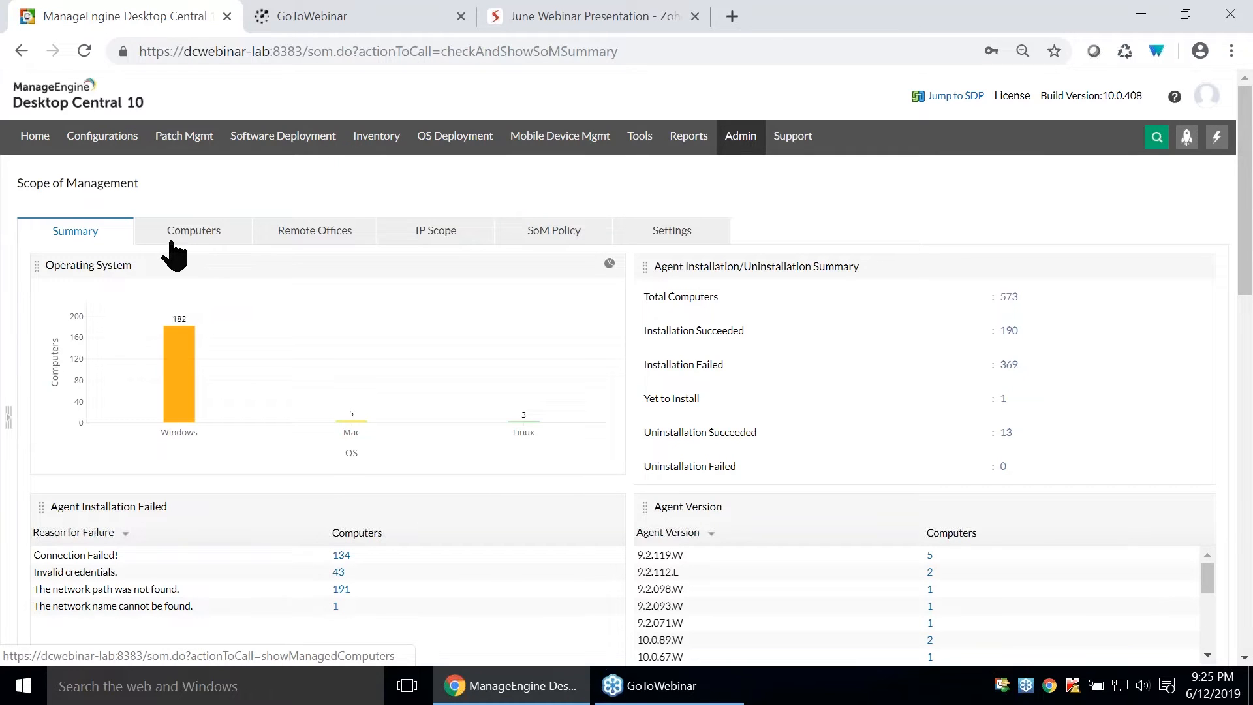
pyautogui.click(173, 254)
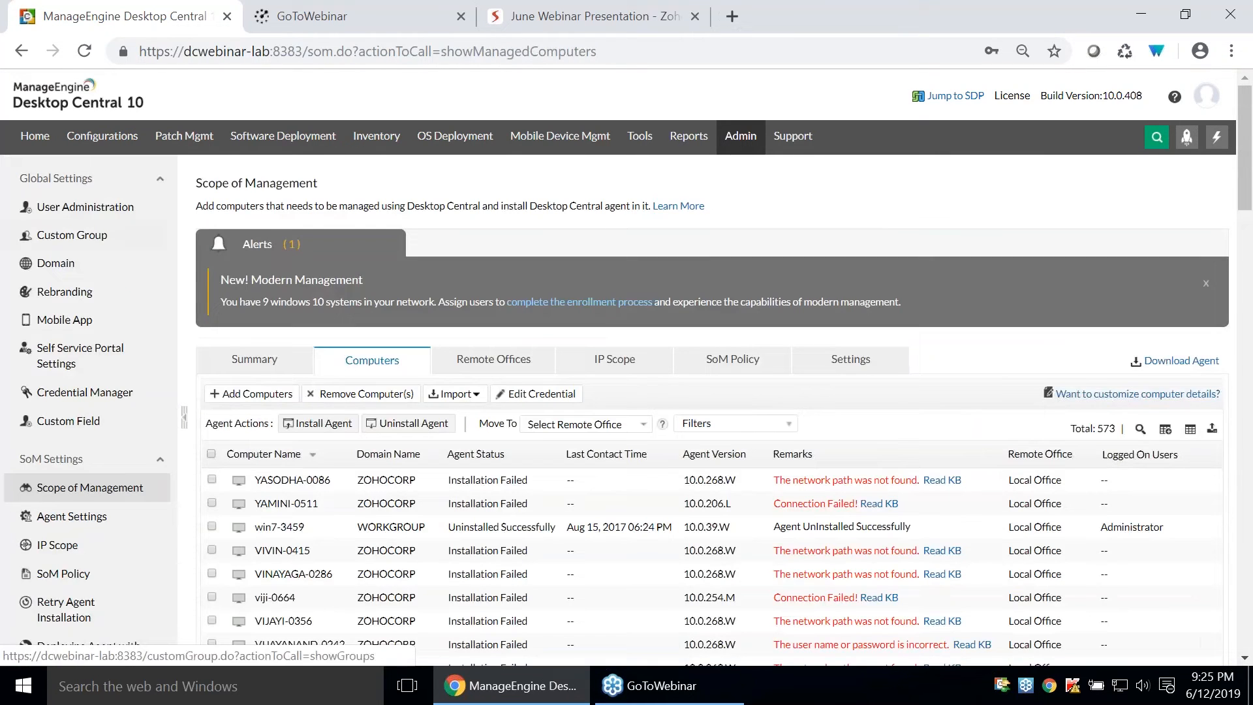
pyautogui.click(254, 394)
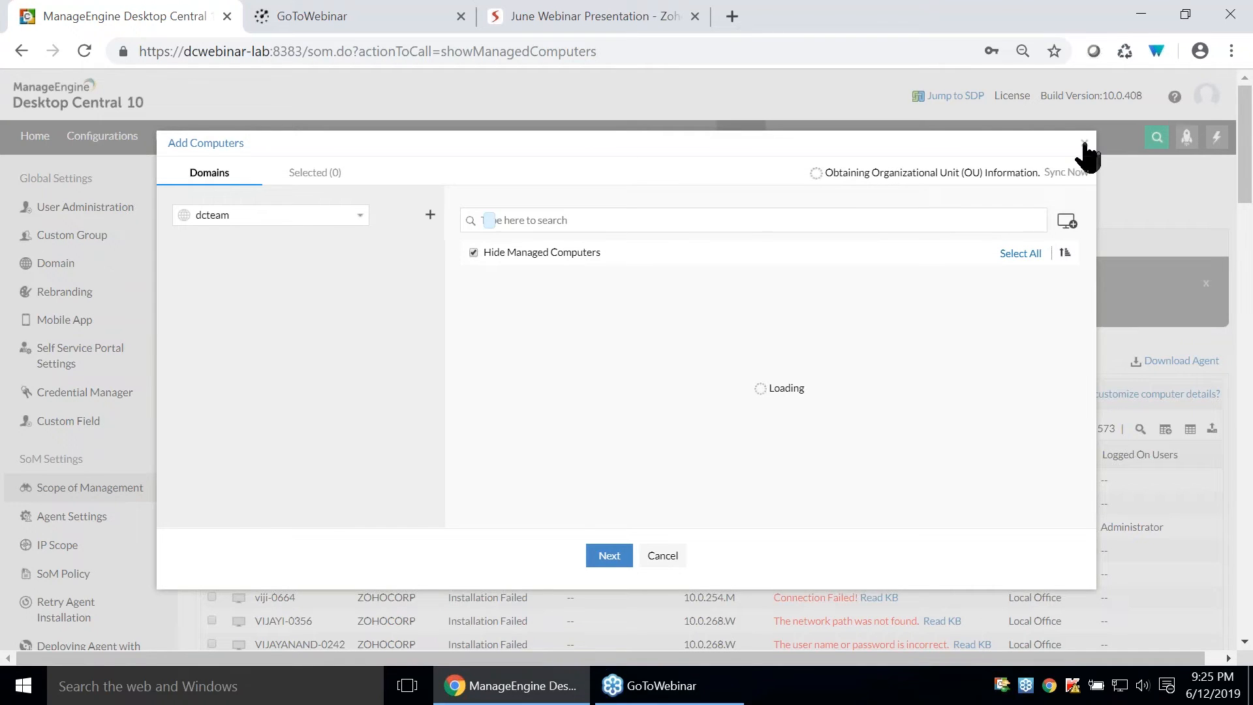
pyautogui.click(1085, 144)
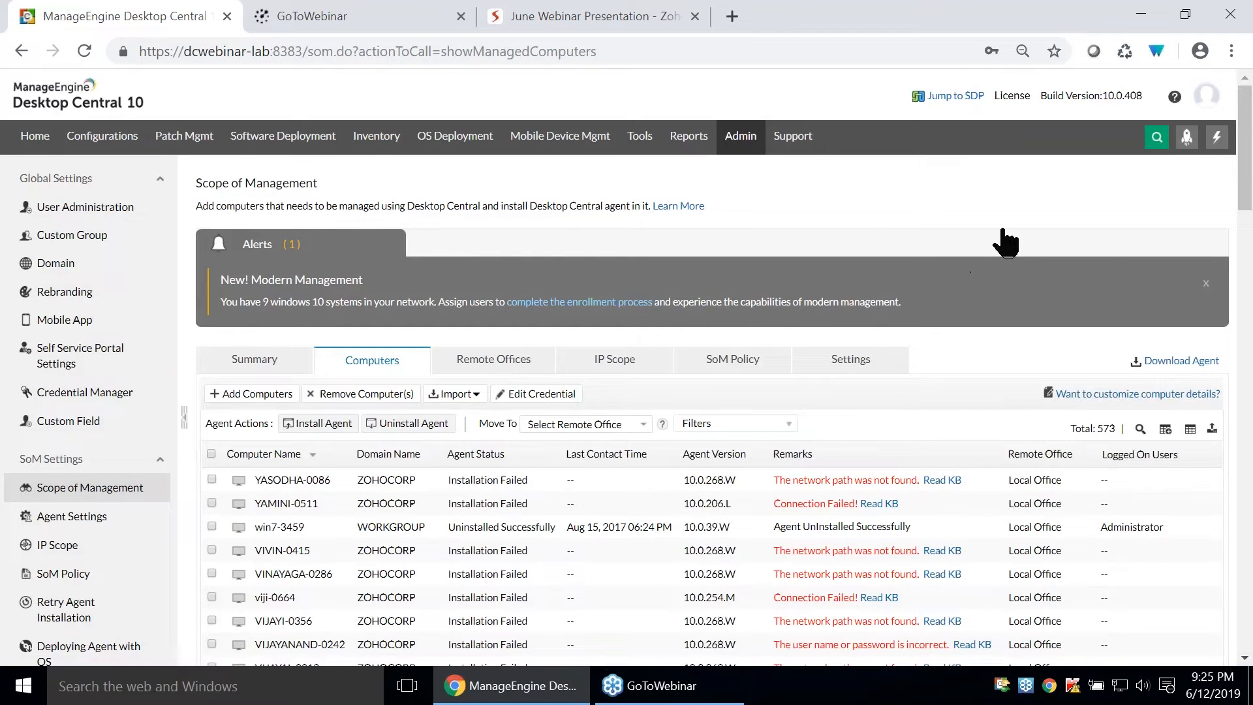
# Examine the agent status and installation failure remarks in the list of managed computers.
pyautogui.scroll(-3, 1005, 243)
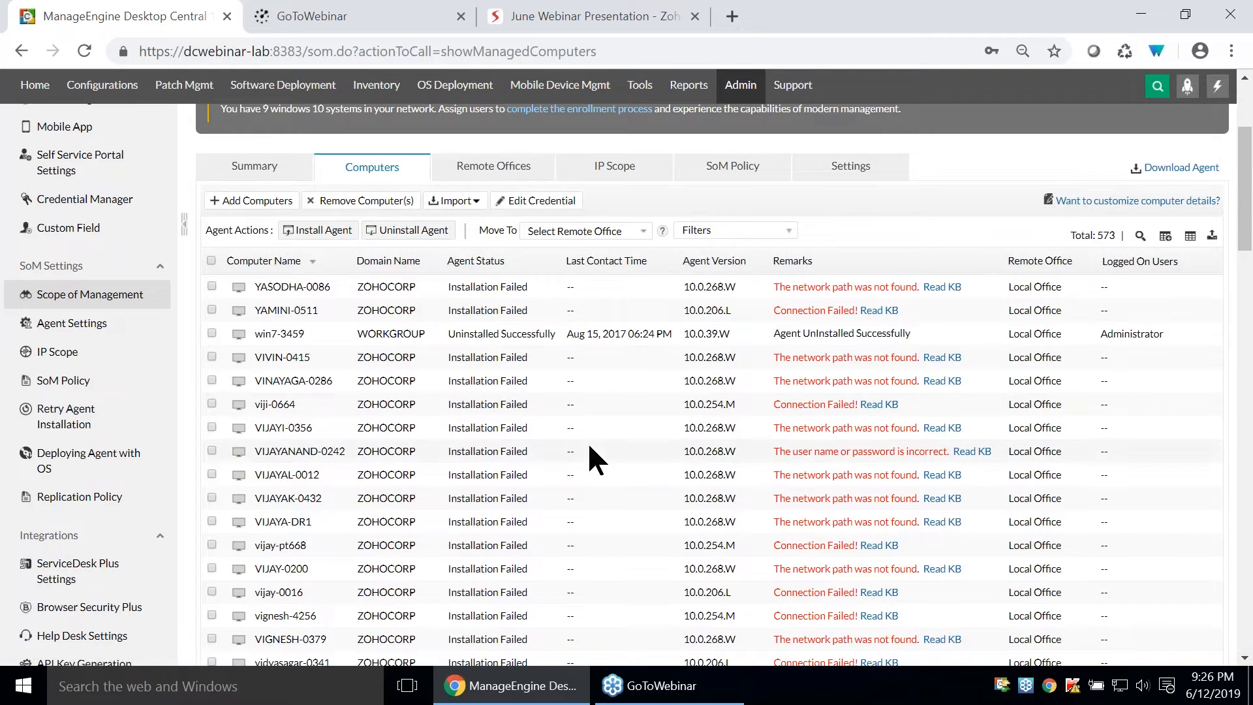
pyautogui.moveTo(247, 288)
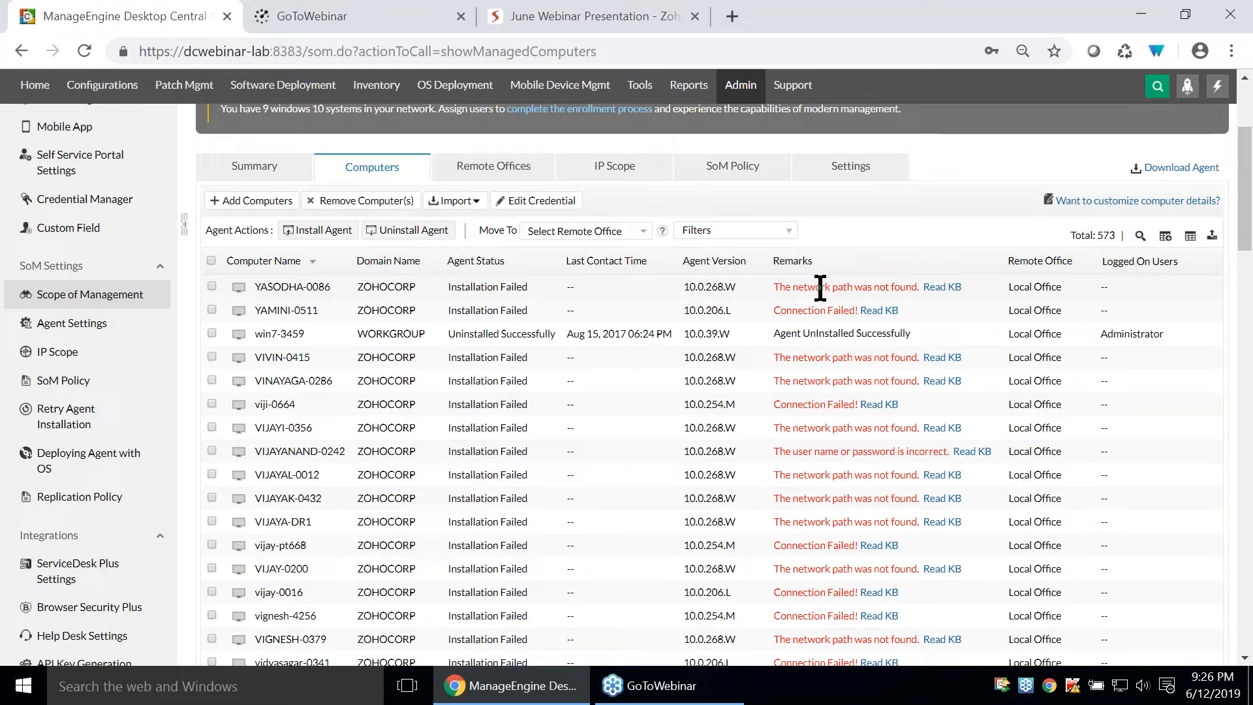
pyautogui.doubleClick(275, 288)
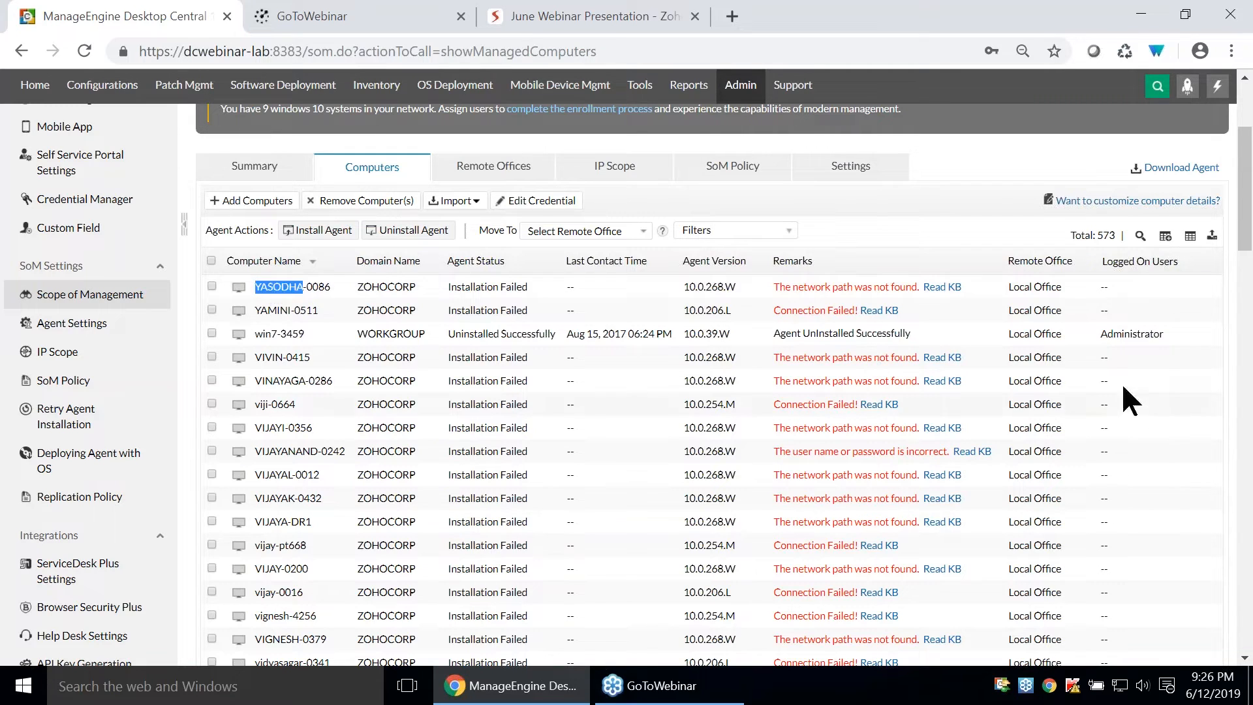
pyautogui.click(430, 297)
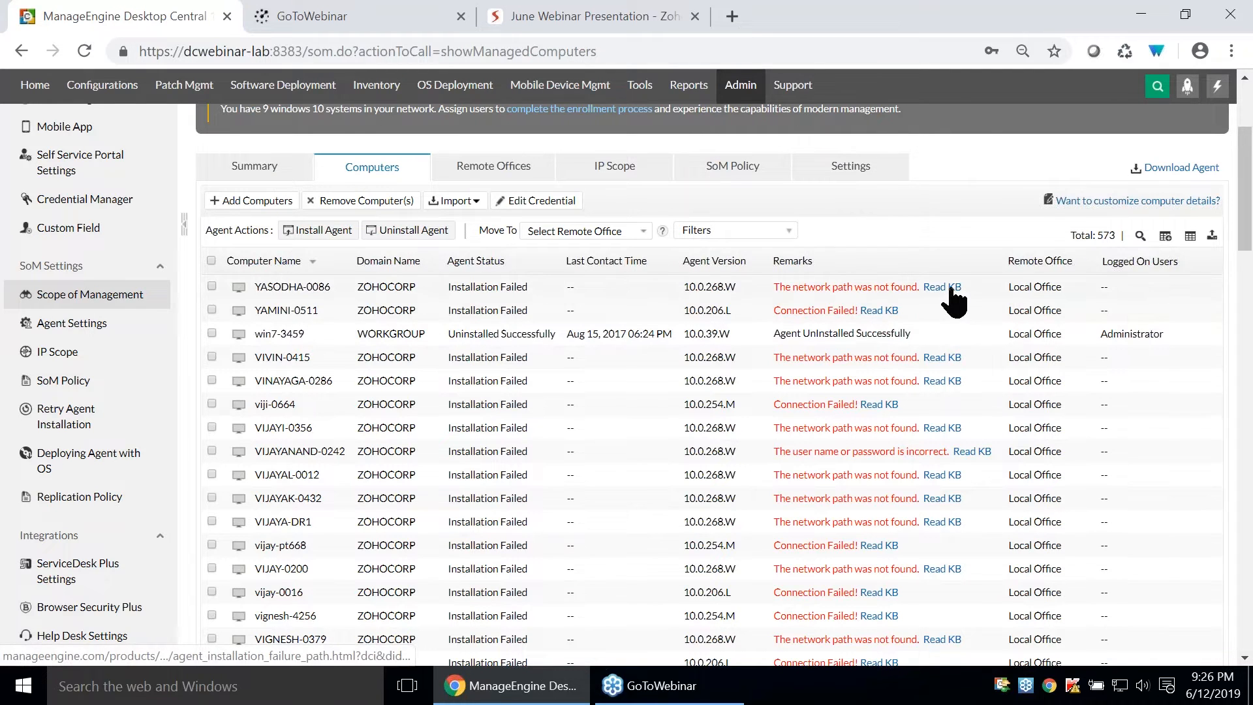
pyautogui.scroll(-5, 742, 432)
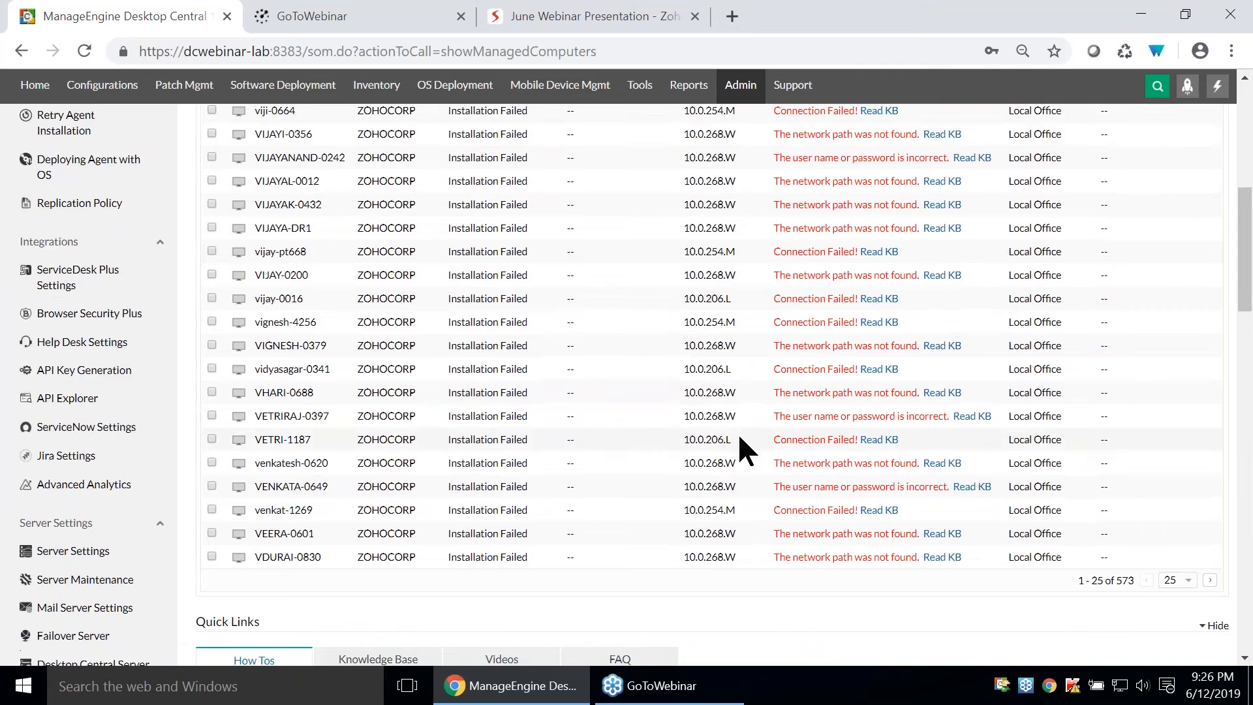
pyautogui.scroll(6, 604, 450)
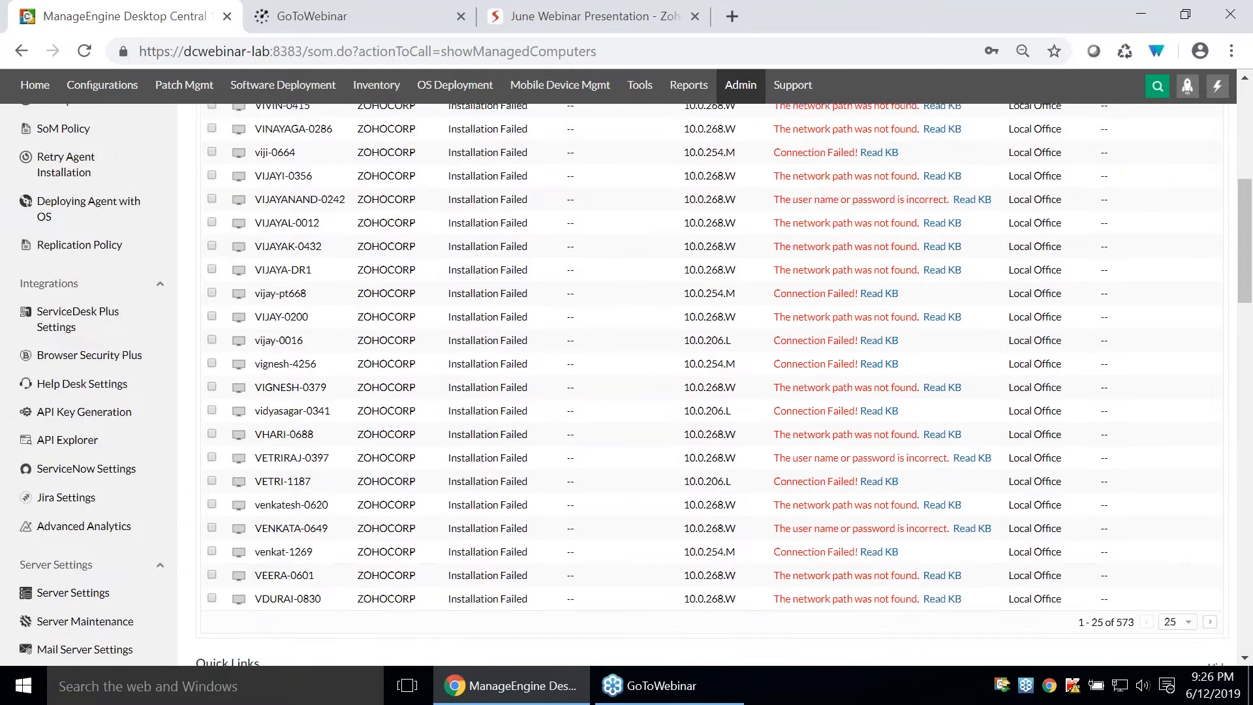
# Open the Agent Settings and examine the general, security and post-installation options.
pyautogui.click(65, 422)
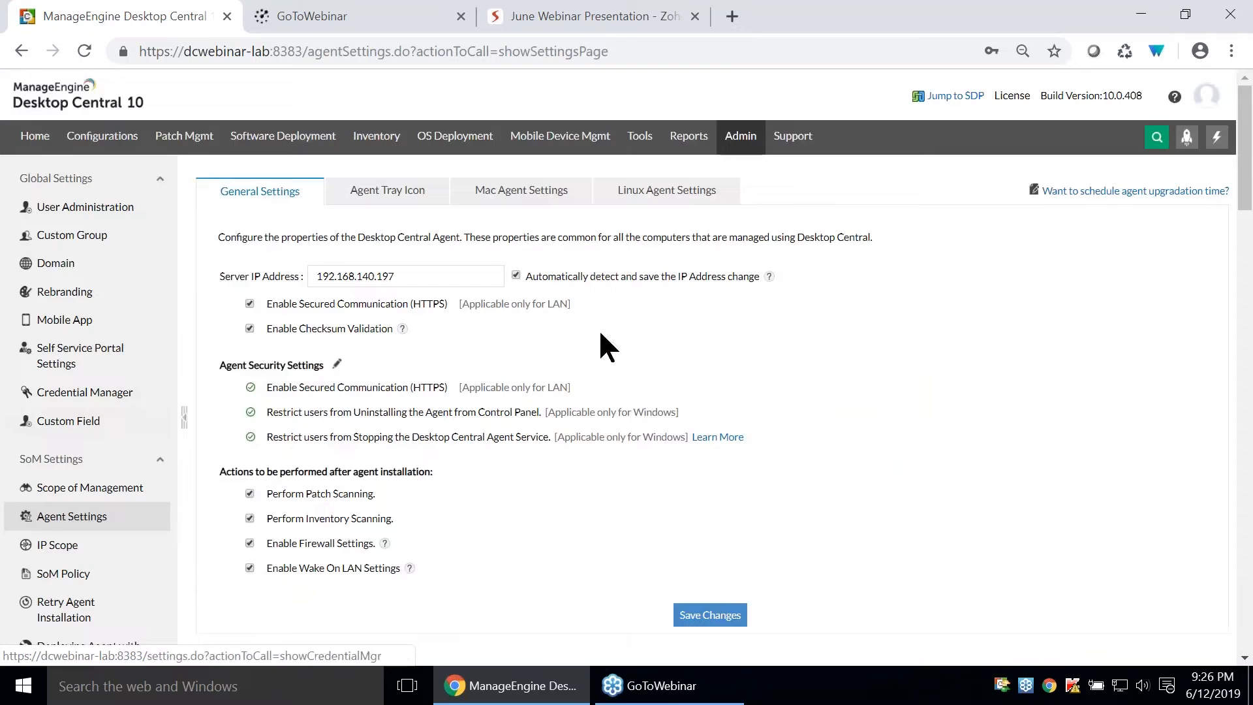
pyautogui.scroll(-3, 601, 338)
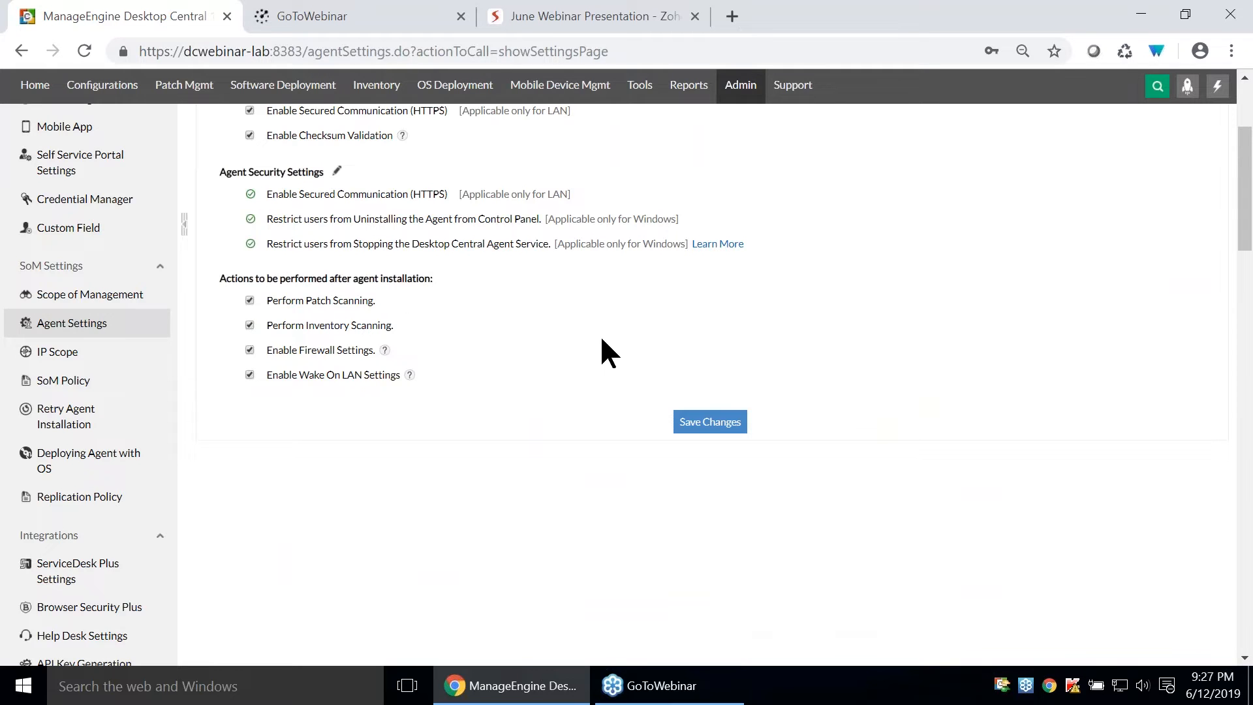
pyautogui.scroll(3, 602, 339)
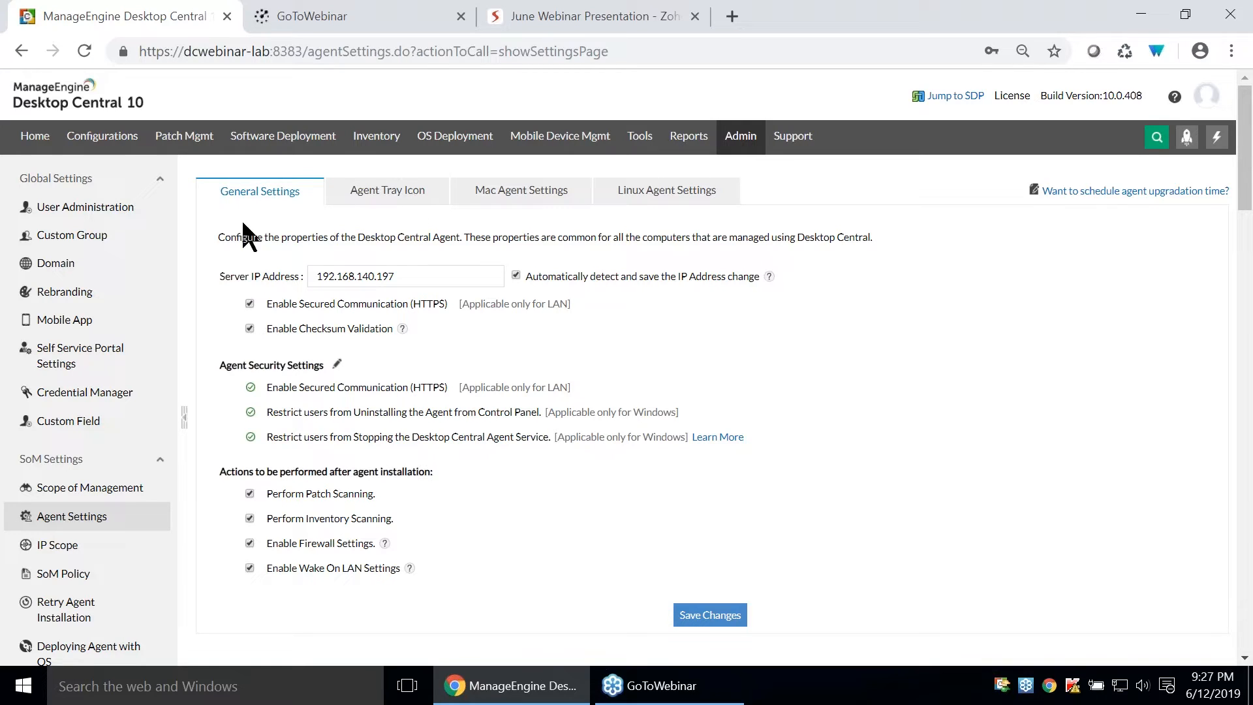
# Return to Scope of Management and show the list of remote offices.
pyautogui.click(91, 491)
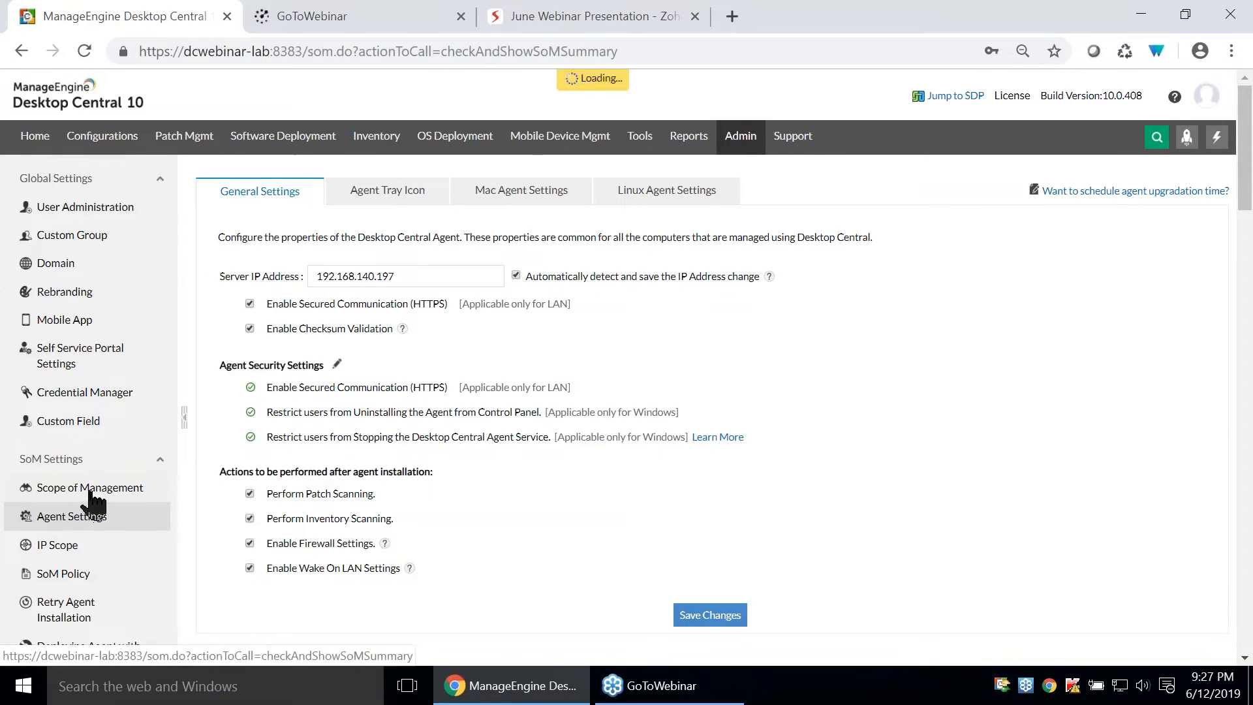
pyautogui.click(514, 245)
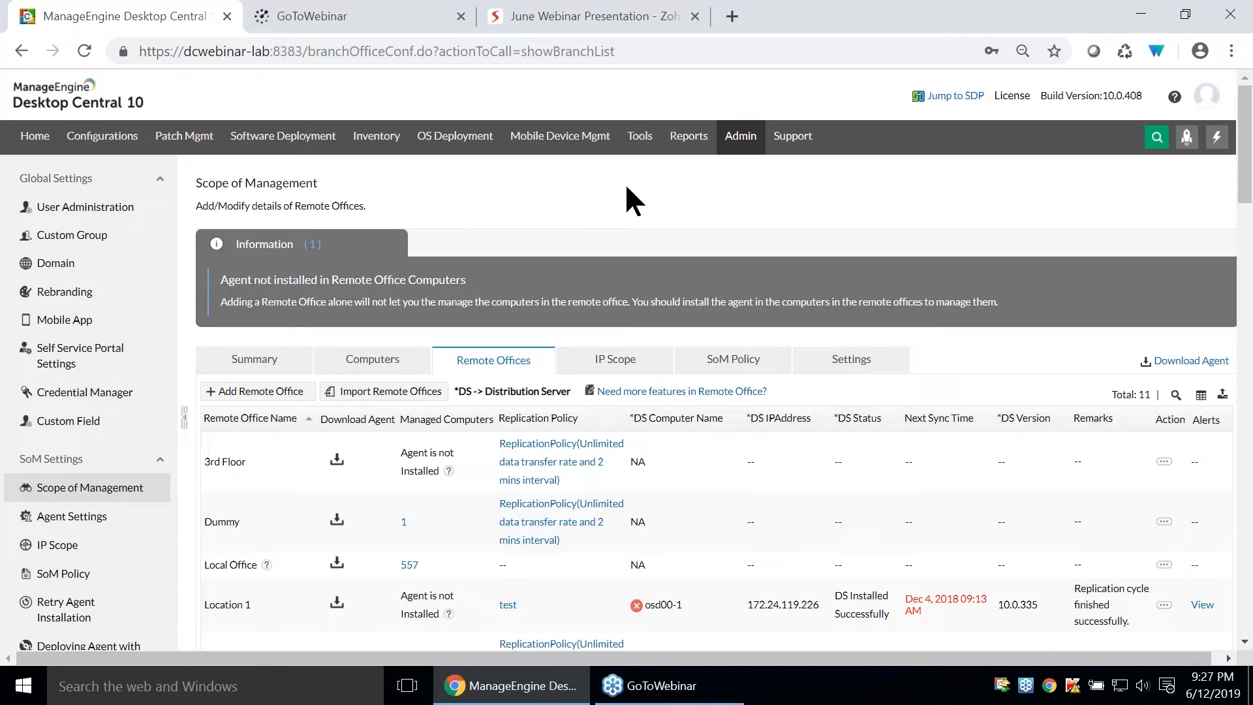
# Switch to the June Webinar Presentation in Zoho Show, run it as a slideshow and advance to the "Patch DB sync & Scanning Process" slide.
pyautogui.click(570, 17)
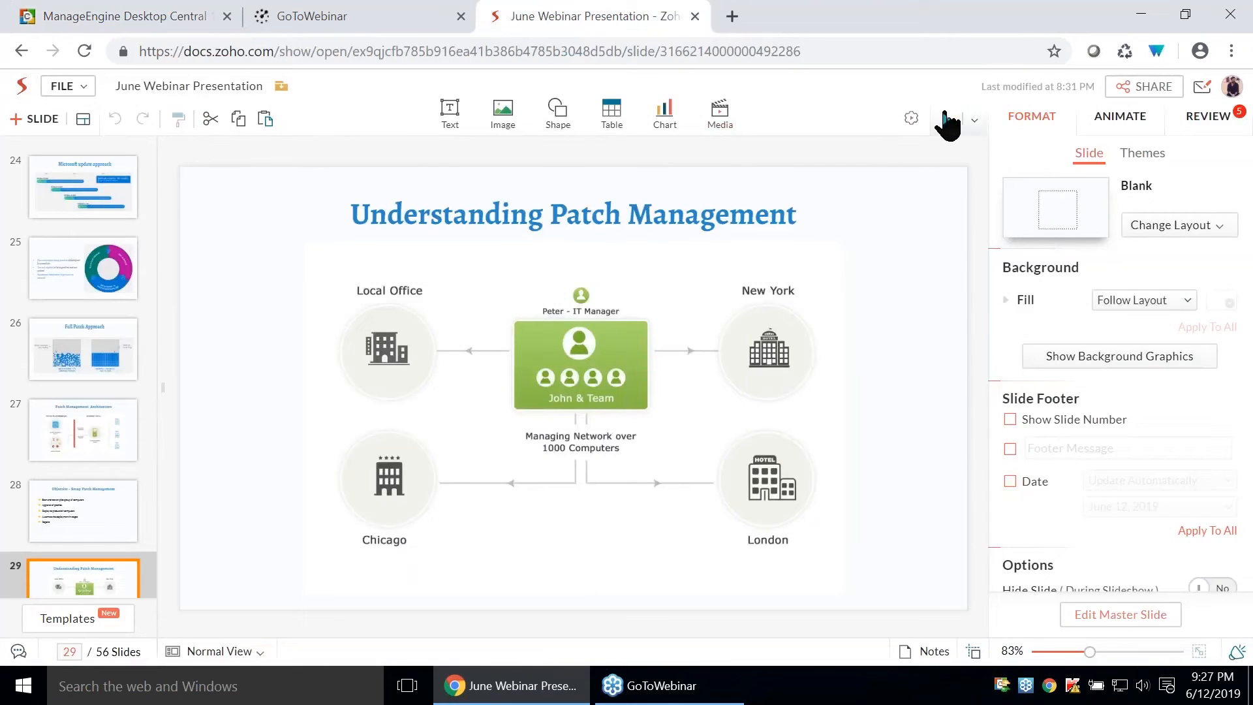
pyautogui.click(945, 118)
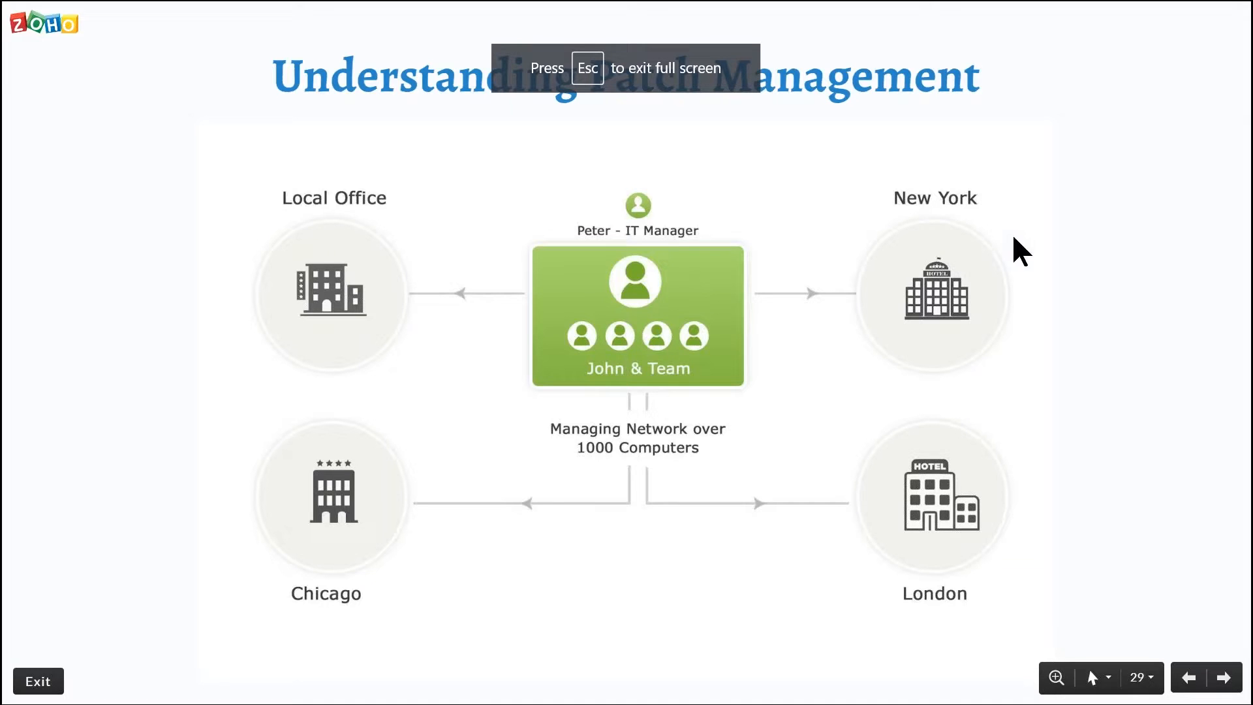
pyautogui.click(1116, 227)
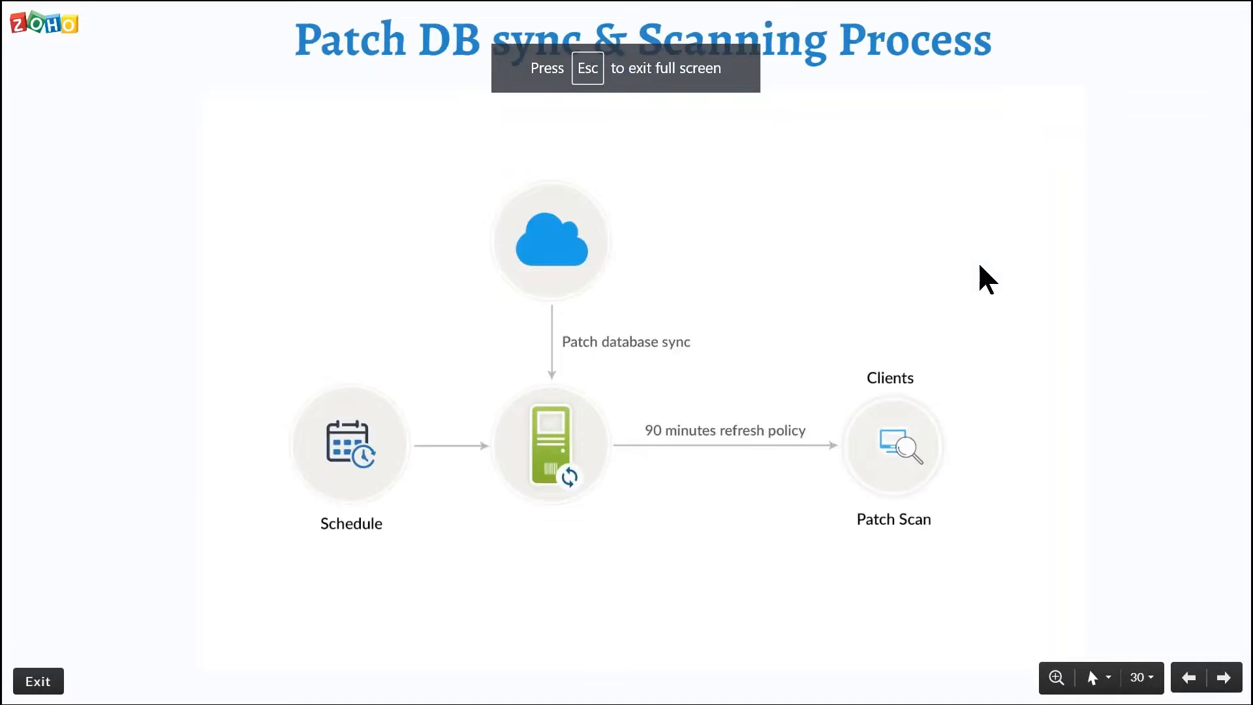
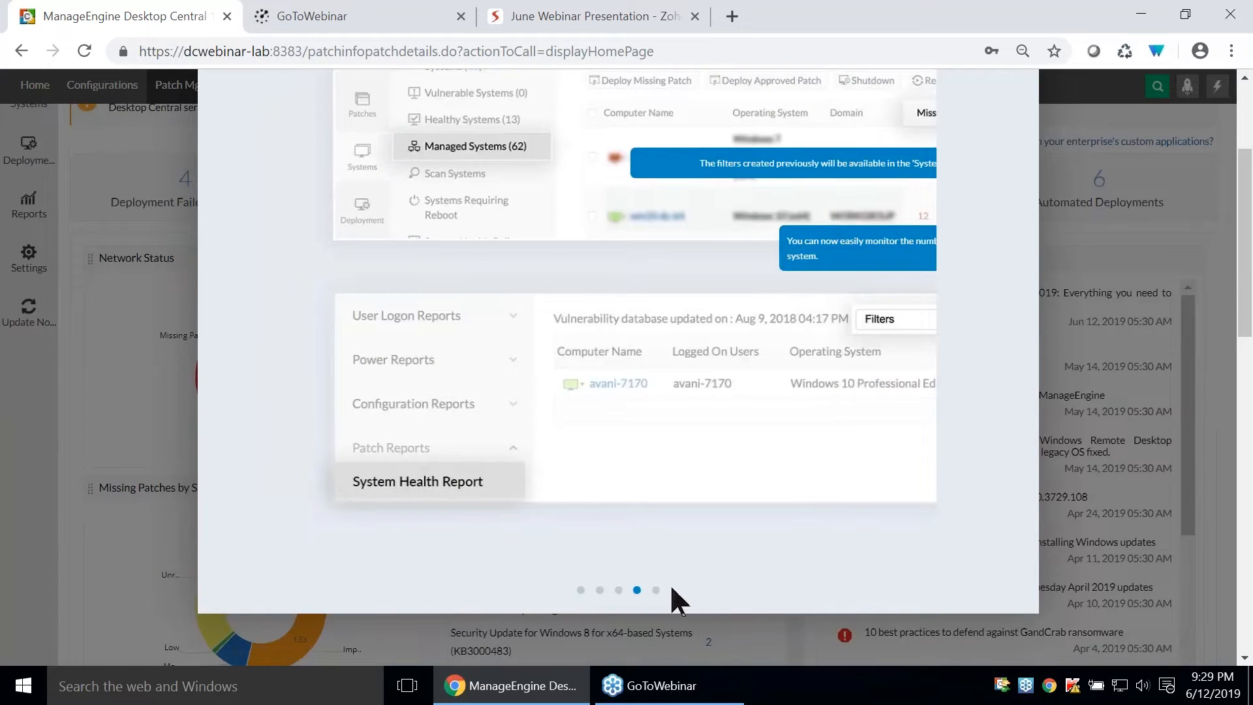
# Go to the last page of the new patch management UI introduction, look it over and close the introduction.
pyautogui.click(656, 589)
pyautogui.scroll(3, 1044, 431)
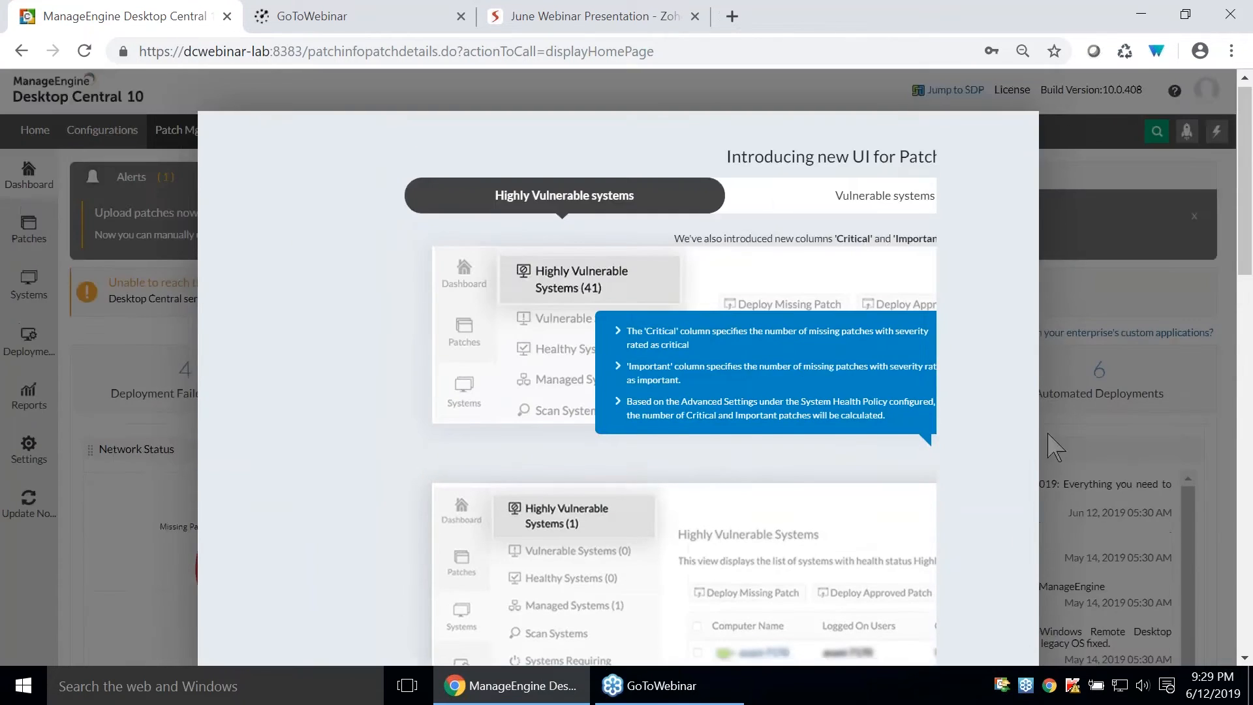
pyautogui.scroll(-3, 965, 507)
pyautogui.click(864, 519)
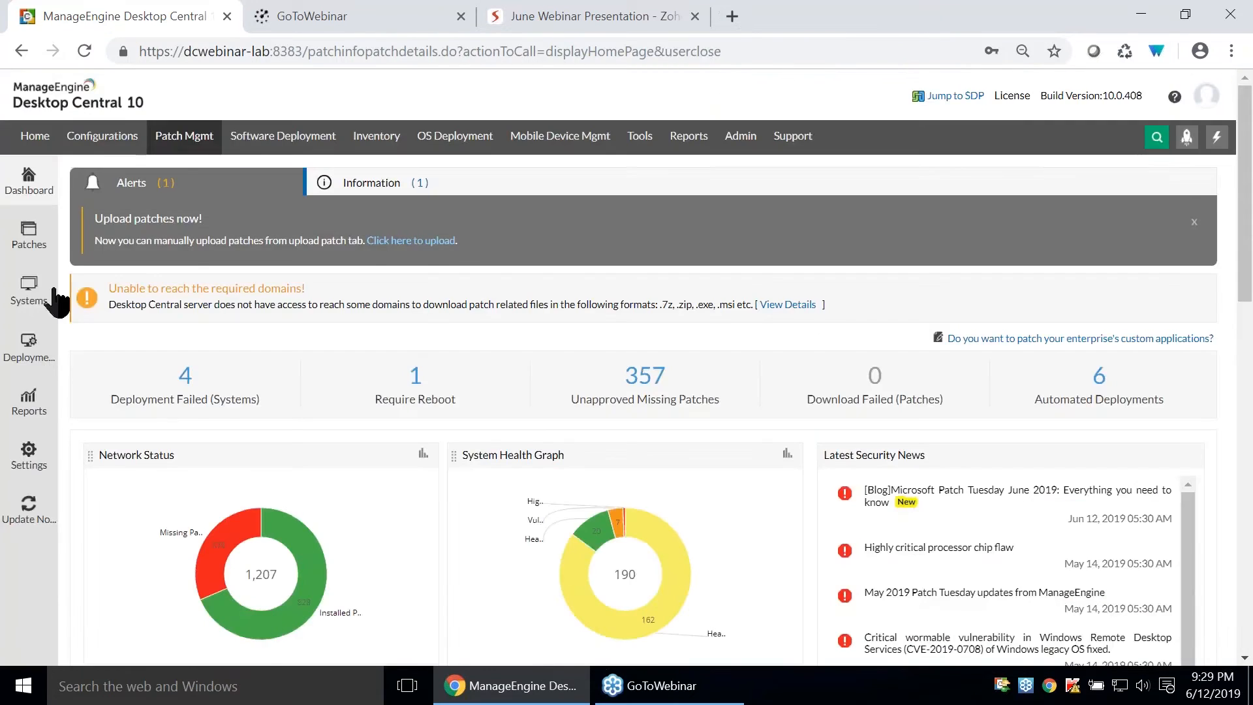
# Open the list of missing patches and select the Windows Defender (1.293.978.0) and Mozilla Firefox (66.0.4) patches.
pyautogui.click(29, 242)
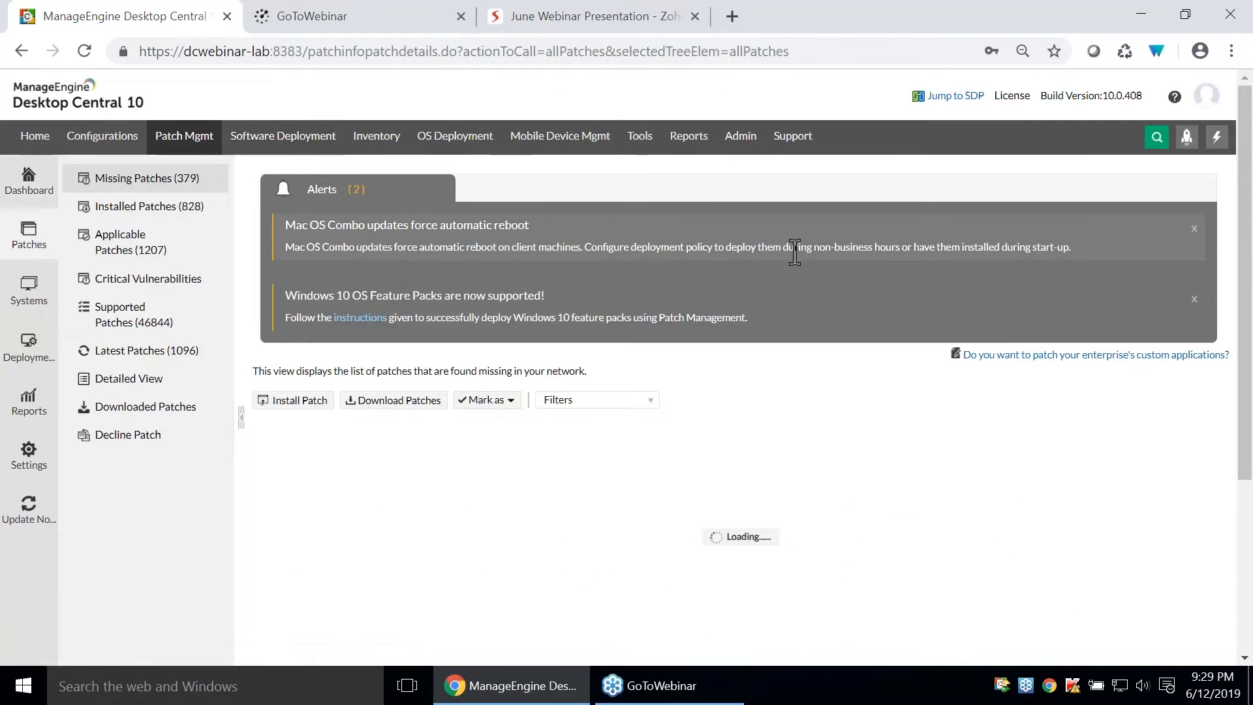
pyautogui.scroll(-3, 795, 251)
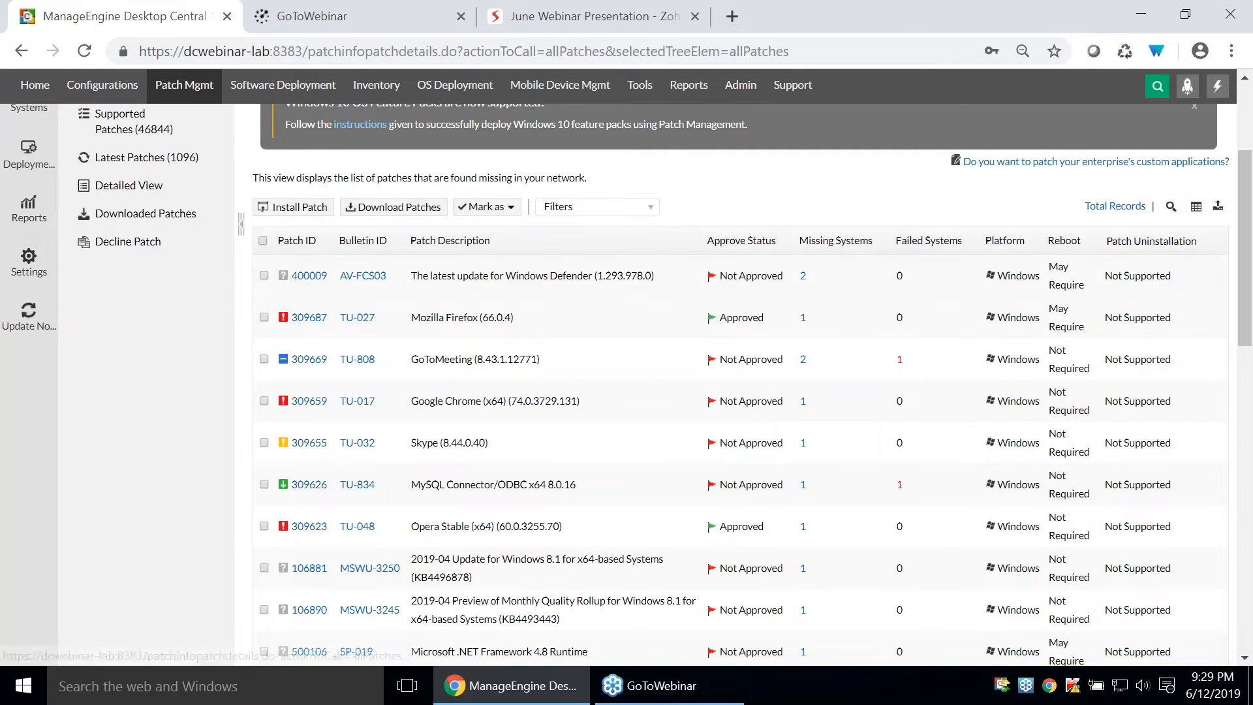
pyautogui.click(264, 274)
pyautogui.click(264, 318)
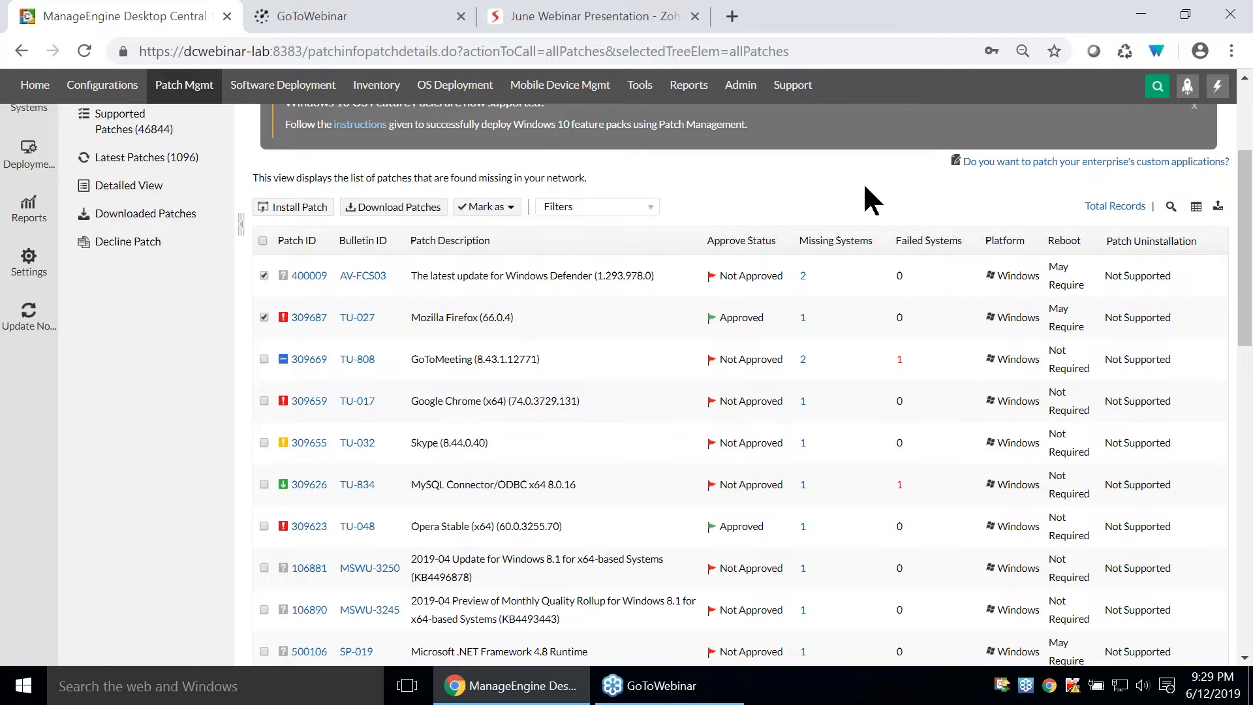
pyautogui.scroll(3, 870, 312)
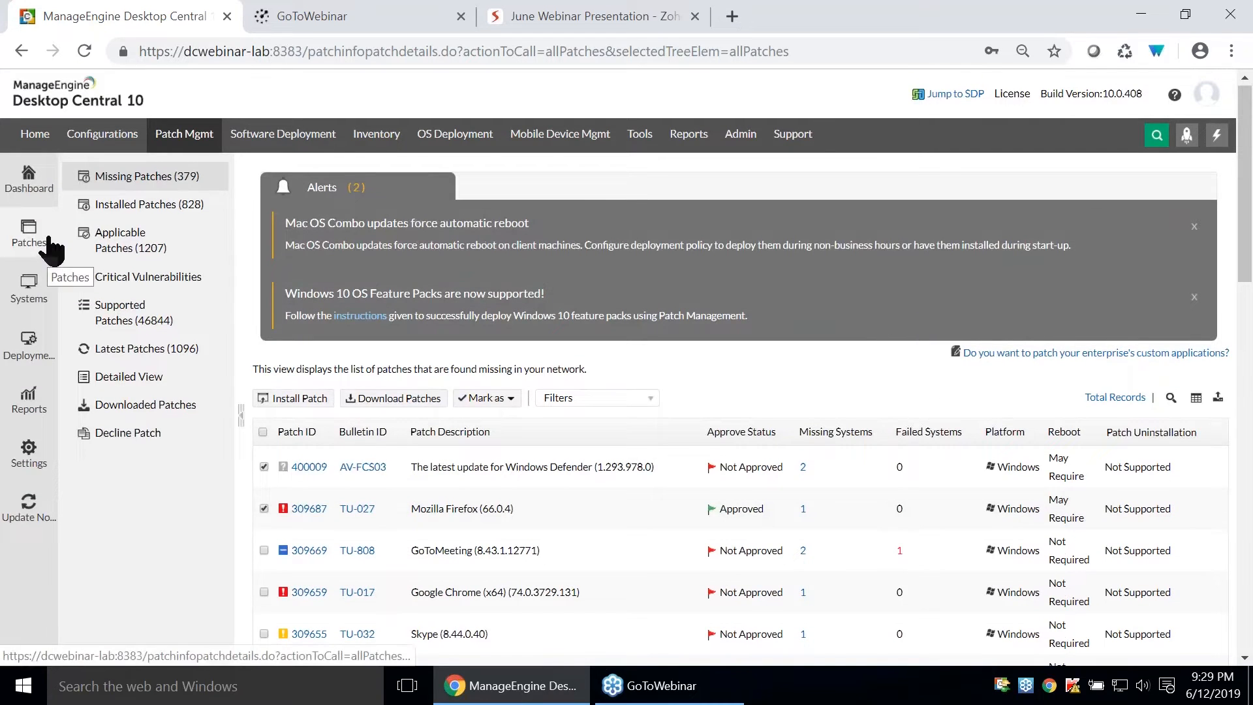
# Open the Test and Approve settings under patch deployment and start adding a new test group.
pyautogui.click(28, 346)
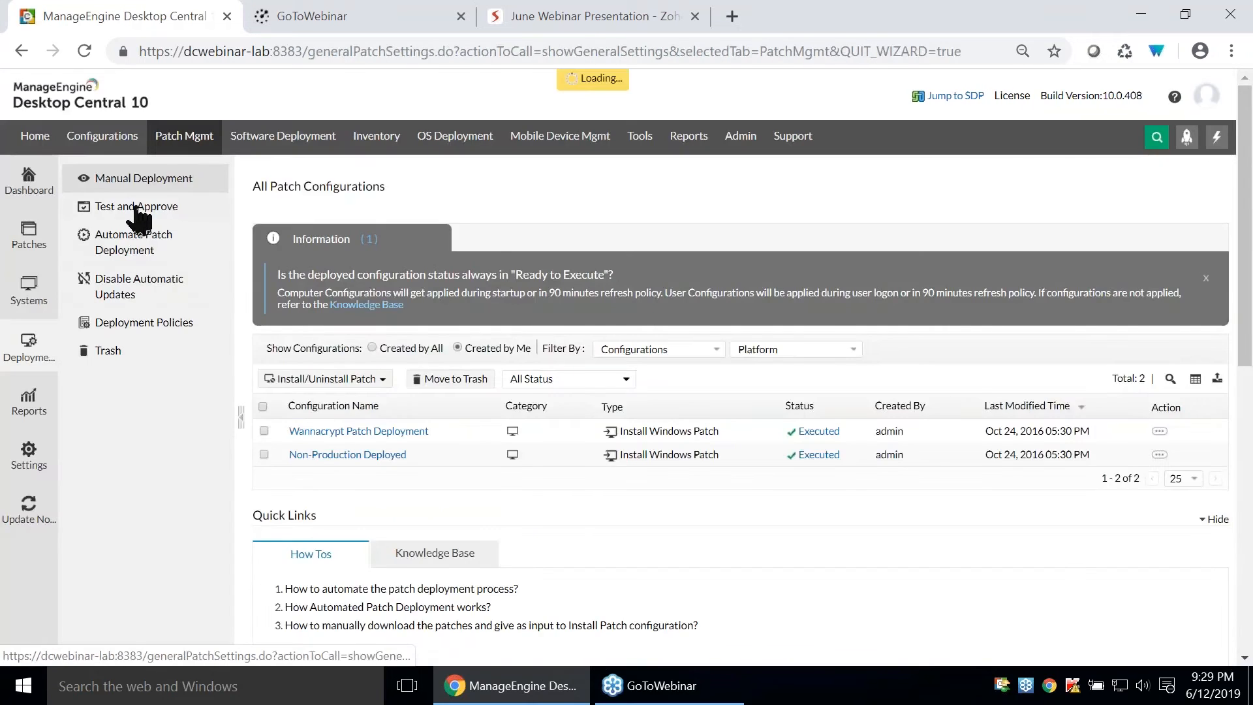
pyautogui.click(137, 207)
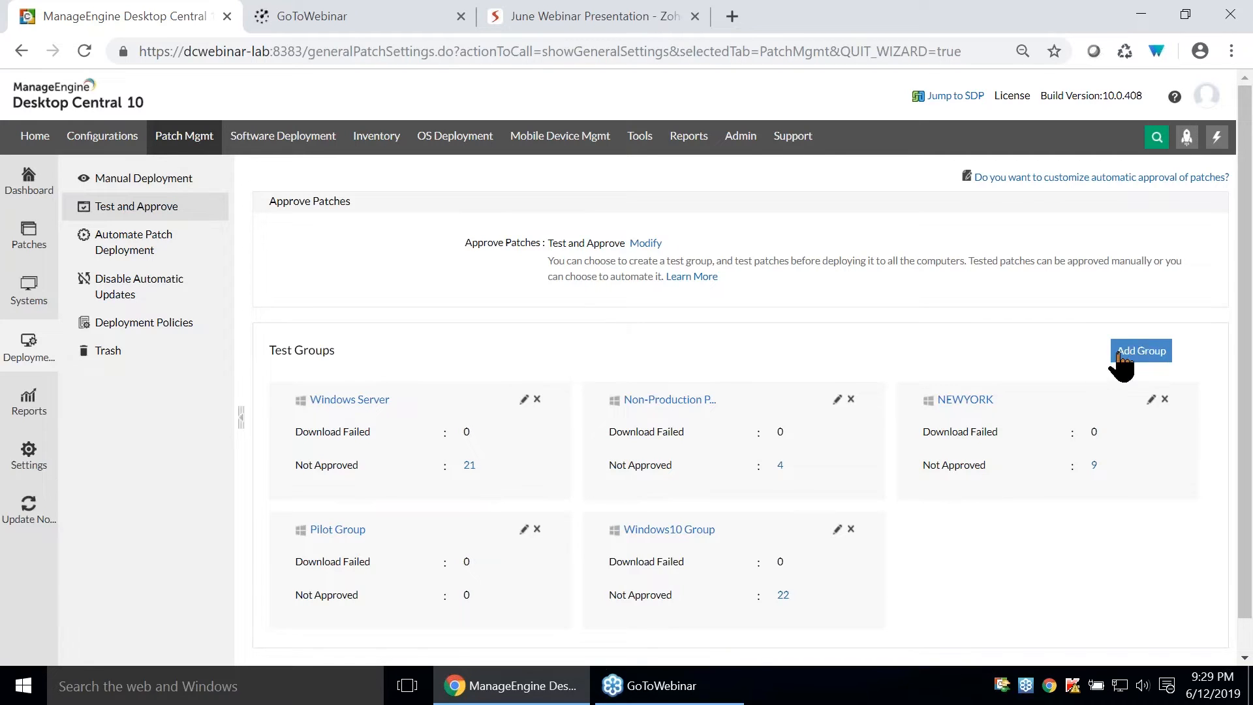
pyautogui.click(1138, 366)
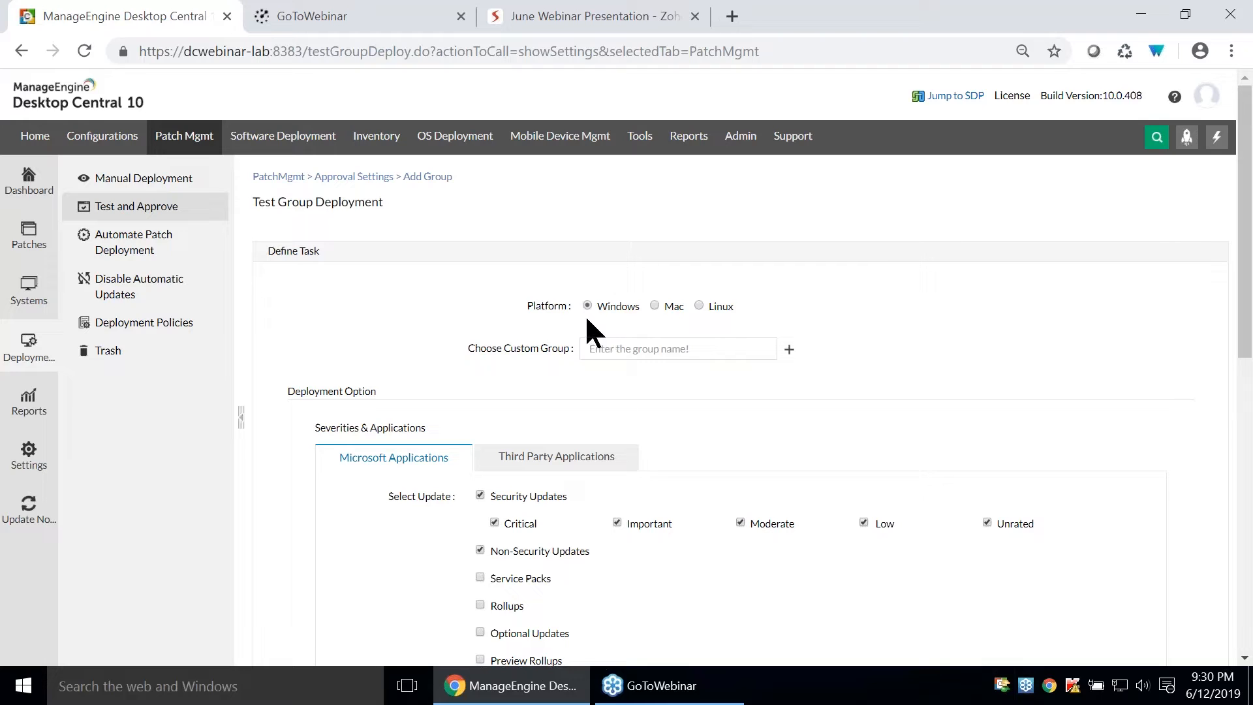
# From the test group's custom group choice, open the form for creating a new custom group.
pyautogui.click(632, 347)
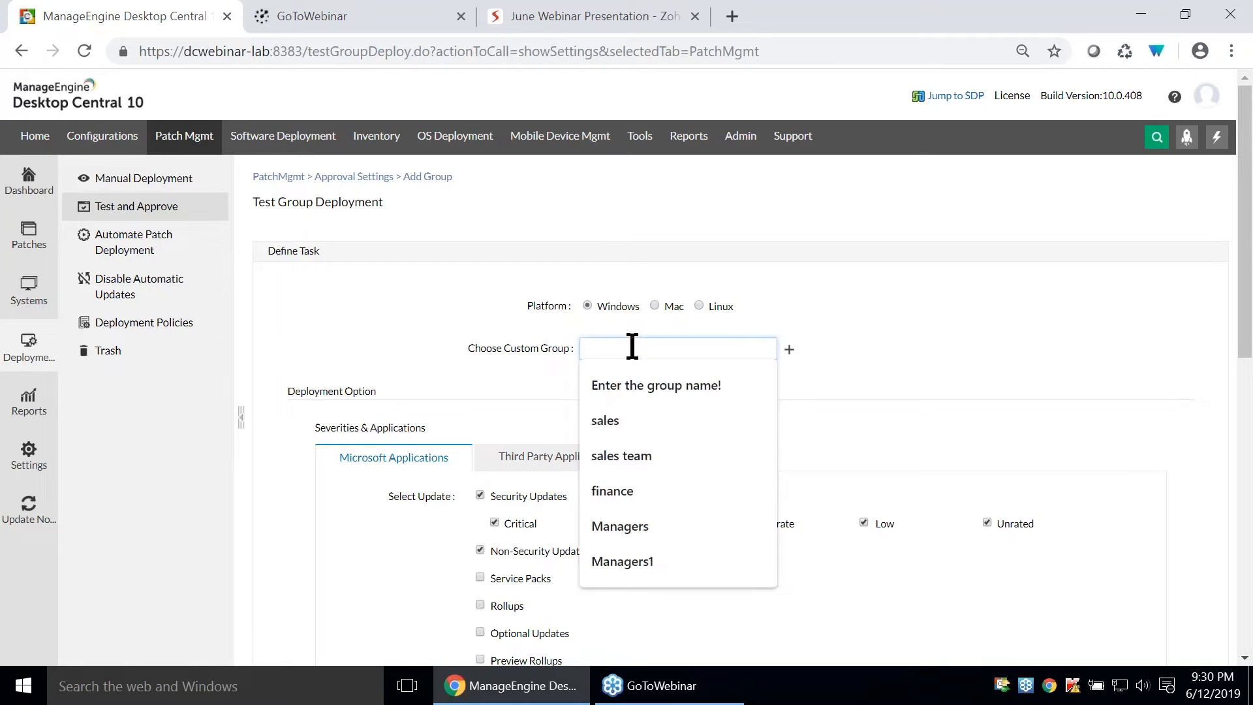
pyautogui.click(789, 351)
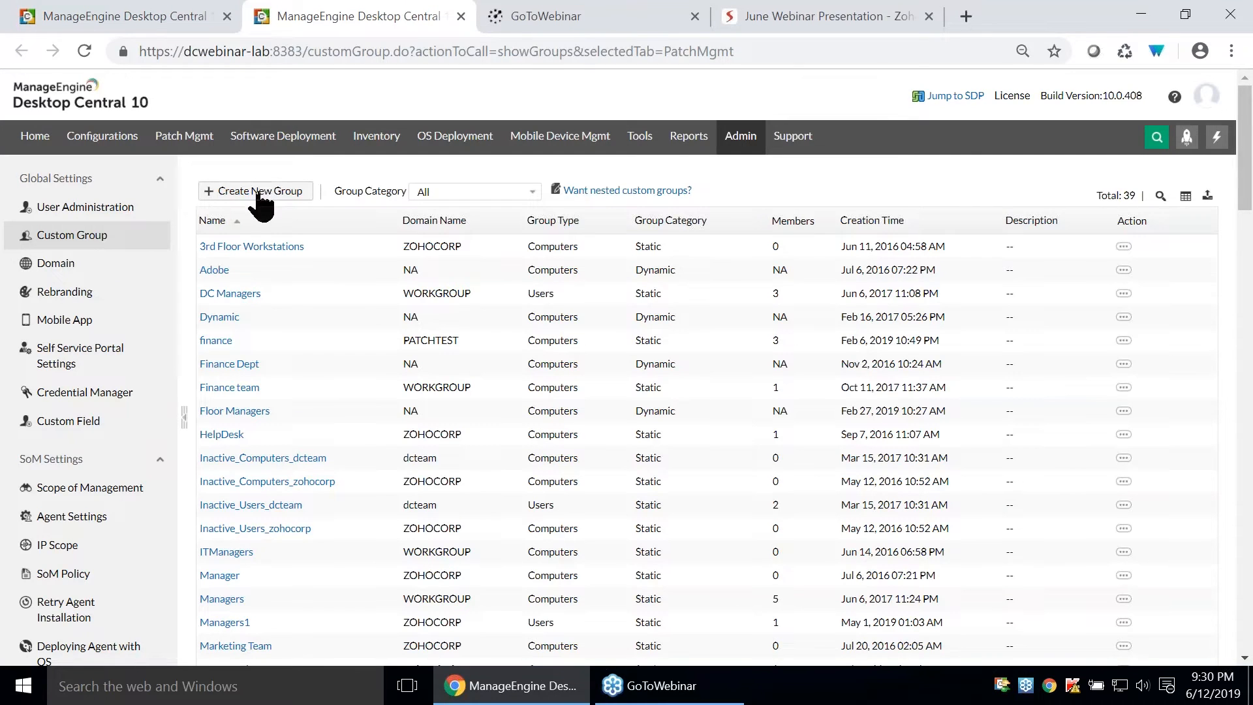
pyautogui.click(259, 193)
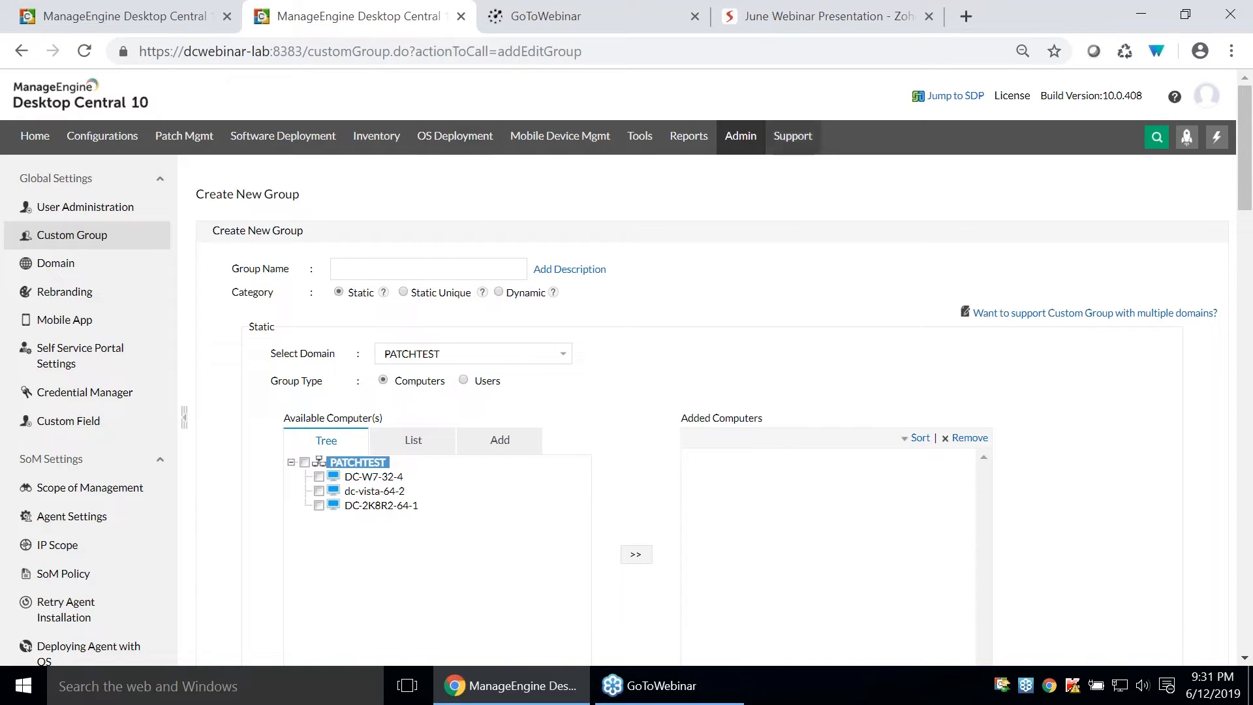
# Return to the Test Group Deployment form and choose Patch Test as the custom group.
pyautogui.click(146, 11)
pyautogui.click(701, 349)
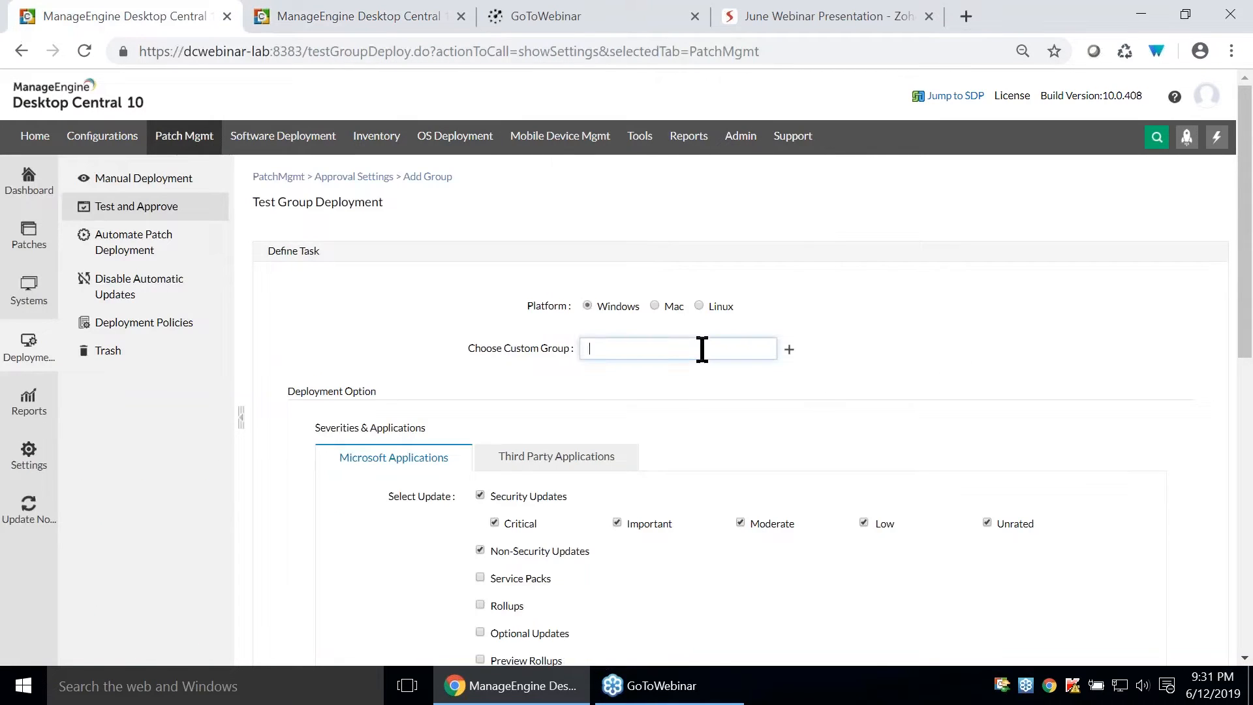
pyautogui.write('TES')
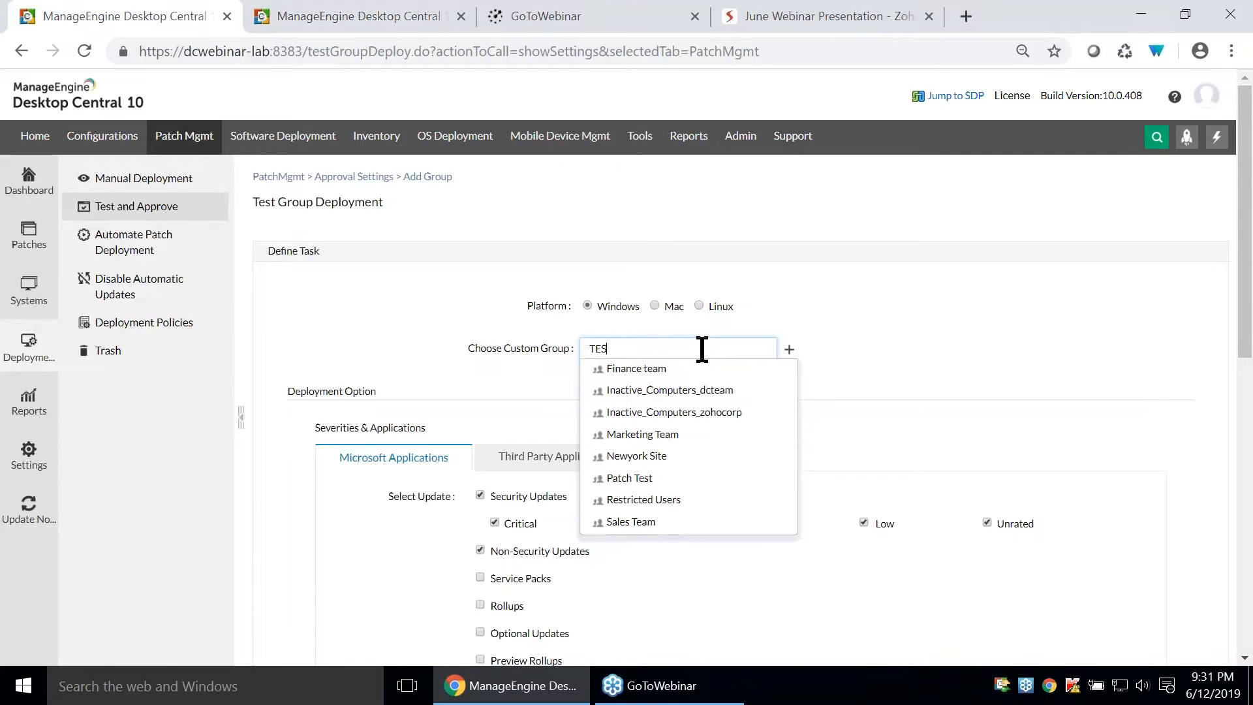
pyautogui.click(698, 370)
# Examine the Microsoft update and severity options and the list of available deployment policies.
pyautogui.scroll(-3, 1044, 286)
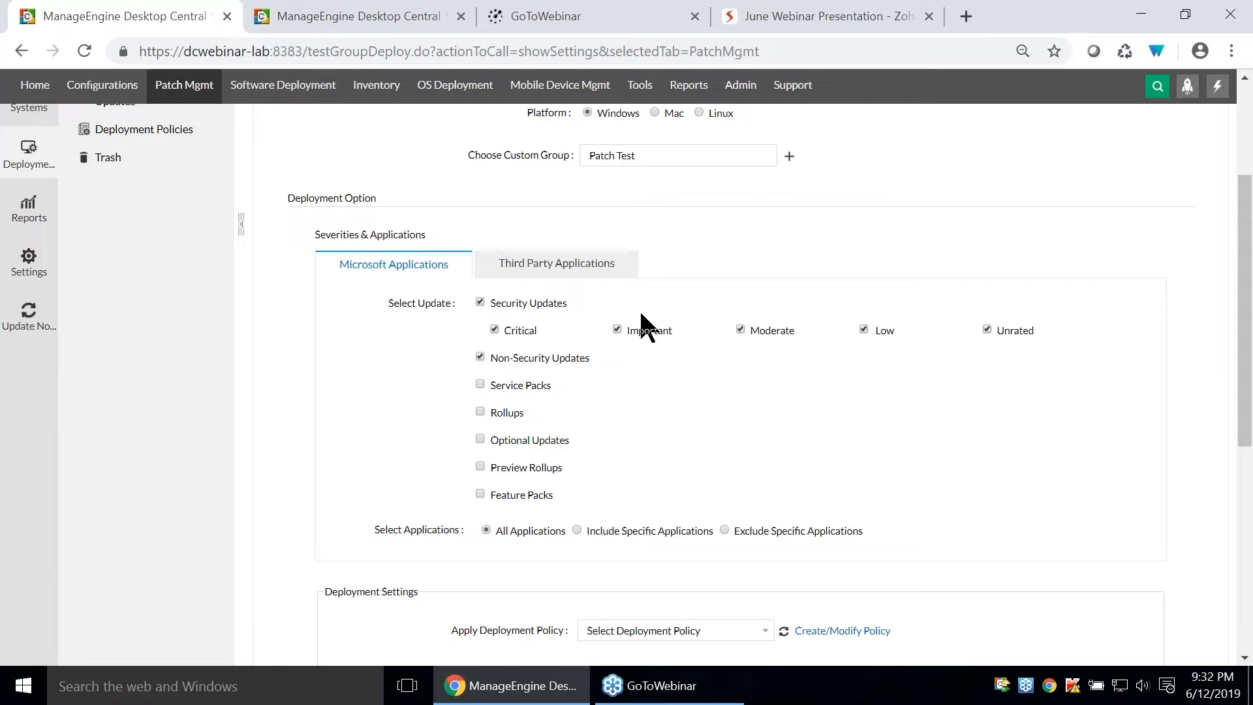
pyautogui.scroll(-3, 641, 316)
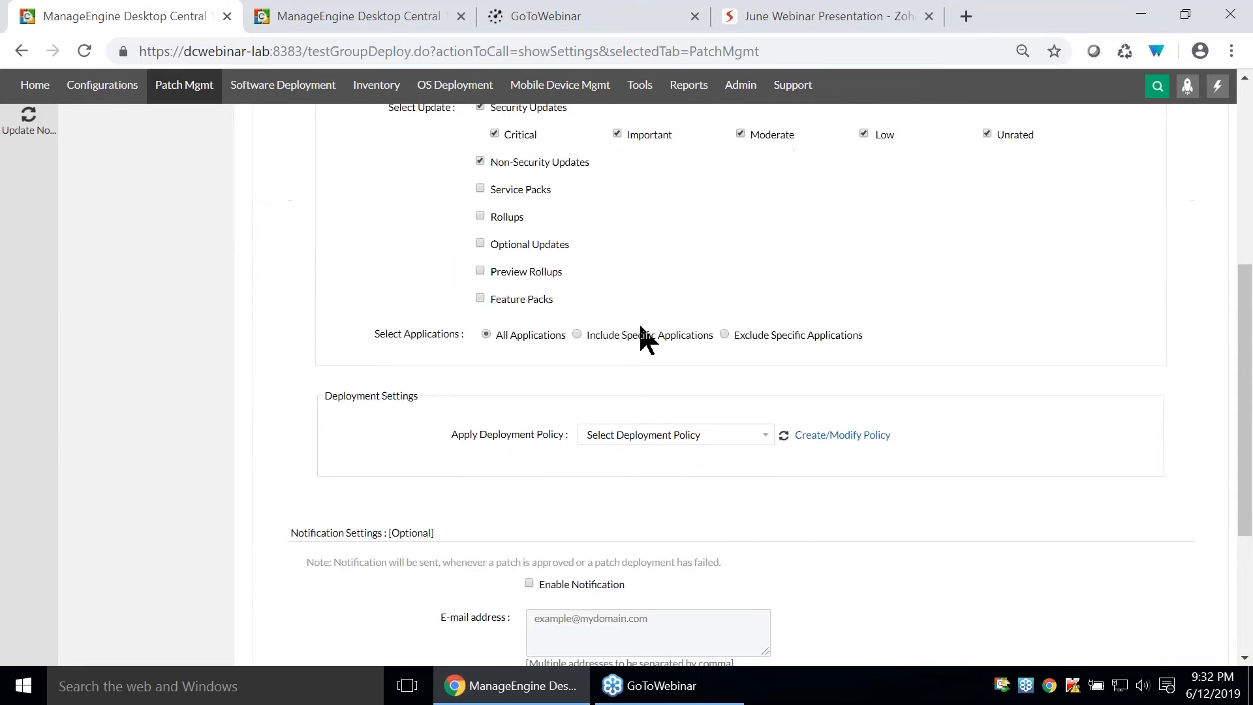
pyautogui.click(686, 435)
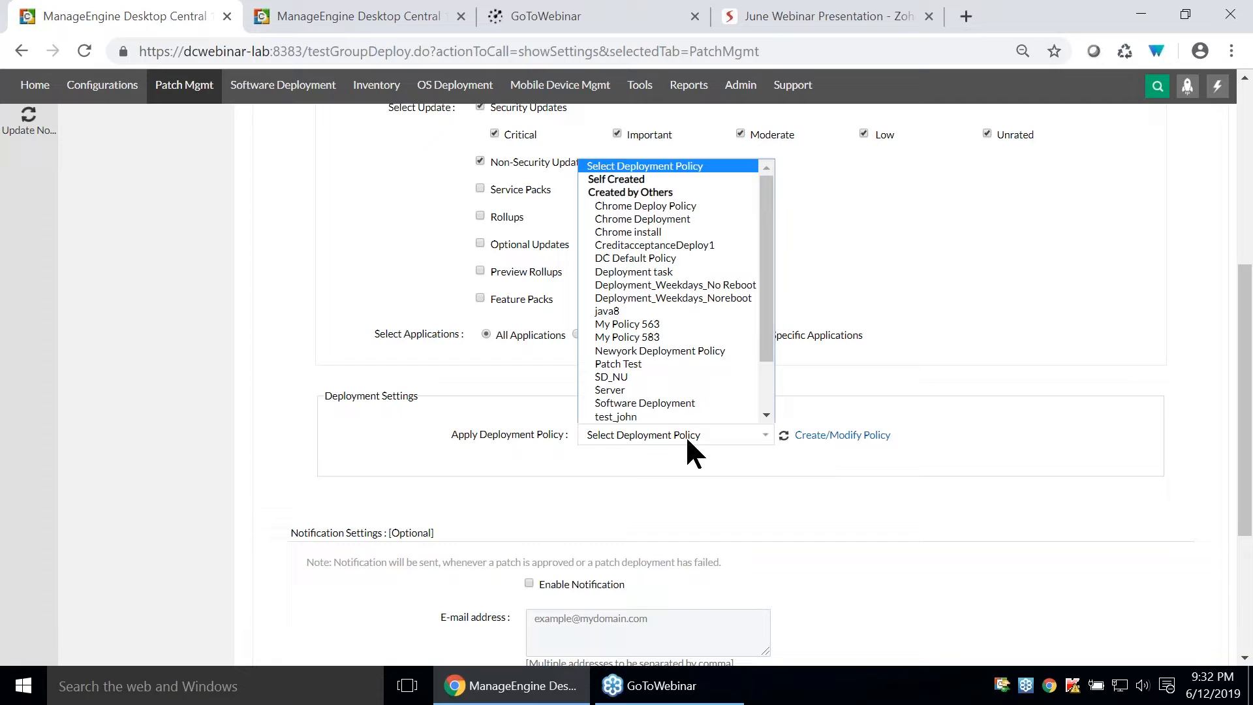
pyautogui.click(1044, 476)
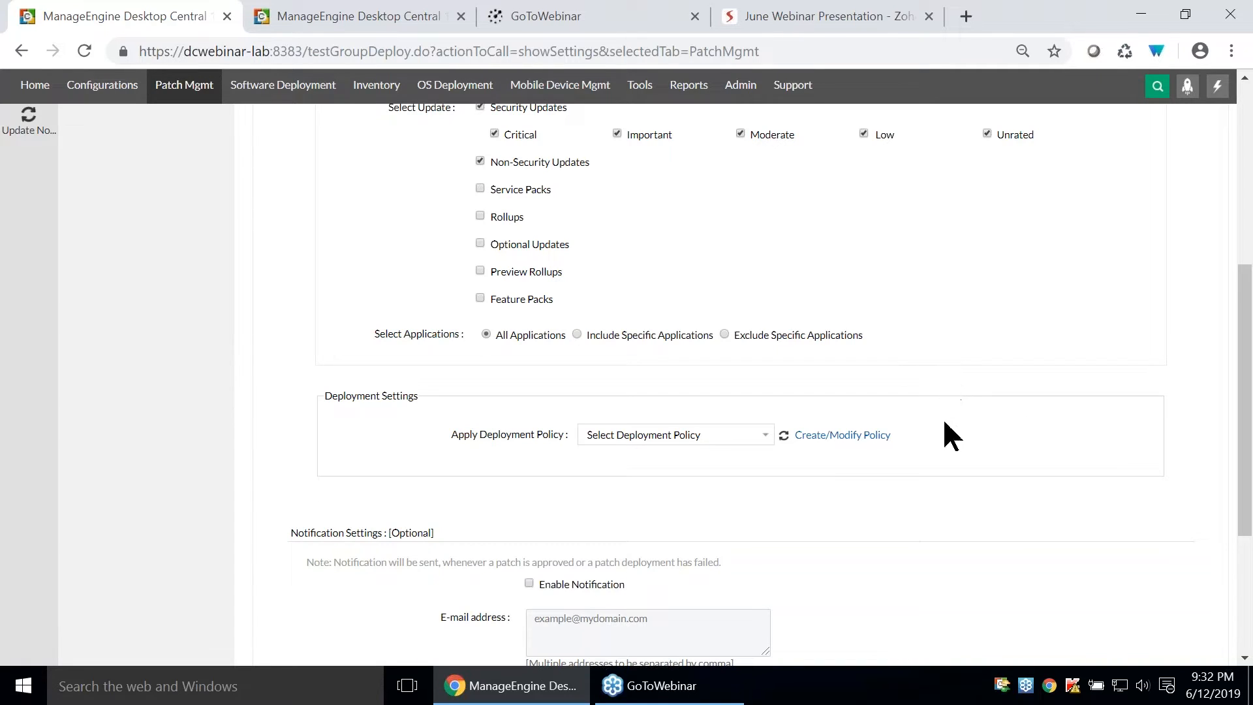
# Enable notification for the test group and set tested patches to be approved automatically after 5 days.
pyautogui.scroll(-3, 946, 429)
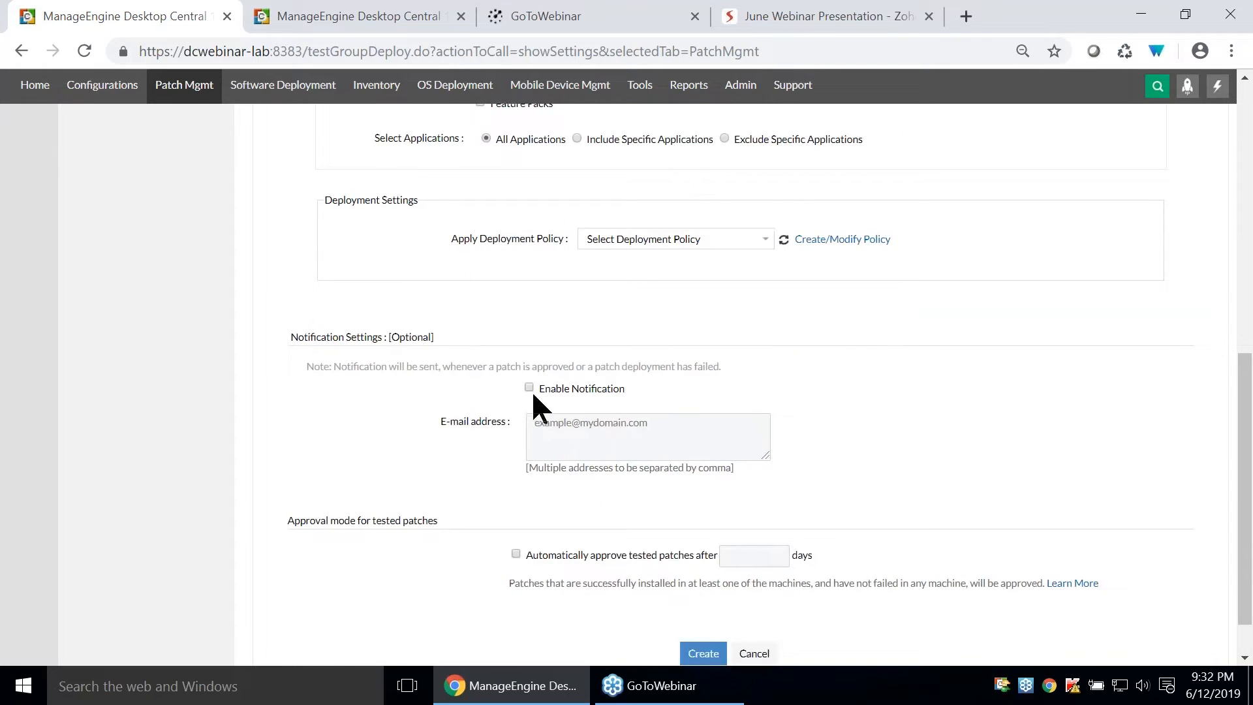
pyautogui.click(529, 389)
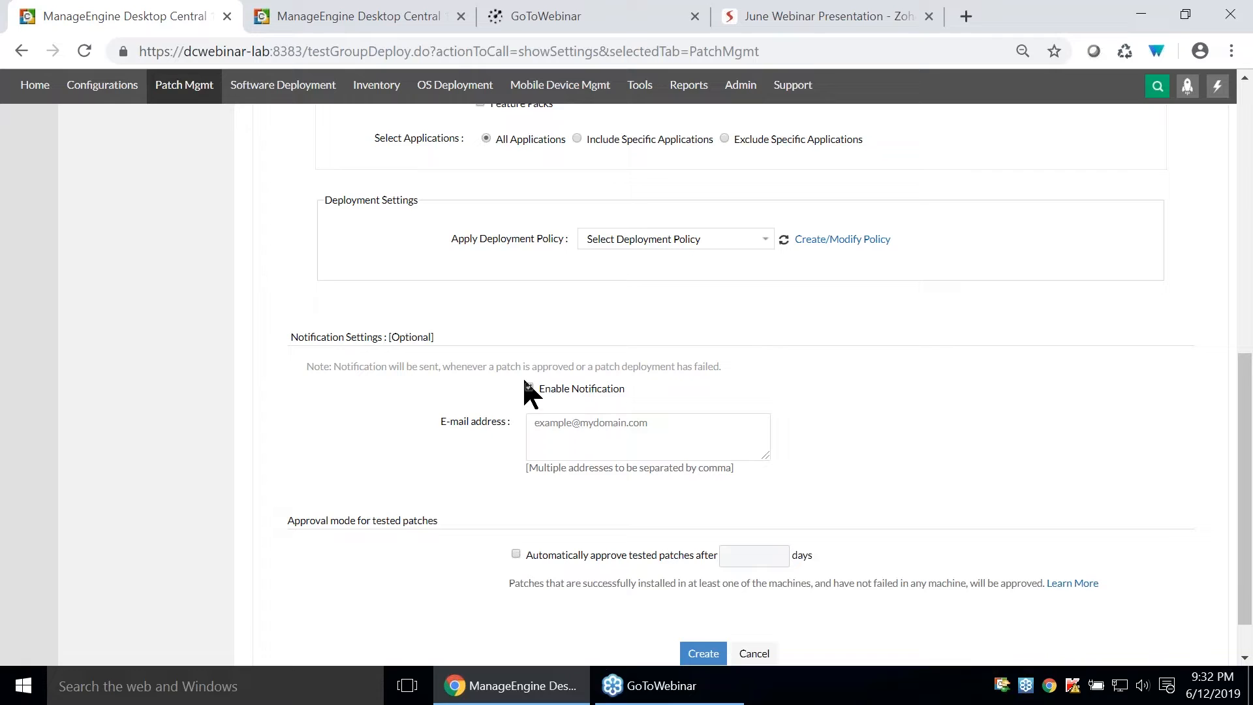
pyautogui.click(516, 554)
pyautogui.click(780, 557)
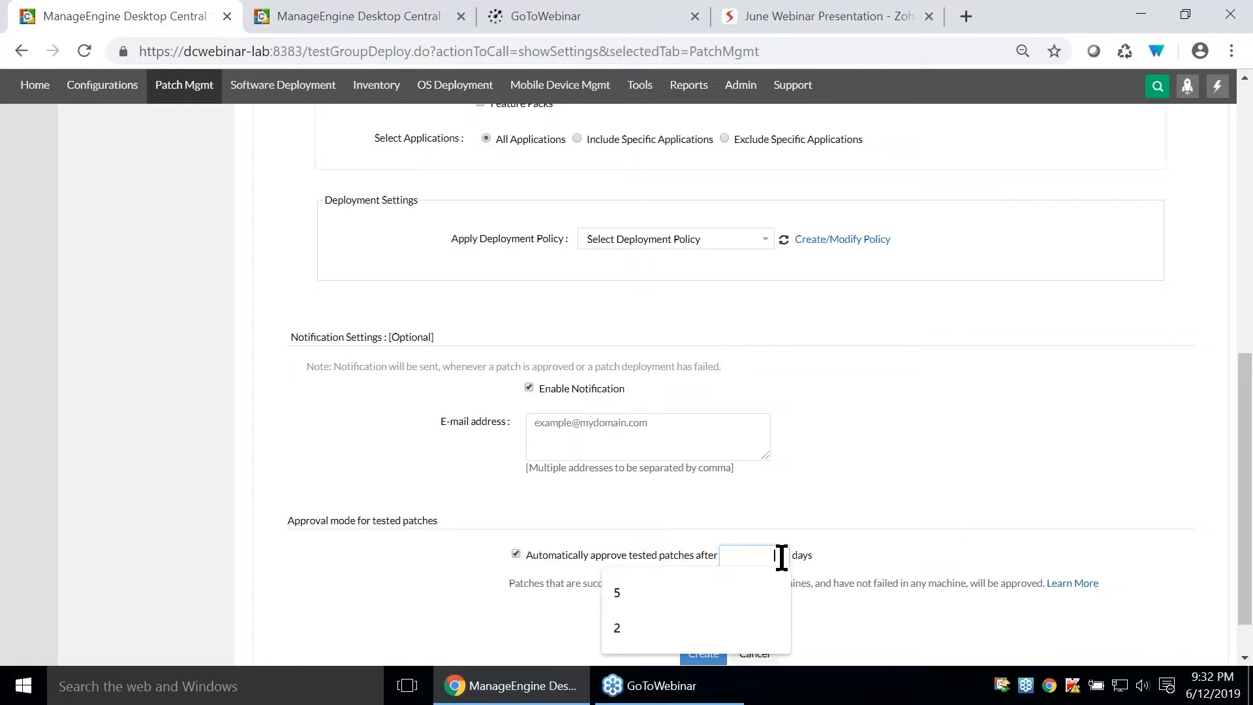
pyautogui.click(770, 587)
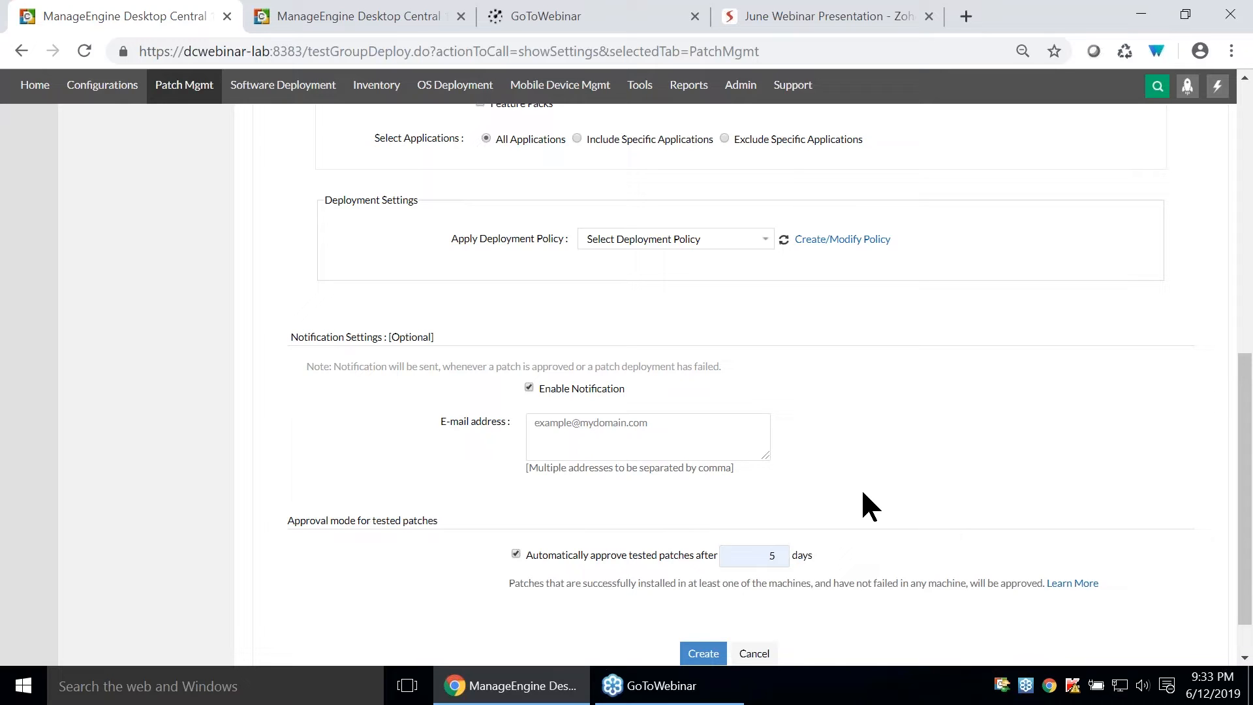
# Leave the form for the test group overview and examine the summary details of the Windows10 Group.
pyautogui.scroll(10, 860, 487)
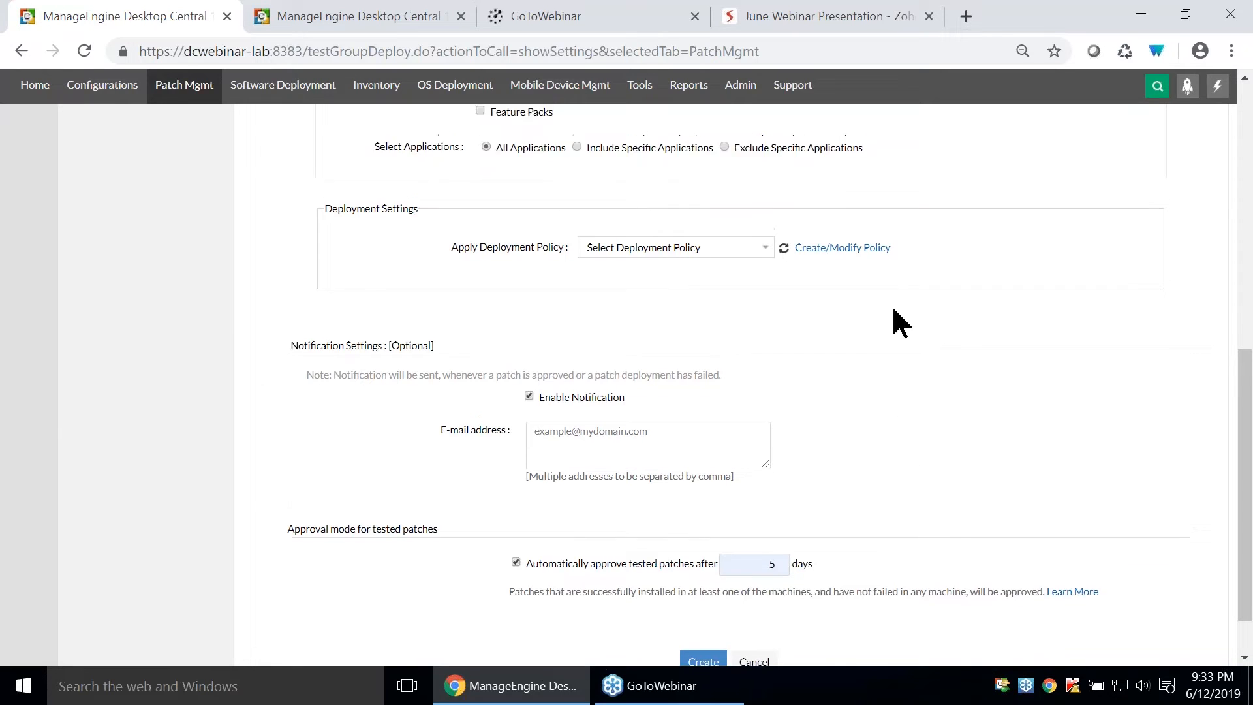
pyautogui.click(117, 206)
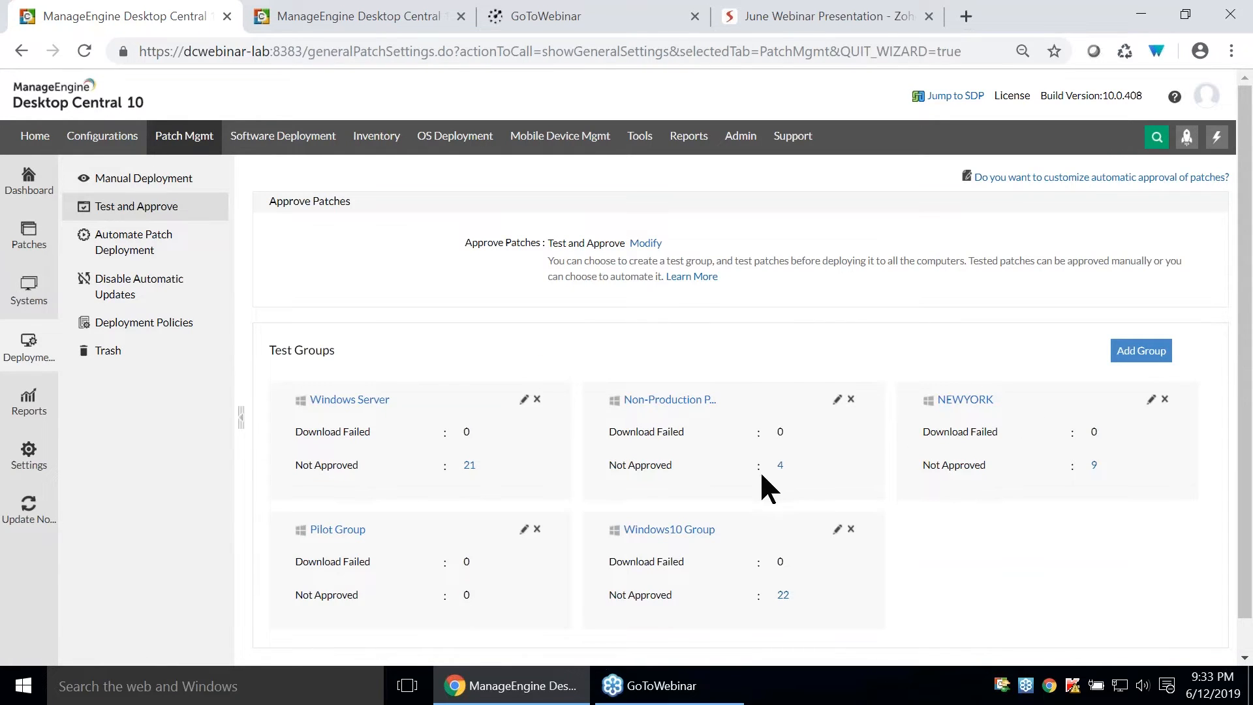
pyautogui.click(671, 531)
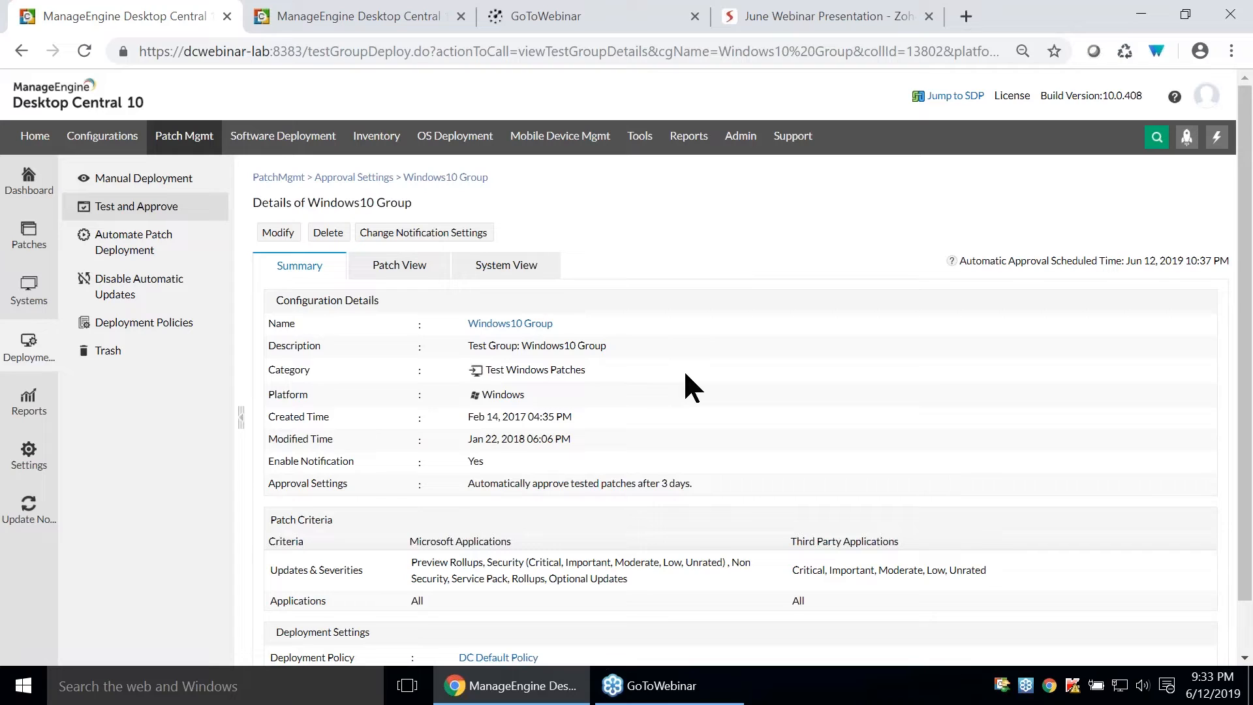
pyautogui.scroll(-1, 683, 369)
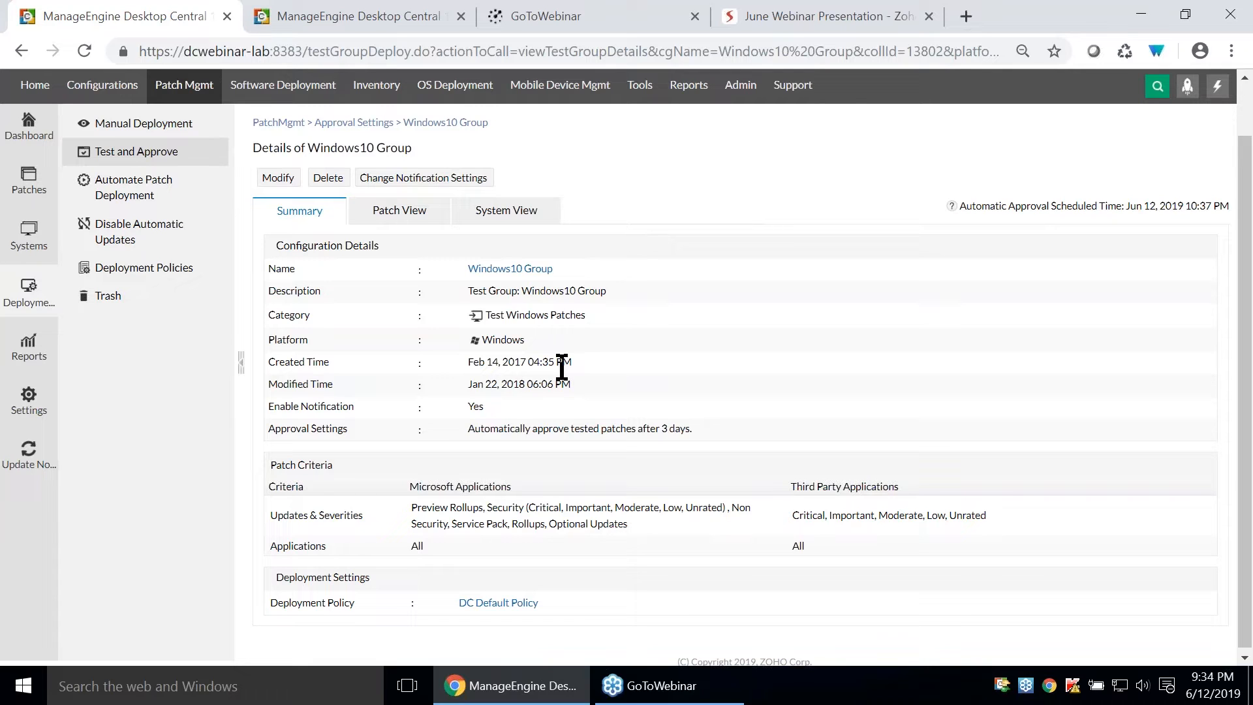
pyautogui.scroll(1, 561, 365)
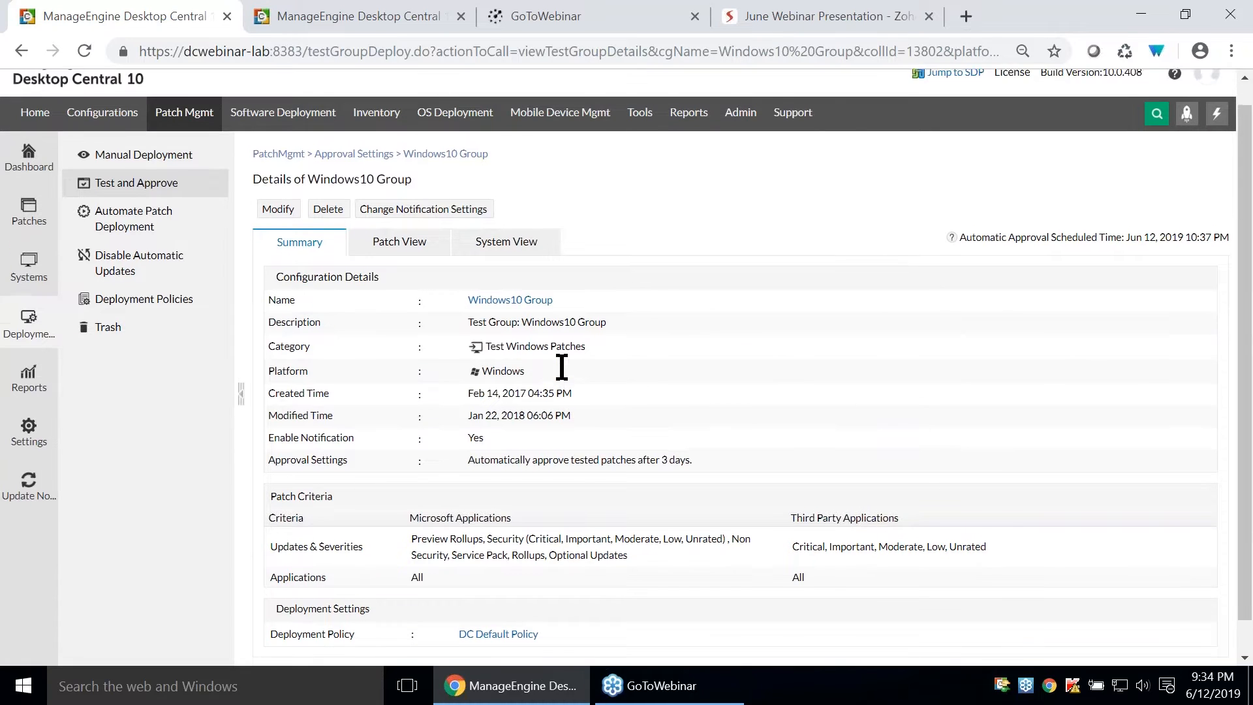
# Examine the not approved patches and their download status in the Windows10 Group's Patch View.
pyautogui.click(379, 272)
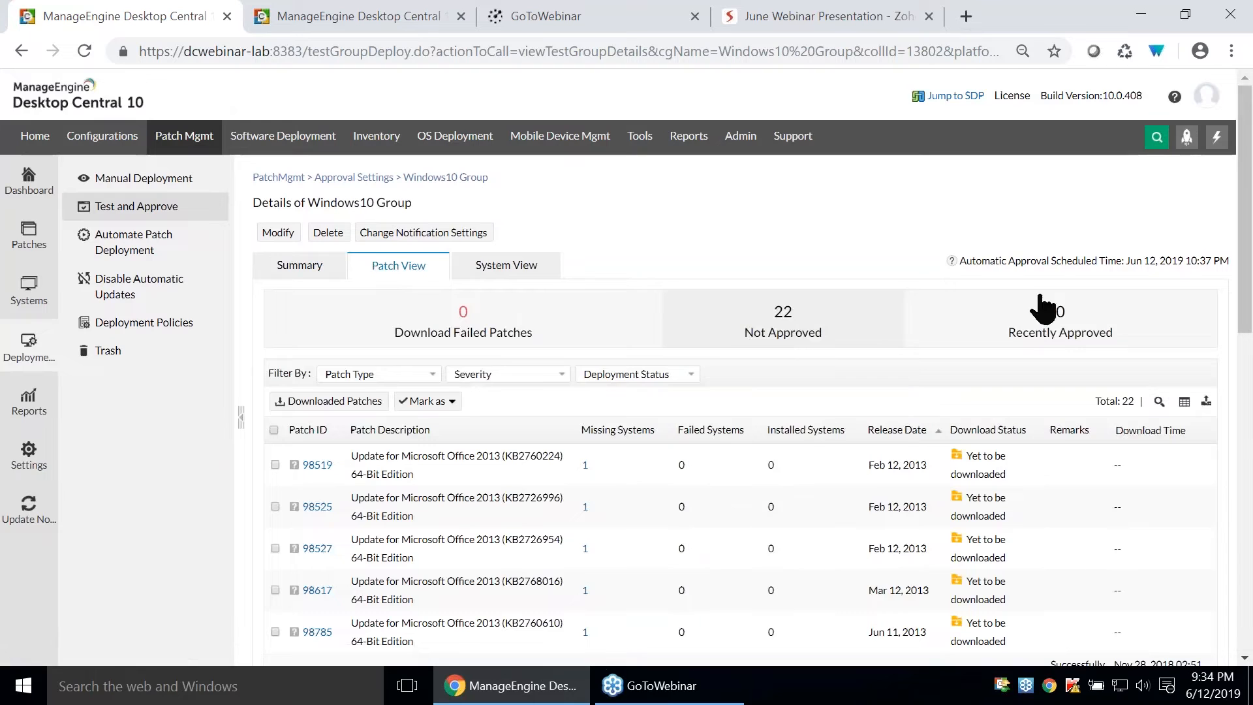
pyautogui.scroll(-3, 935, 230)
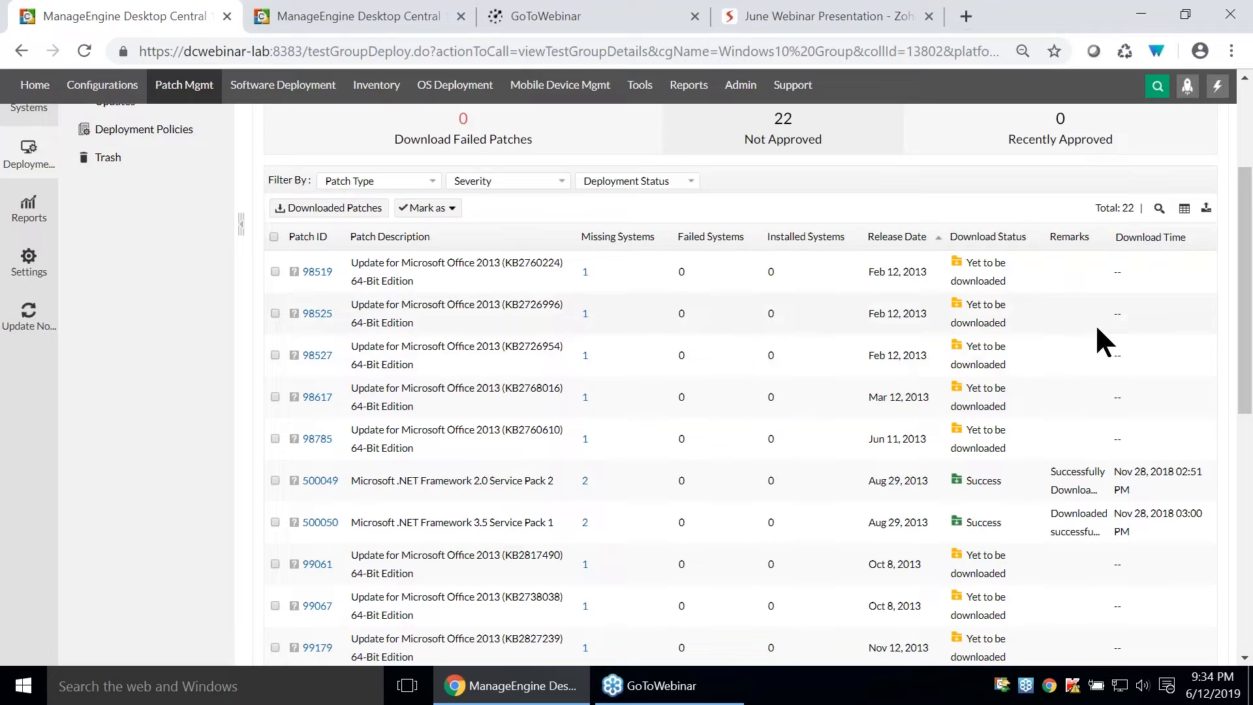
pyautogui.scroll(-3, 1093, 393)
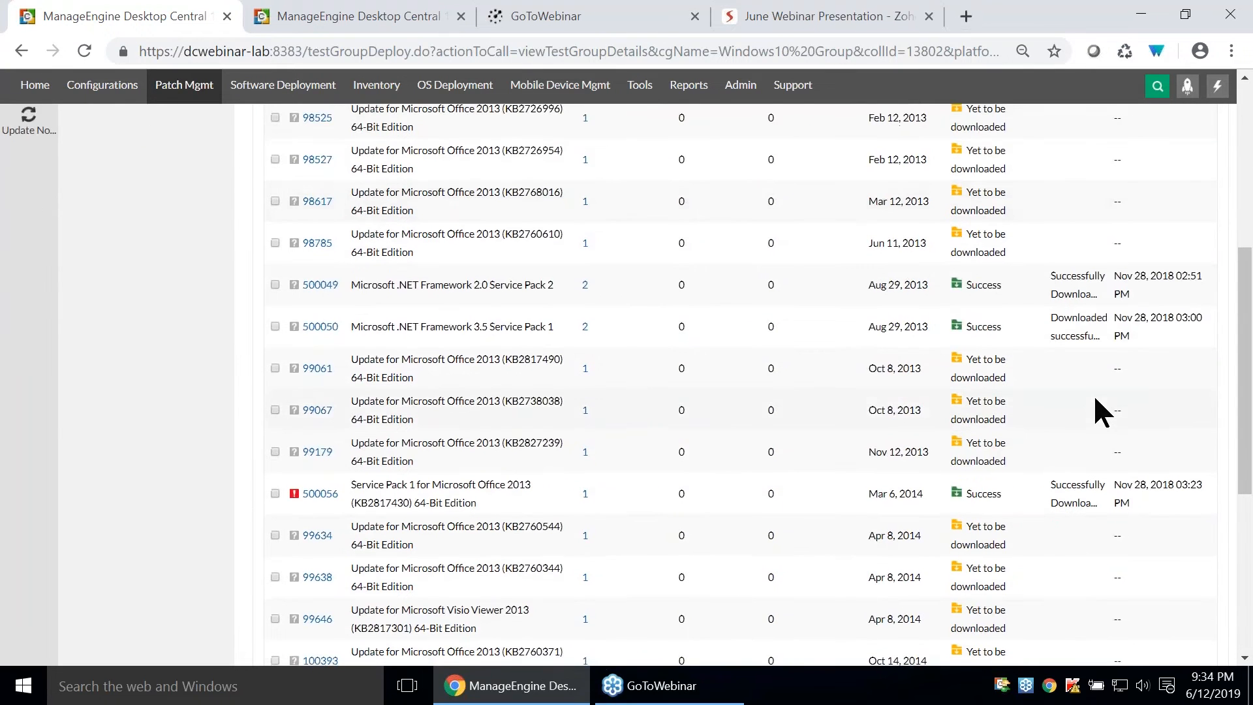
pyautogui.scroll(5, 1093, 392)
pyautogui.scroll(2, 1031, 336)
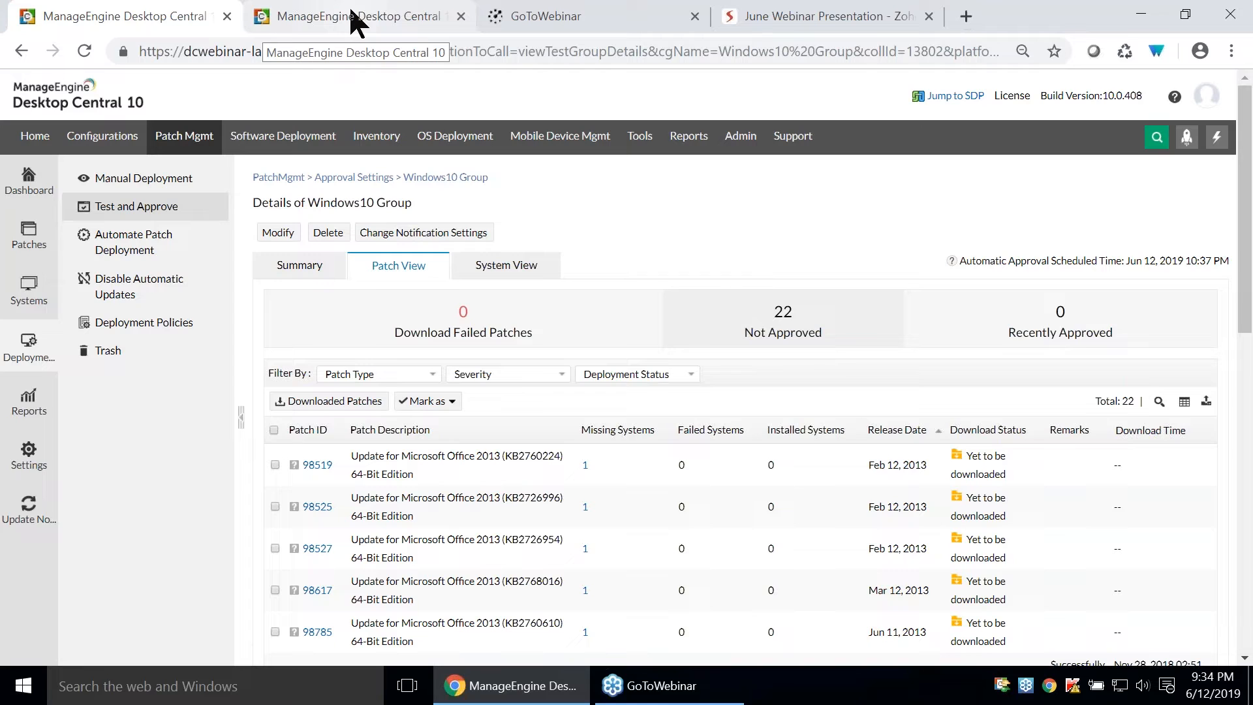
# From the missing patches list, start an install configuration for the Windows Defender, Mozilla Firefox and GoToMeeting patches.
pyautogui.click(192, 139)
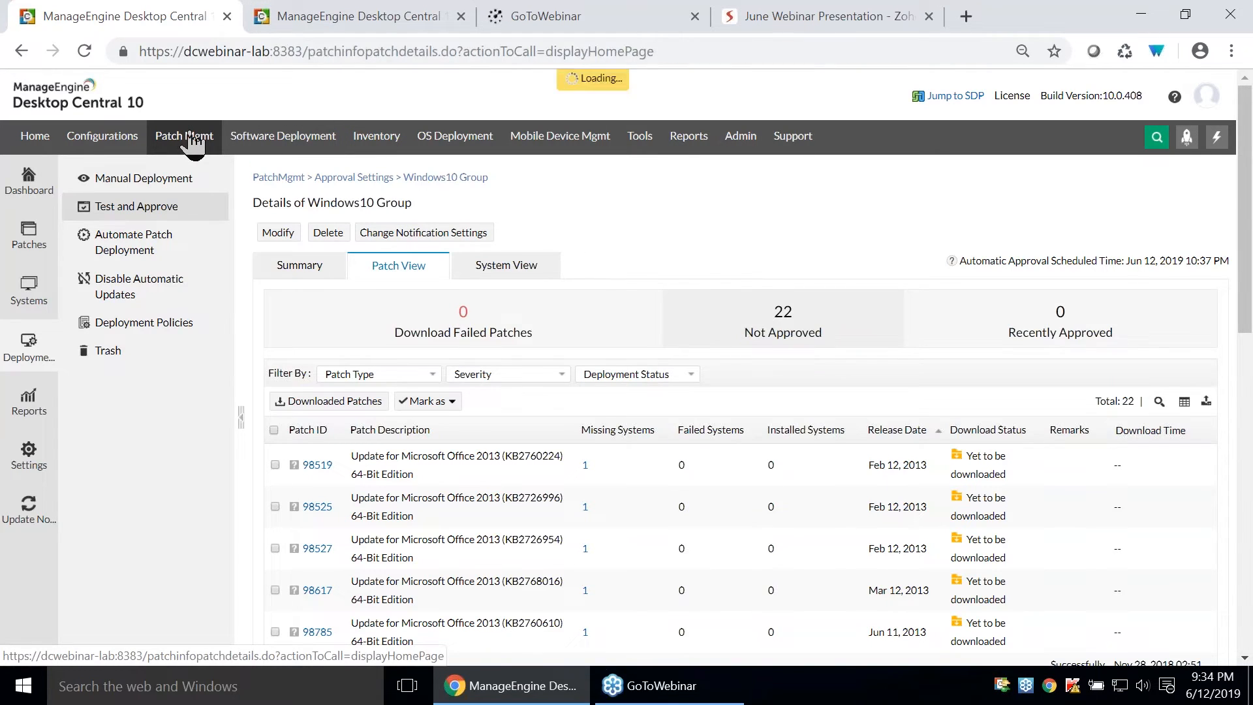
pyautogui.click(14, 228)
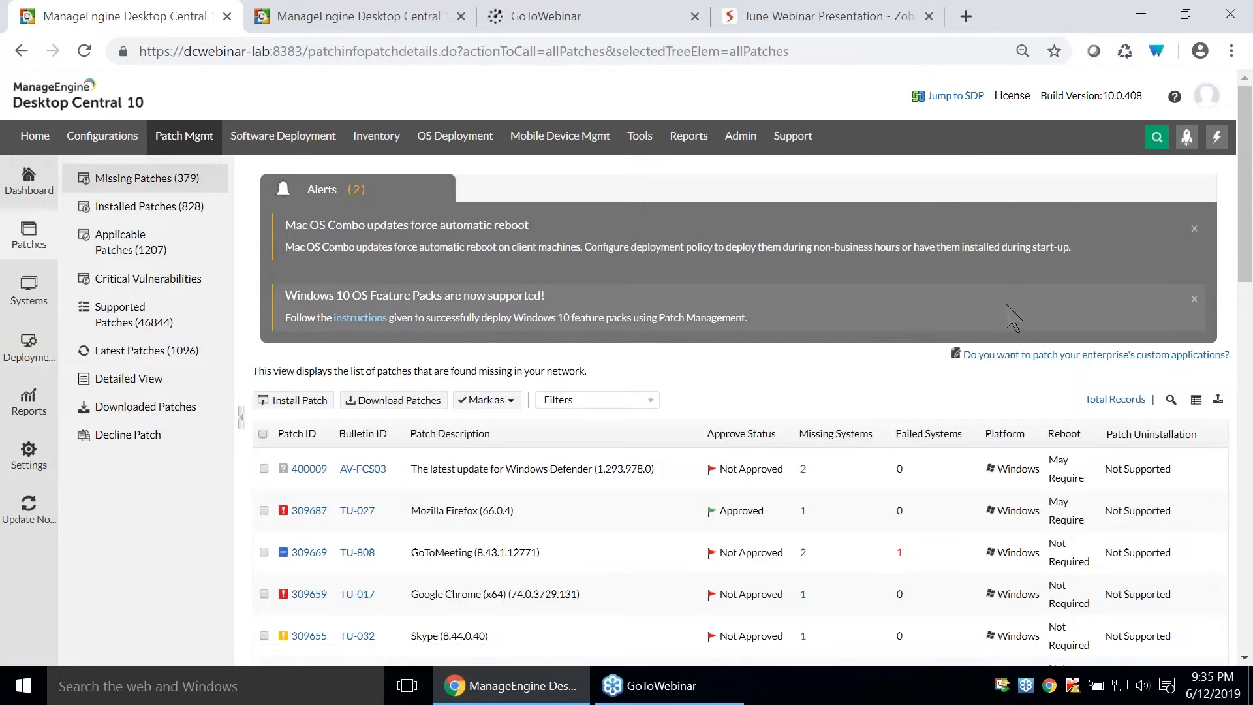
pyautogui.scroll(-1, 1012, 341)
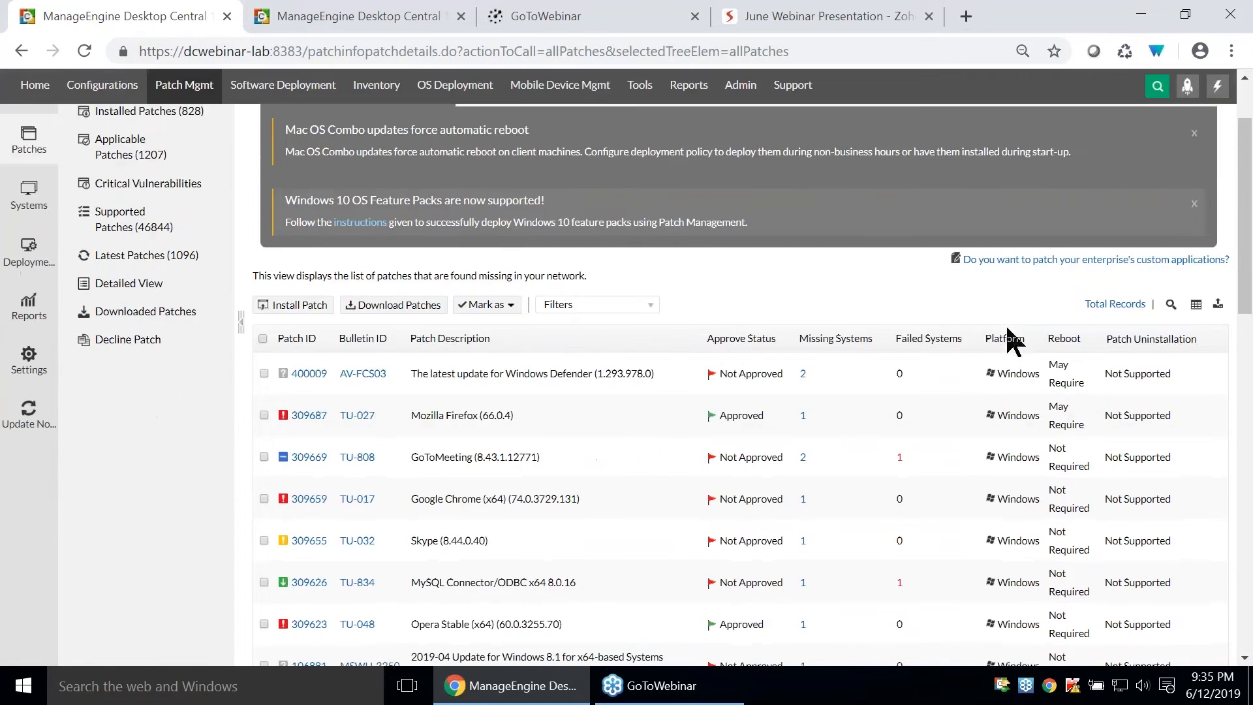
pyautogui.click(263, 374)
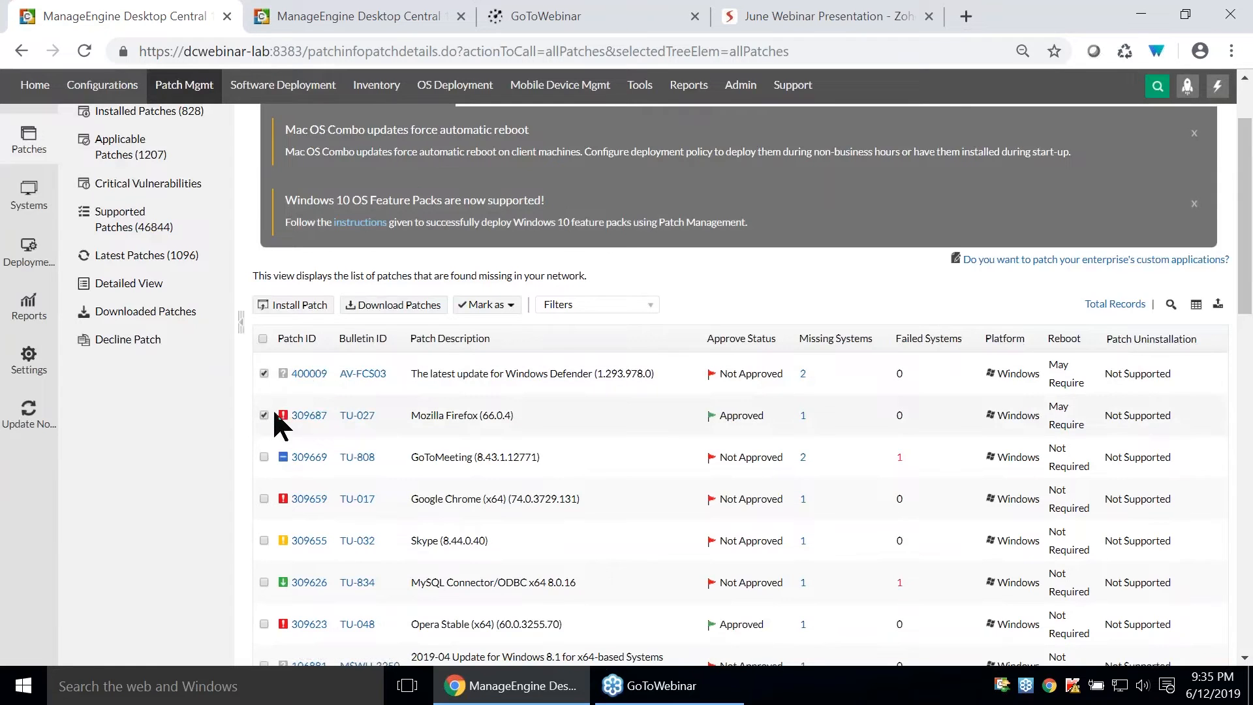
pyautogui.click(294, 305)
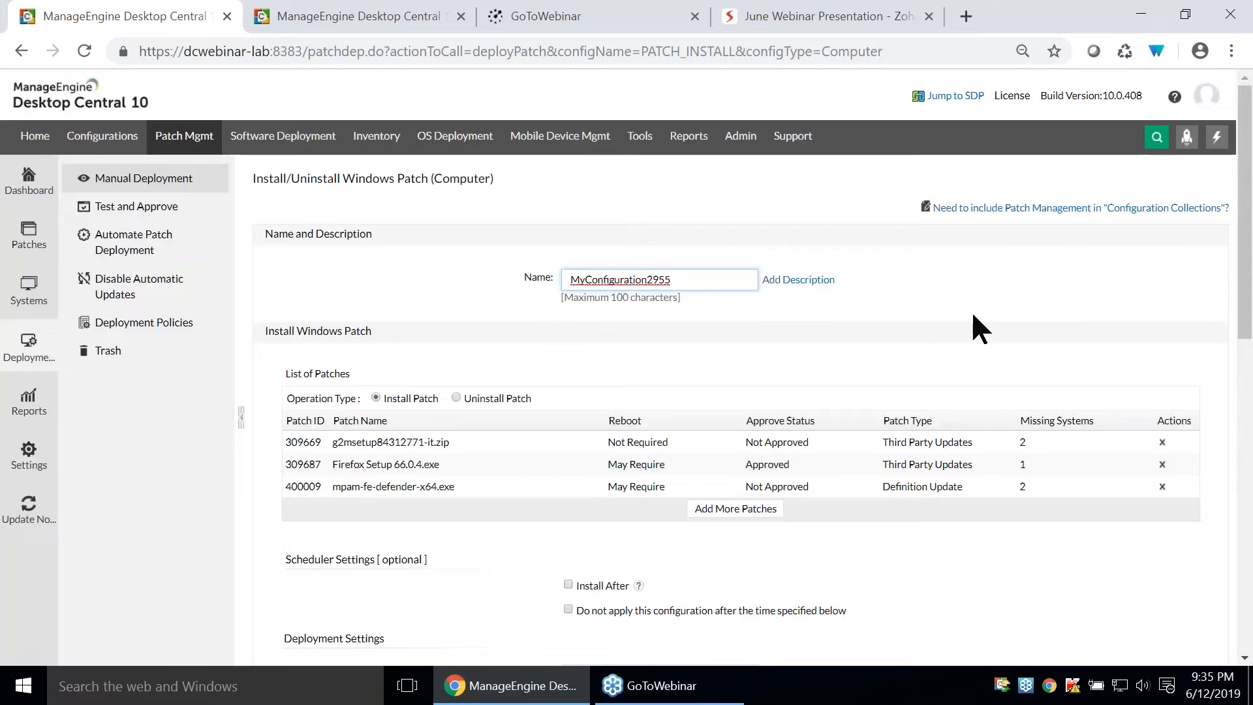
# Examine the install configuration's patch list, scheduler, deployment policy, target and retry settings.
pyautogui.scroll(-5, 972, 312)
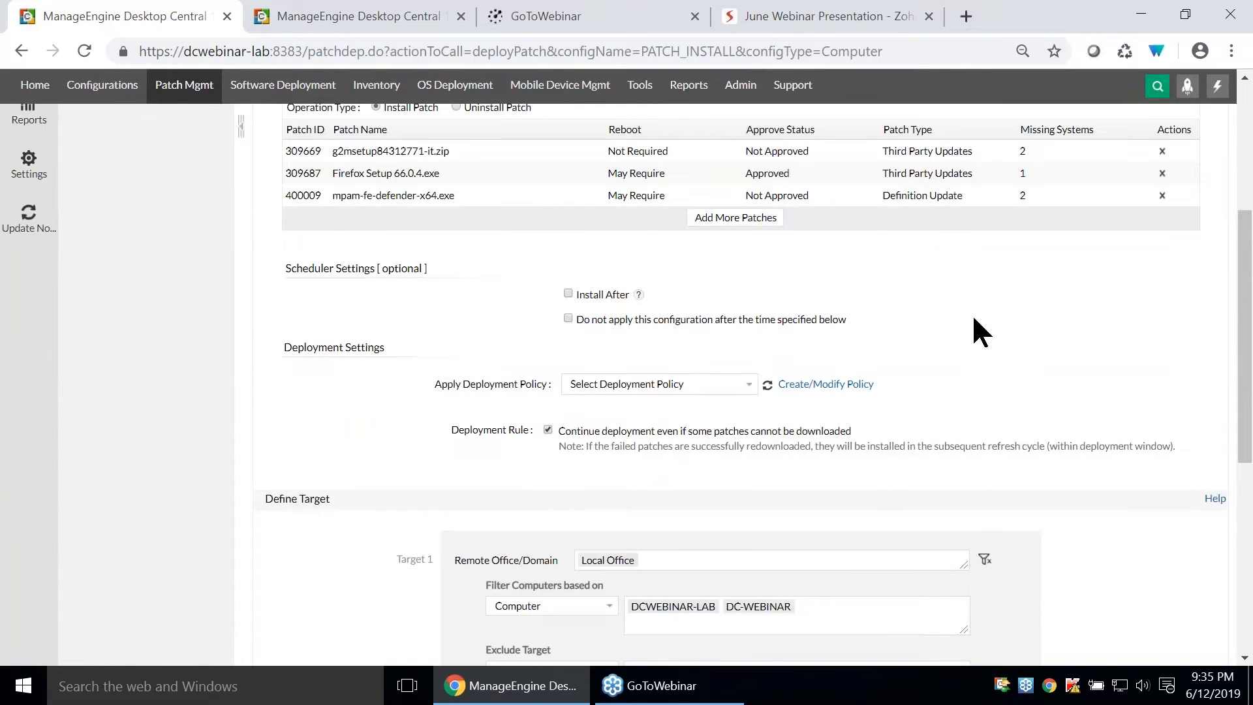
pyautogui.scroll(-2, 980, 333)
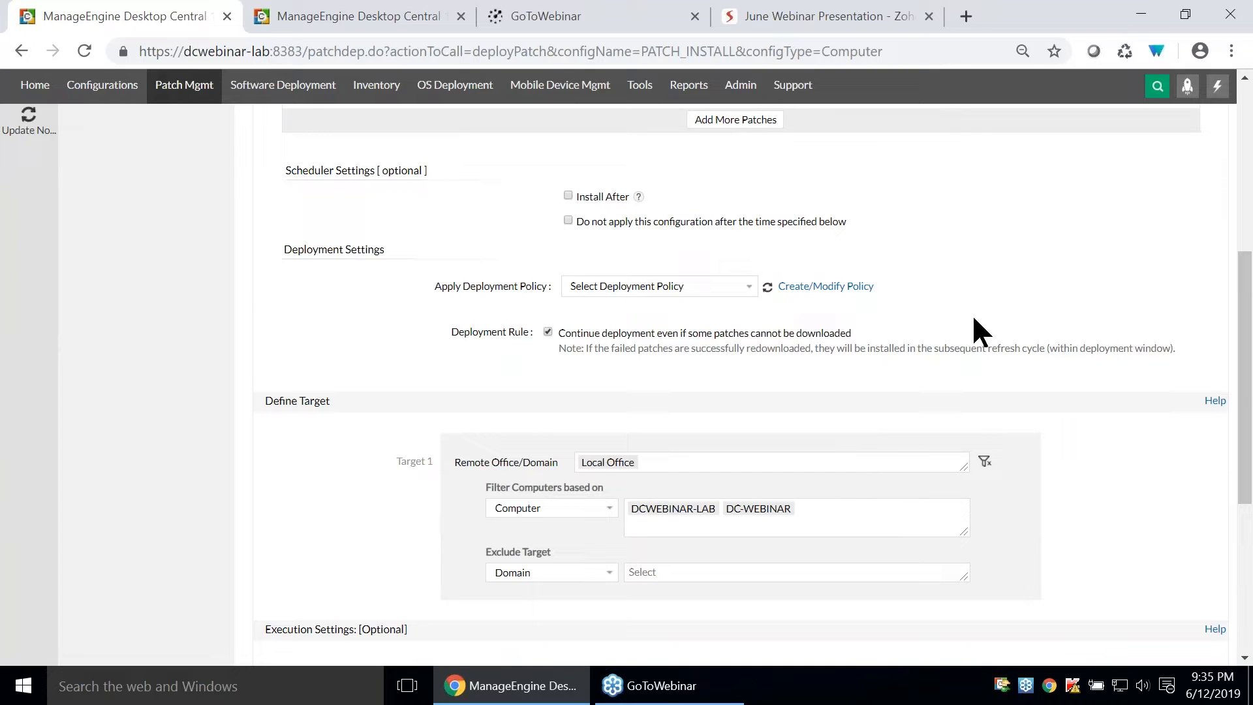
pyautogui.scroll(-5, 977, 331)
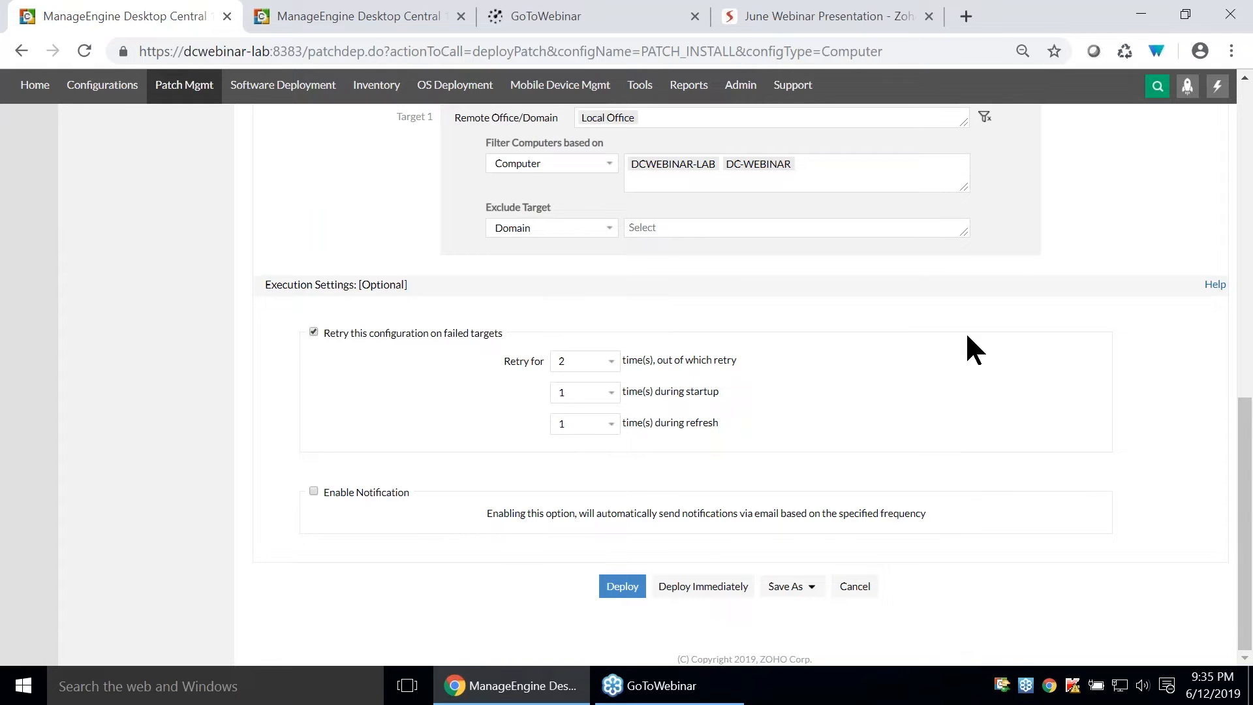
pyautogui.scroll(3, 968, 336)
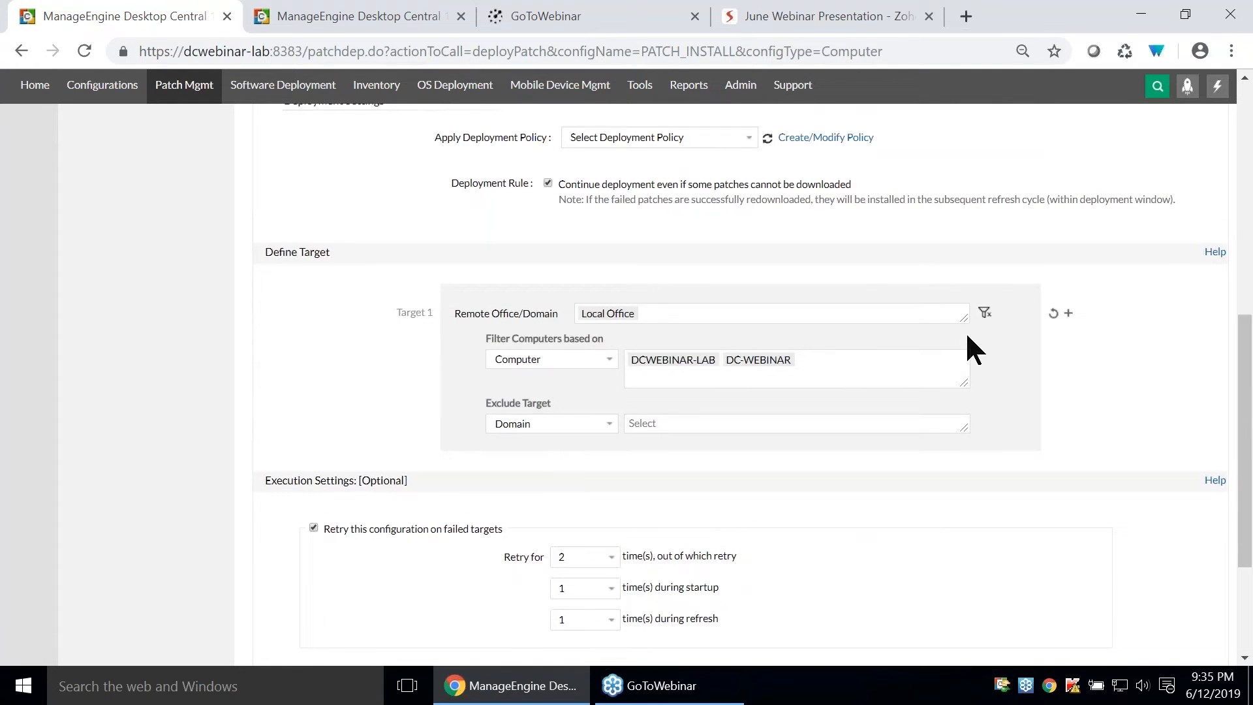
pyautogui.scroll(9, 968, 347)
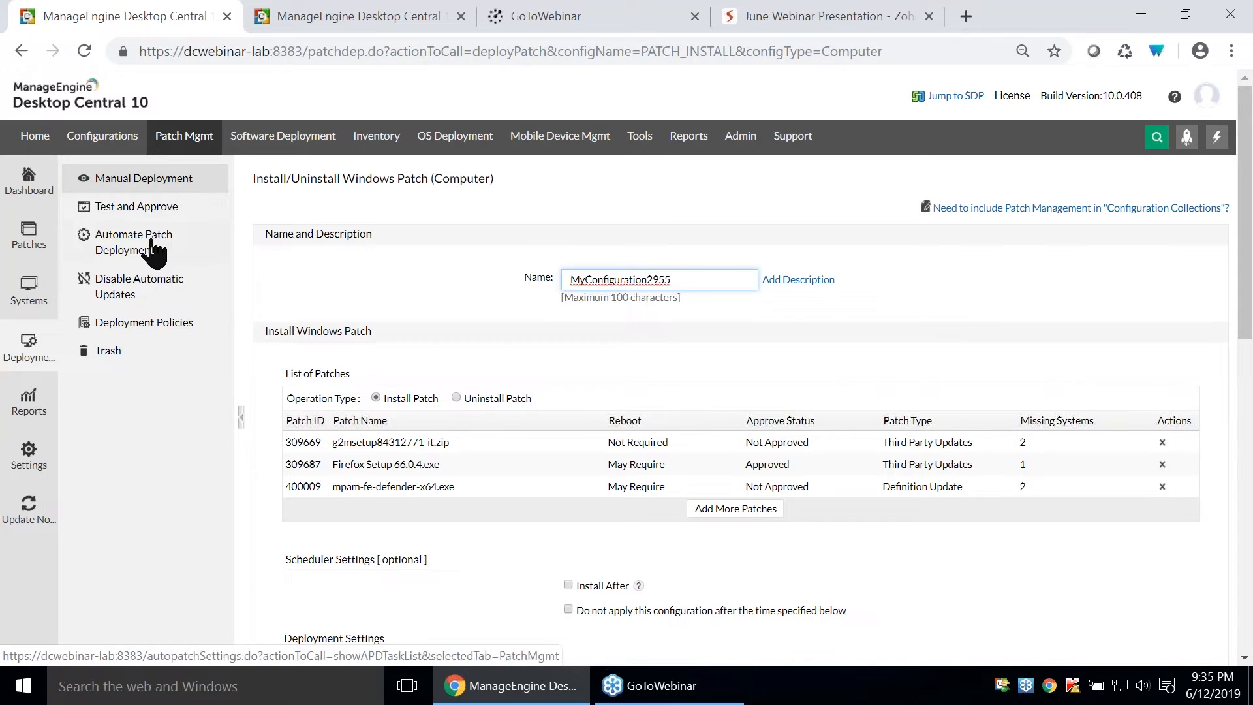
# Switch to the June Webinar Presentation, start the slideshow and advance to the APD Insights slide.
pyautogui.click(846, 18)
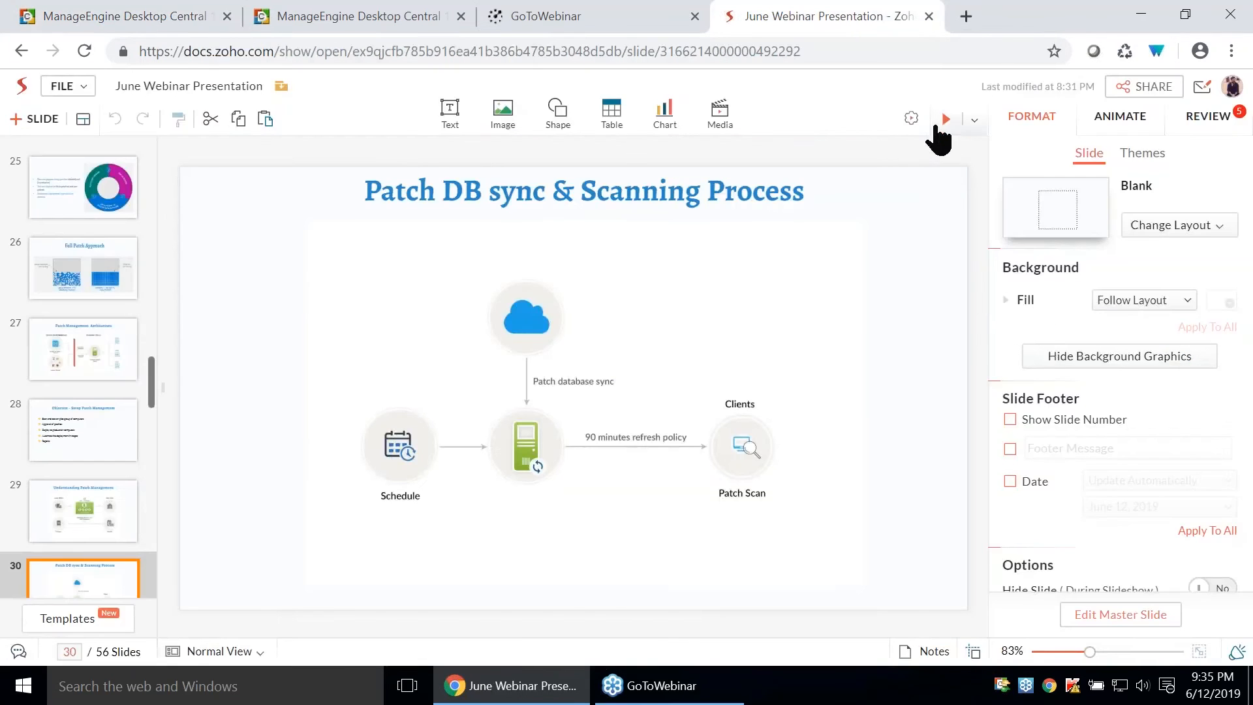
pyautogui.click(942, 122)
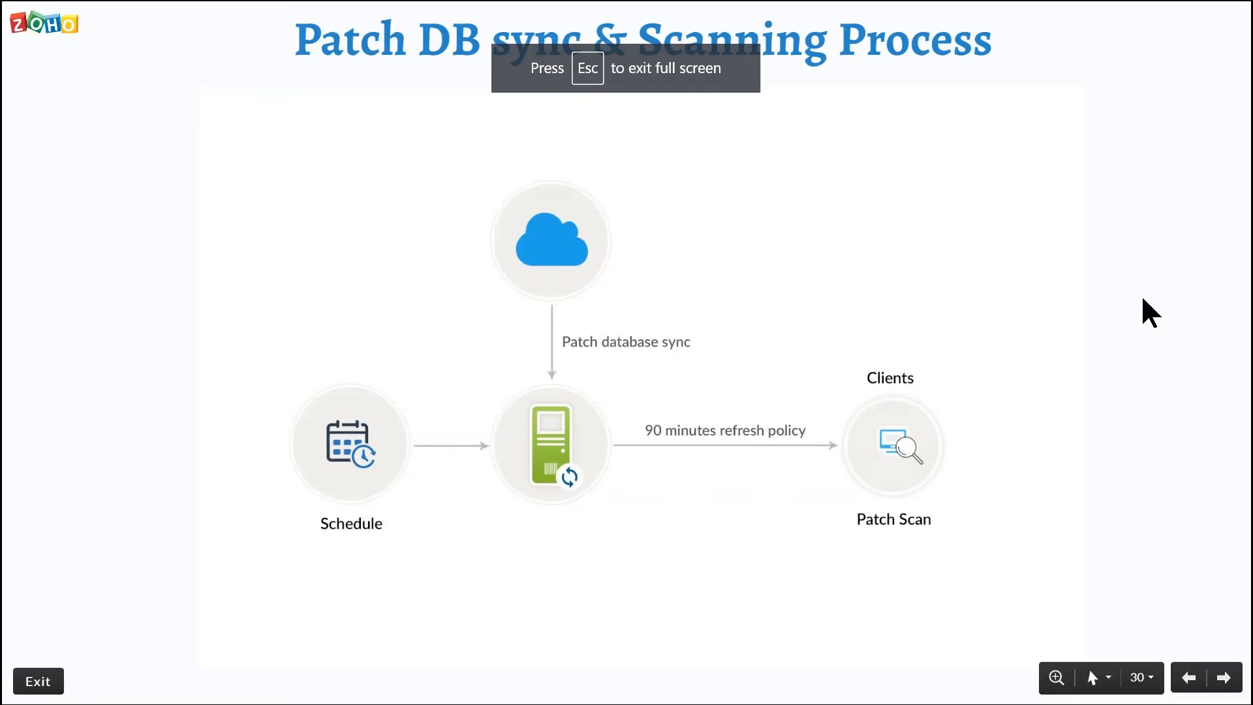
pyautogui.click(1143, 299)
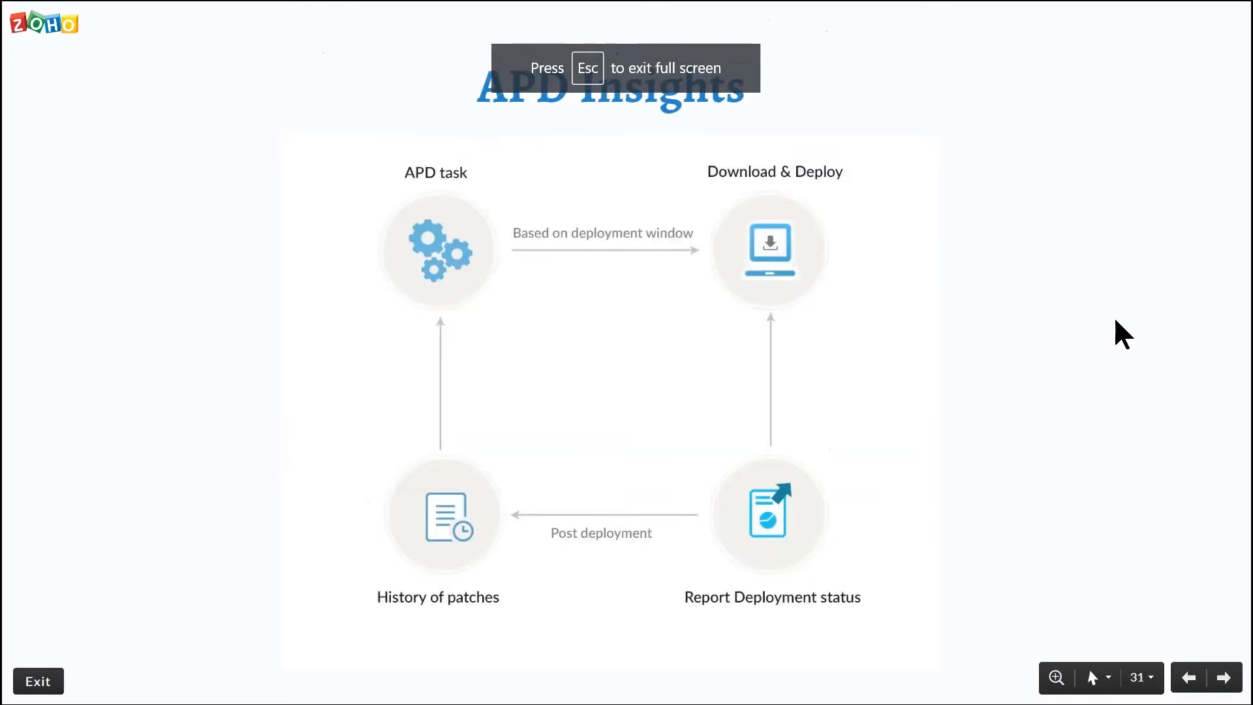
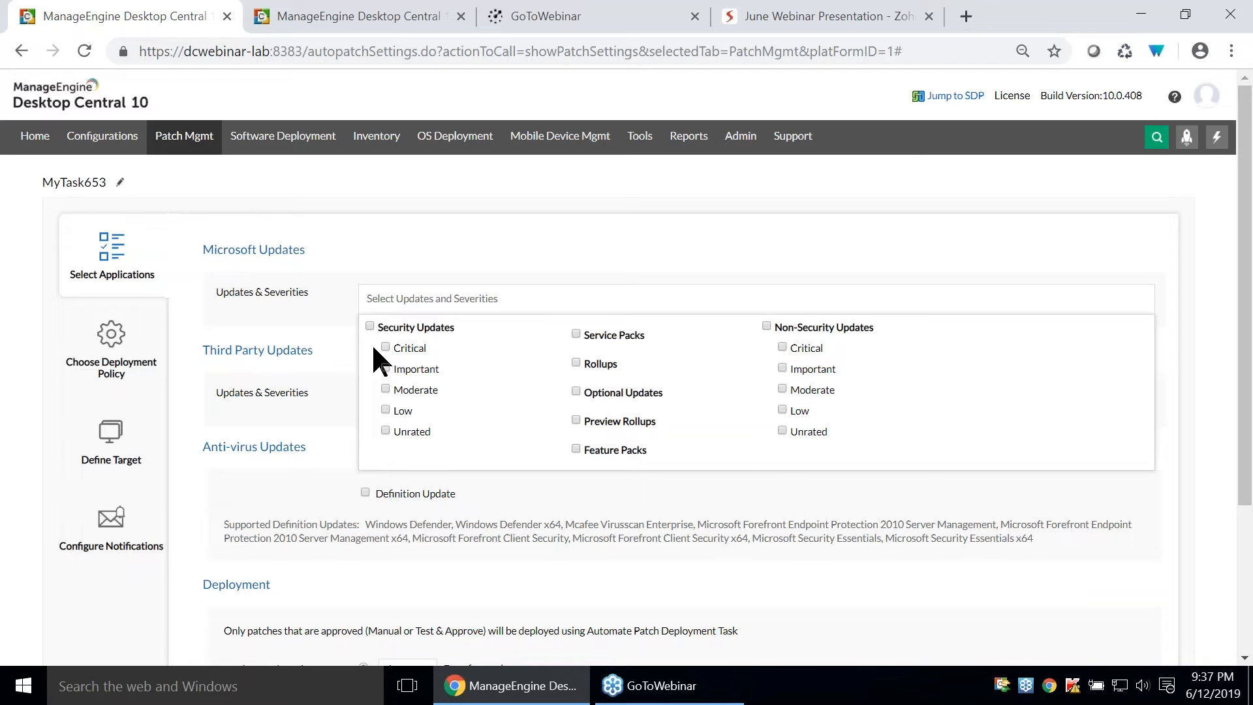
# Select Critical and Important security updates for Microsoft in the automated task and view the third-party severity options.
pyautogui.click(385, 347)
pyautogui.click(385, 368)
pyautogui.click(330, 385)
pyautogui.click(480, 339)
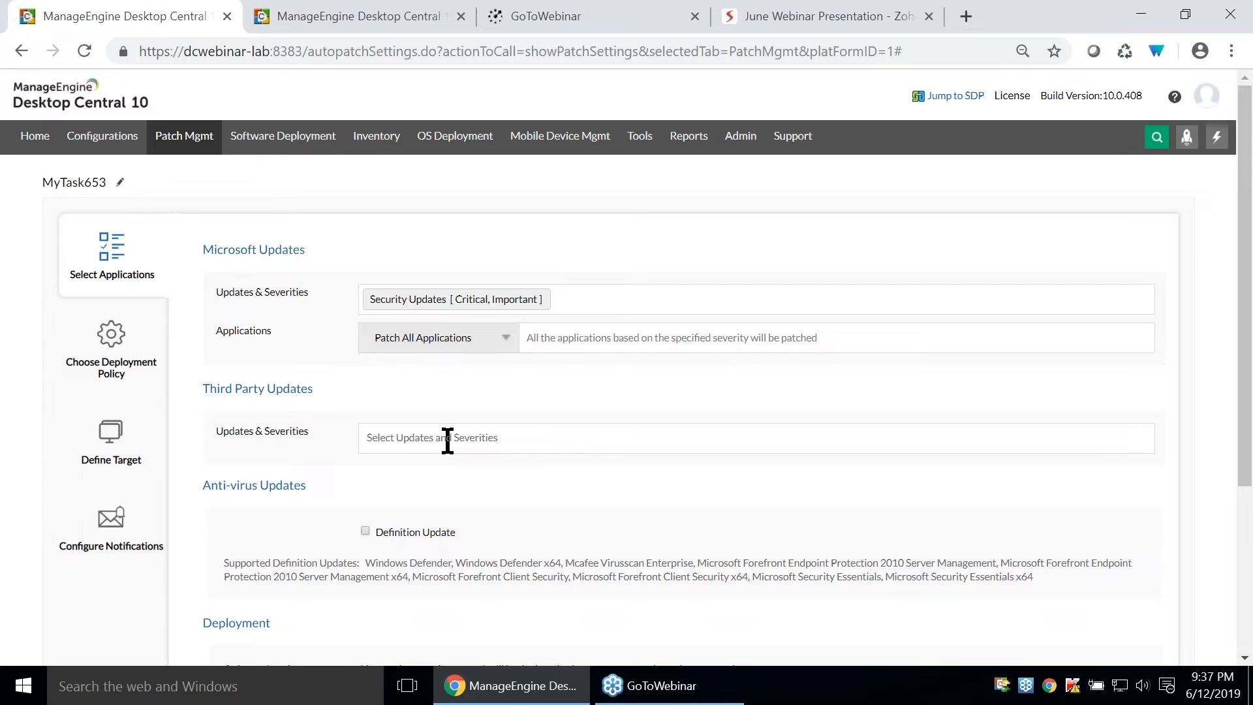
pyautogui.click(447, 437)
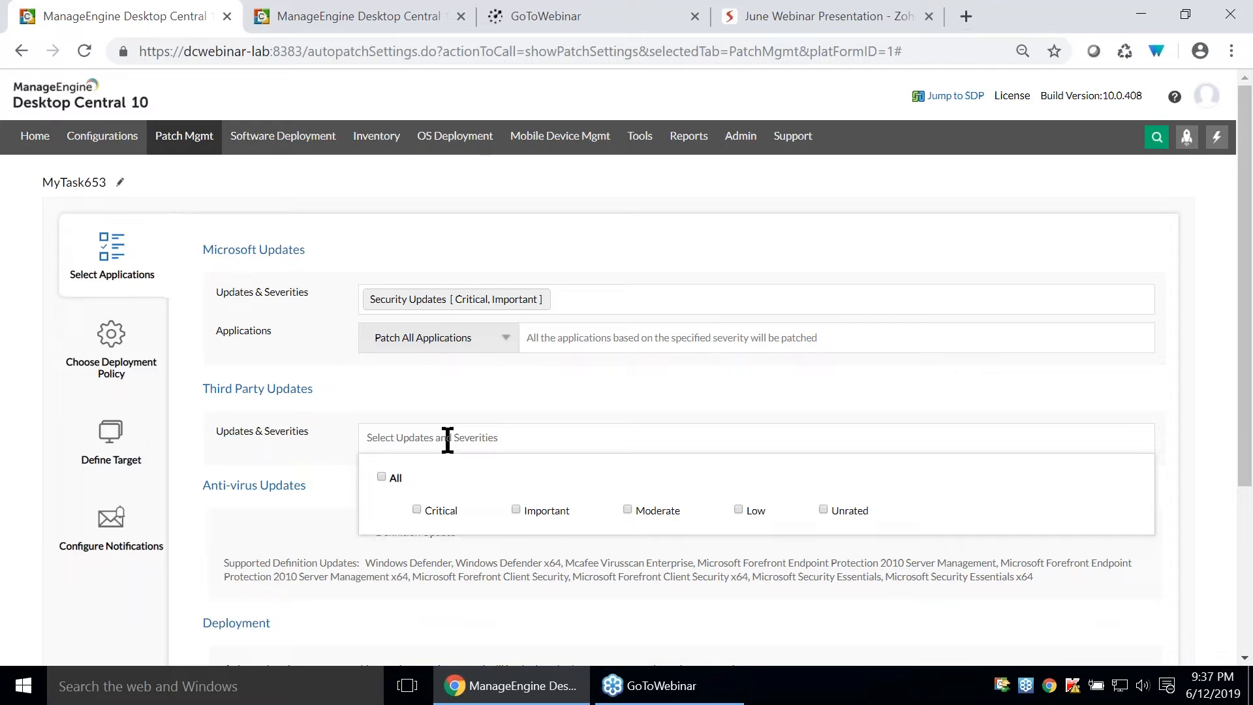
pyautogui.click(281, 546)
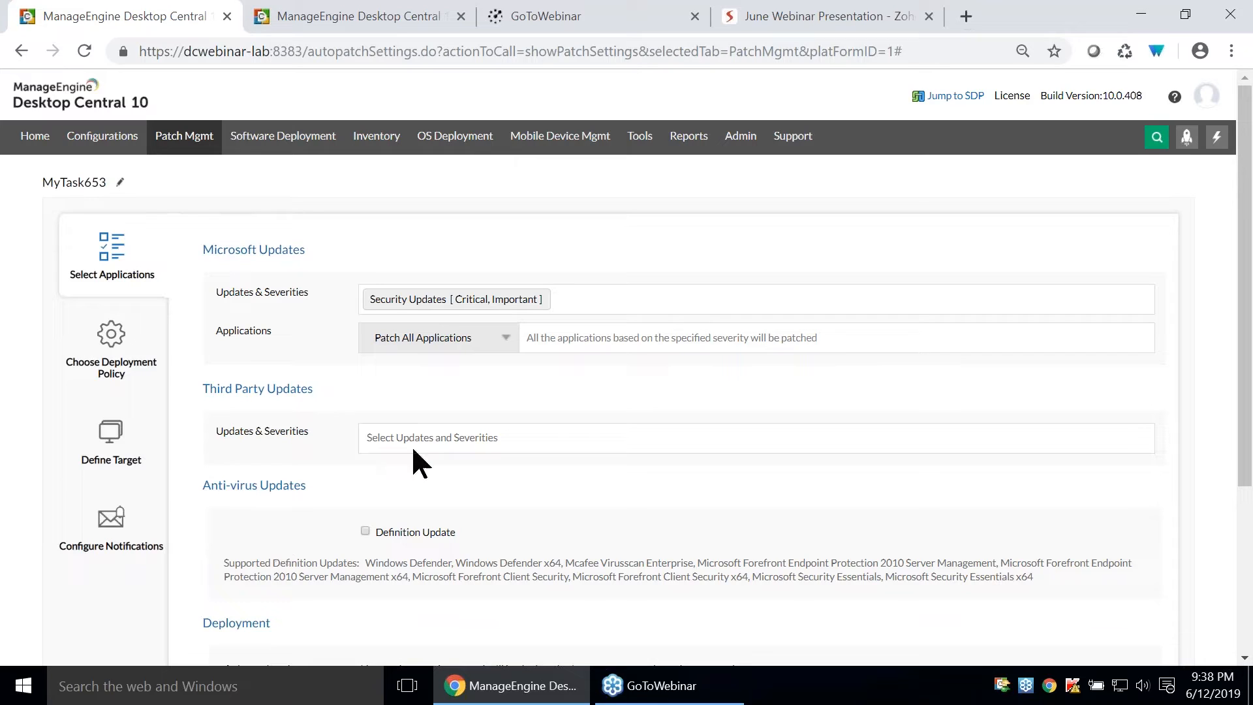
# Apply the Chrome Deploy Policy as the automated task's deployment policy.
pyautogui.click(103, 360)
pyautogui.click(643, 282)
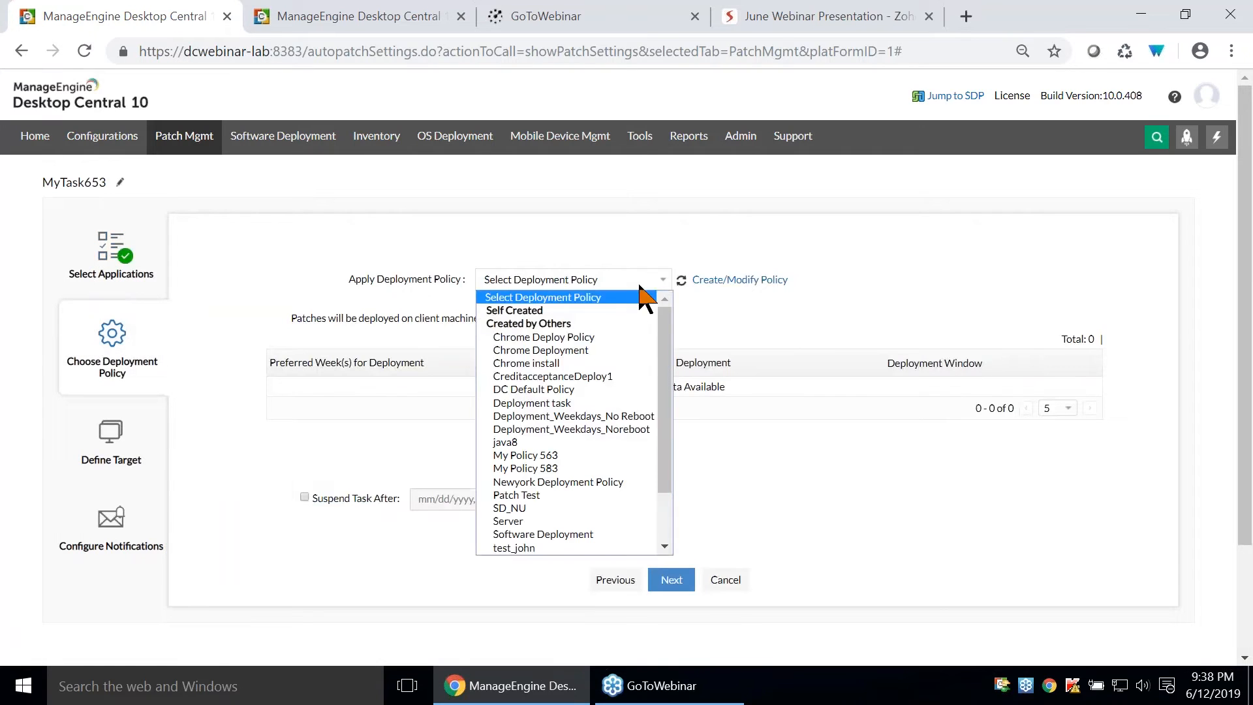
pyautogui.click(594, 337)
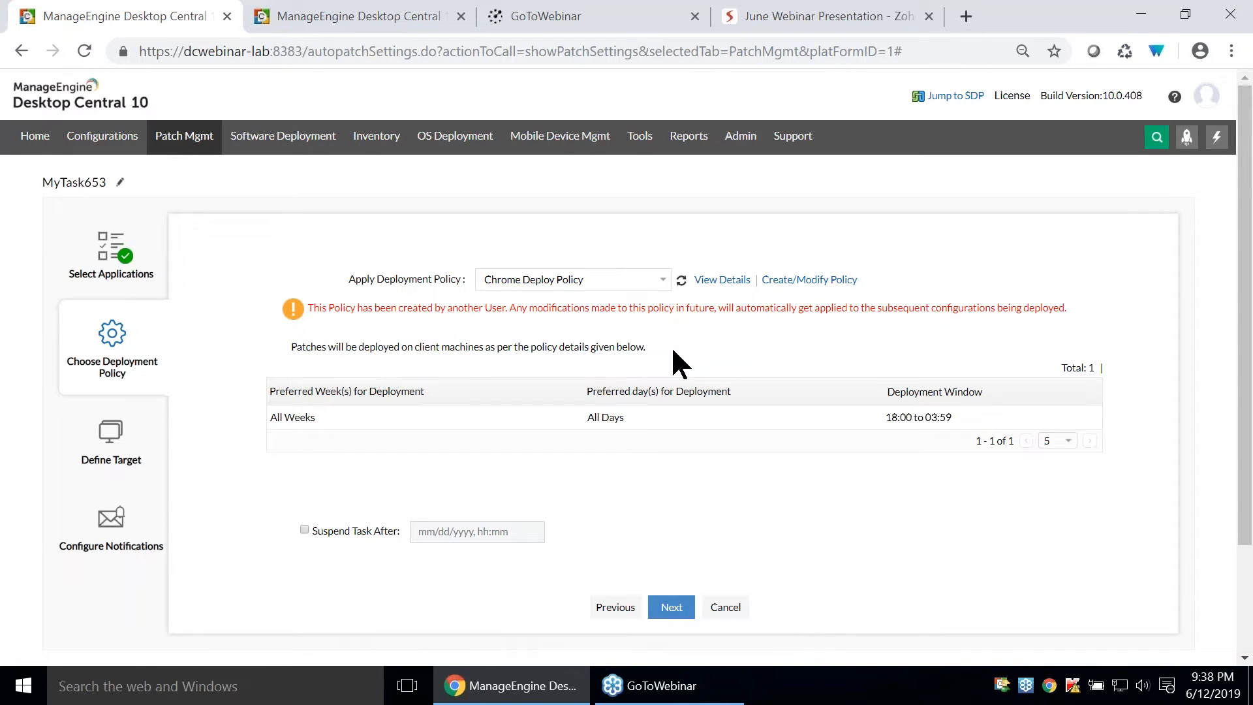
# Define the New York remote office as the task's deployment target.
pyautogui.click(156, 446)
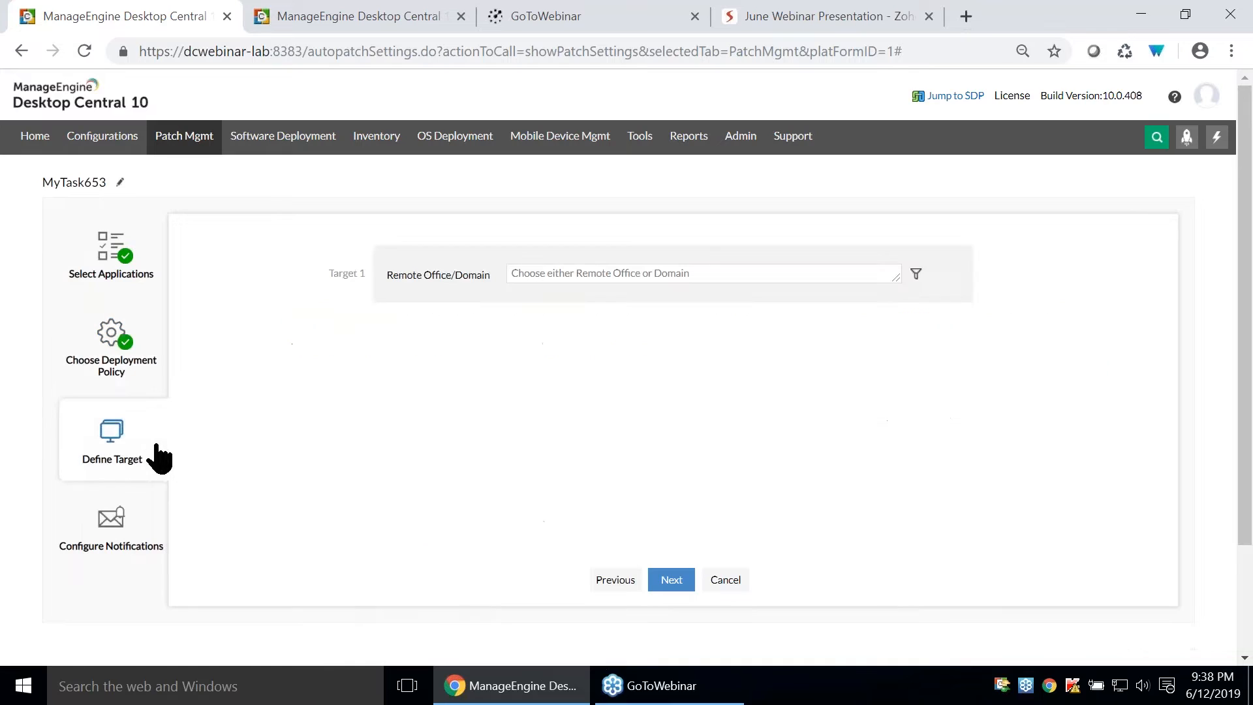
pyautogui.click(736, 269)
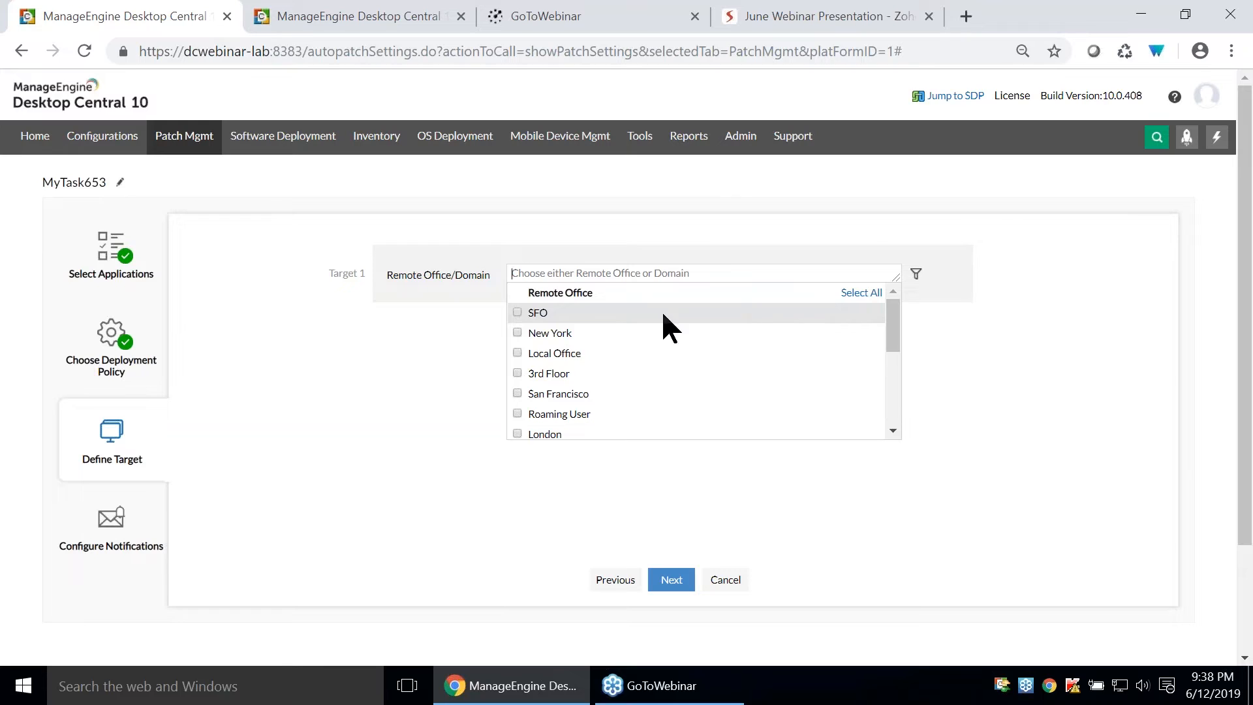
pyautogui.click(516, 332)
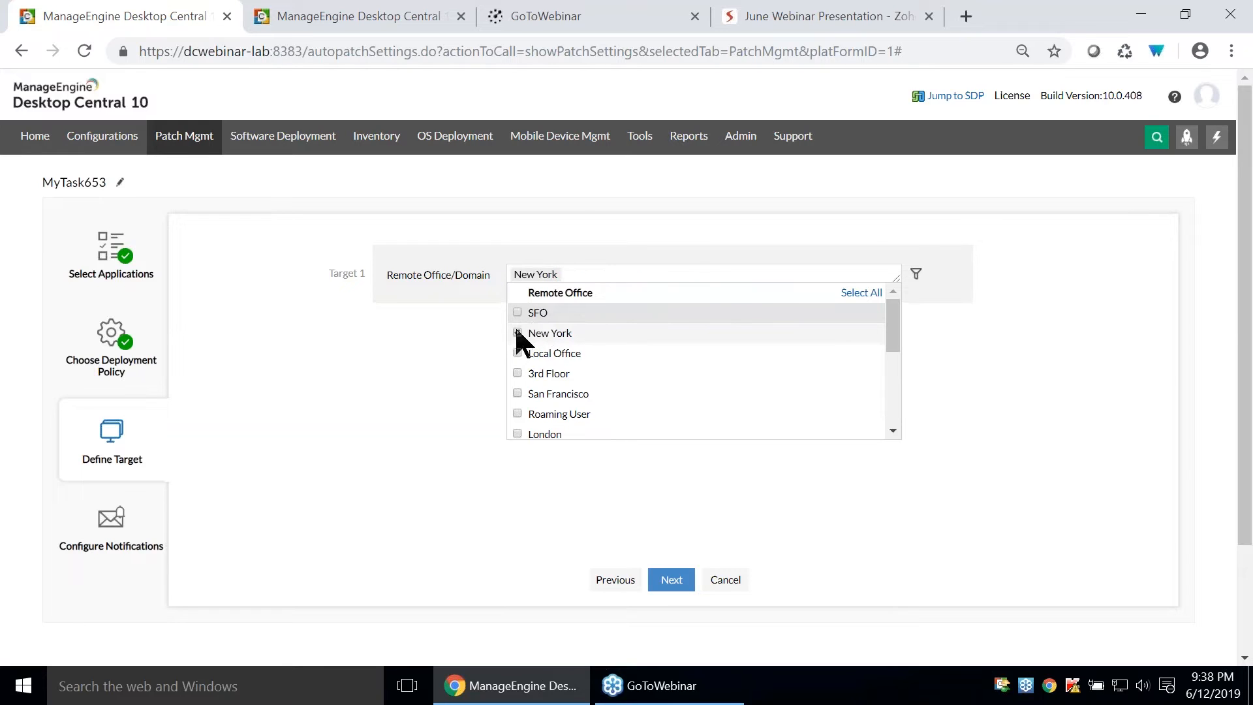
pyautogui.click(406, 348)
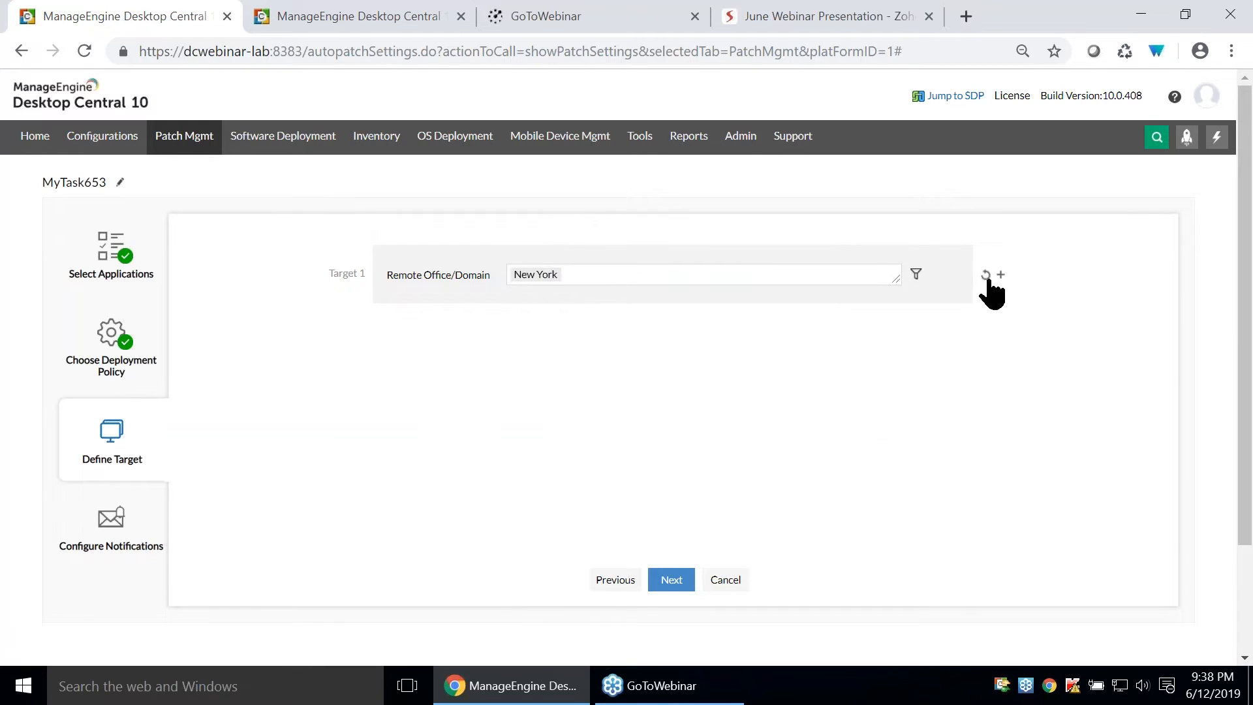
# Add an Organizational Unit filter to the target, look up units with "A" and review the other filter criteria.
pyautogui.click(916, 274)
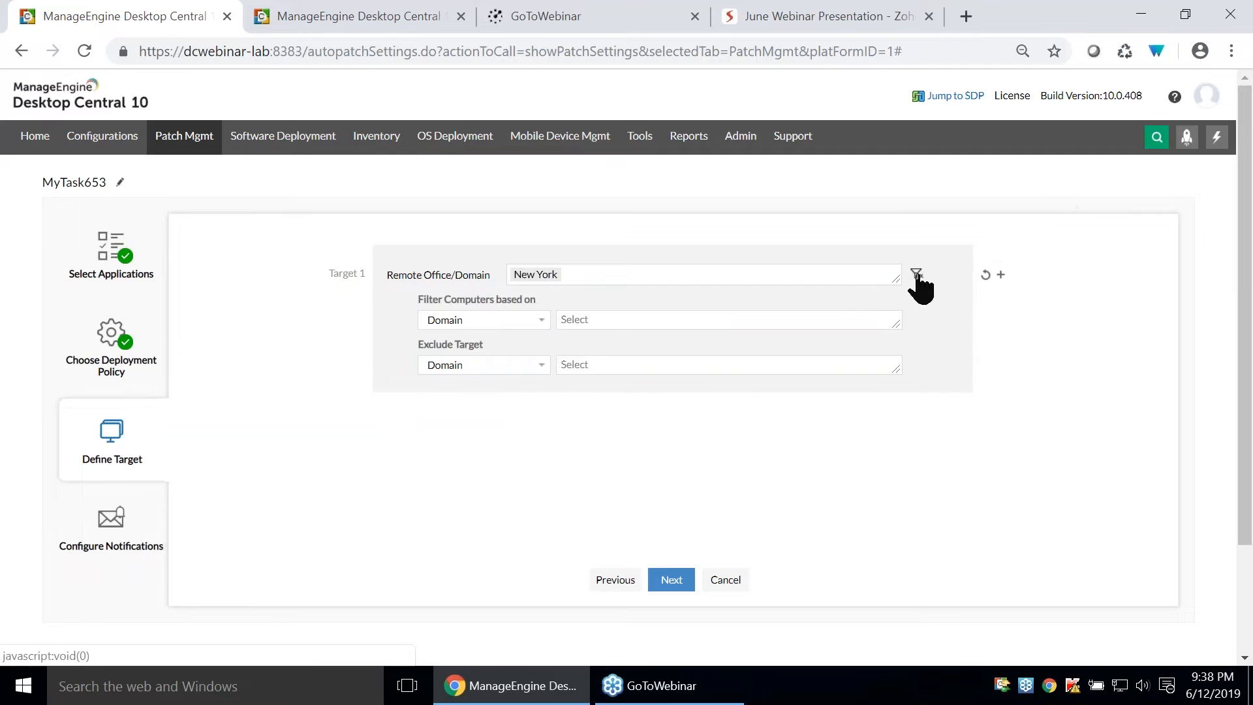
pyautogui.click(501, 317)
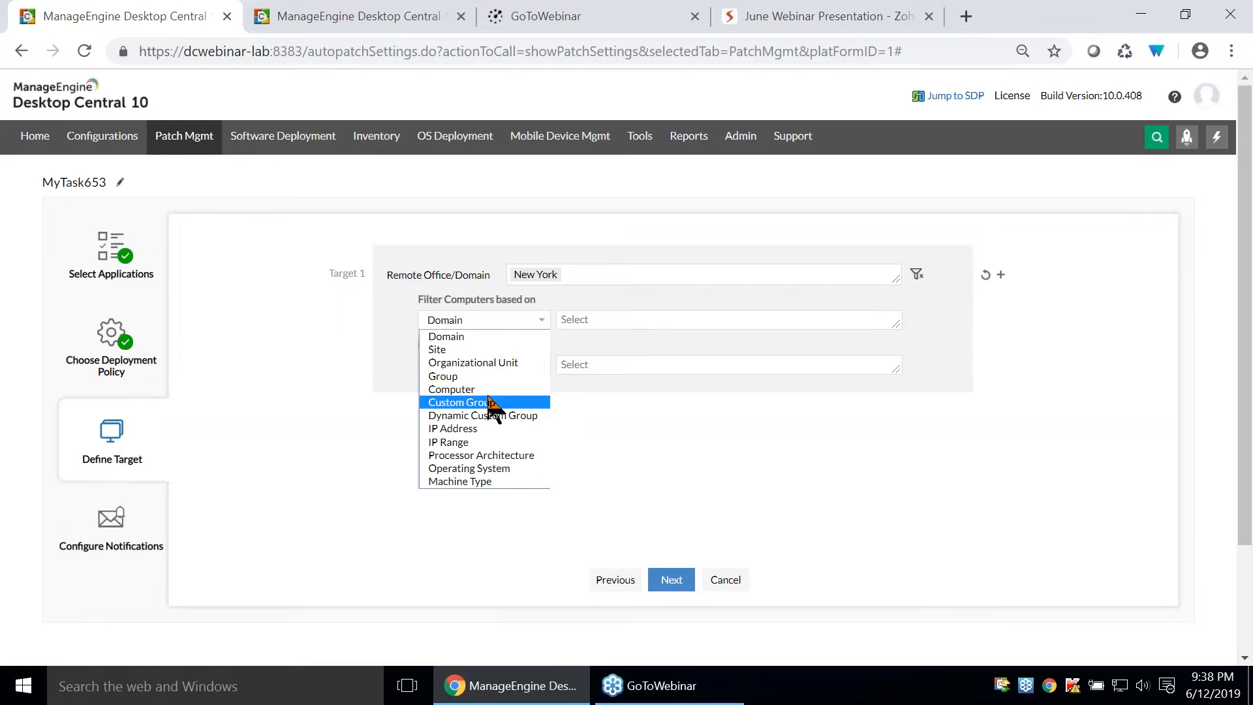
pyautogui.click(496, 363)
pyautogui.write('A')
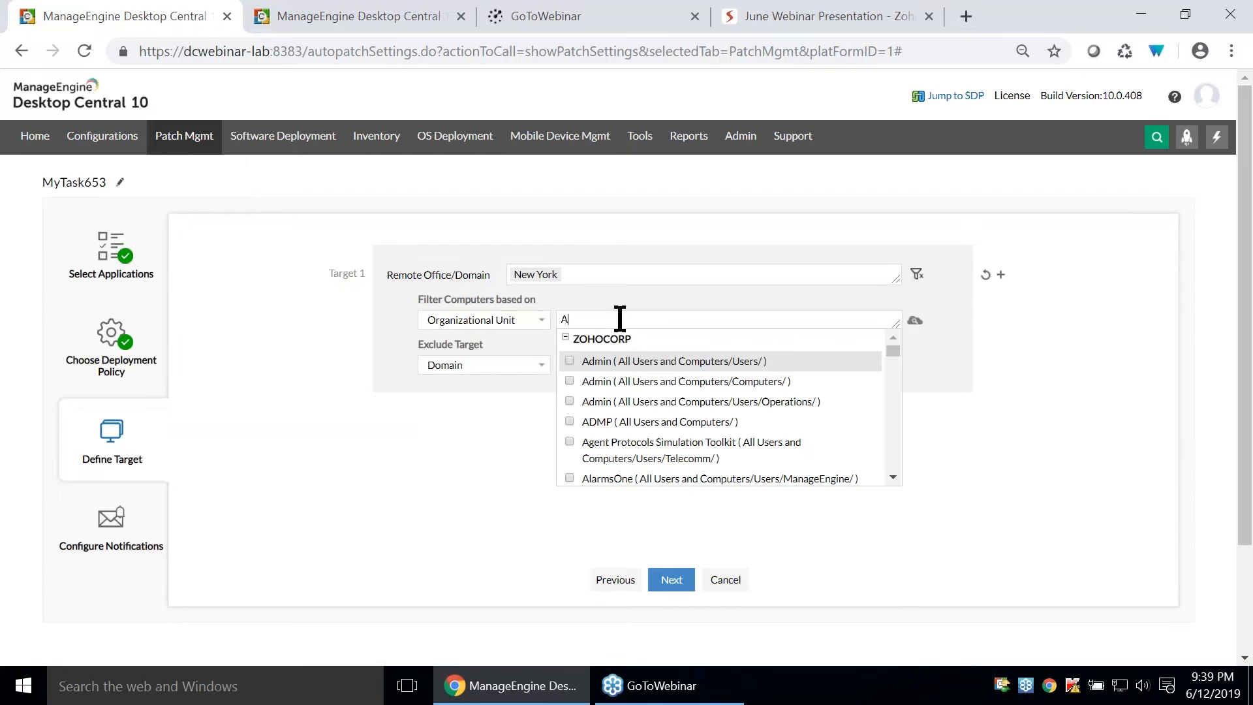
pyautogui.click(518, 417)
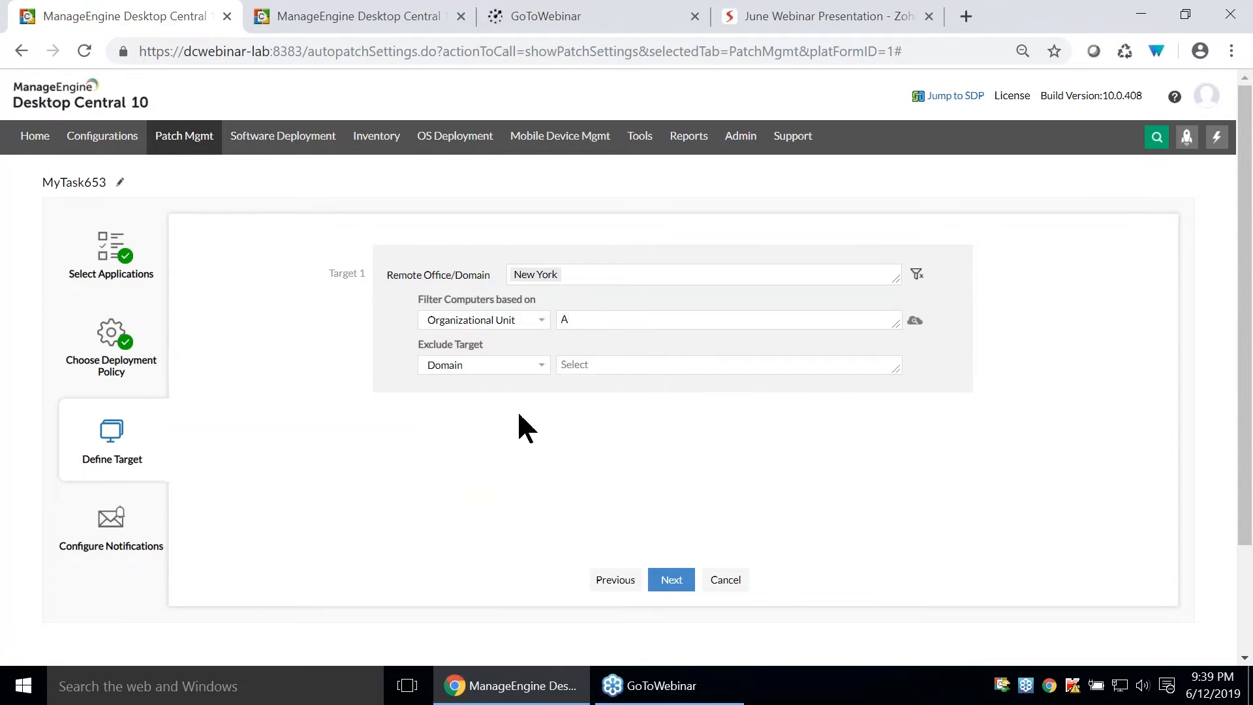
pyautogui.click(522, 320)
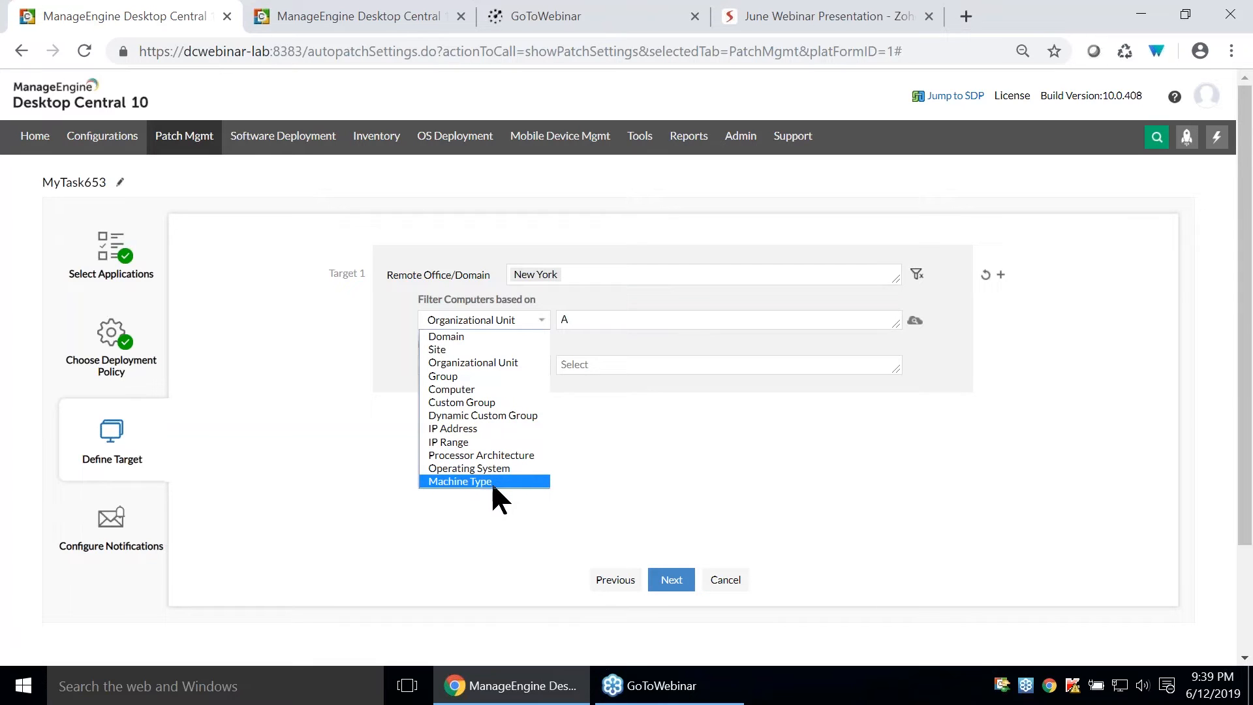
pyautogui.click(946, 480)
# Enable download/deployment failure notifications for every 1 hour and attach the detailed report on failures.
pyautogui.click(84, 546)
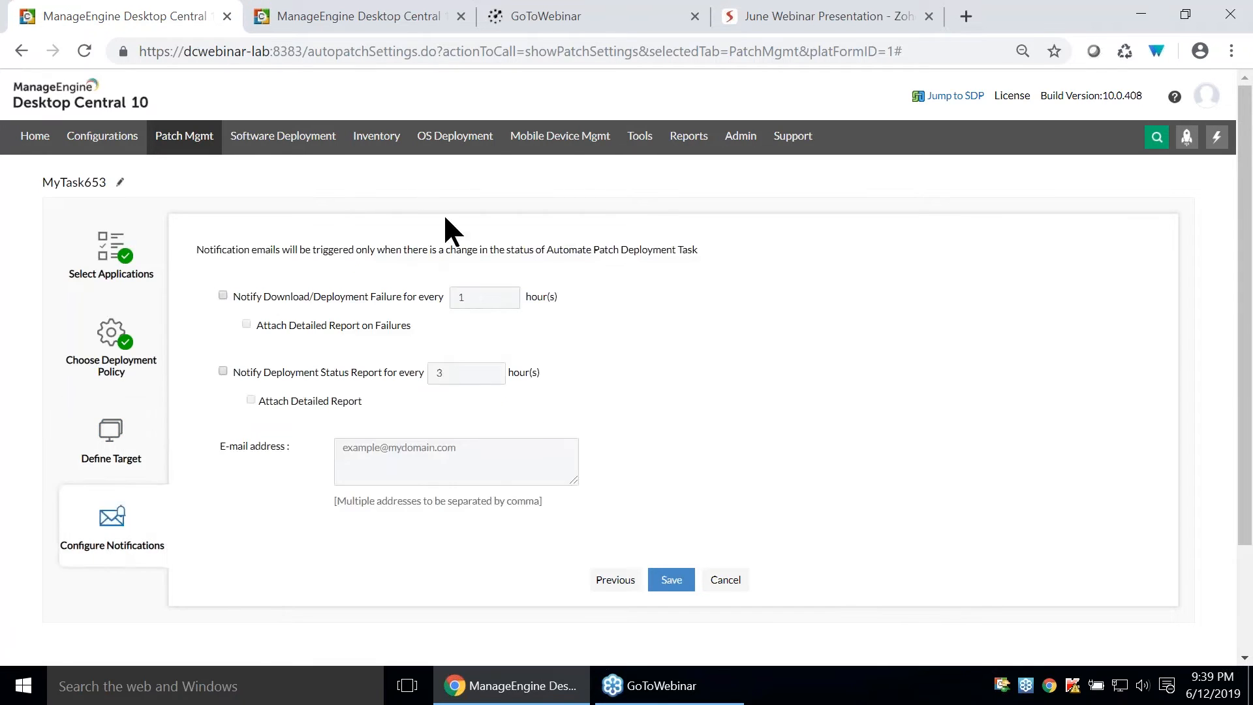
pyautogui.click(223, 295)
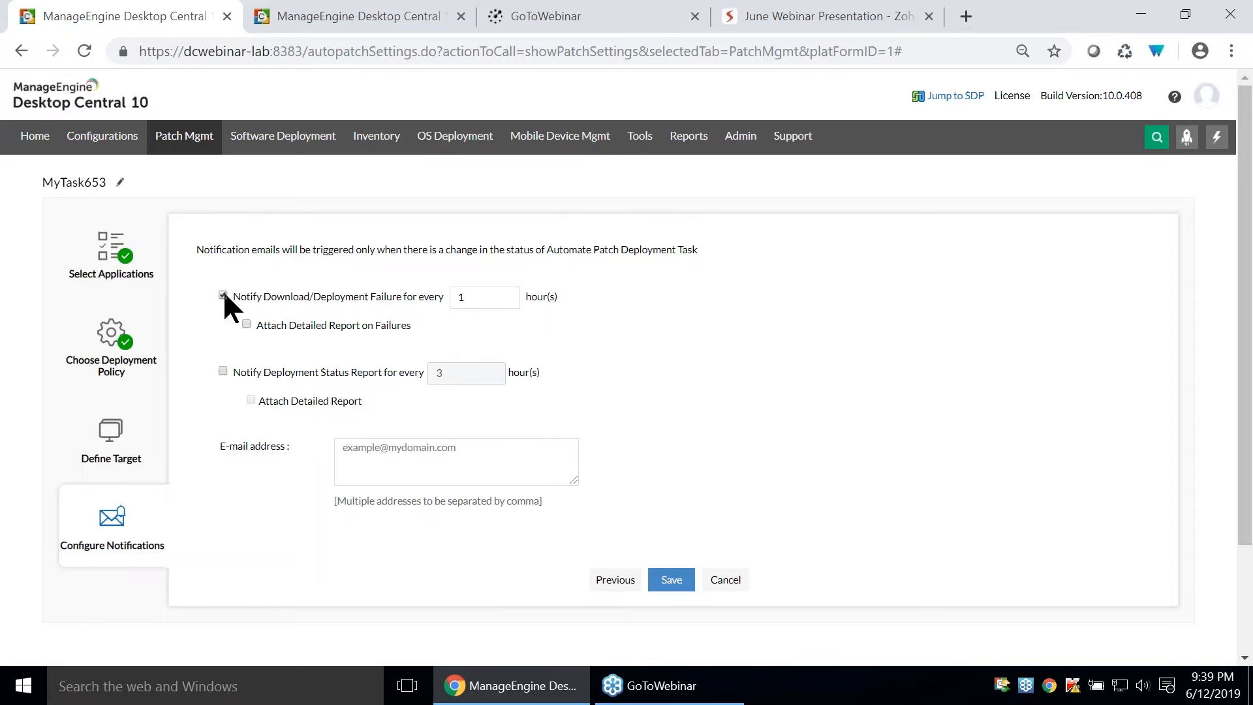
pyautogui.click(247, 324)
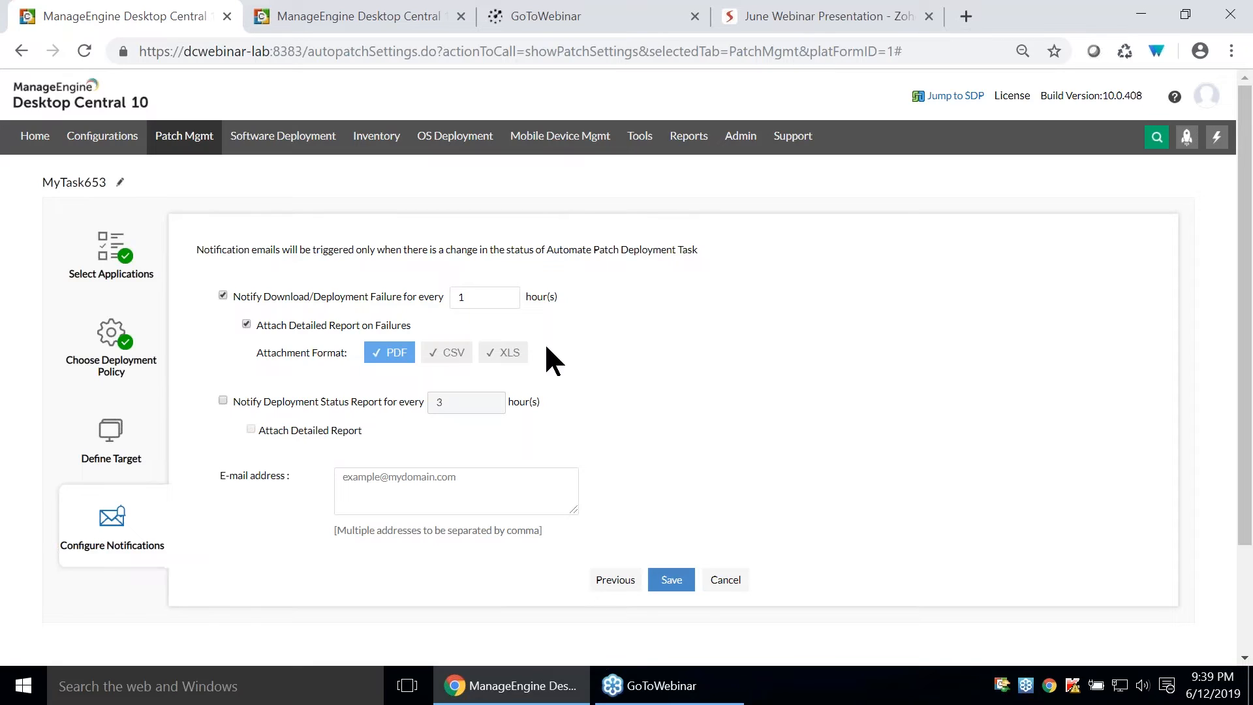
# Leave the task form for the automated patch deployment list and view the details of Production Deployment -New York Site.
pyautogui.click(187, 150)
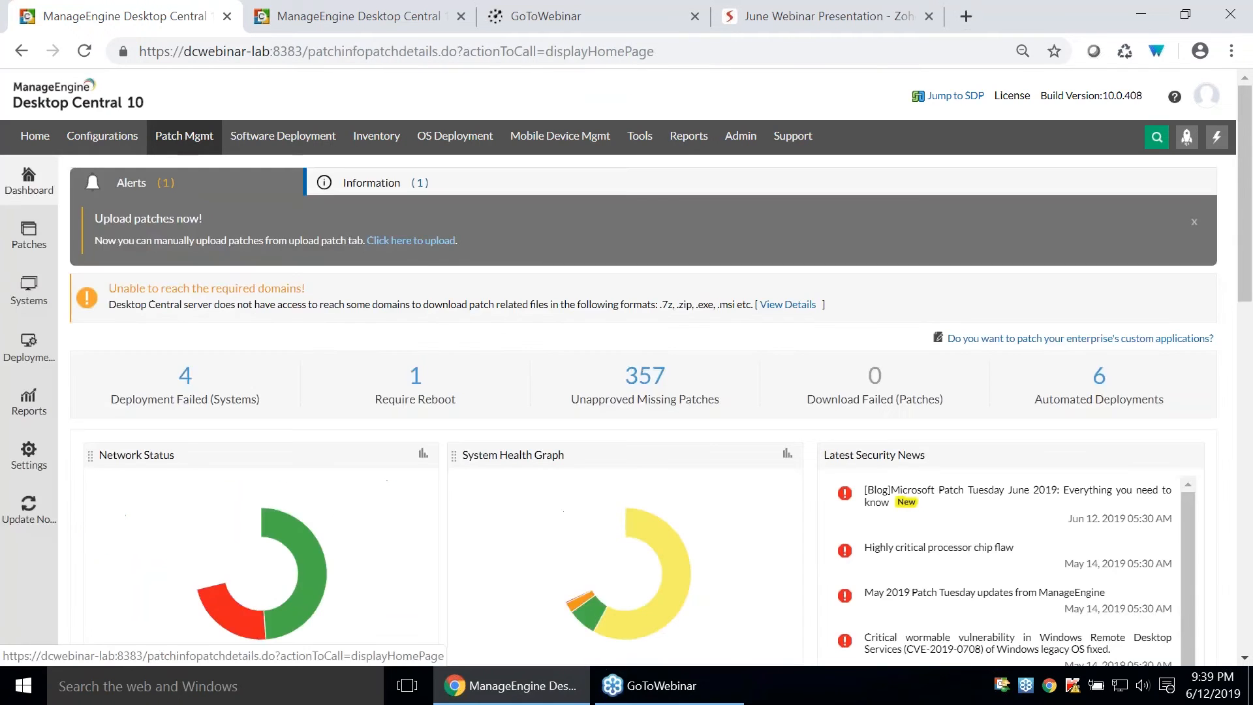
pyautogui.click(28, 359)
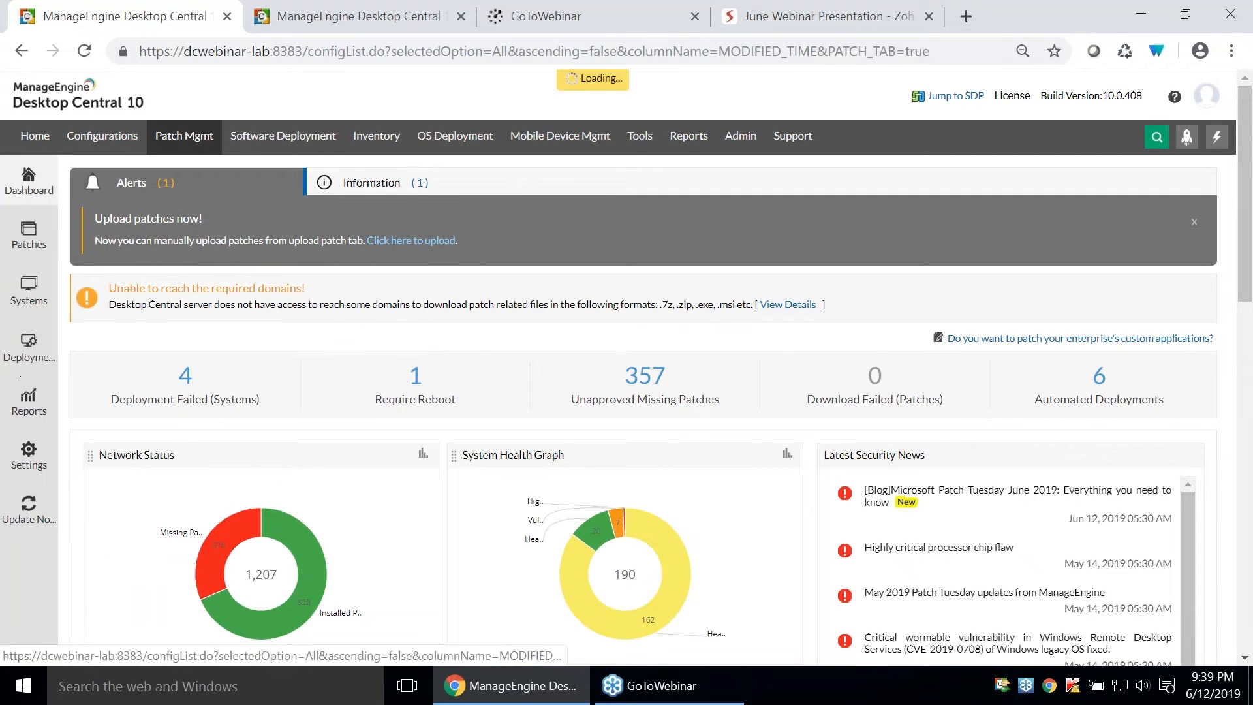
pyautogui.click(114, 242)
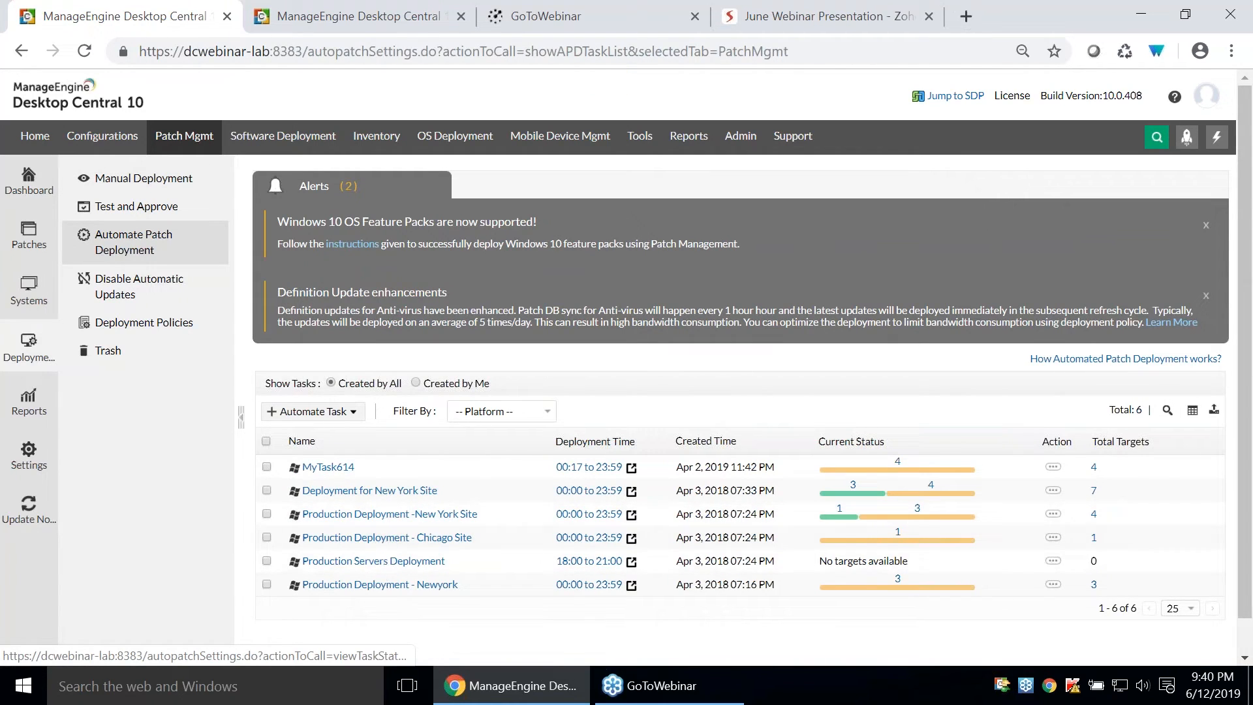
pyautogui.click(388, 514)
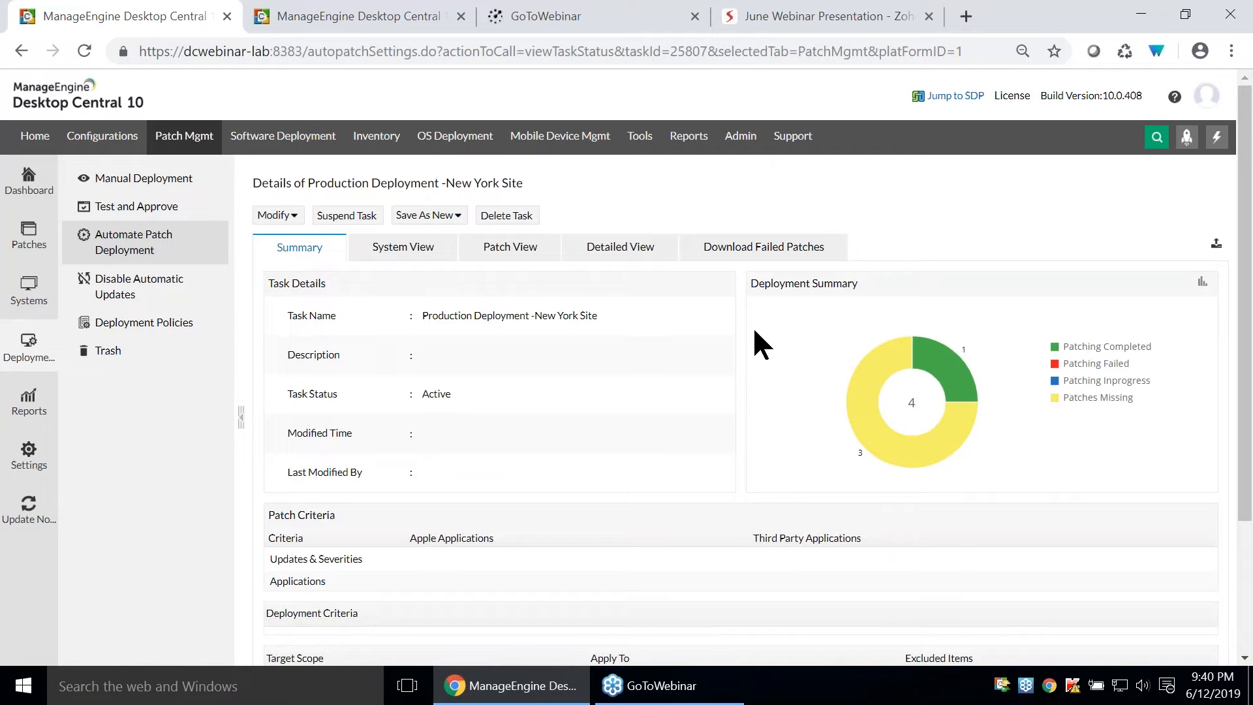
# Review the task's deployment summary, target scope and deployment policy, and check the options for modifying it and saving it as new.
pyautogui.moveTo(949, 366)
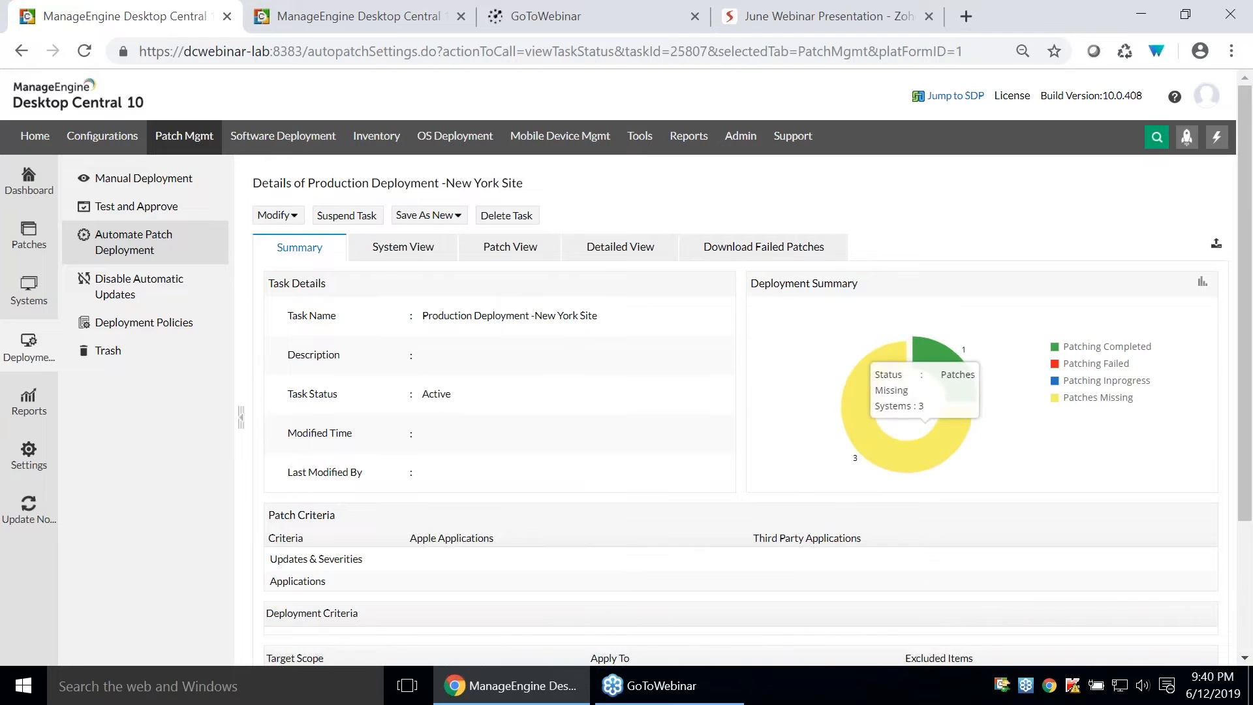
pyautogui.moveTo(874, 368)
pyautogui.scroll(-3, 774, 285)
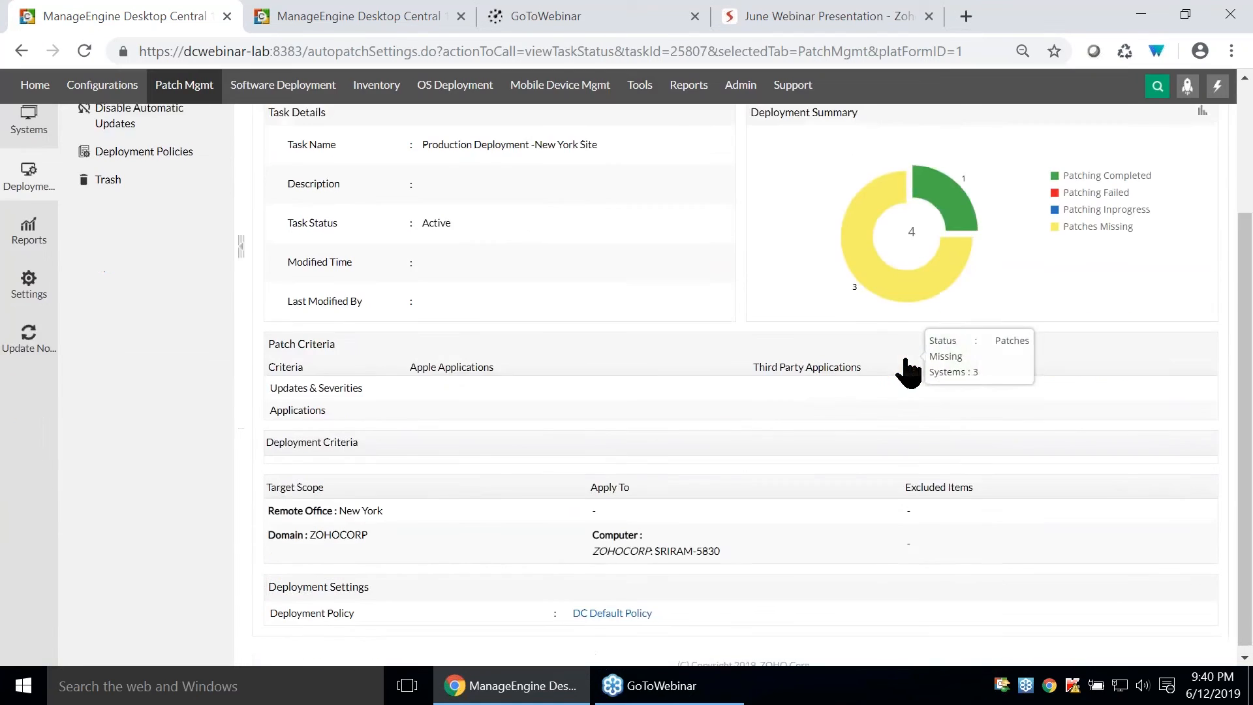
pyautogui.scroll(3, 907, 366)
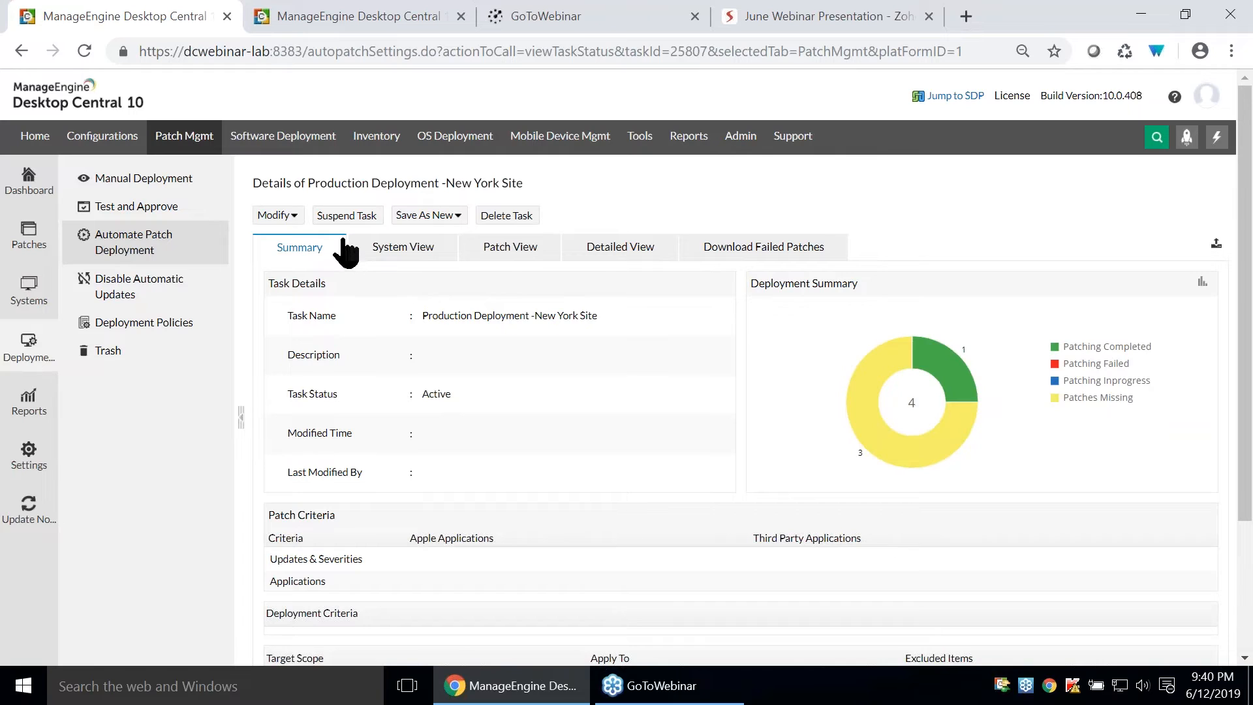
pyautogui.click(299, 218)
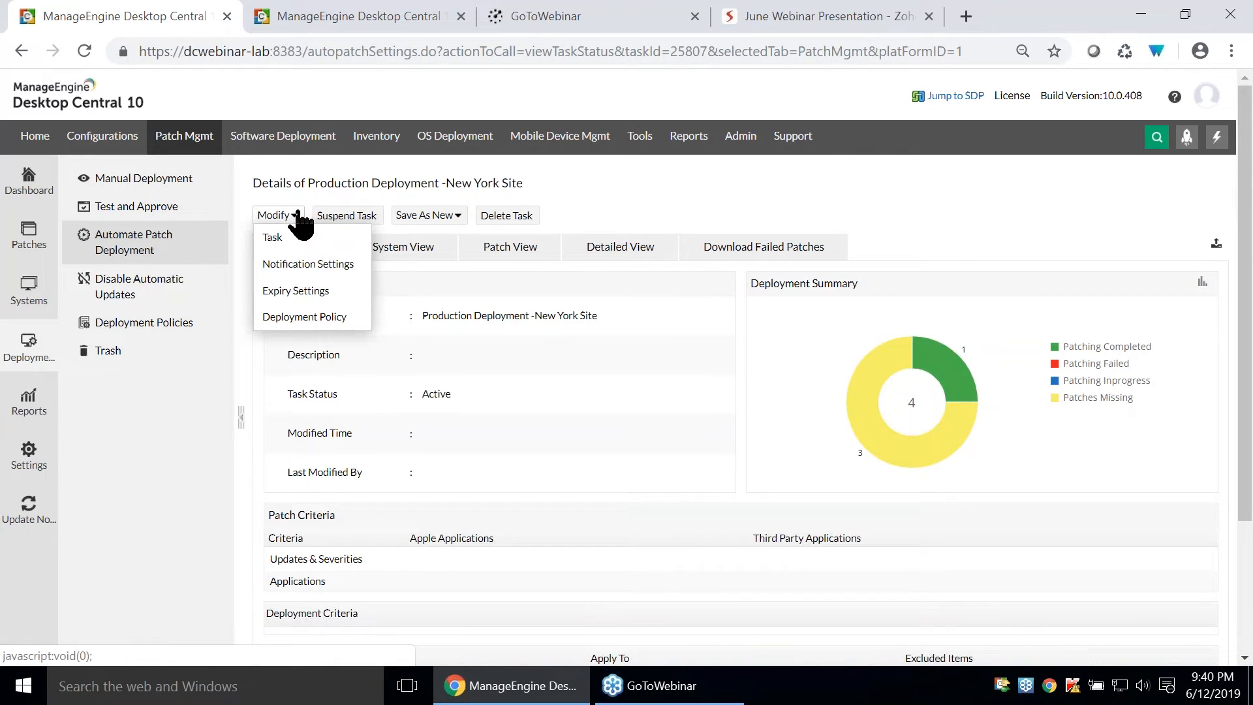
pyautogui.click(455, 217)
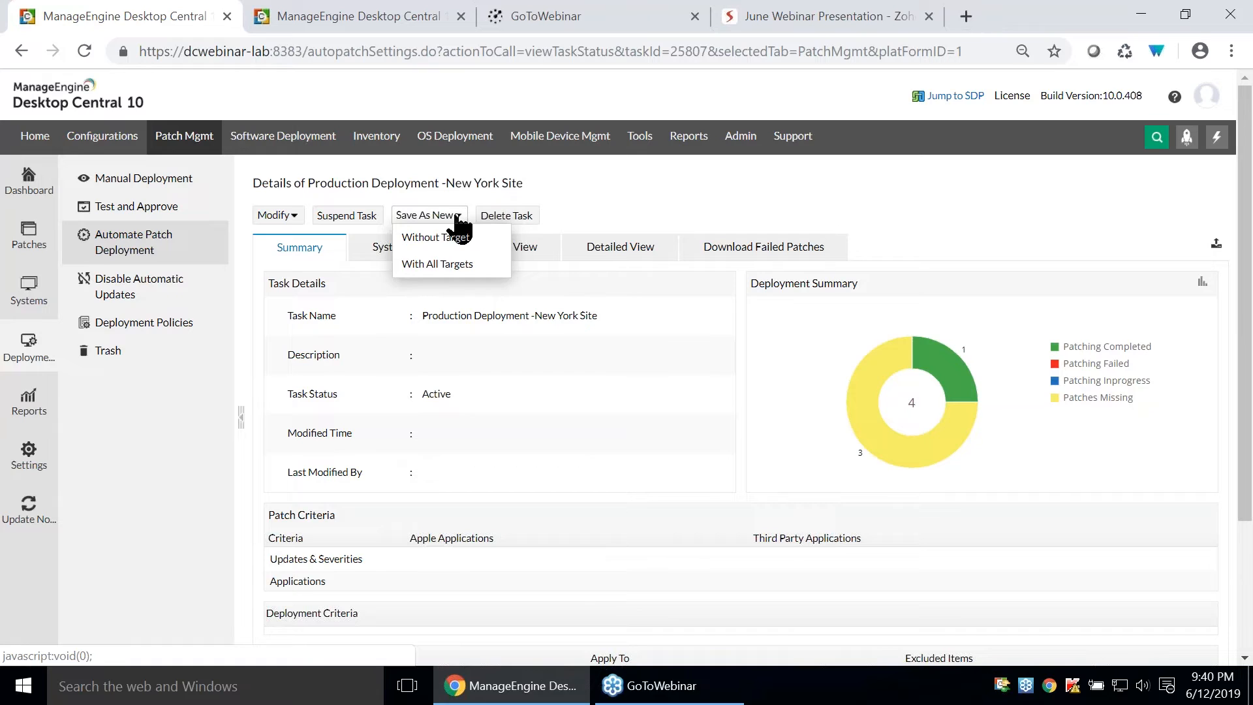
# Examine the task's results by system and by patch, and check its download failed patches.
pyautogui.click(409, 256)
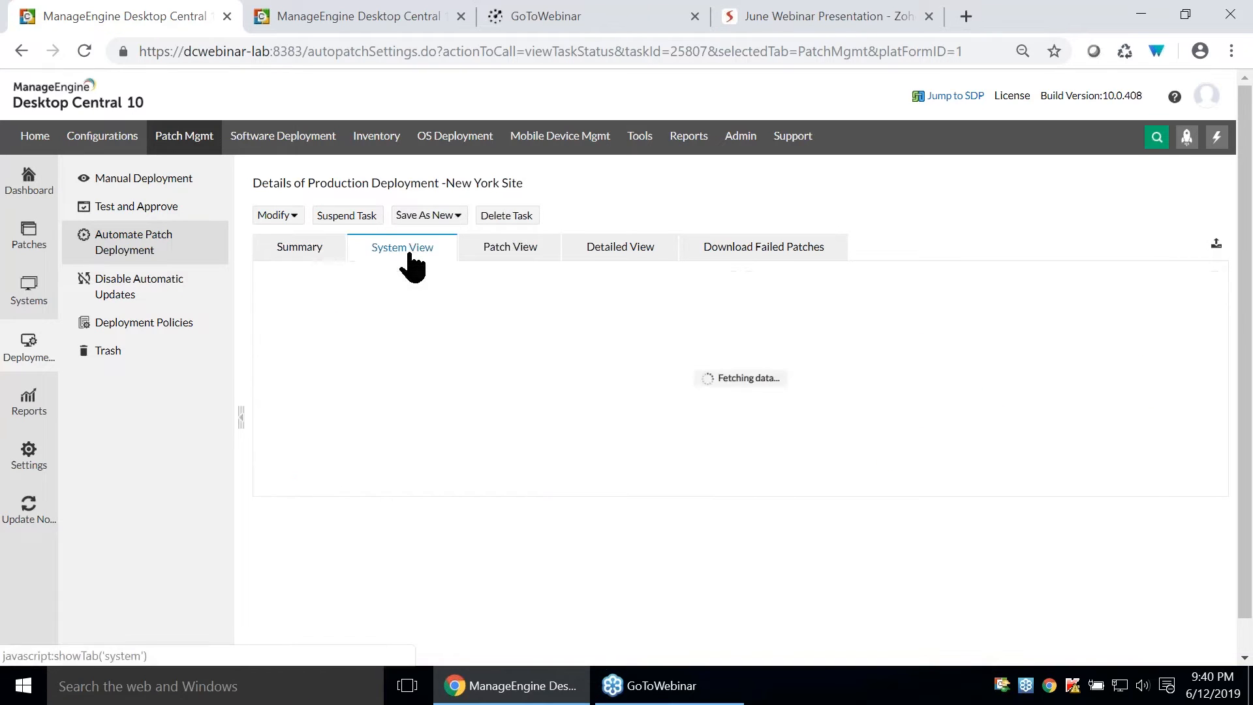
pyautogui.scroll(-3, 755, 455)
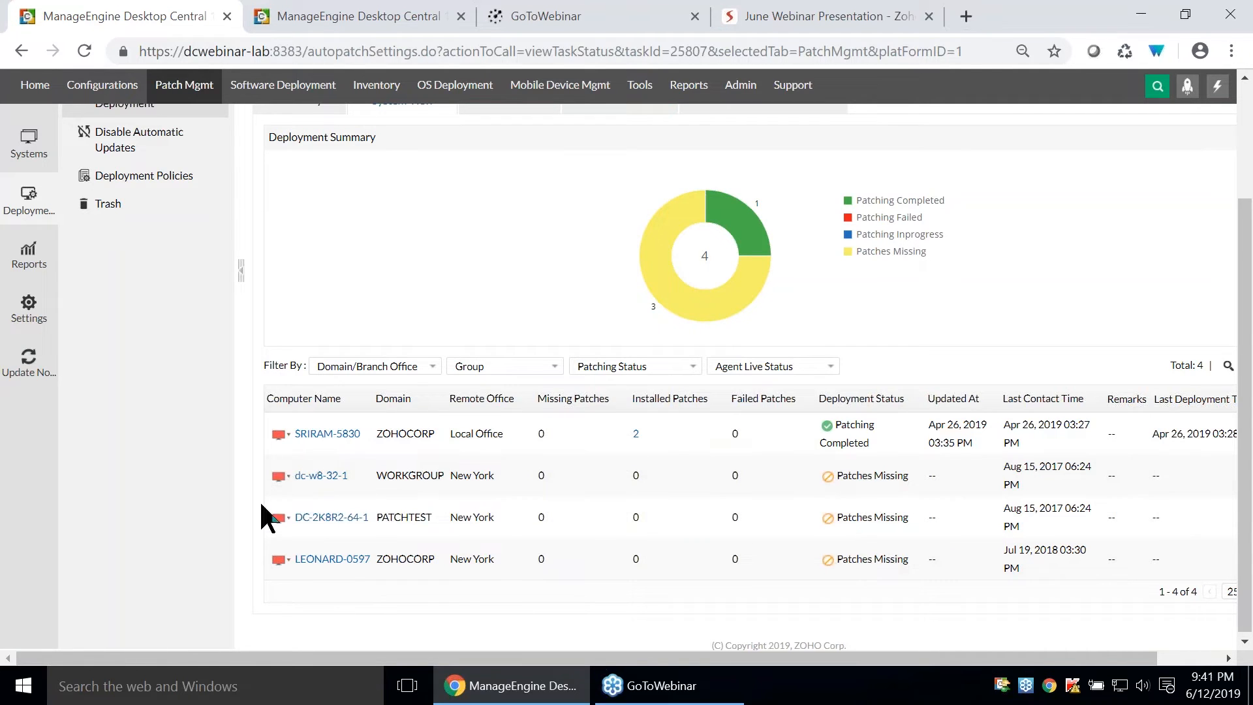
pyautogui.scroll(3, 726, 516)
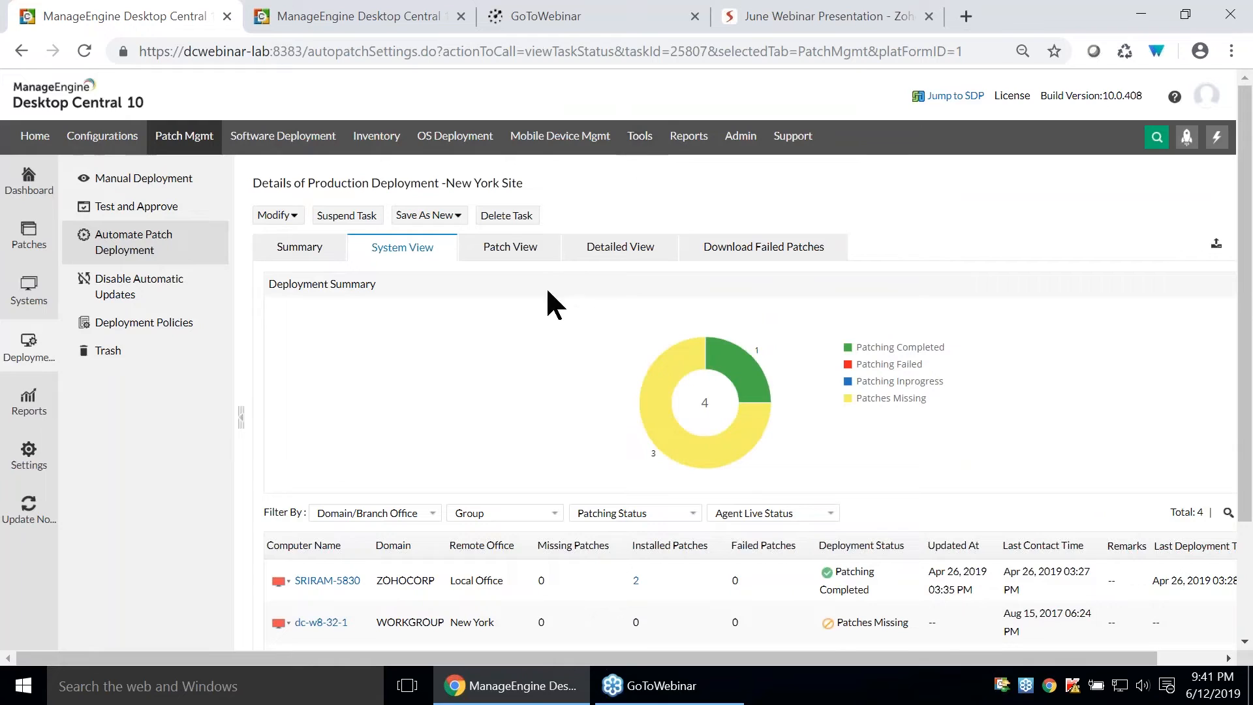
pyautogui.click(520, 255)
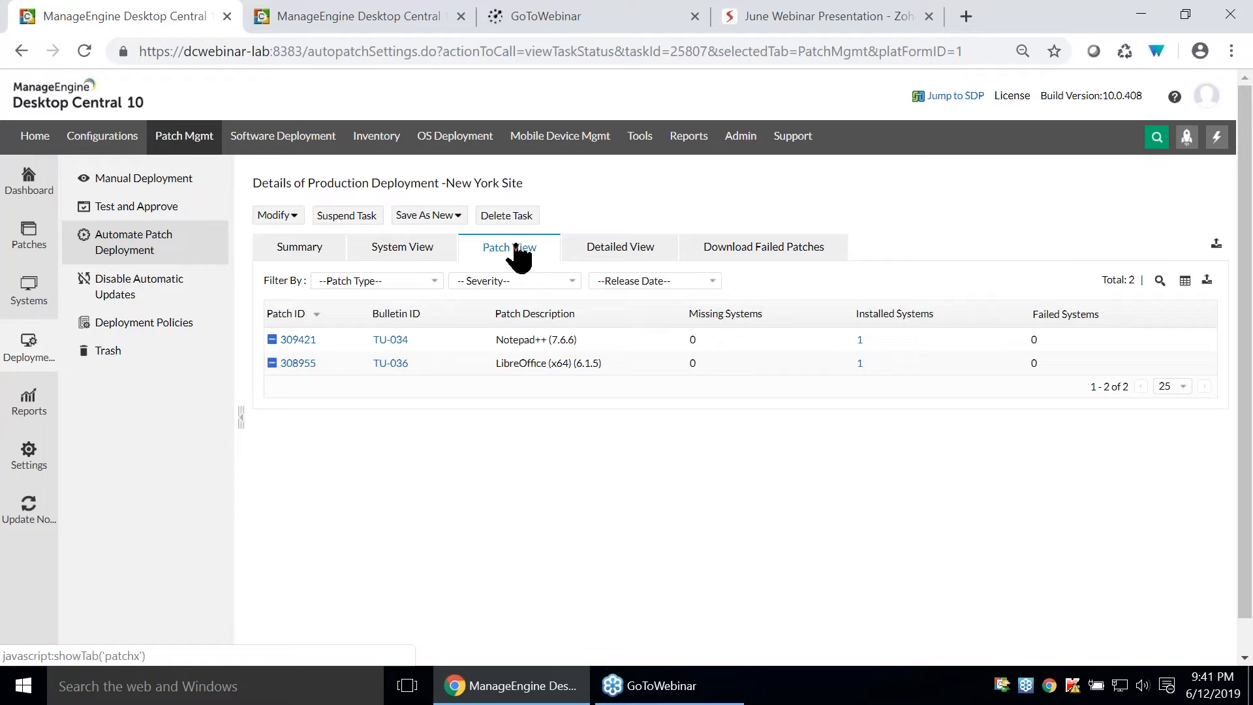
pyautogui.click(762, 255)
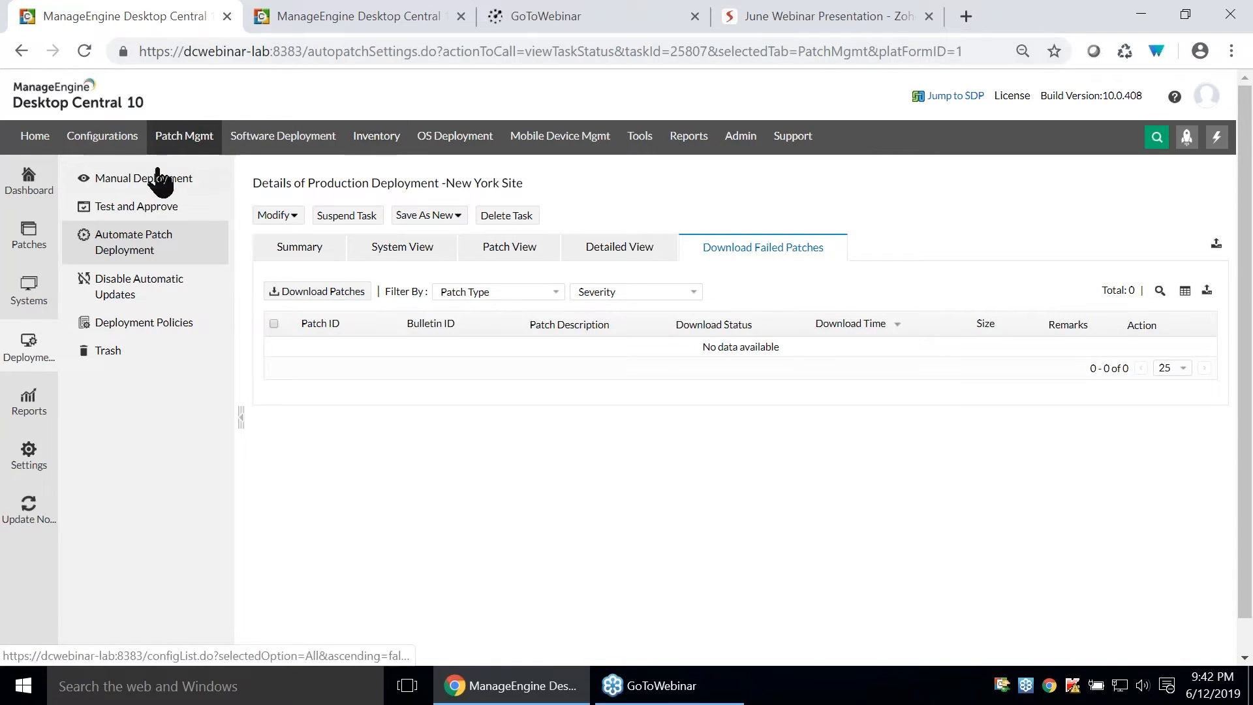
# Browse the patch dashboard, the missing patches, the critical vulnerabilities and the detailed view of patches in each system.
pyautogui.click(200, 139)
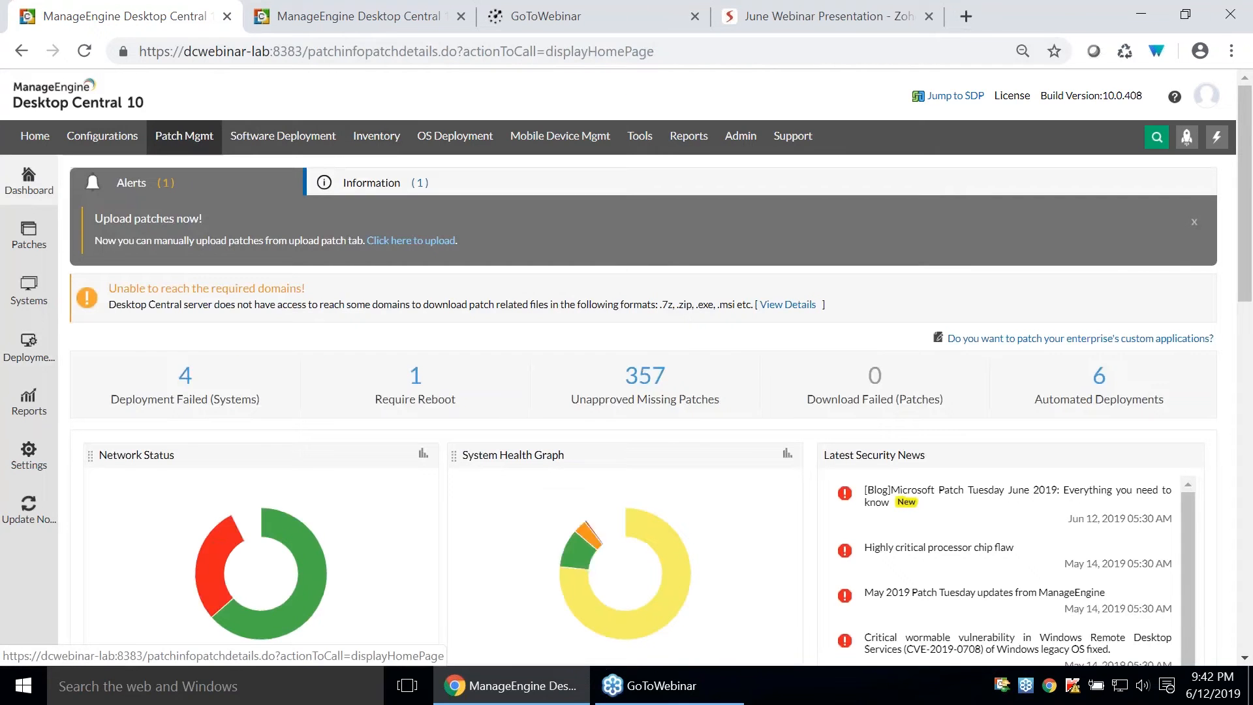
pyautogui.click(28, 242)
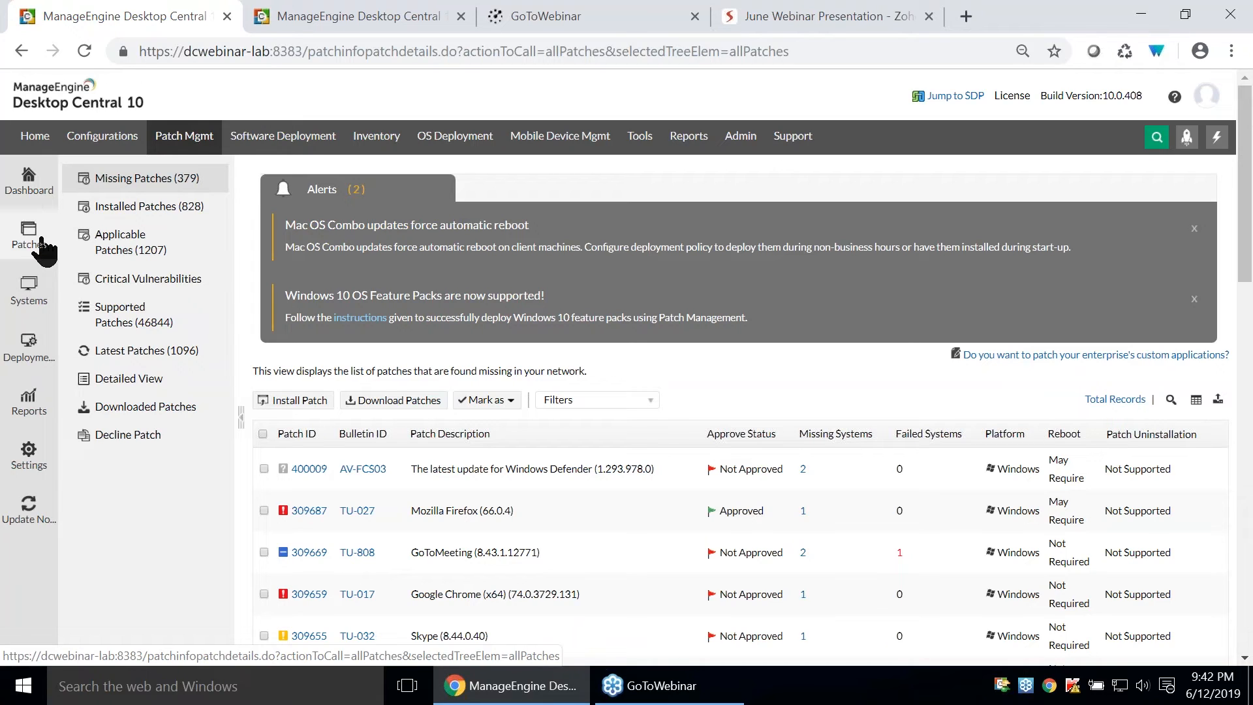
pyautogui.click(163, 279)
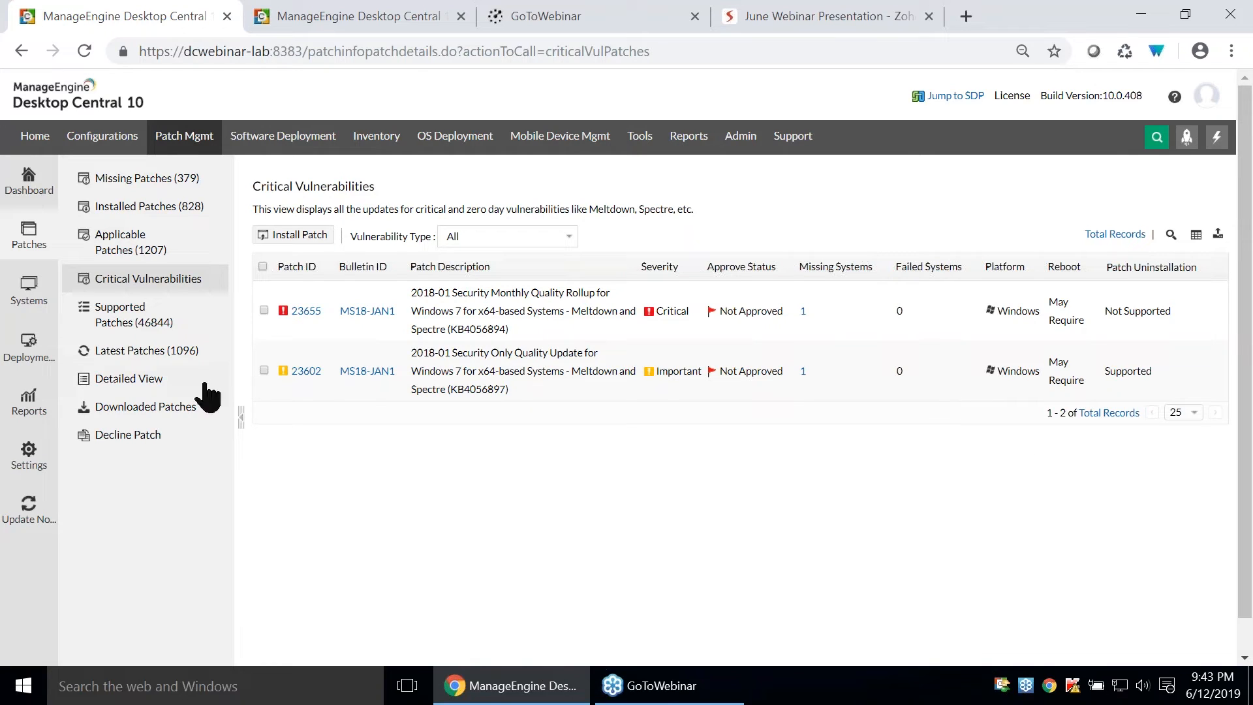
pyautogui.click(160, 385)
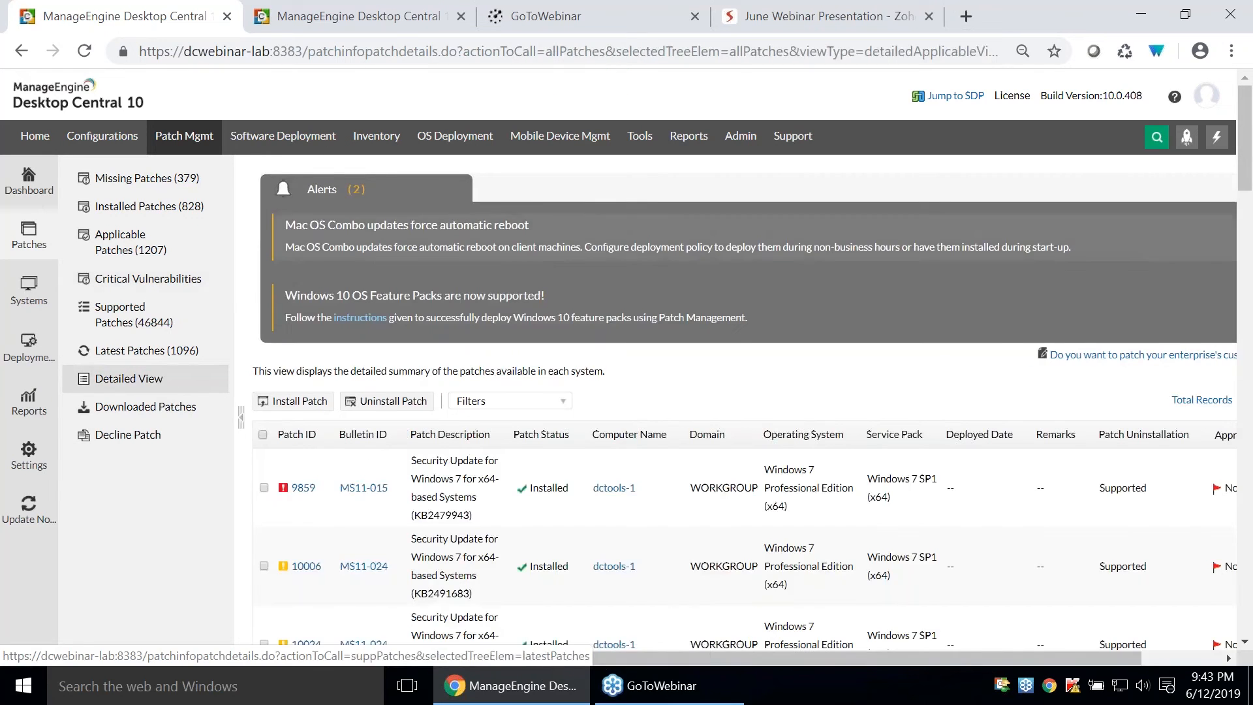
pyautogui.scroll(-2, 1141, 314)
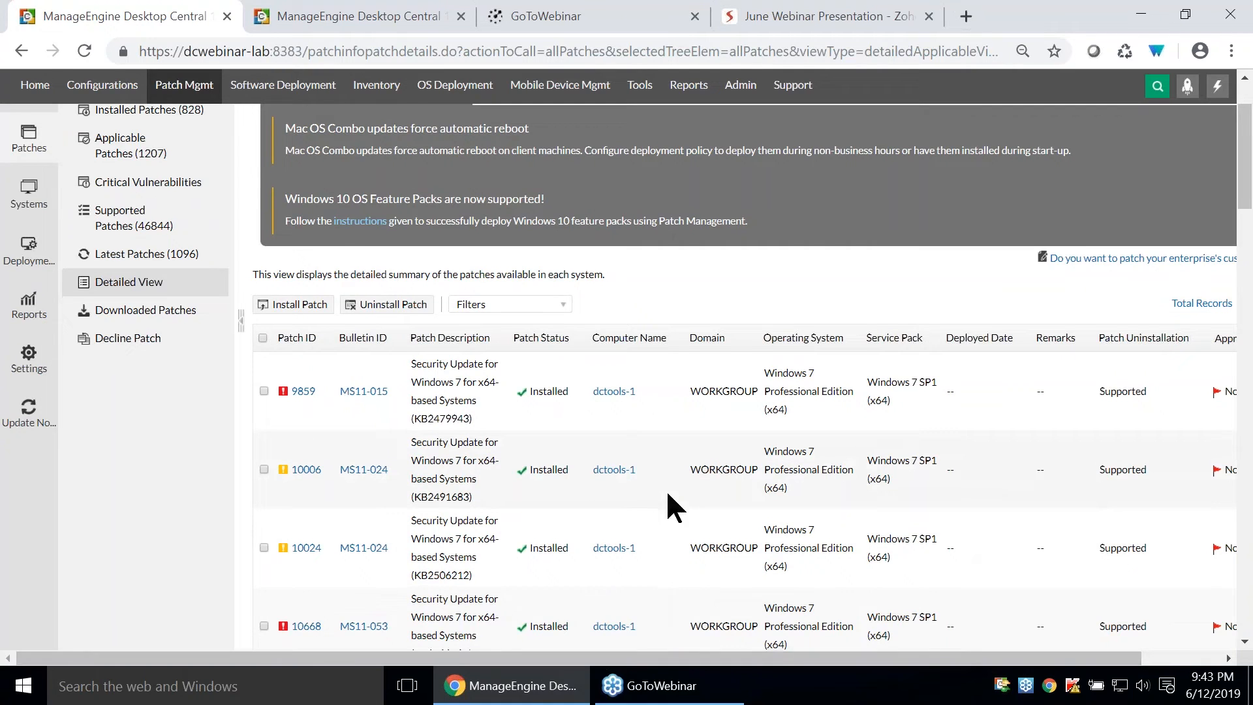
pyautogui.scroll(-5, 666, 502)
pyautogui.scroll(7, 665, 503)
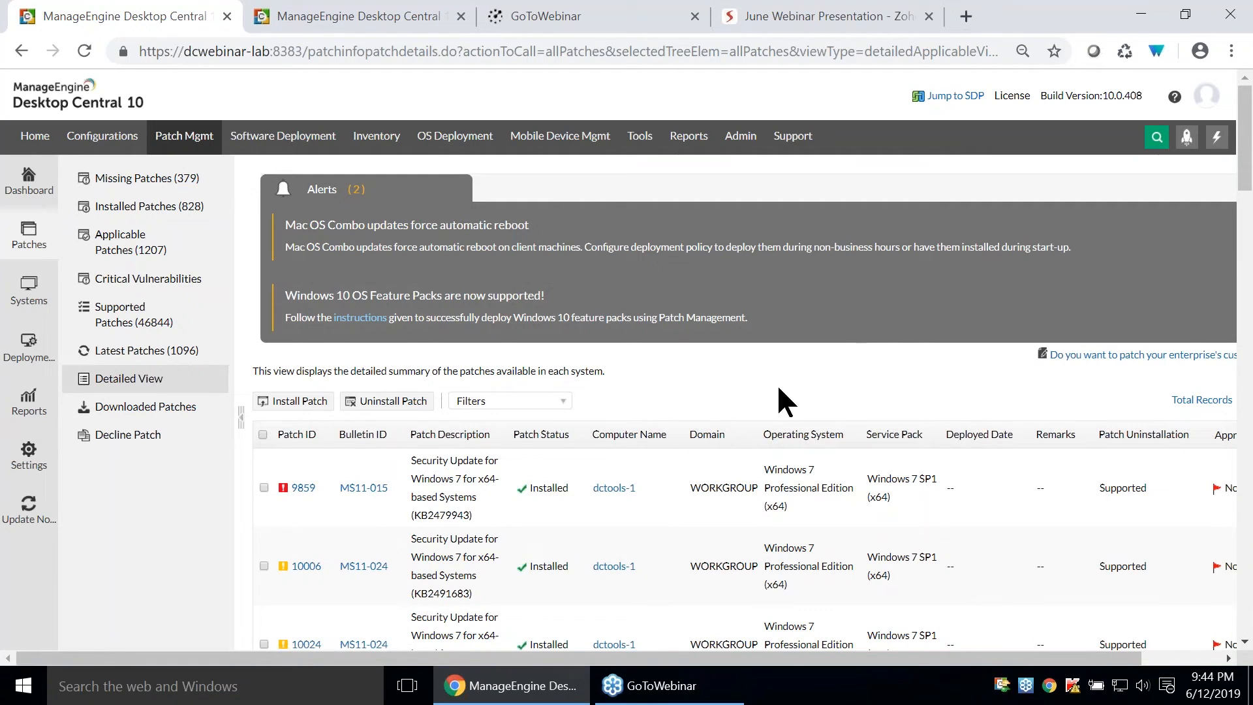
# Start declining patches for a group and enter sales as the target group.
pyautogui.click(149, 441)
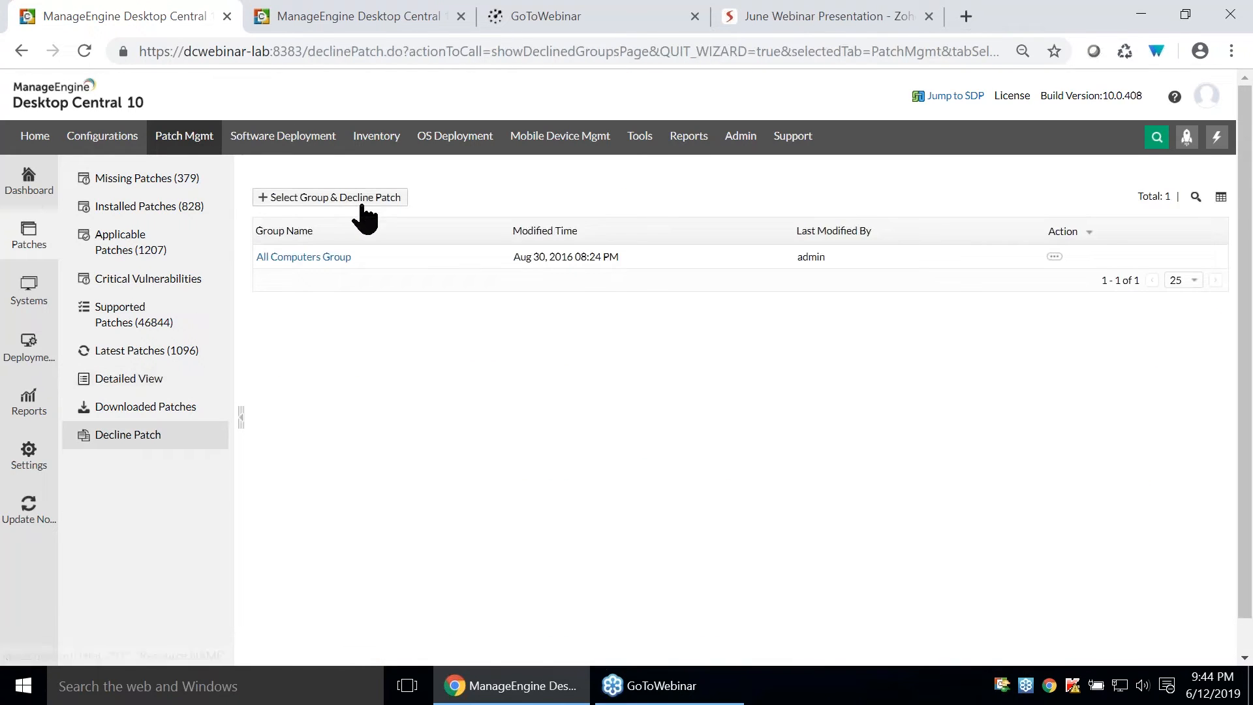
pyautogui.click(366, 208)
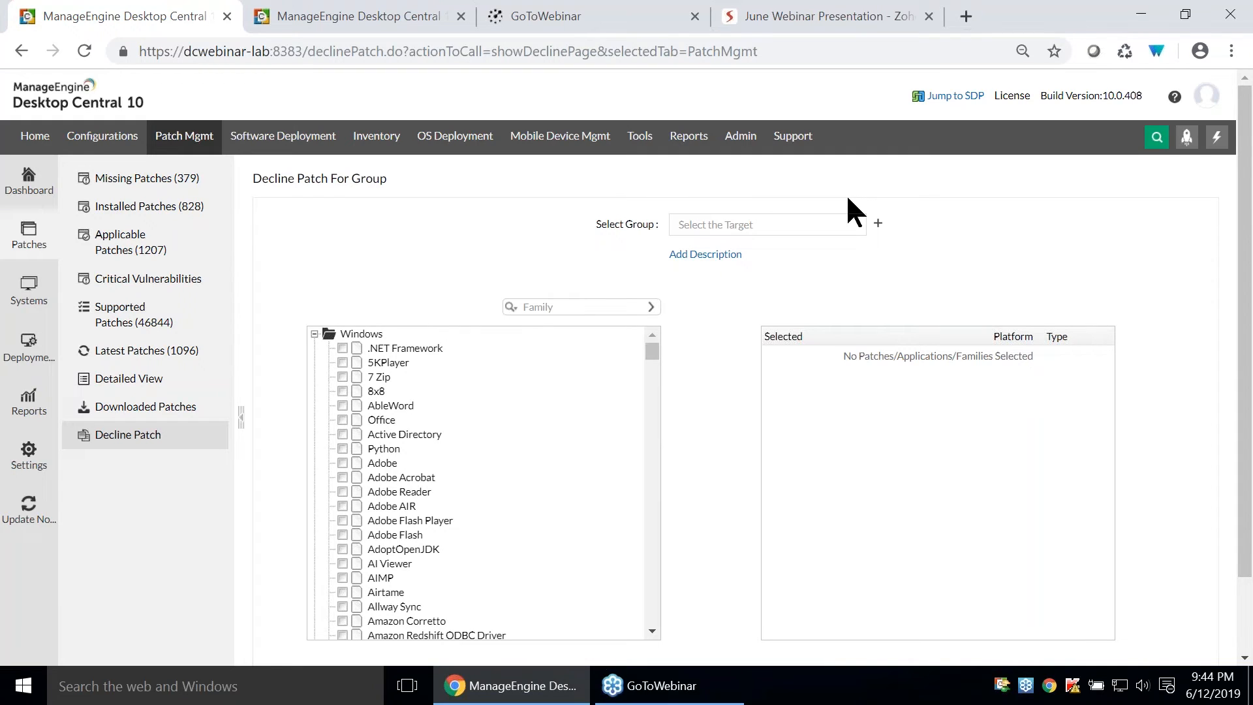
pyautogui.click(828, 226)
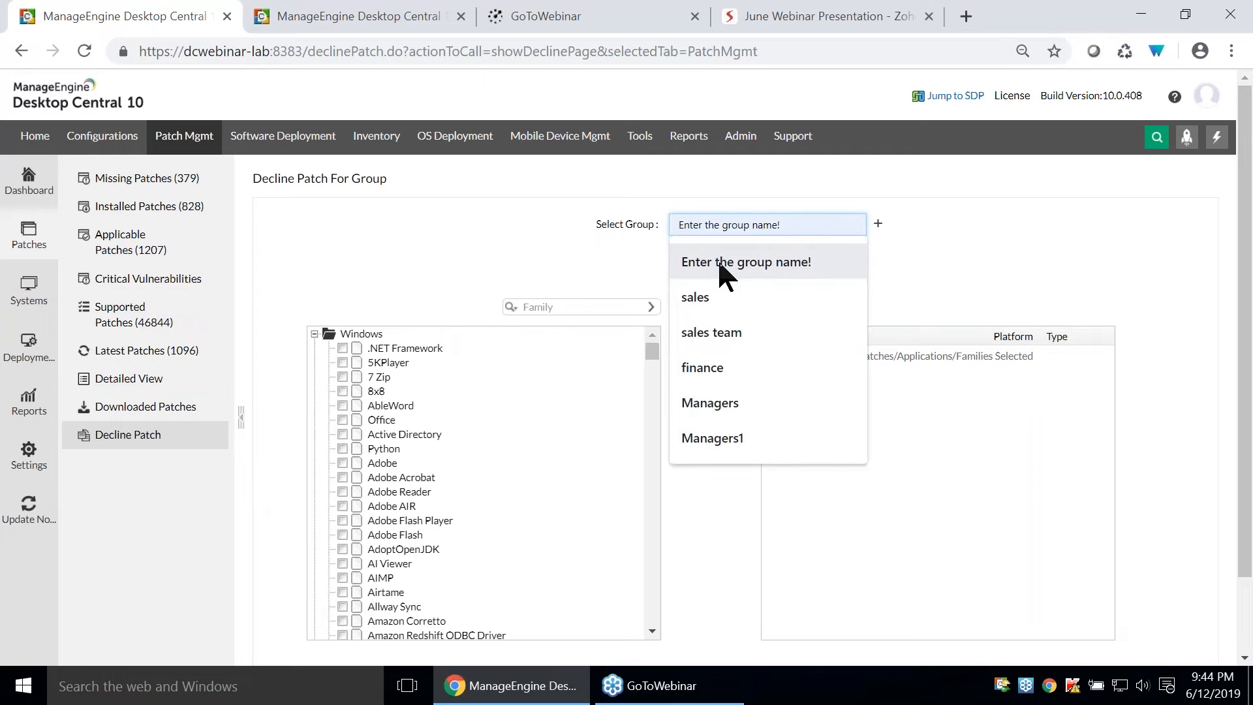
pyautogui.click(718, 294)
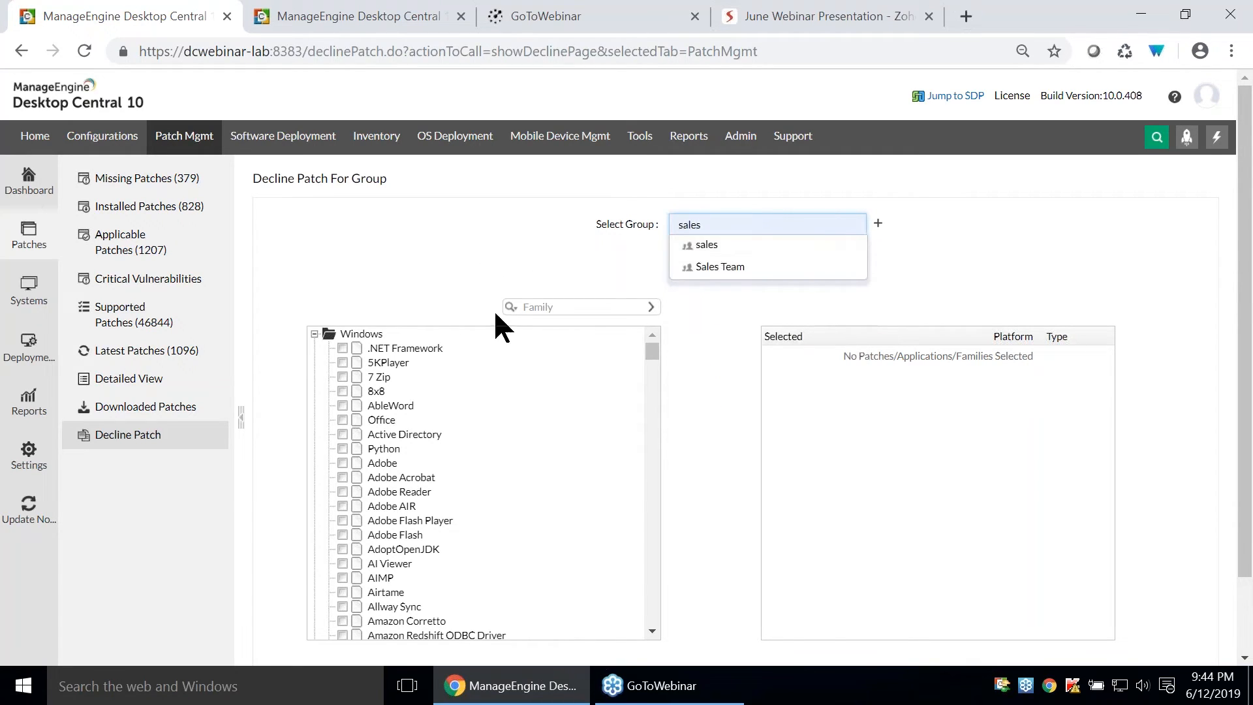
pyautogui.click(512, 261)
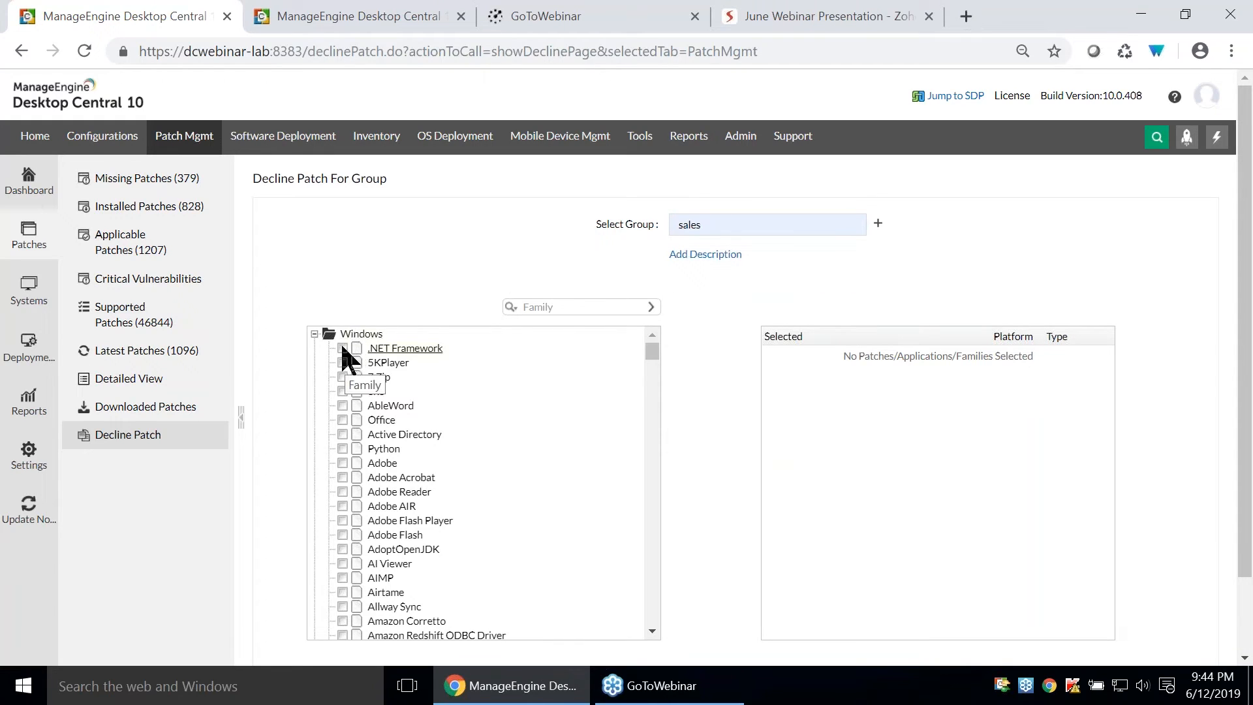
# Try selecting the .NET Framework family for declining, clear it again, and review the criteria for searching patches.
pyautogui.click(342, 349)
pyautogui.click(342, 348)
pyautogui.click(512, 306)
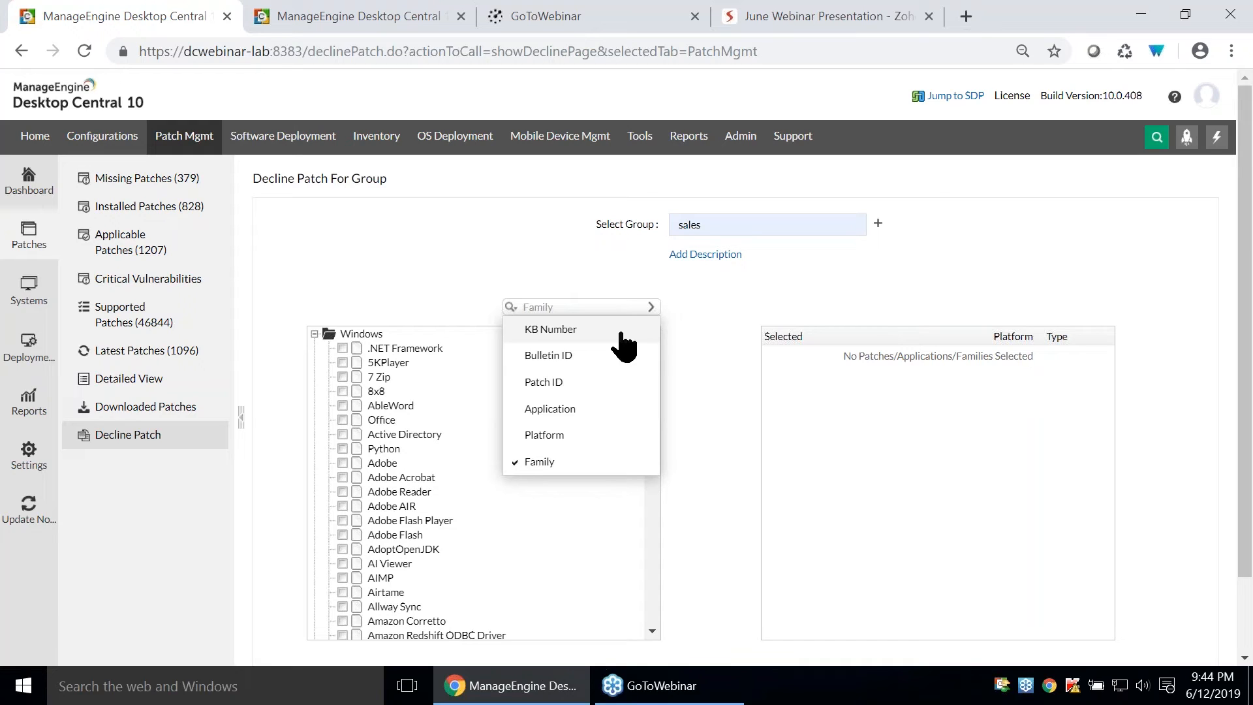
pyautogui.click(465, 217)
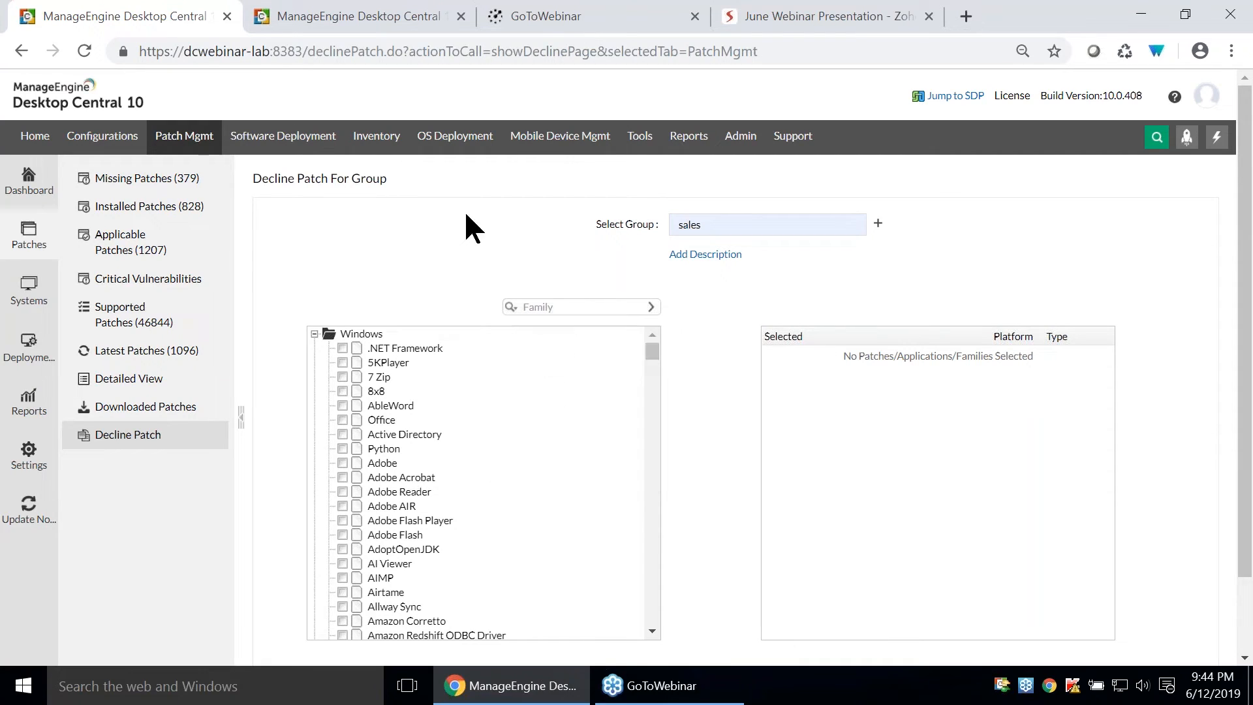
# Return to the patch dashboard and dismiss the "Upload patches now!" alert.
pyautogui.click(28, 182)
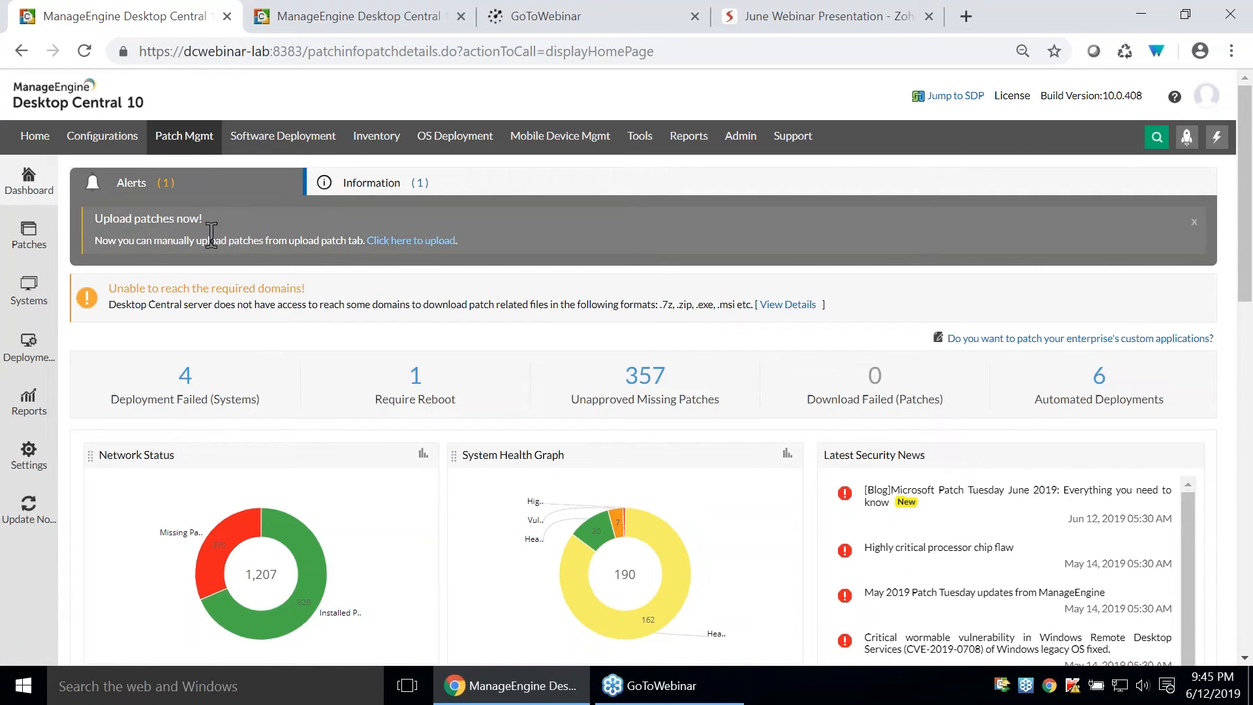
pyautogui.click(1193, 222)
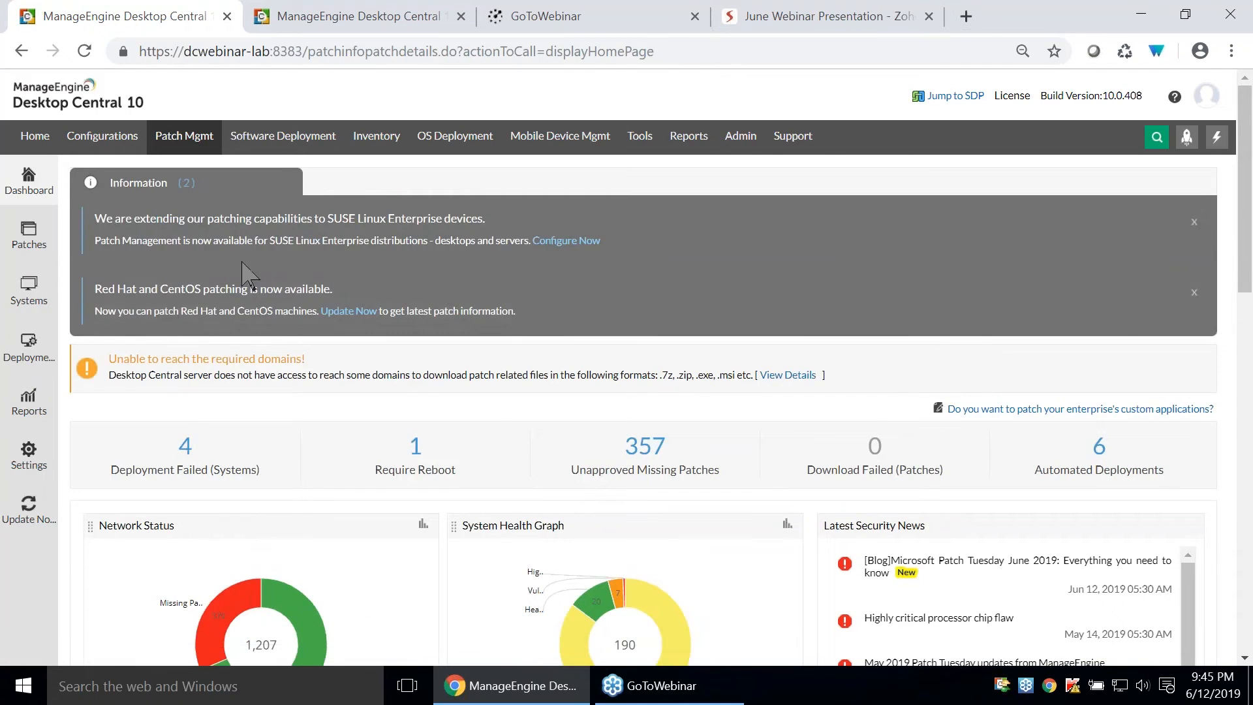
pyautogui.scroll(-2, 287, 267)
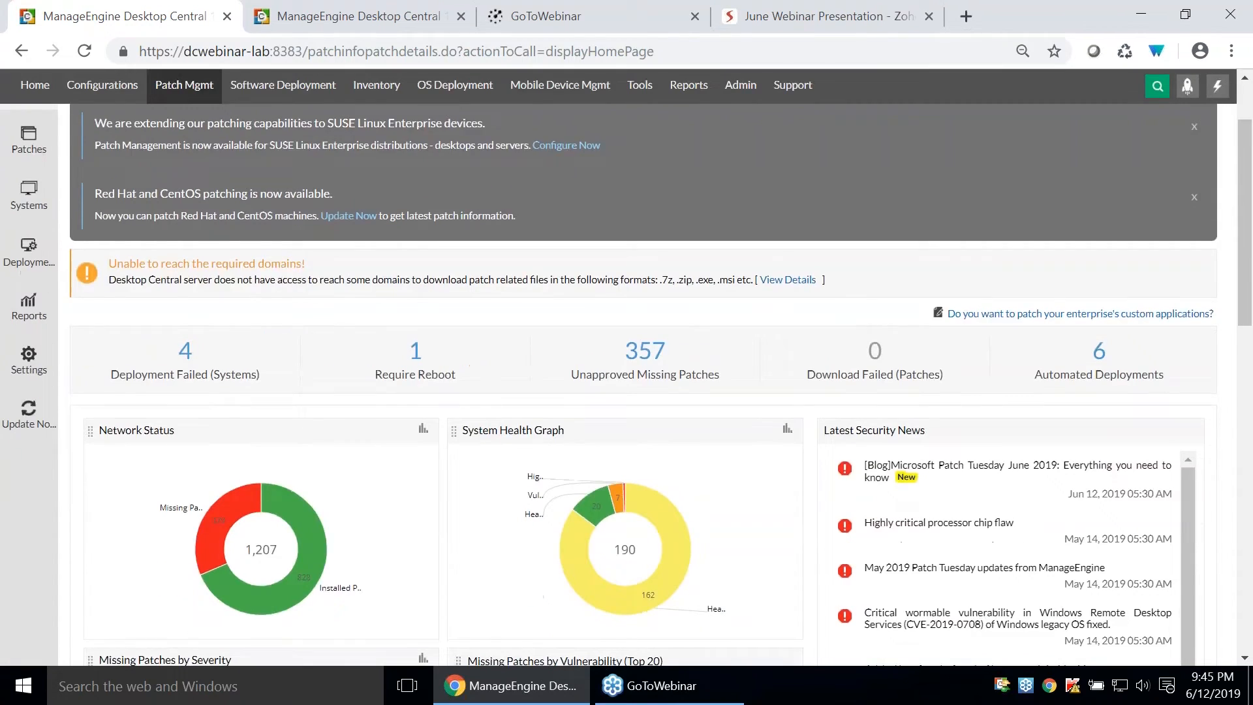
pyautogui.scroll(2, 321, 222)
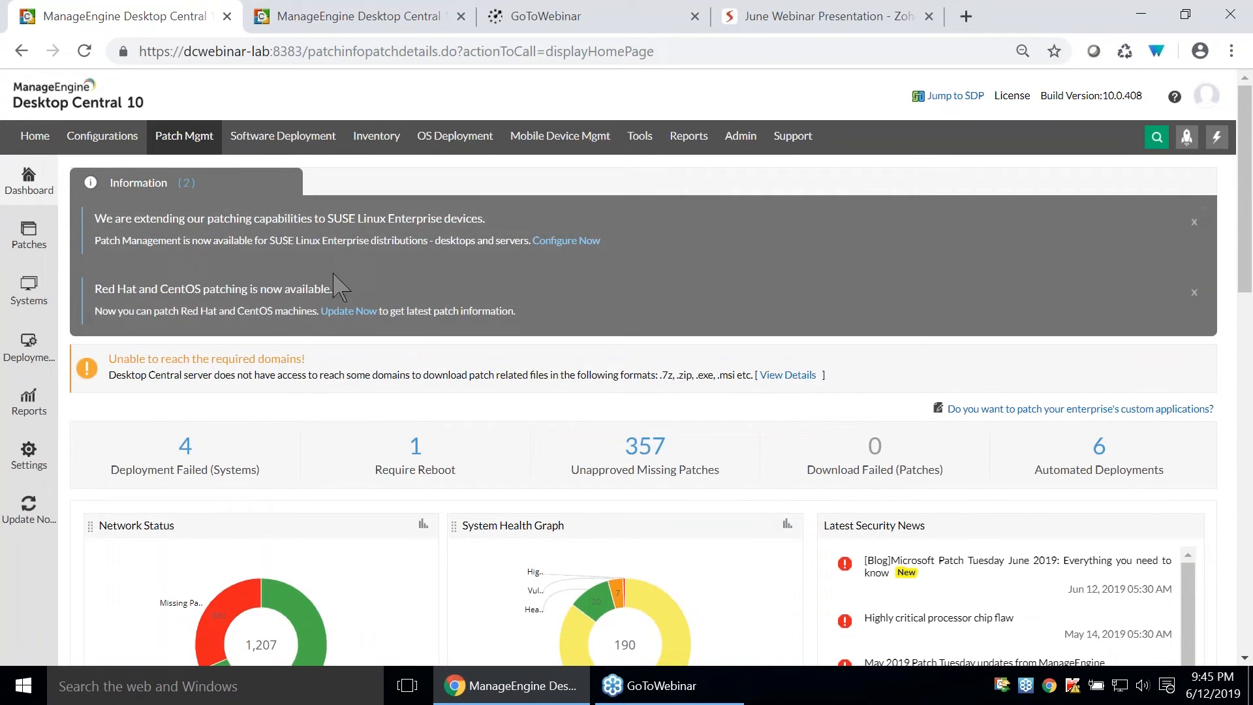
# Examine the missing and installed patches in the Network Status chart and the systems in the System Health Graph.
pyautogui.scroll(-1, 700, 393)
pyautogui.scroll(-2, 700, 387)
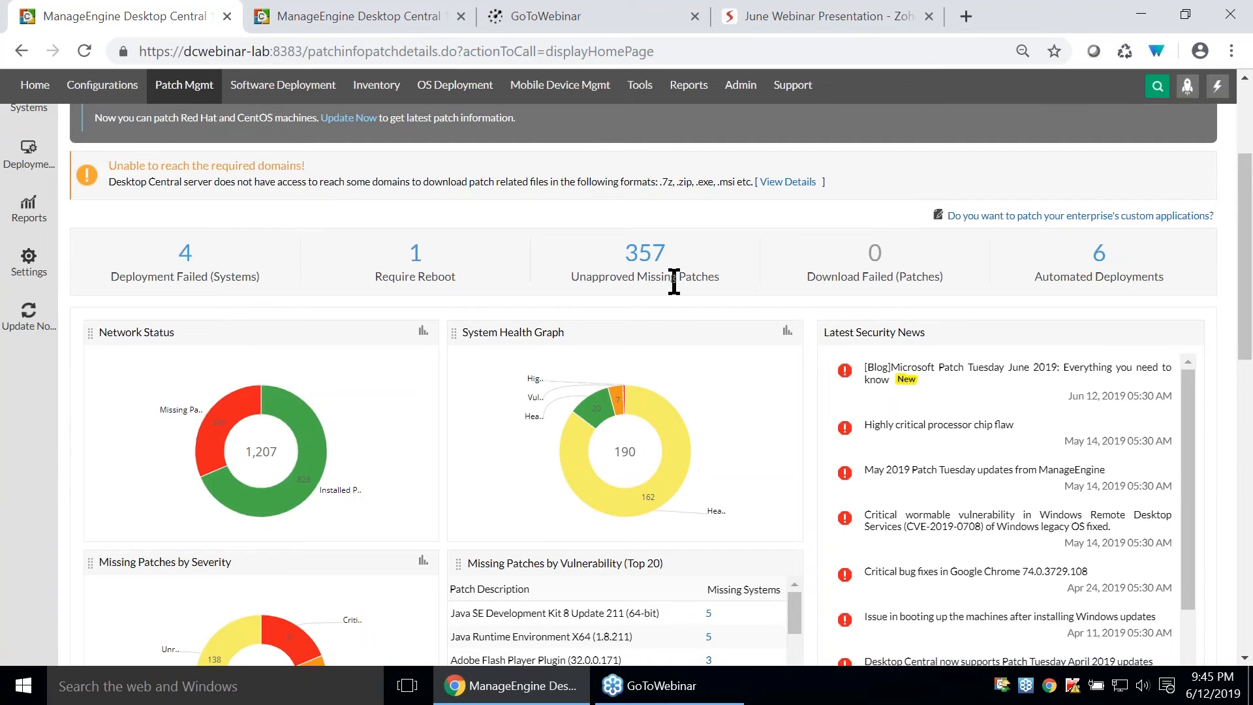
pyautogui.scroll(-3, 672, 284)
pyautogui.moveTo(233, 228)
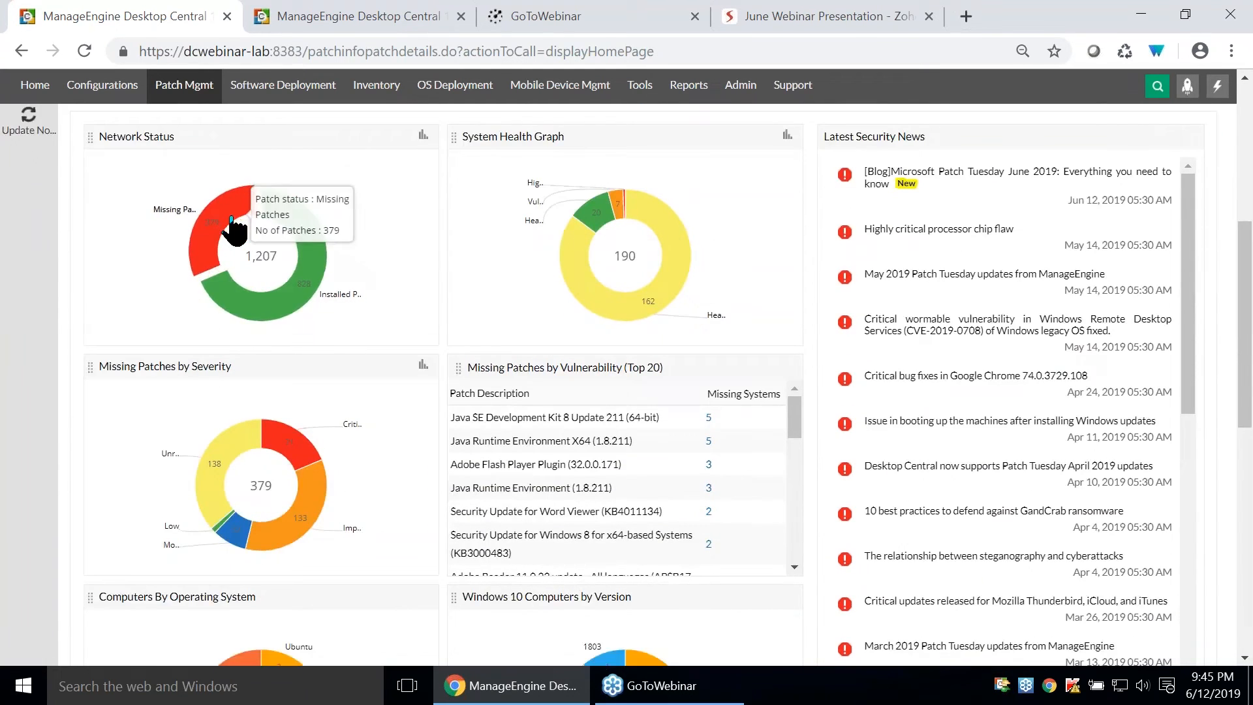
pyautogui.moveTo(253, 298)
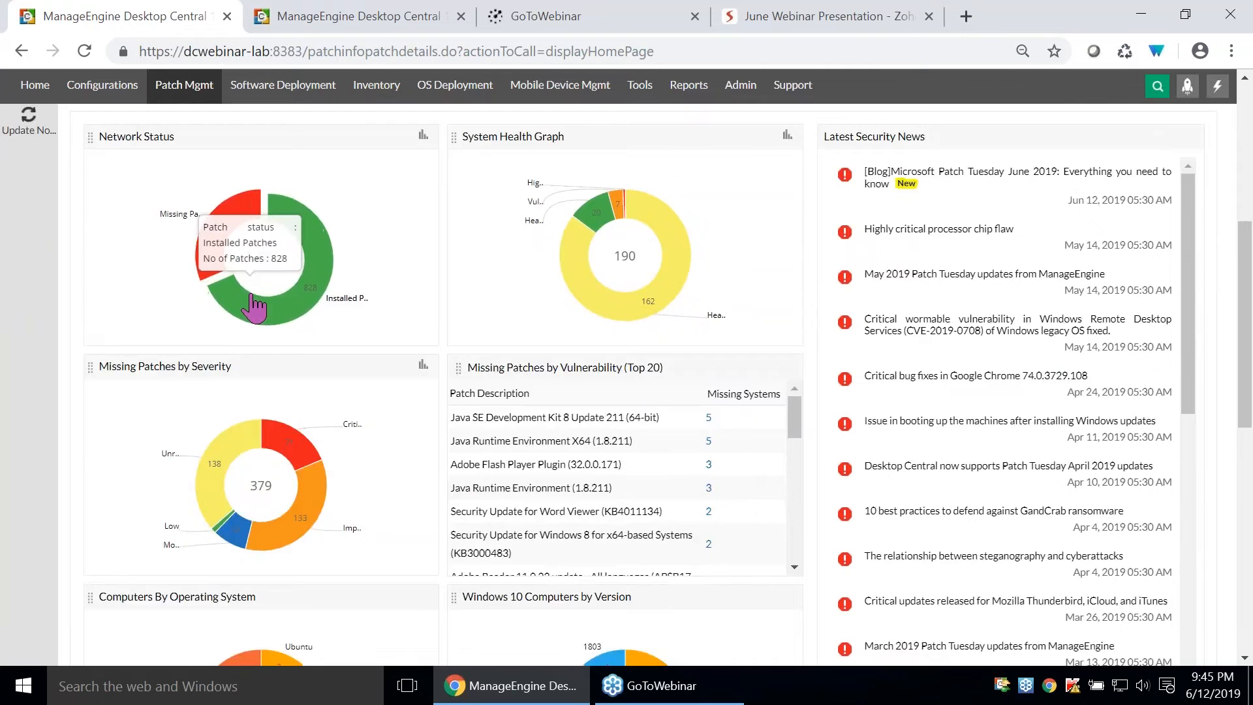
pyautogui.moveTo(222, 254)
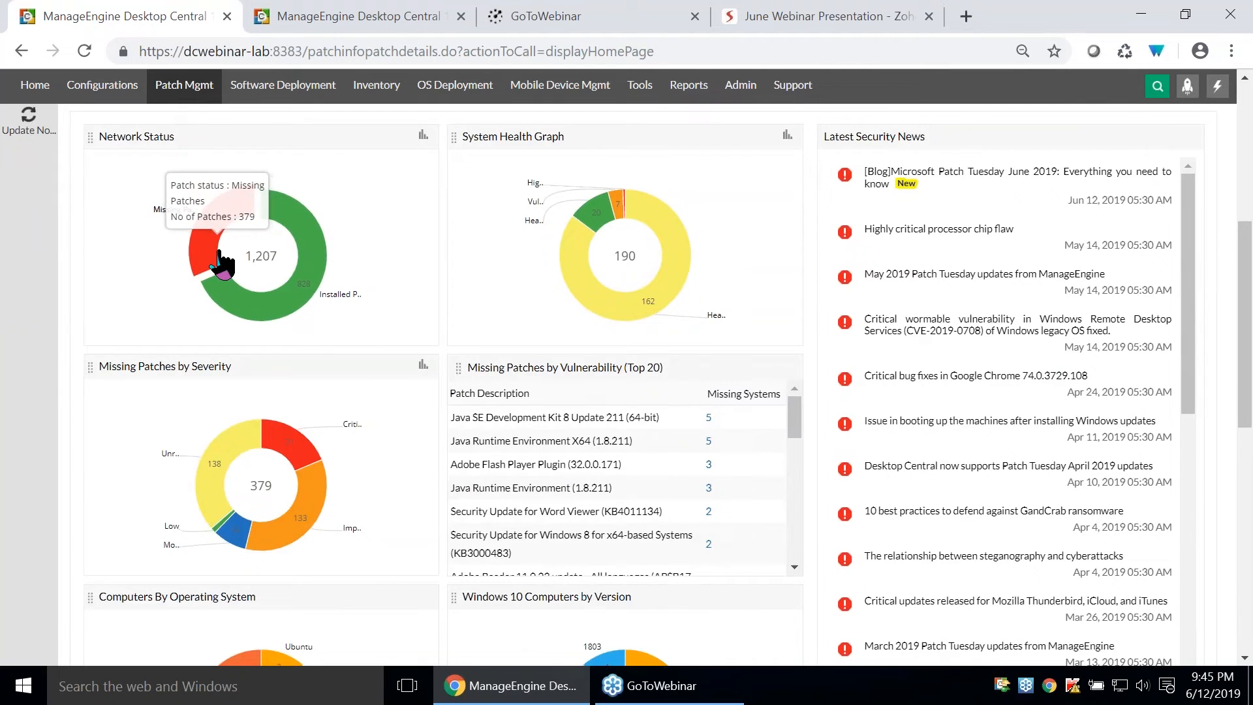
pyautogui.moveTo(669, 300)
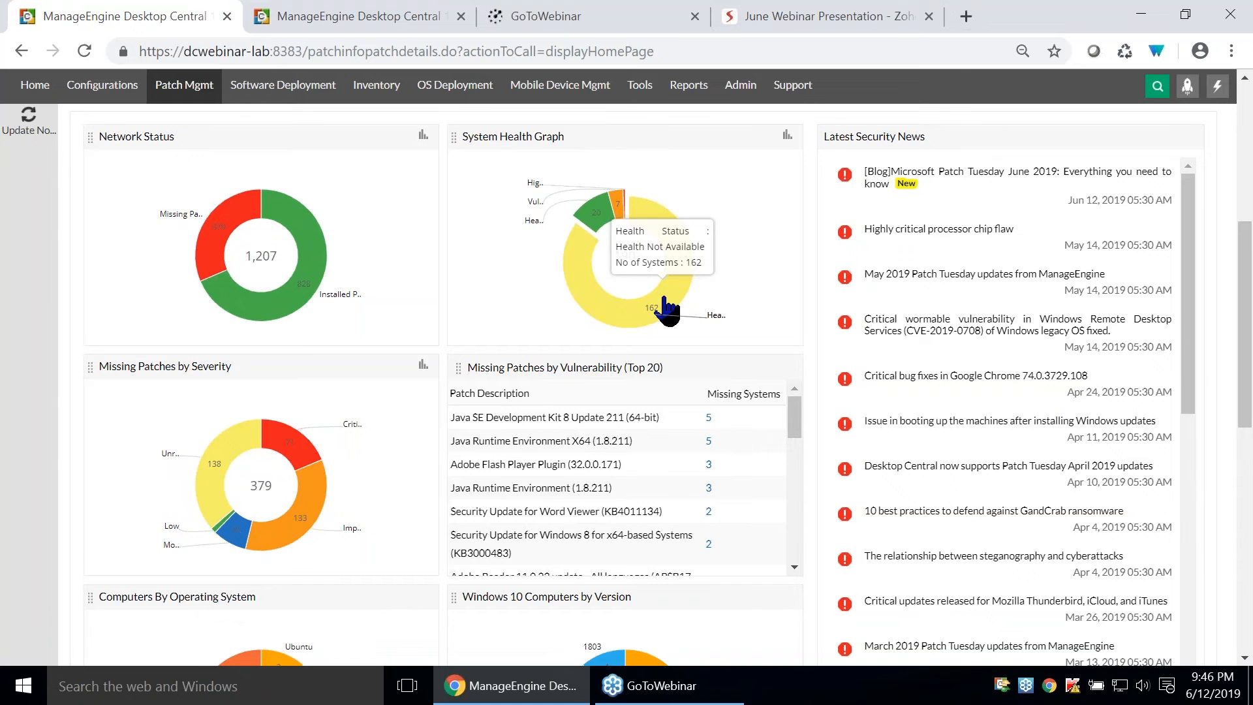
# Check the latest security news and open the list of patches missing in the network.
pyautogui.scroll(2, 965, 335)
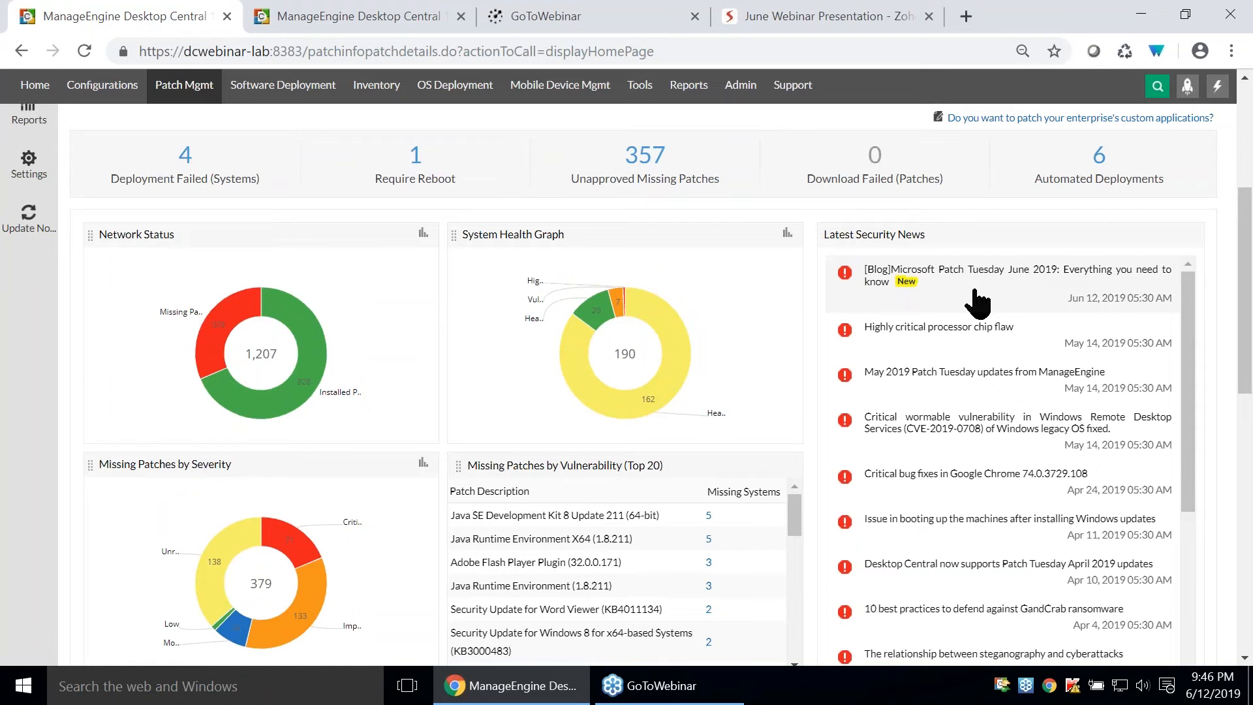
pyautogui.scroll(5, 977, 302)
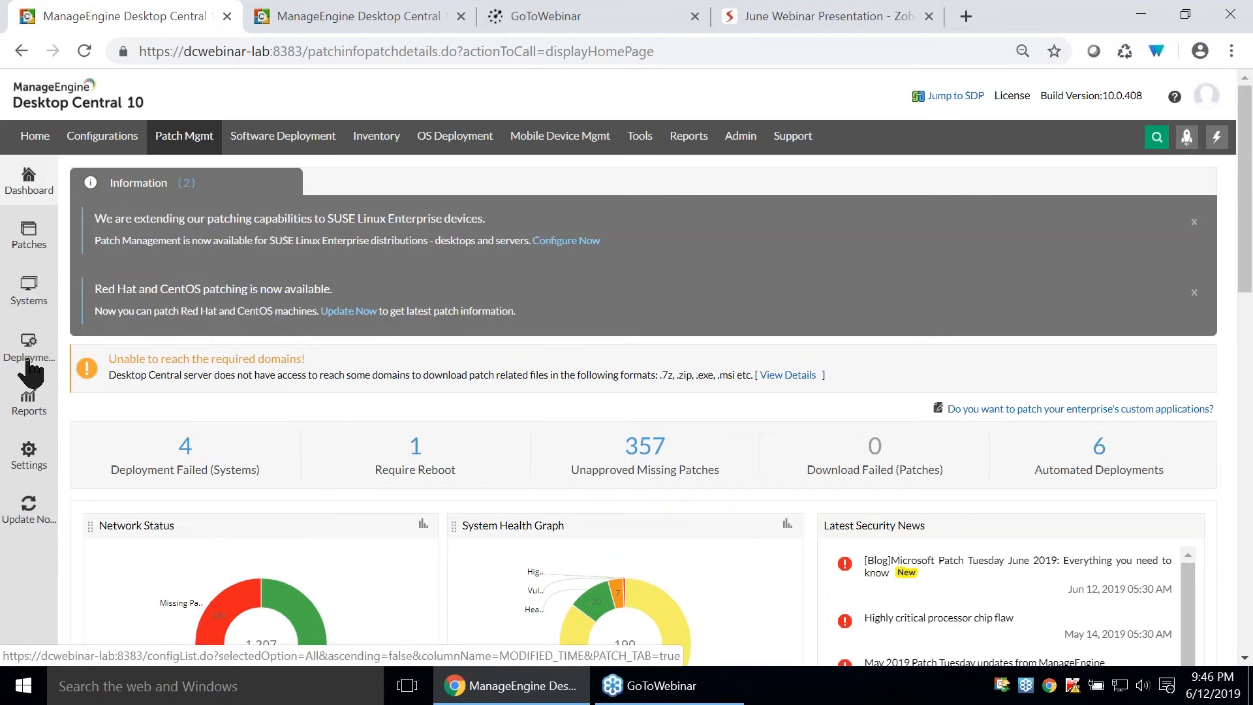
pyautogui.click(29, 242)
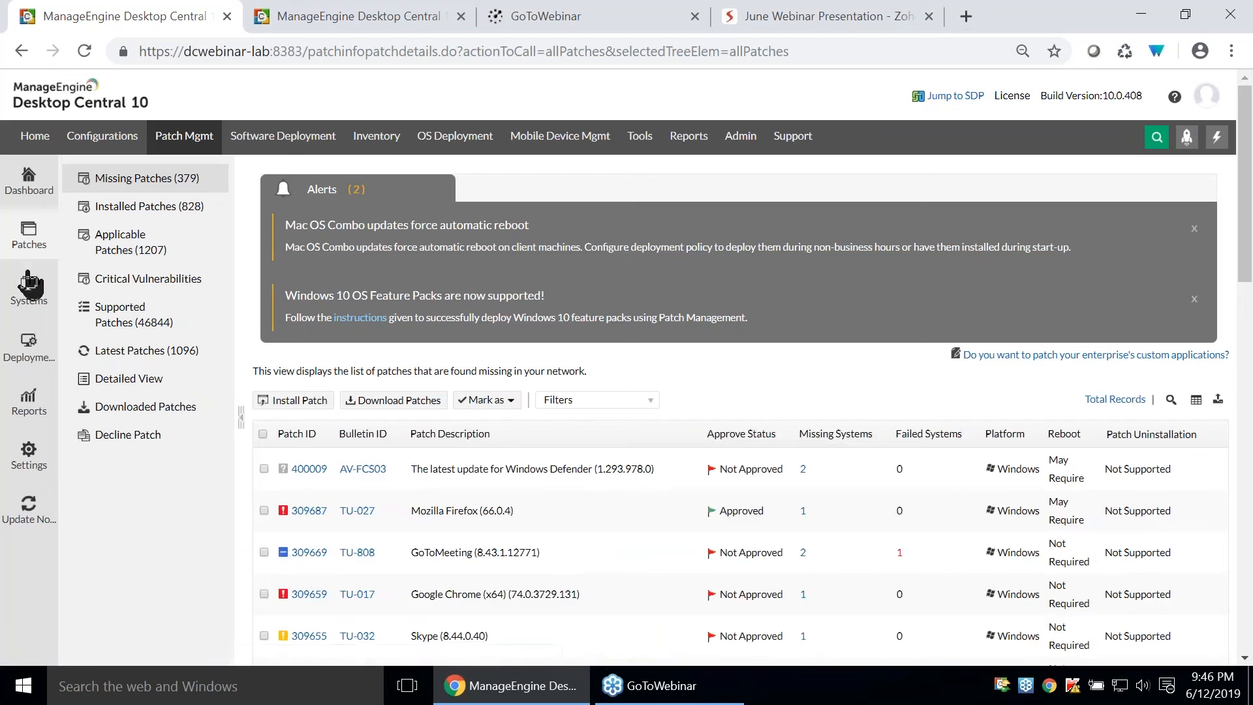
# Select dc-webinar among the highly vulnerable systems for missing patch deployment, and open the list of systems requiring reboot.
pyautogui.click(28, 300)
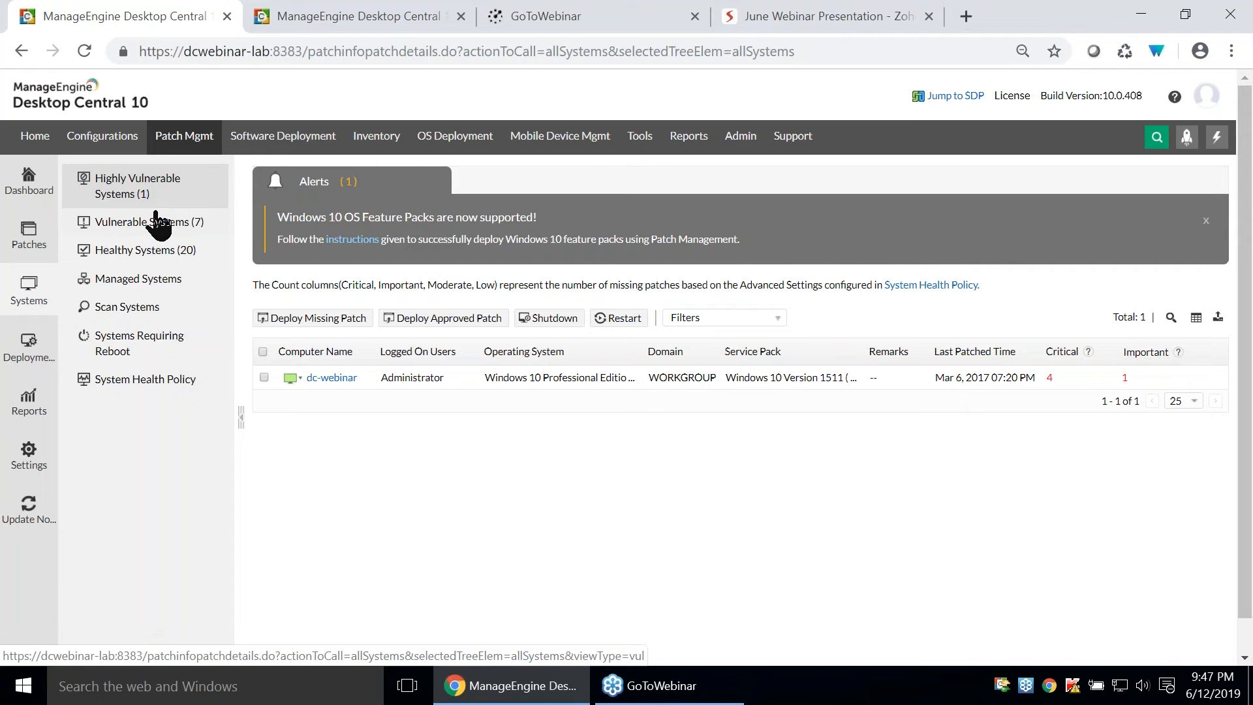
pyautogui.click(264, 377)
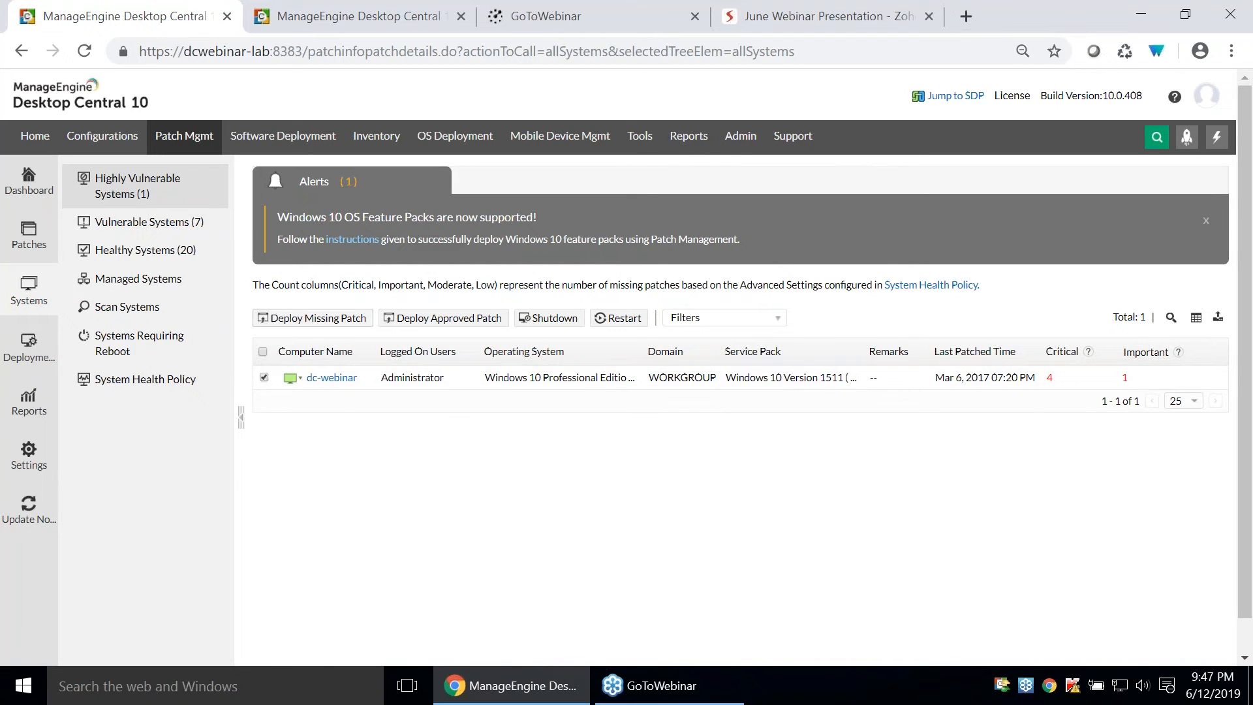
pyautogui.click(296, 317)
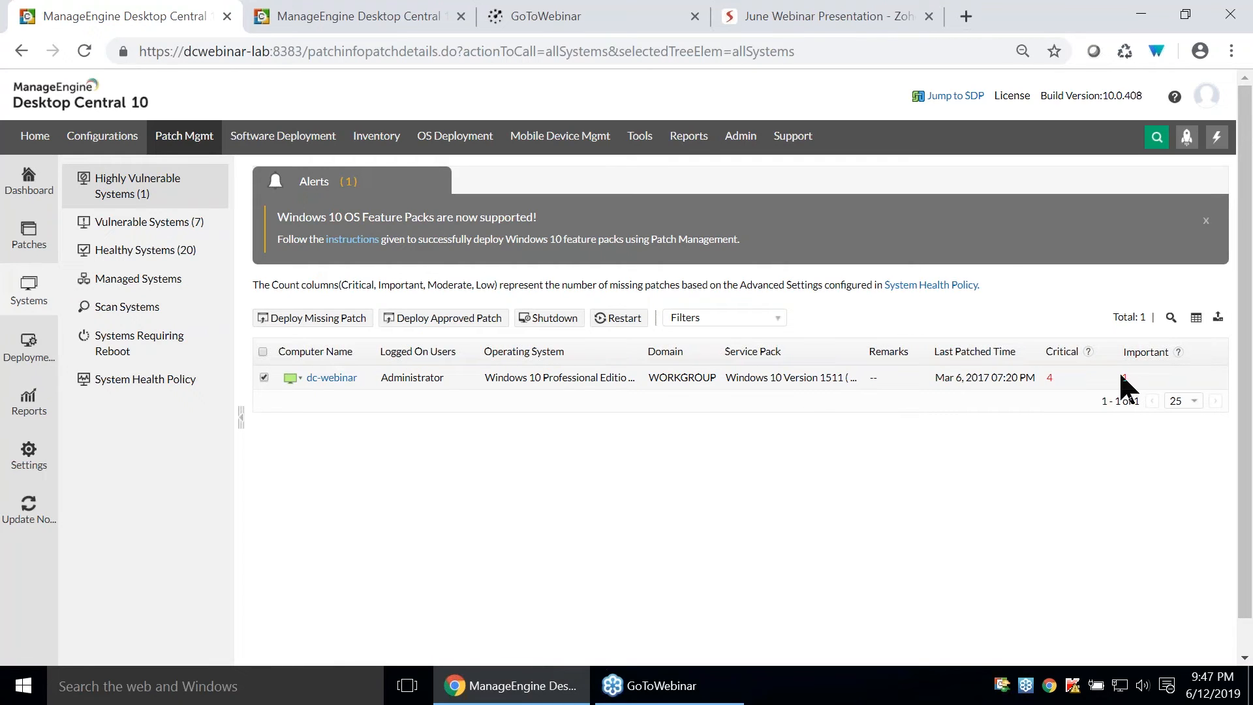
pyautogui.click(139, 346)
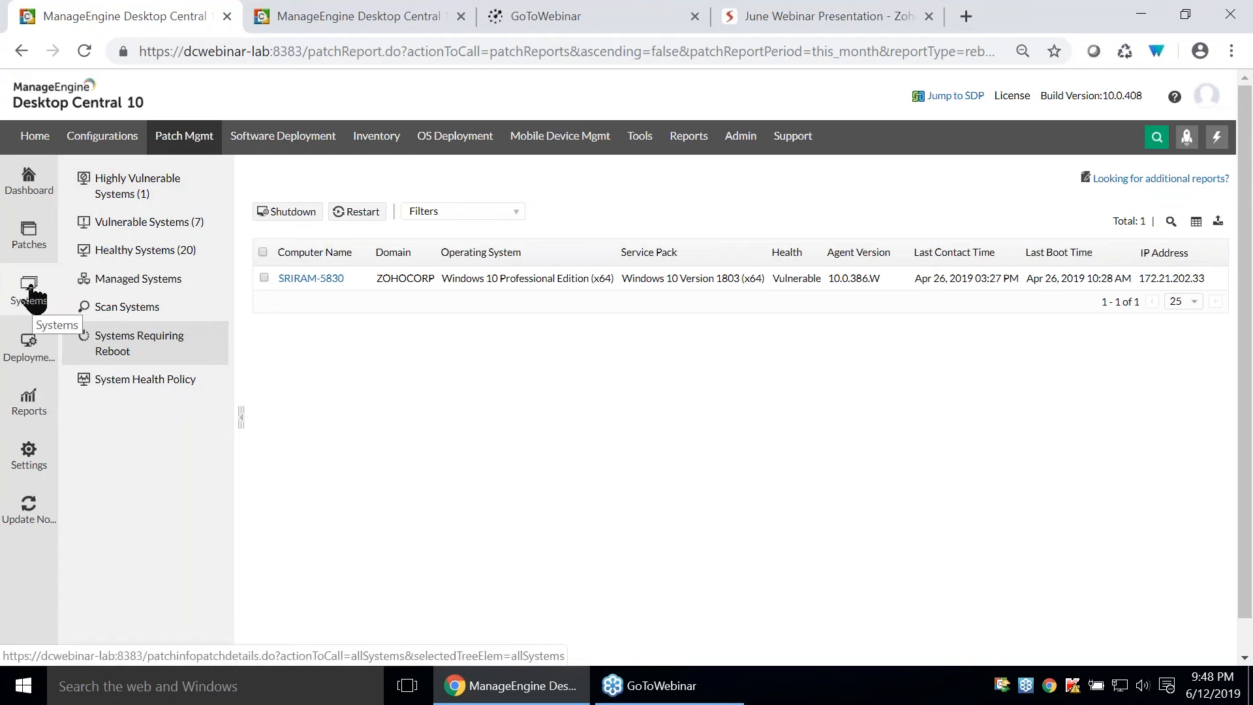
# Open the patch deployment section and review the available configurations for disabling automatic updates.
pyautogui.click(36, 357)
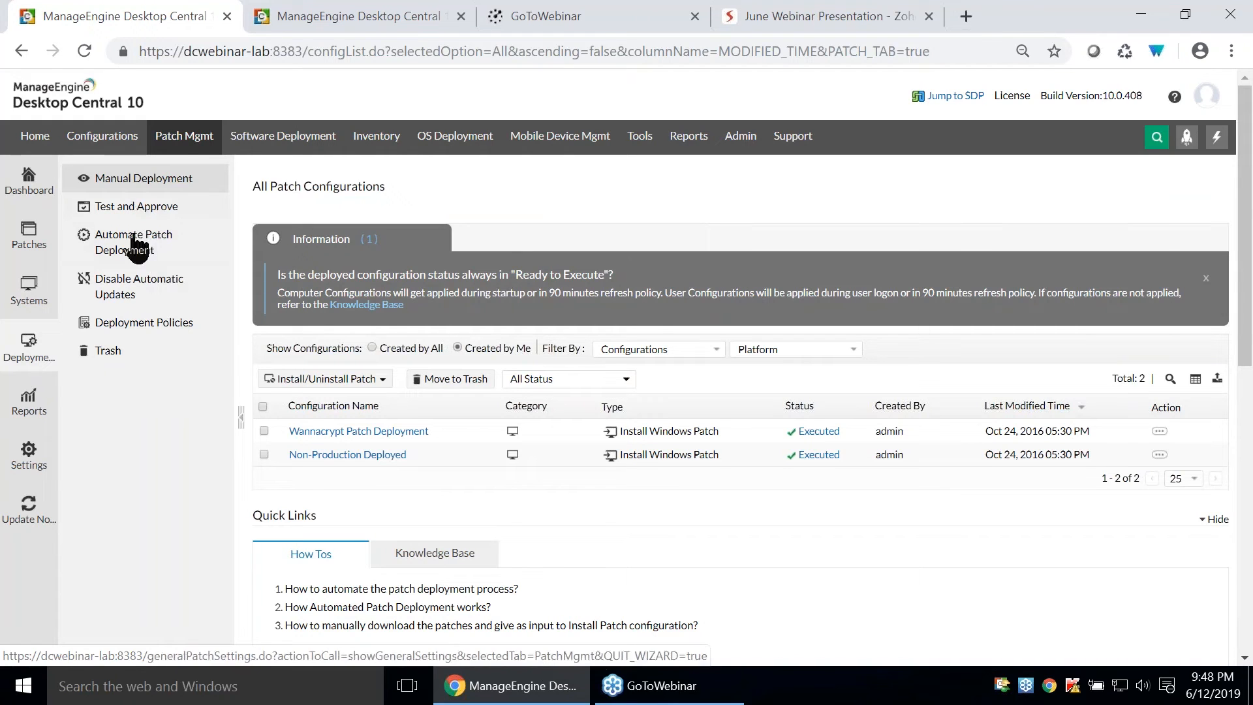
pyautogui.click(133, 287)
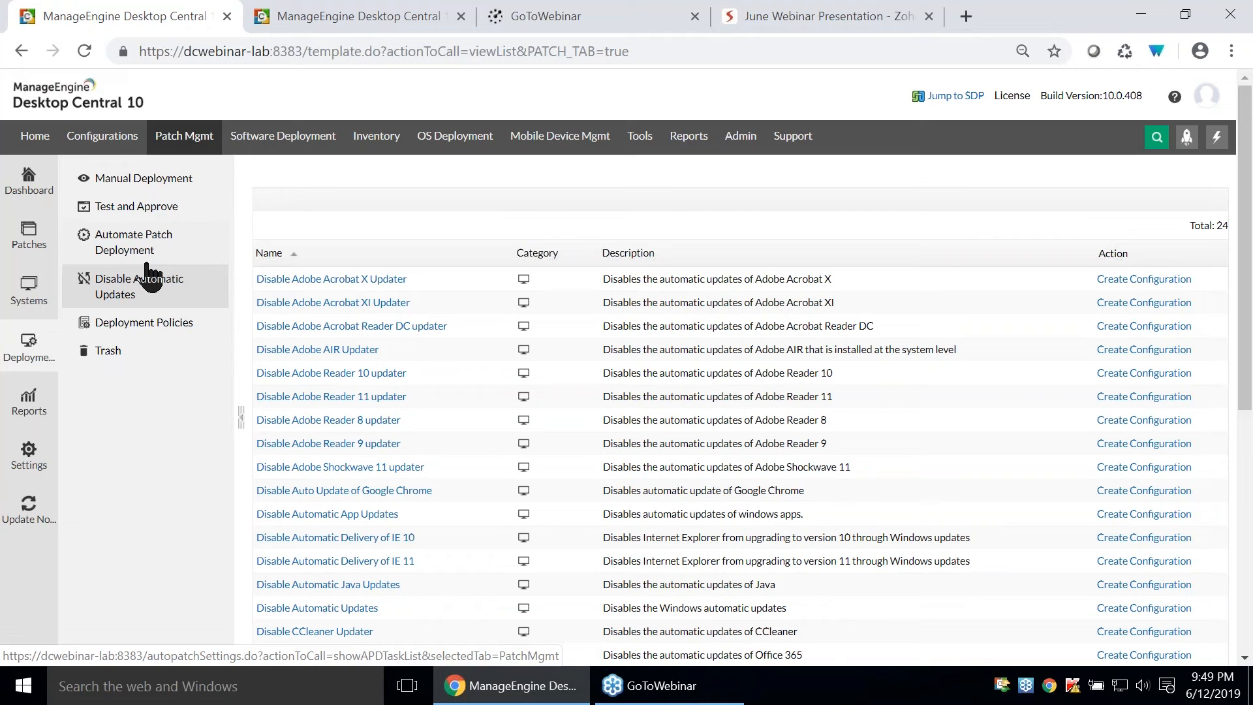
pyautogui.scroll(-2, 586, 328)
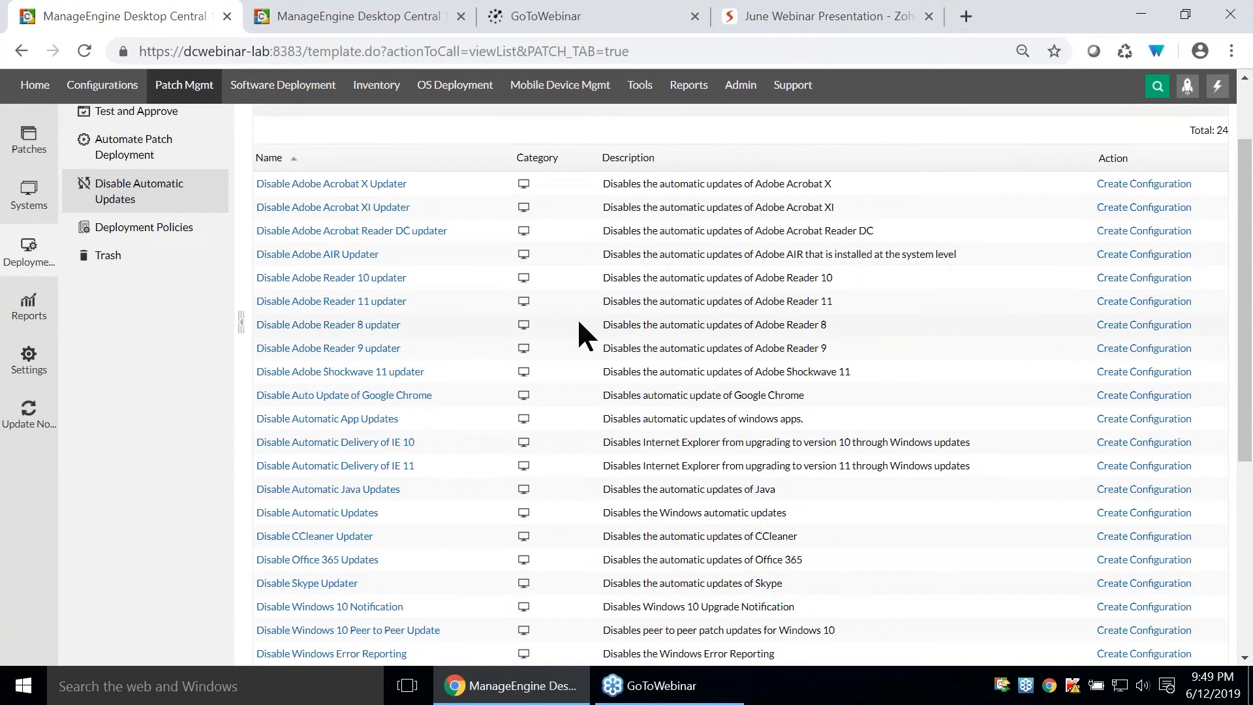
pyautogui.scroll(-5, 579, 325)
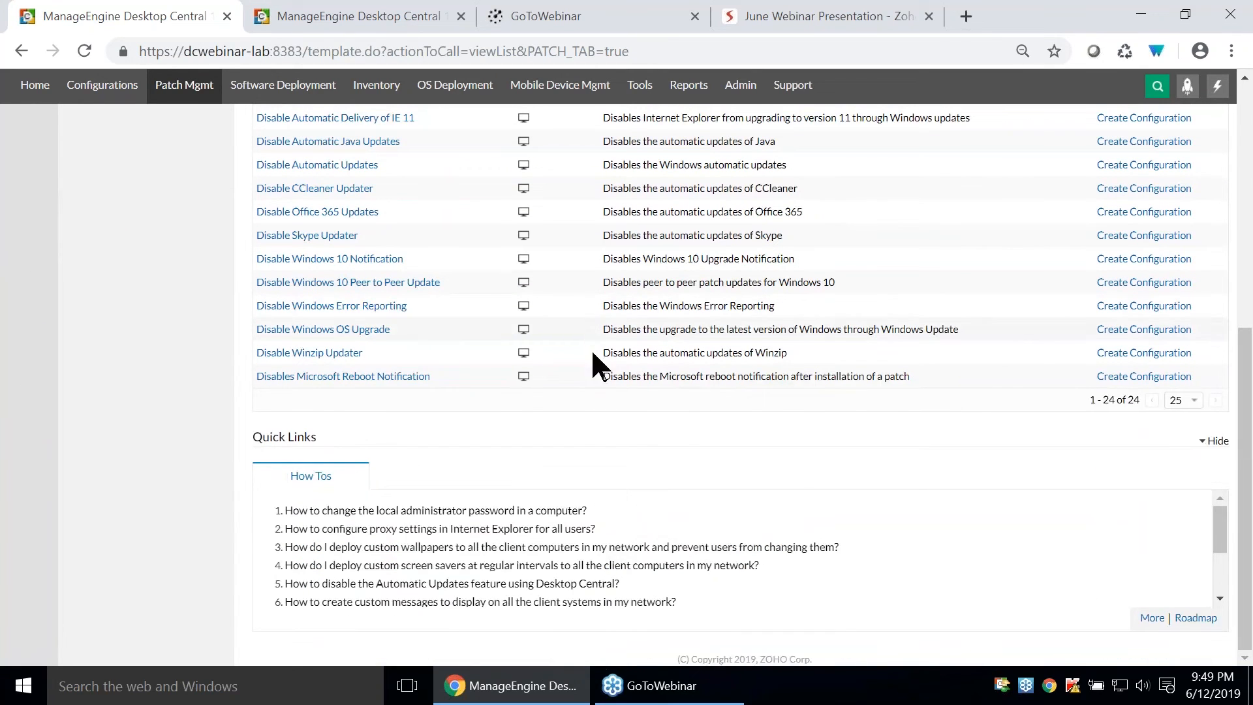
pyautogui.scroll(7, 590, 347)
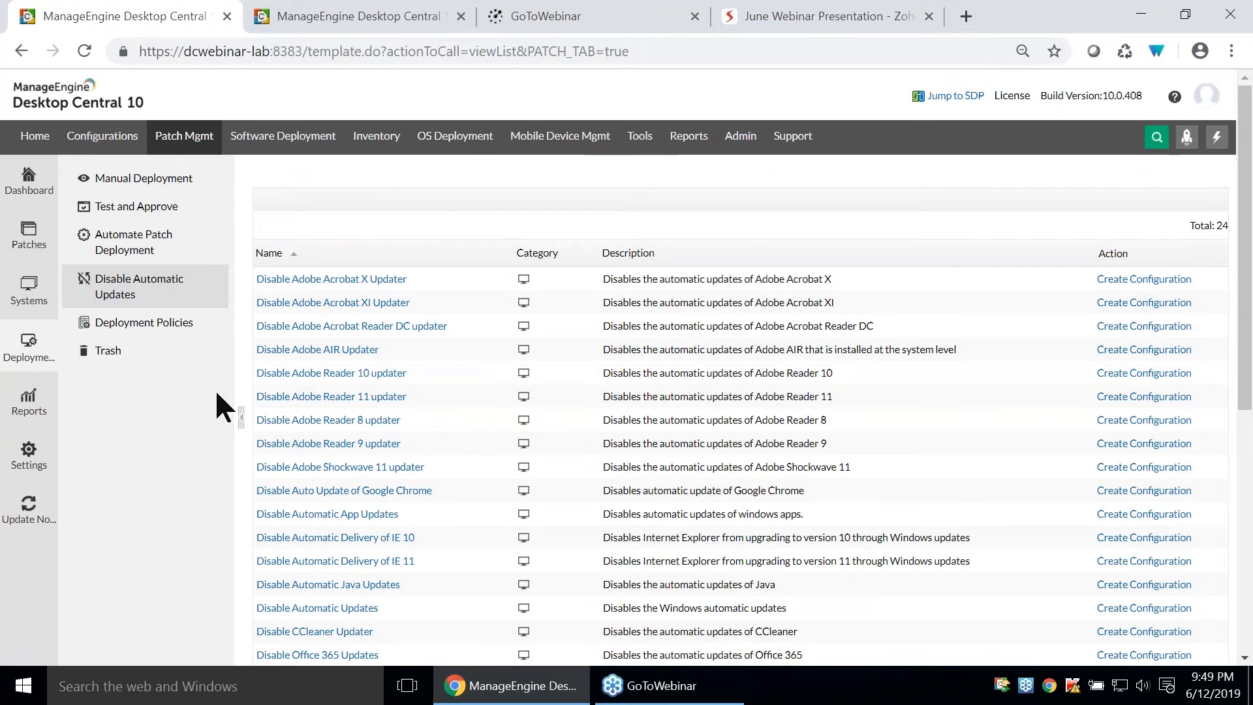
# View the System Health Report with its graph as a bar chart, and return to the patch reports overview.
pyautogui.click(40, 409)
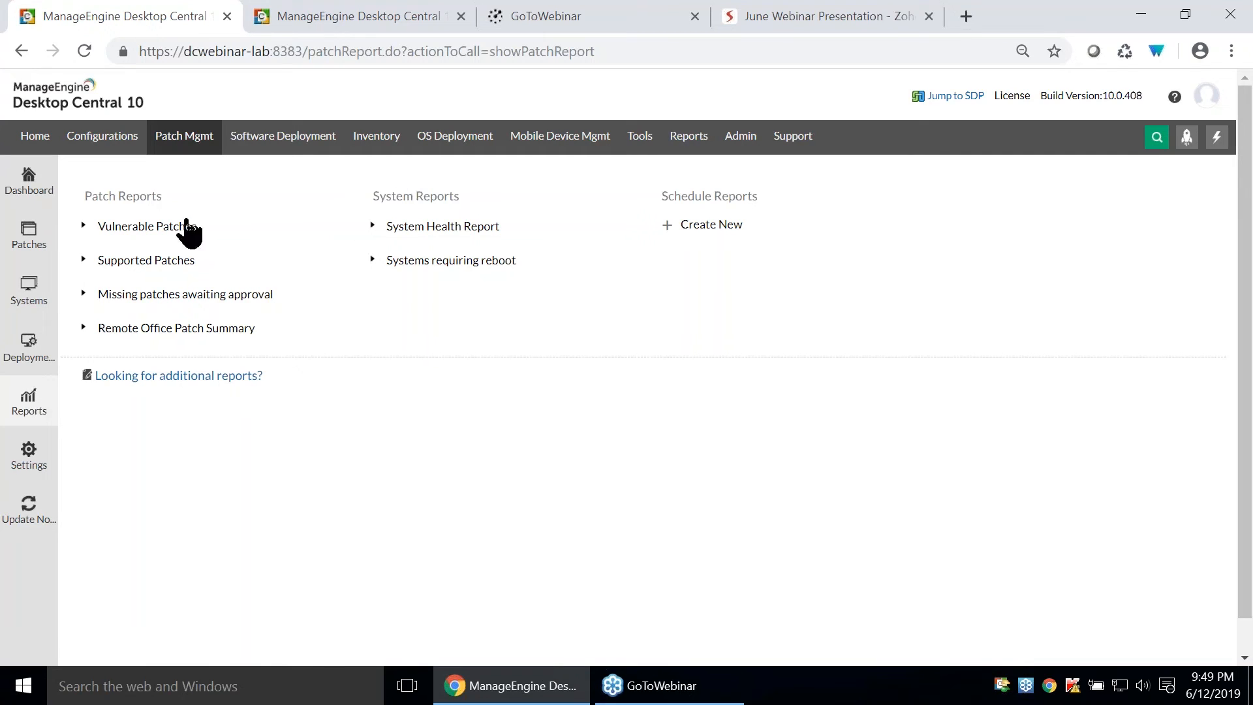
pyautogui.click(464, 228)
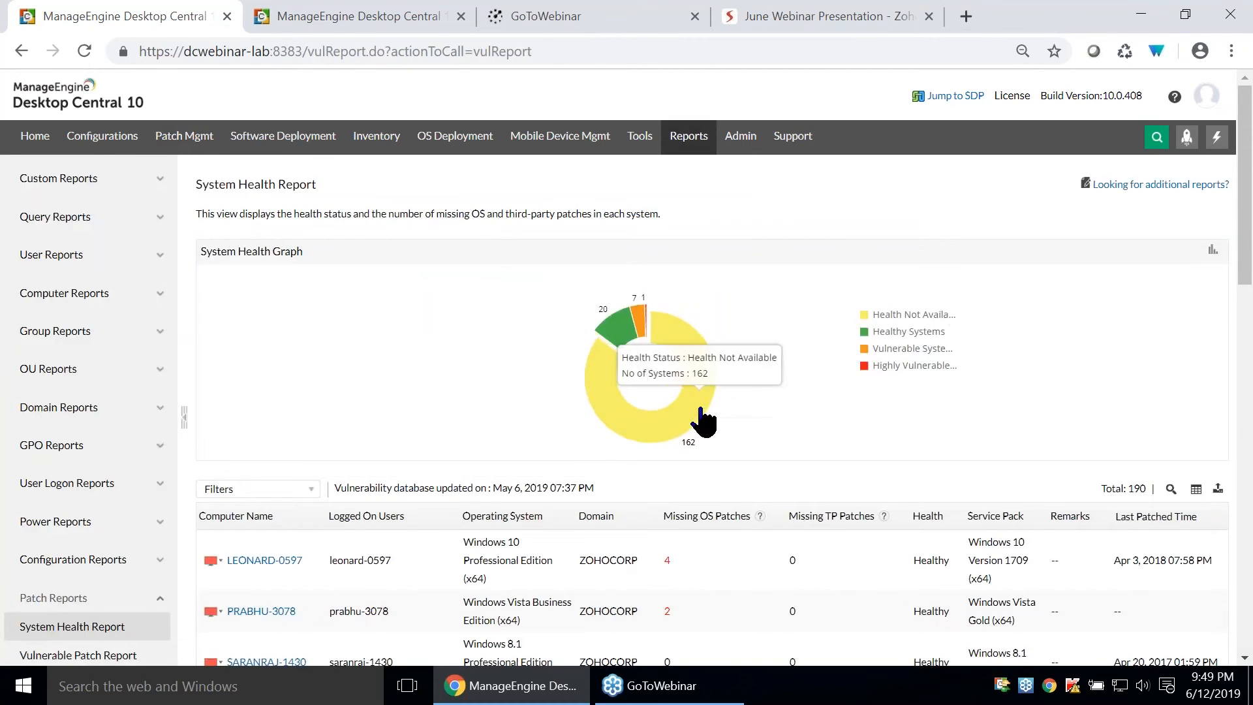
pyautogui.click(1214, 250)
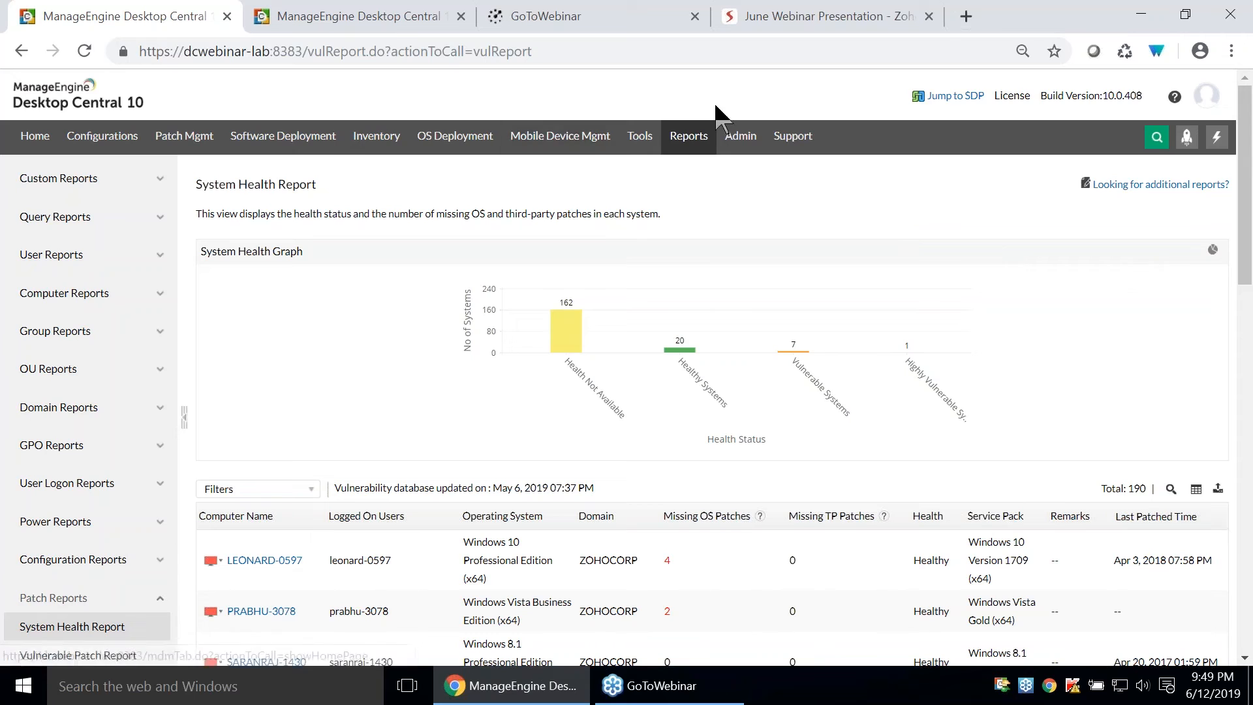
pyautogui.moveTo(713, 154); pyautogui.dragTo(691, 150)
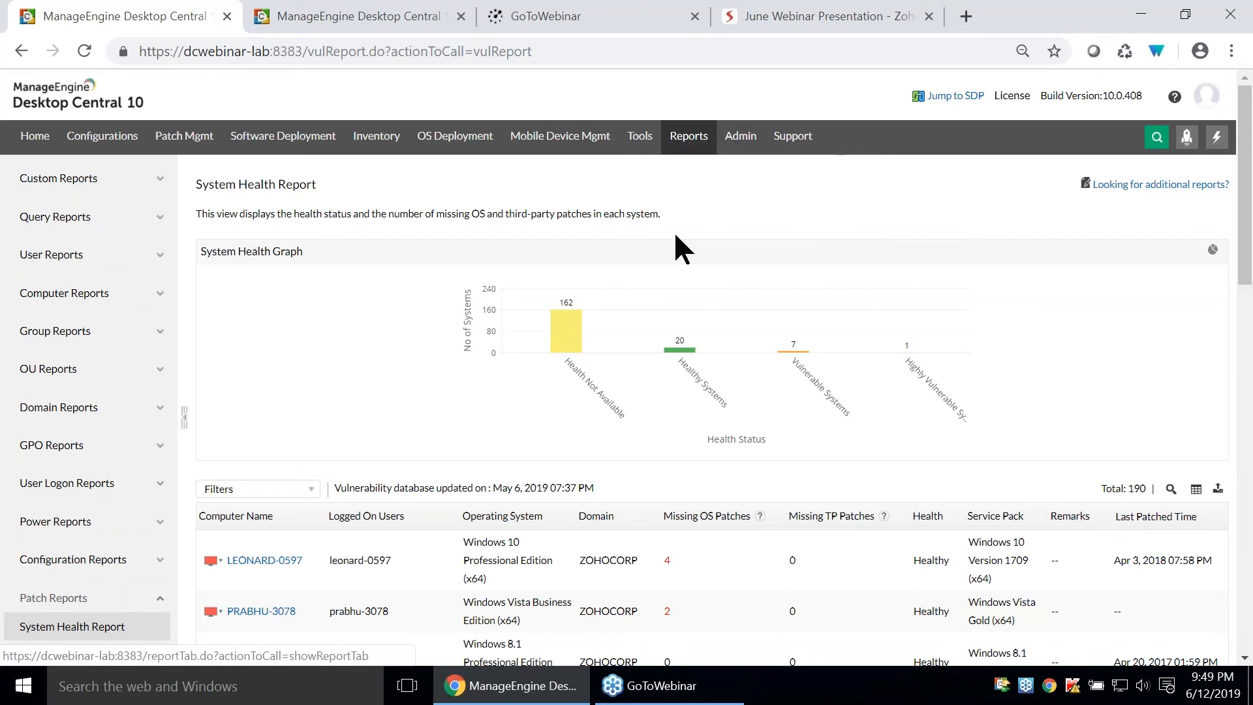
pyautogui.click(18, 52)
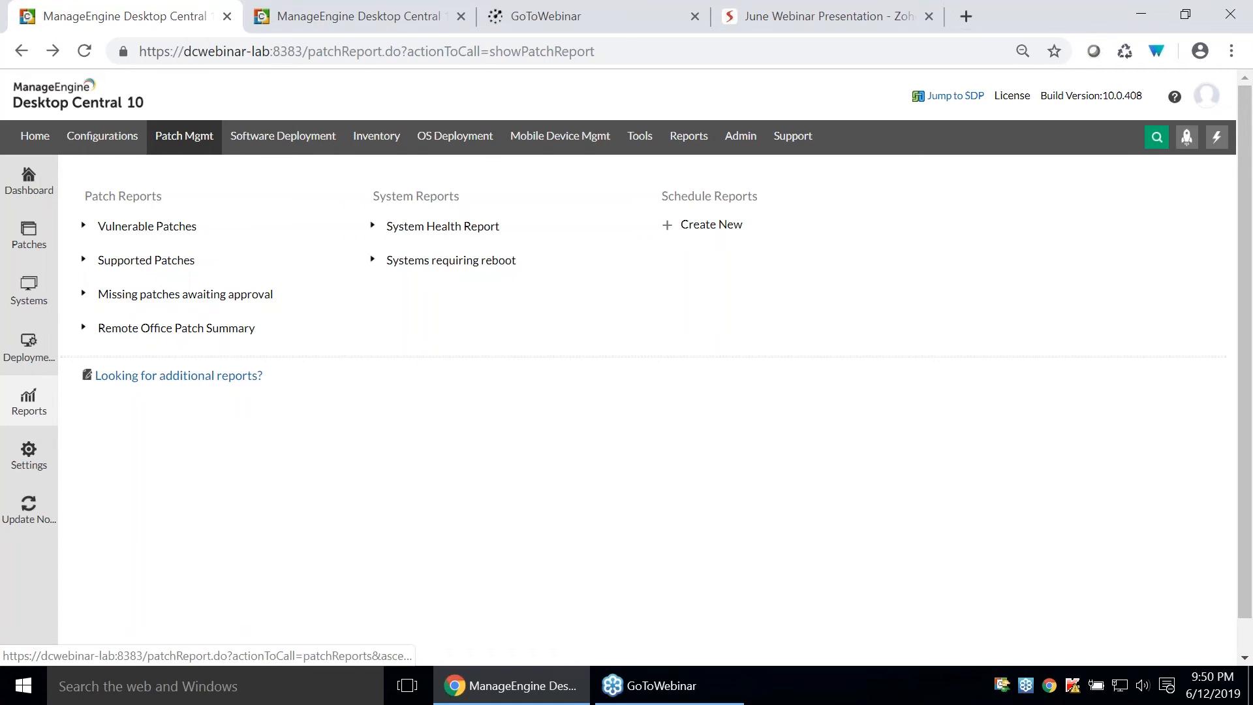
# Start a new scheduled report and review the reports available in the Patch Reports category.
pyautogui.click(689, 137)
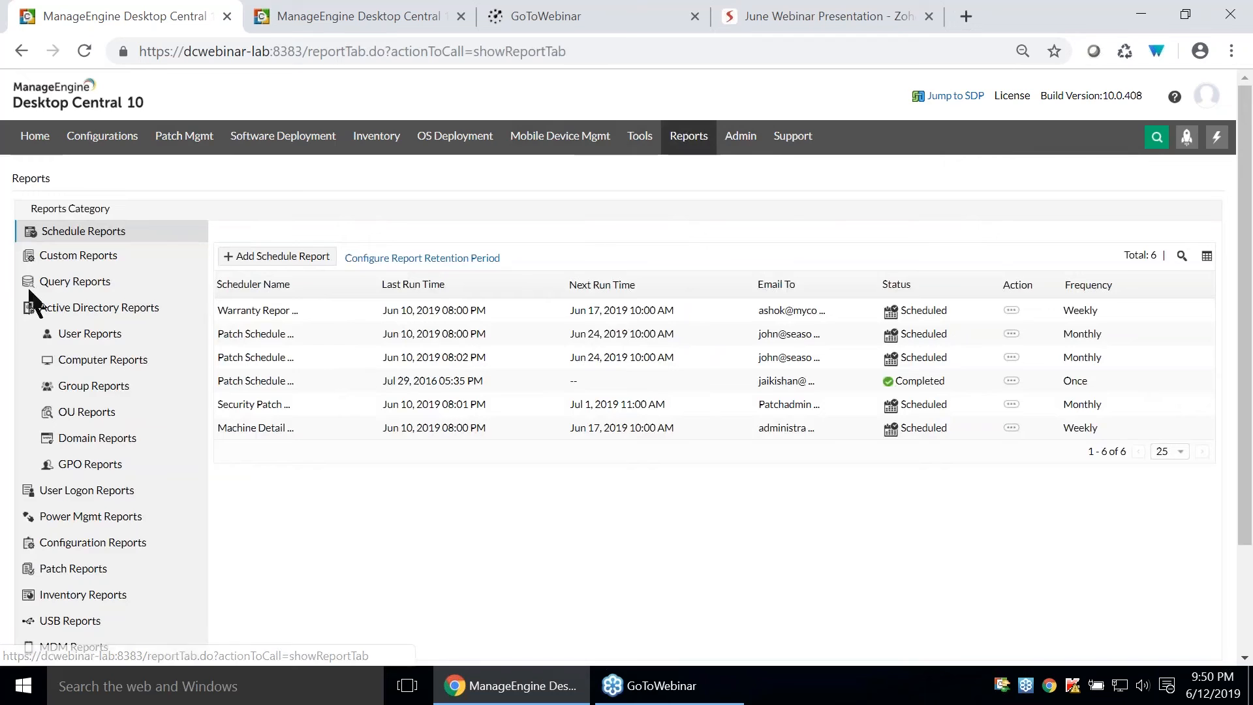
pyautogui.click(253, 258)
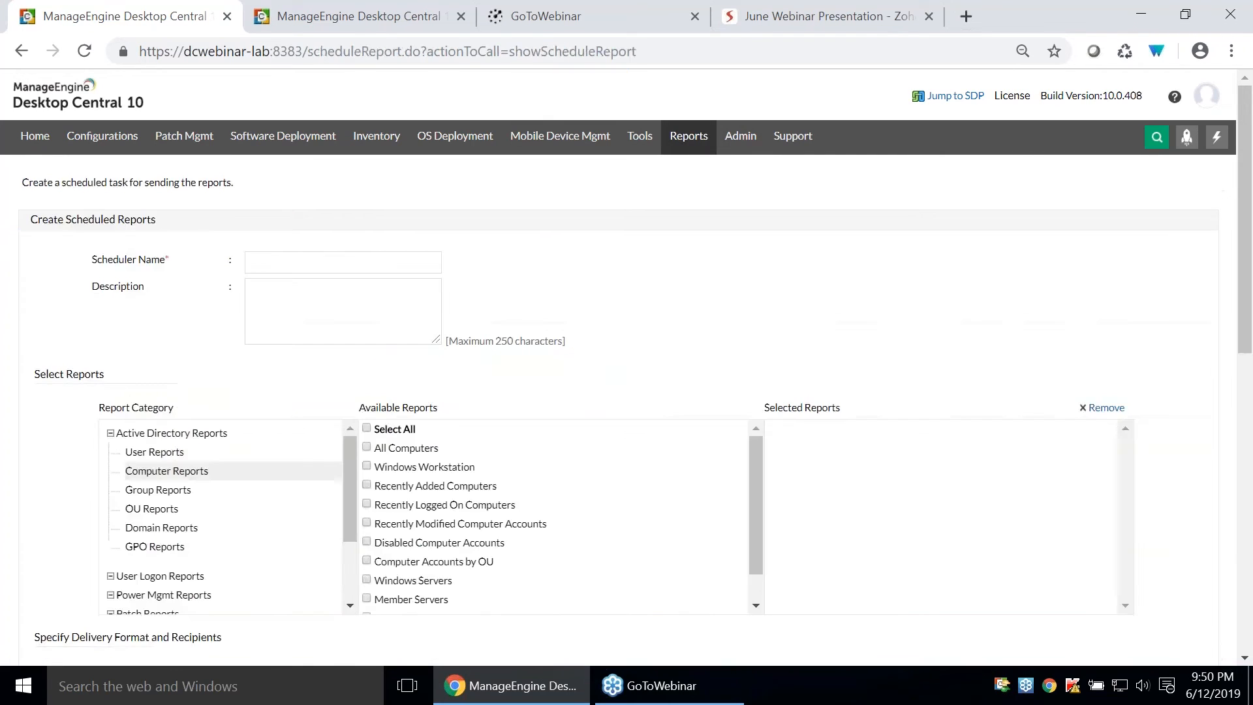
pyautogui.scroll(-3, 718, 274)
pyautogui.scroll(-2, 189, 330)
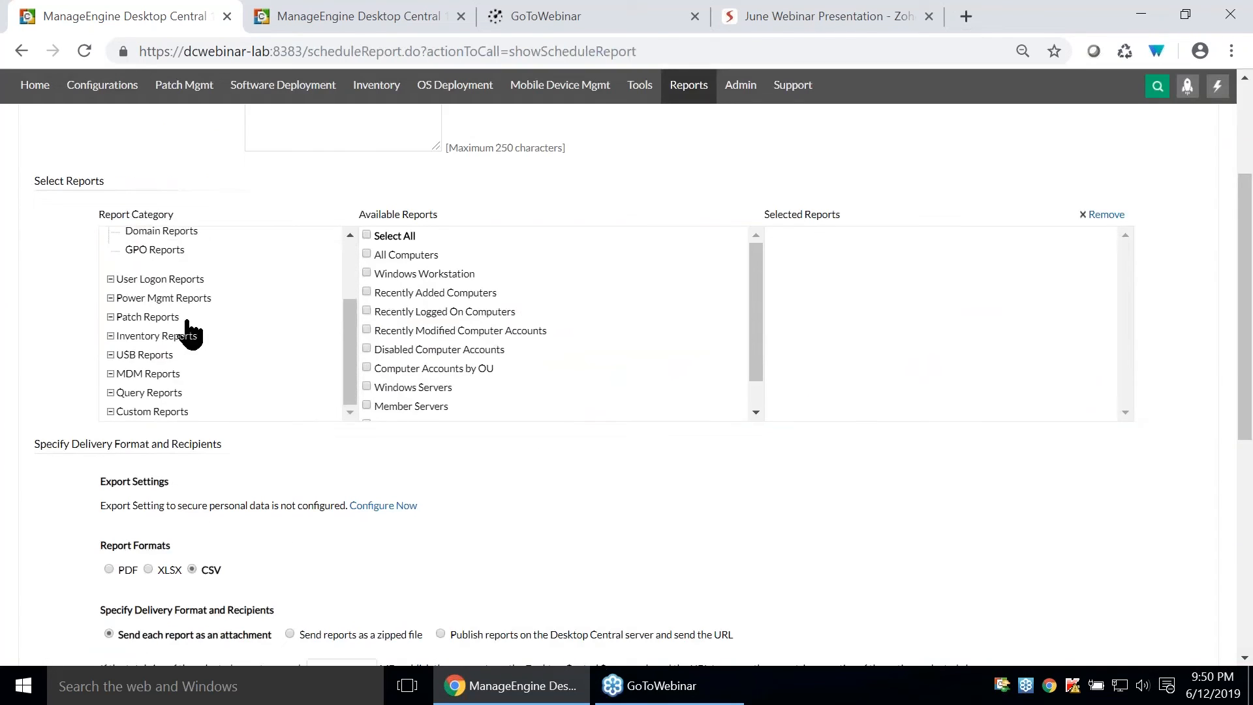
pyautogui.click(159, 317)
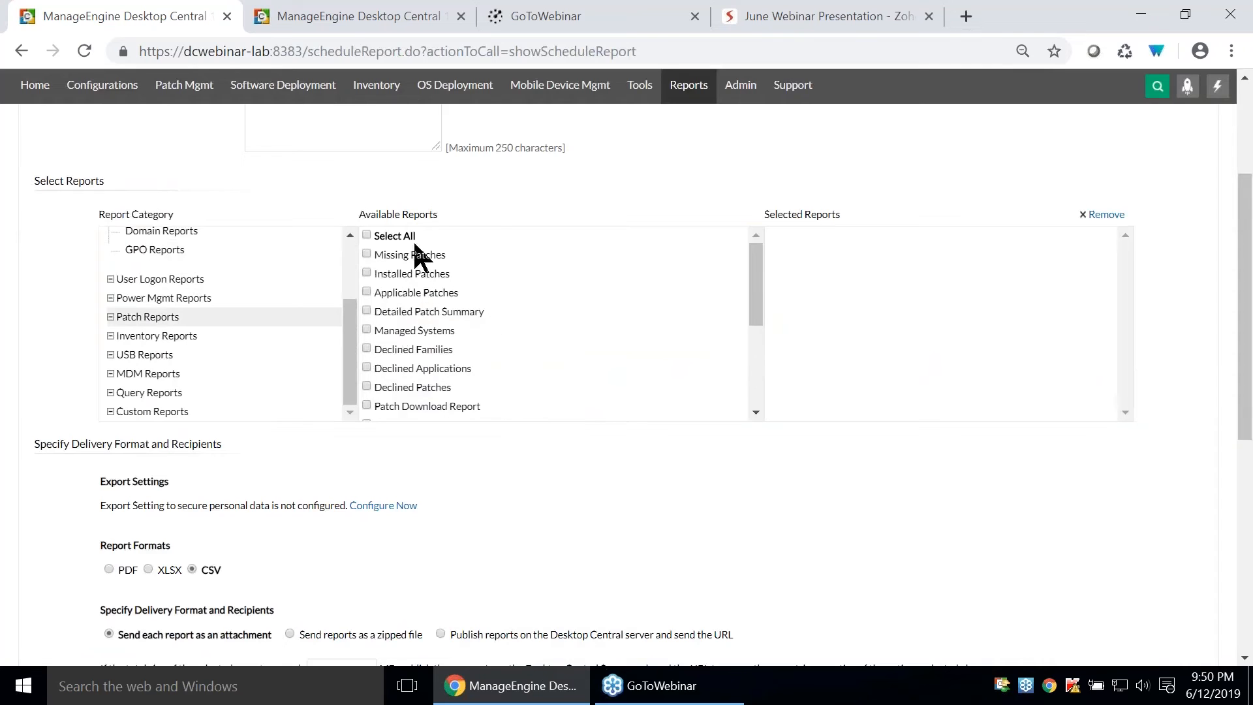
pyautogui.scroll(-3, 462, 372)
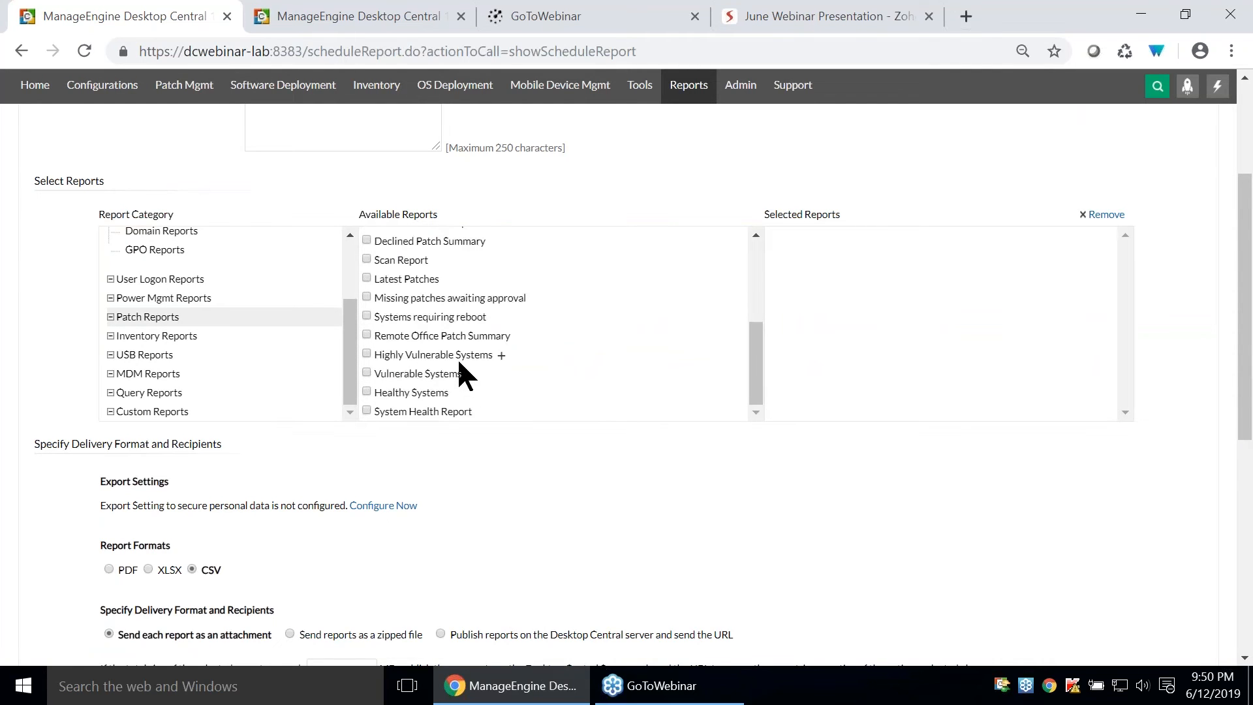
pyautogui.scroll(-2, 460, 364)
pyautogui.scroll(5, 489, 350)
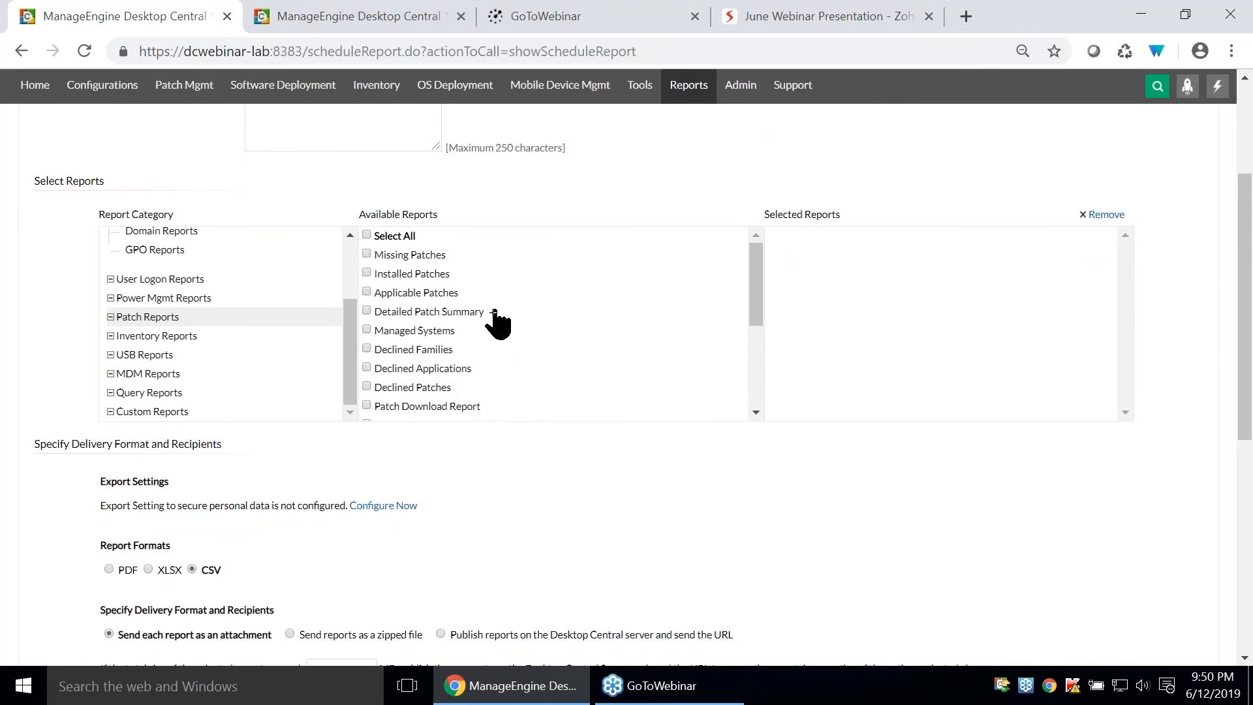
# Try a Detailed Patch Summary criterion of Deployment Status equal to Installed, add a second criteria row and check the other status values.
pyautogui.click(493, 313)
pyautogui.click(477, 449)
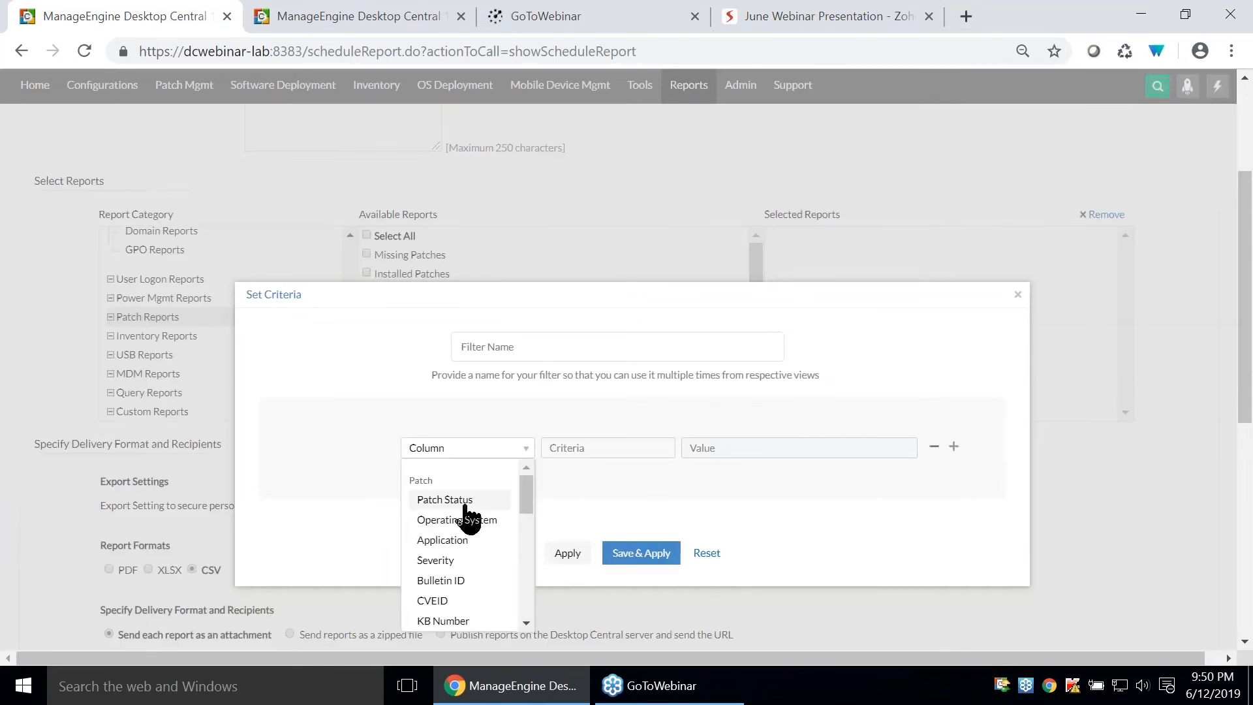
pyautogui.scroll(-2, 467, 520)
pyautogui.scroll(-2, 467, 526)
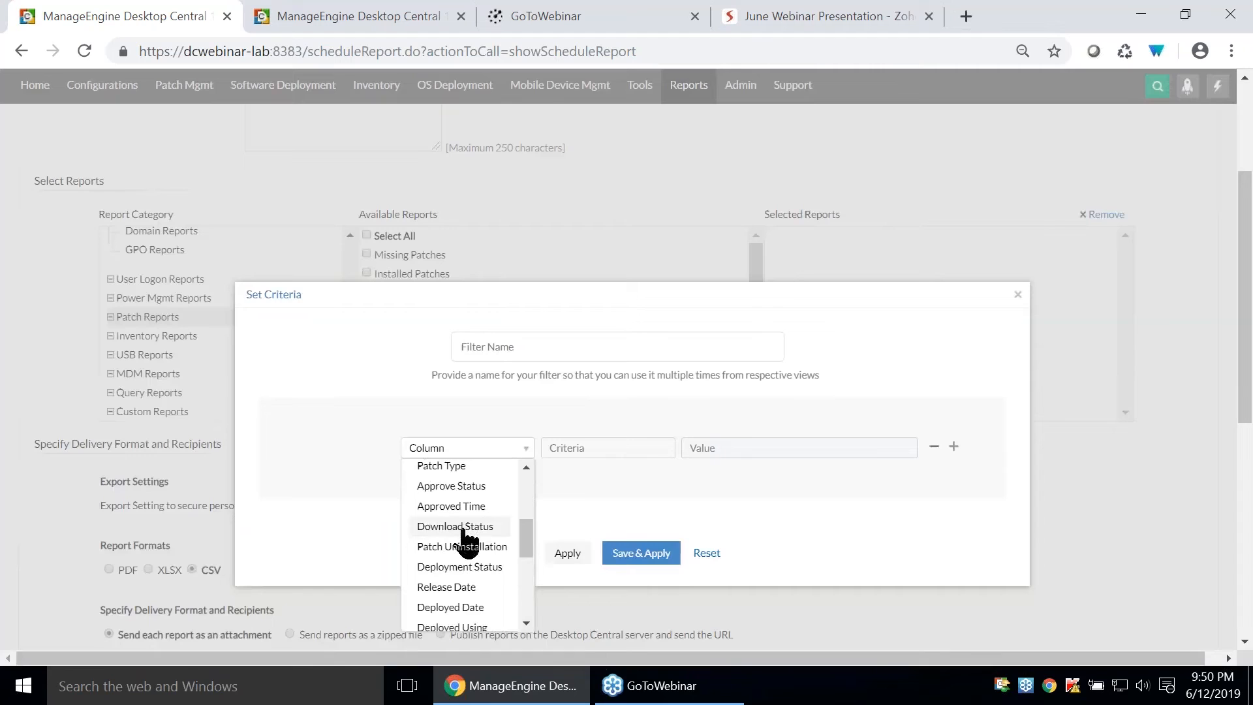
pyautogui.click(474, 567)
pyautogui.click(591, 449)
pyautogui.click(758, 450)
pyautogui.click(703, 503)
pyautogui.click(954, 447)
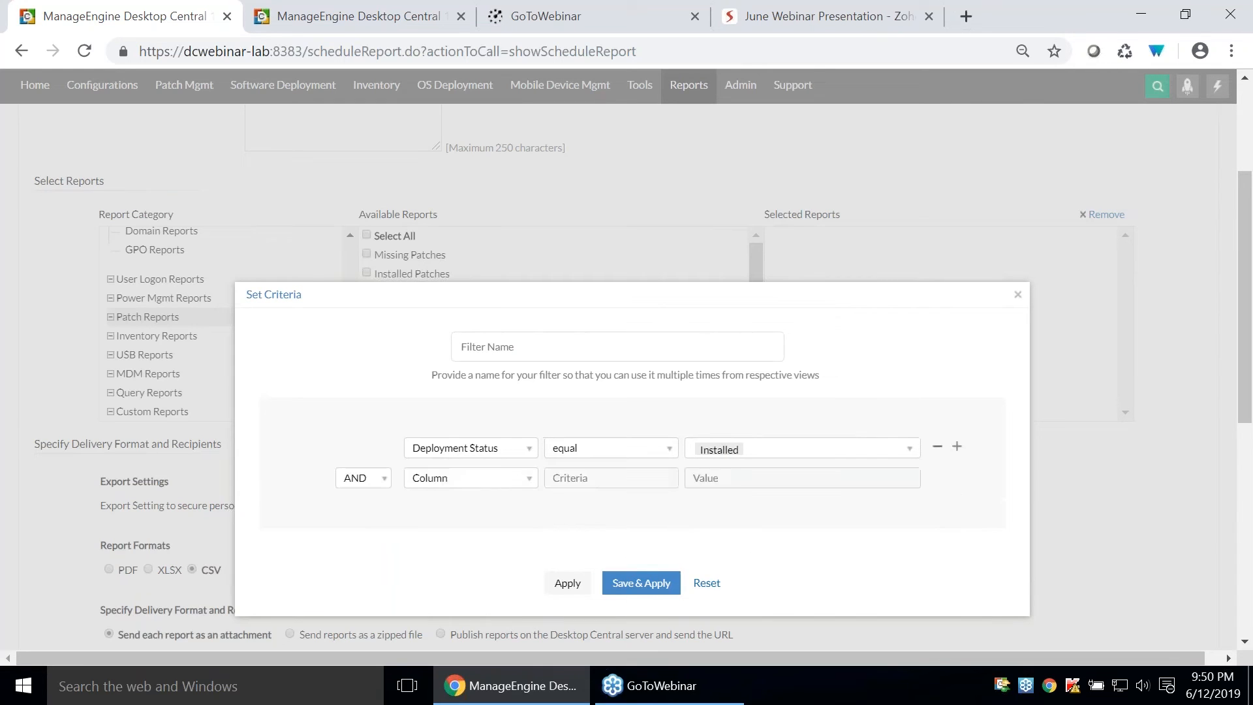
pyautogui.click(771, 451)
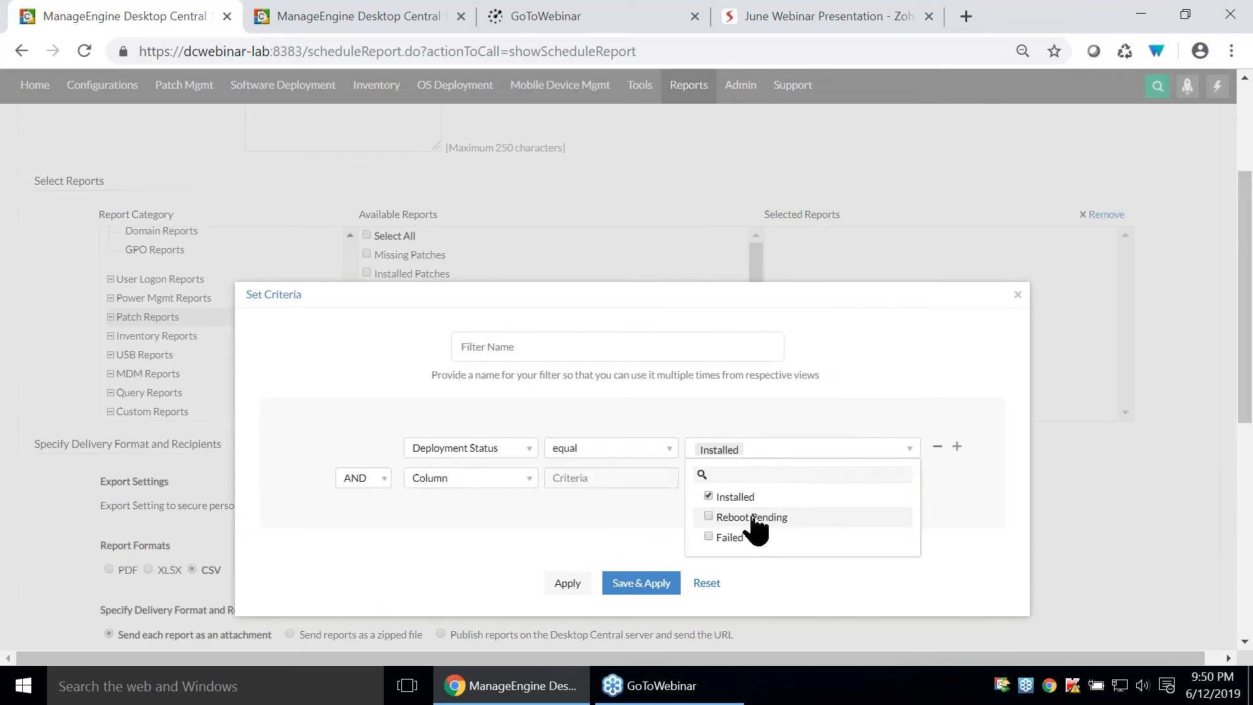
pyautogui.click(677, 531)
# Try Deployed Date with the condition "is" as the second criterion, review its date values and close the criteria without applying them.
pyautogui.click(459, 483)
pyautogui.scroll(-3, 470, 528)
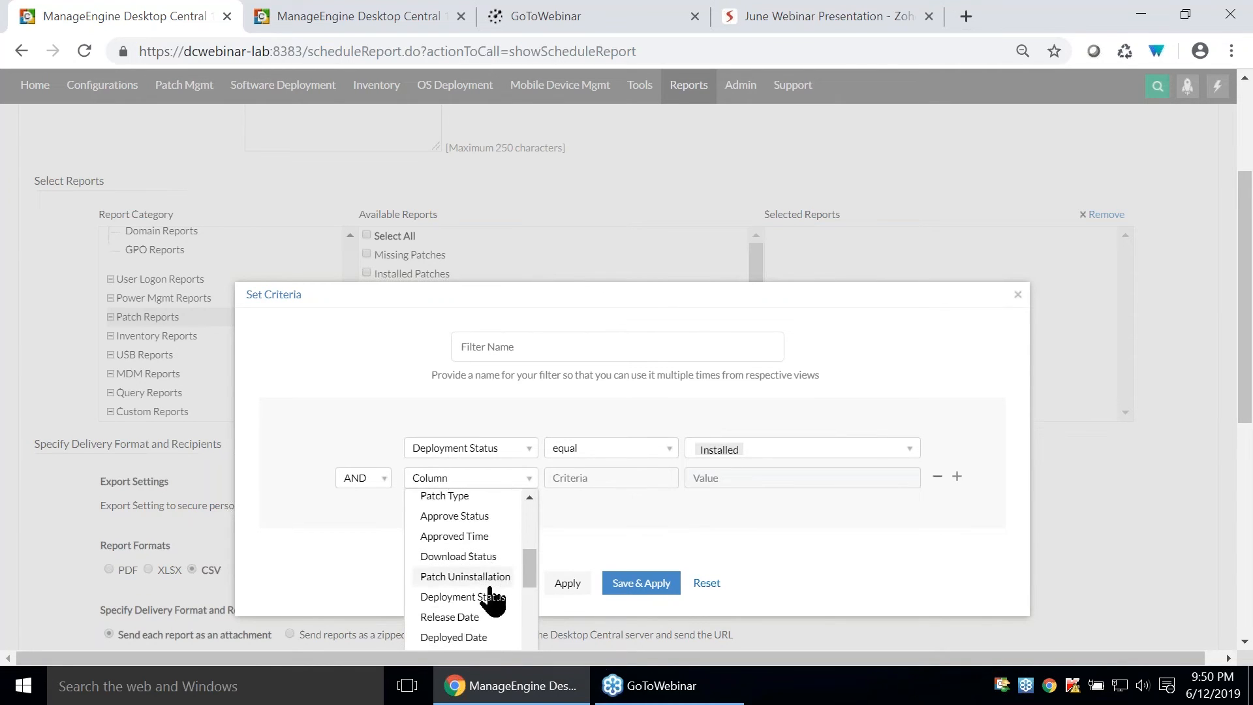
pyautogui.click(464, 638)
pyautogui.click(627, 481)
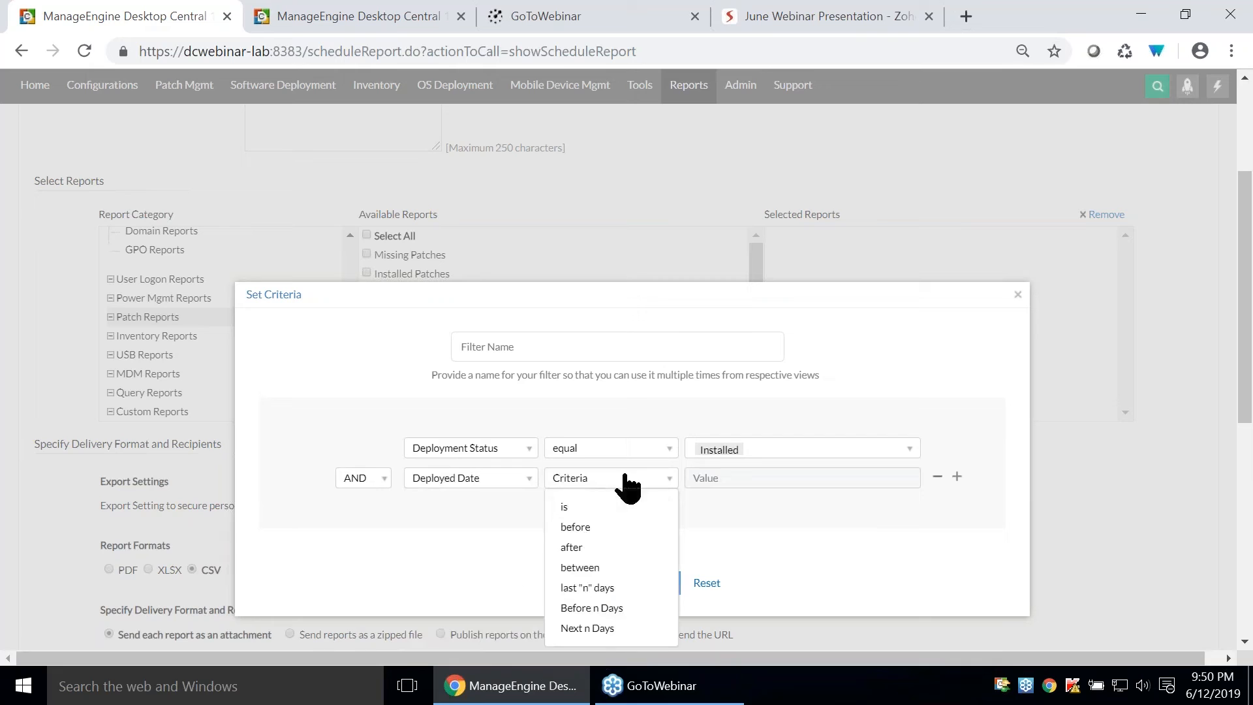
pyautogui.click(612, 506)
pyautogui.click(773, 481)
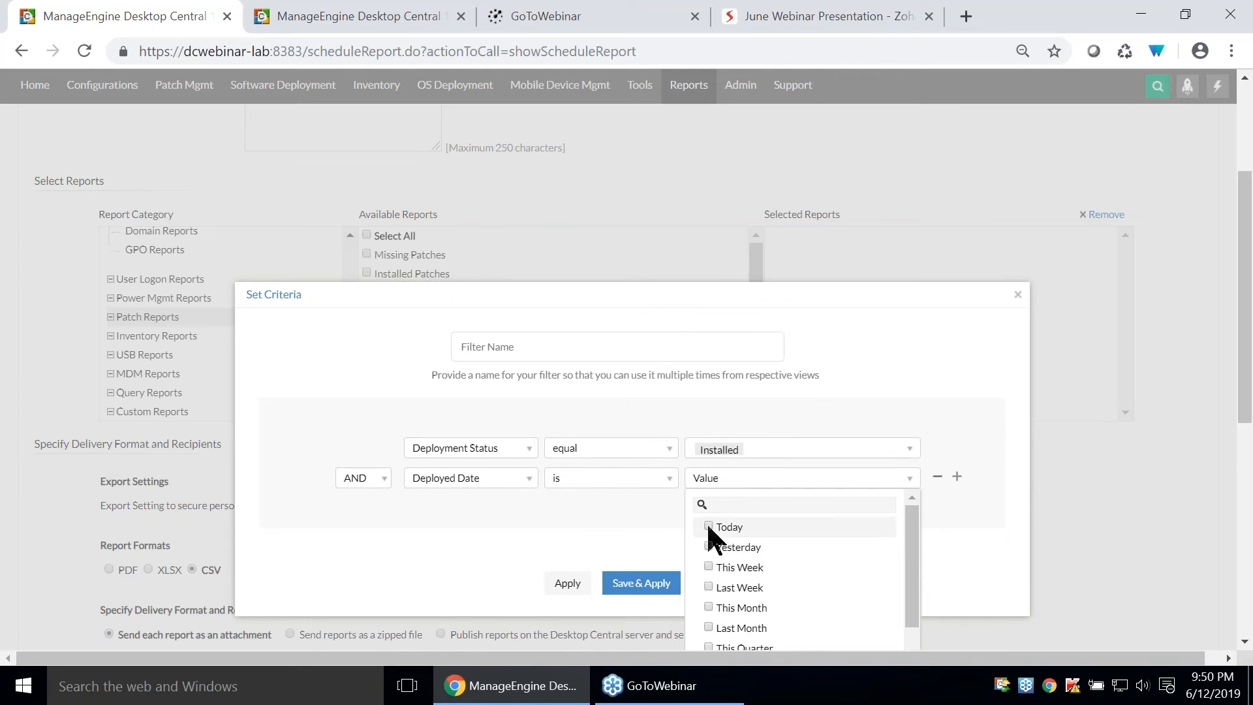
pyautogui.click(989, 310)
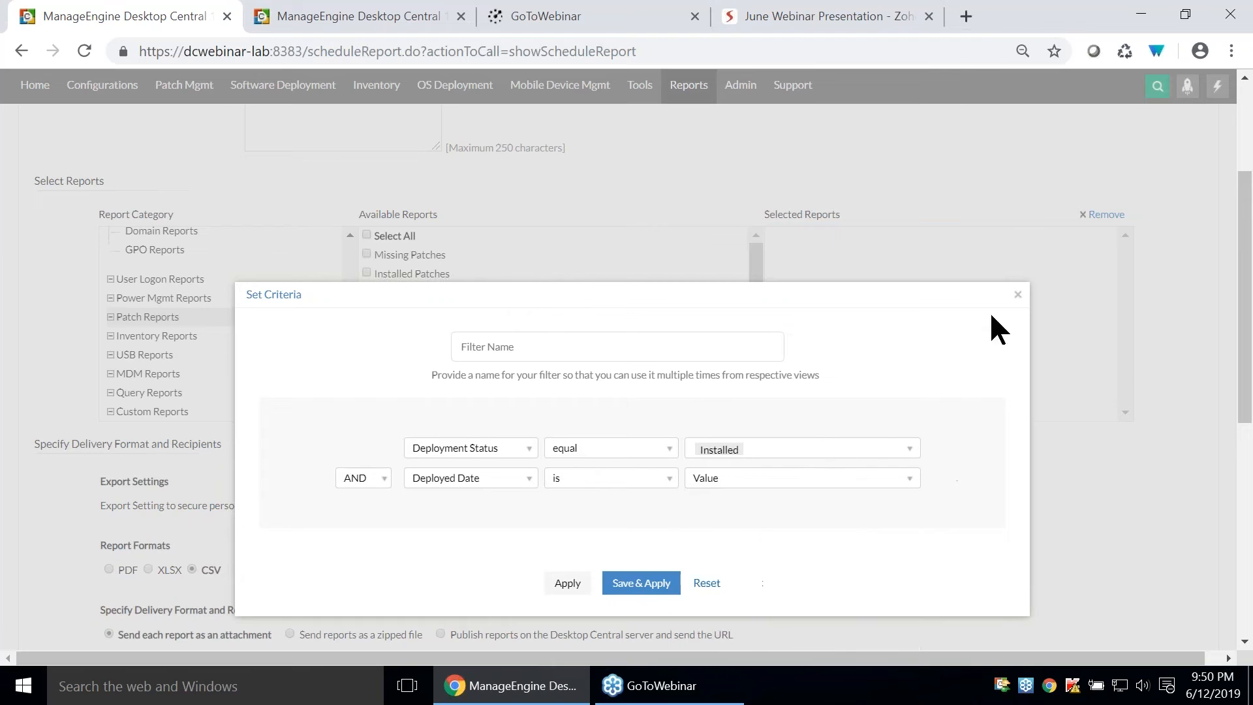
pyautogui.click(1020, 293)
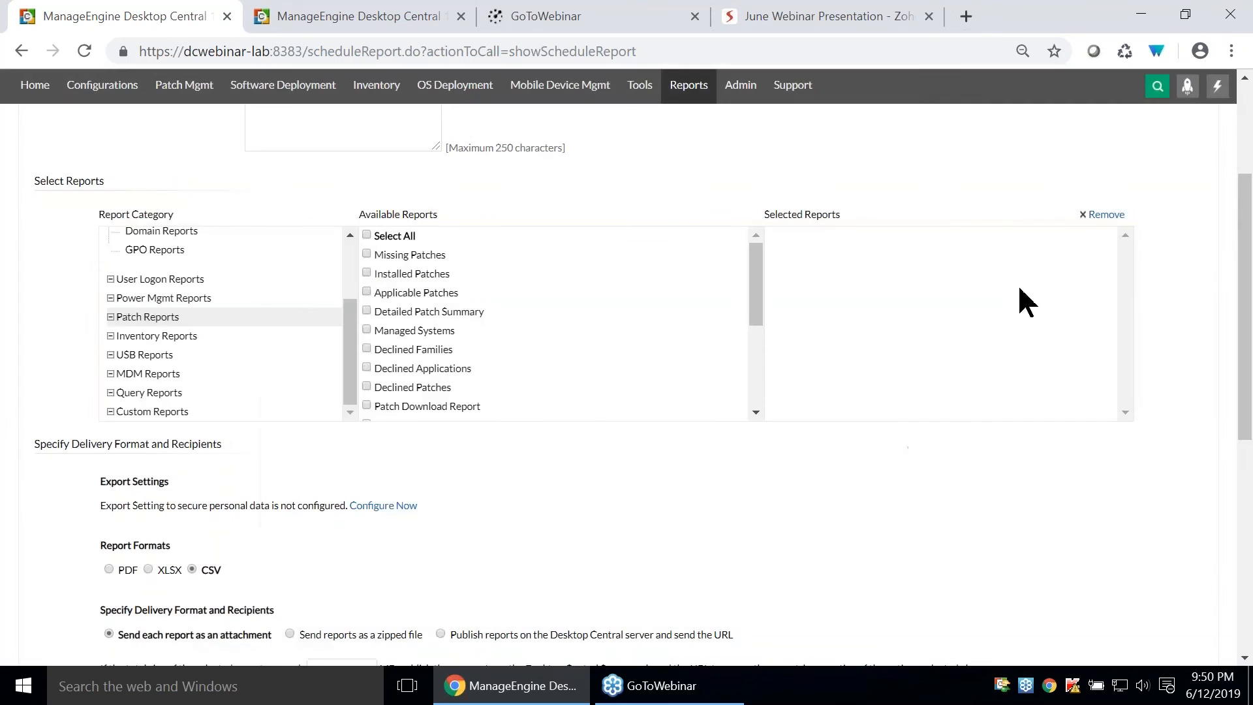
# Review the scheduled report's delivery options and scheduler settings without scheduling it, and switch to the June Webinar Presentation in Zoho Show.
pyautogui.scroll(-5, 422, 470)
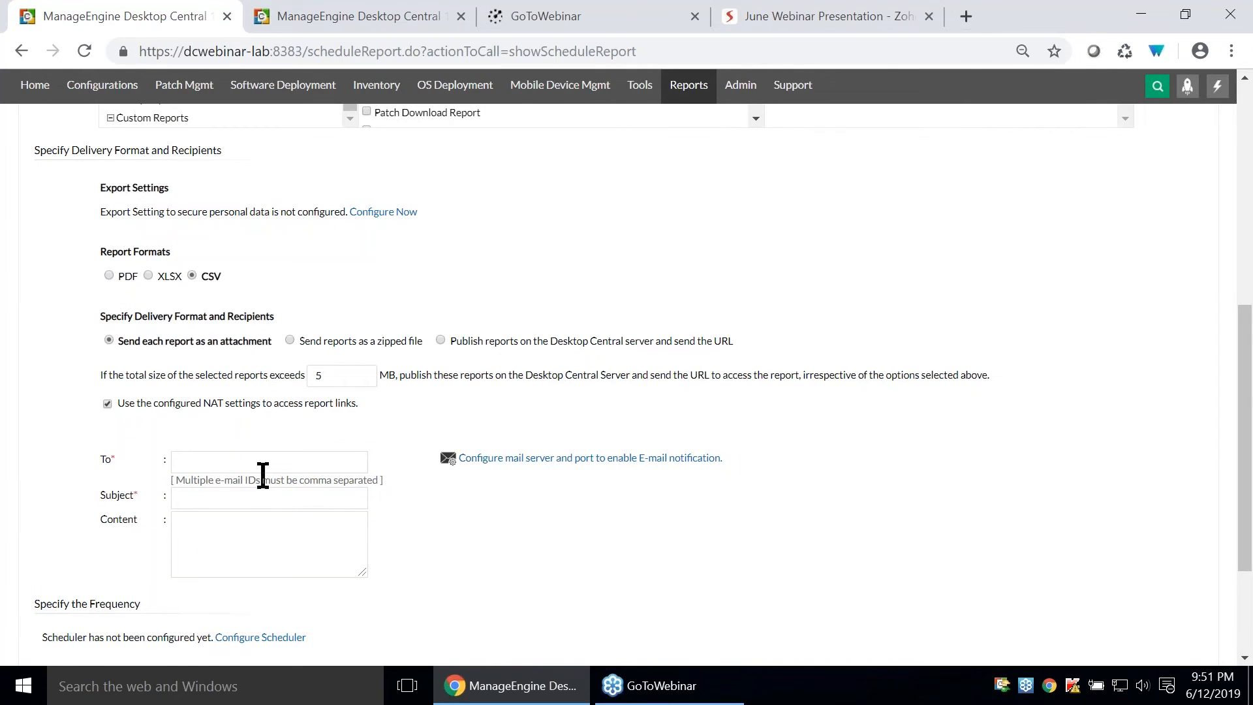
pyautogui.scroll(-3, 263, 474)
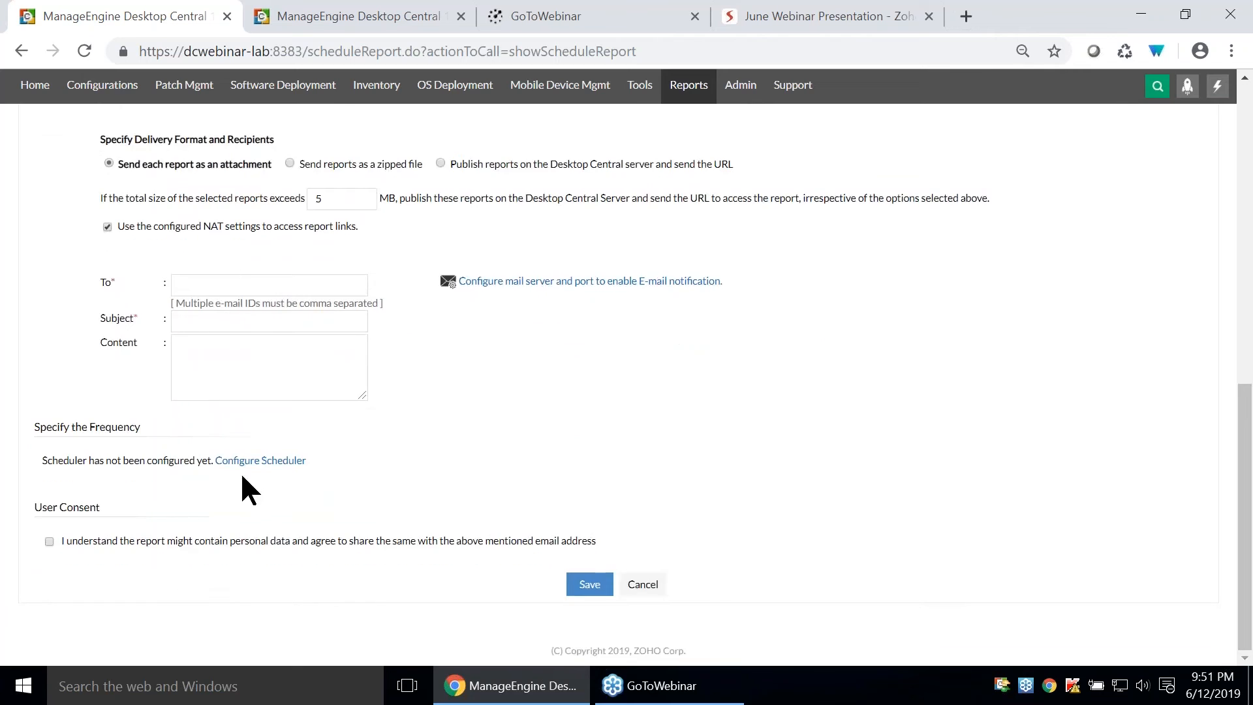
pyautogui.click(245, 462)
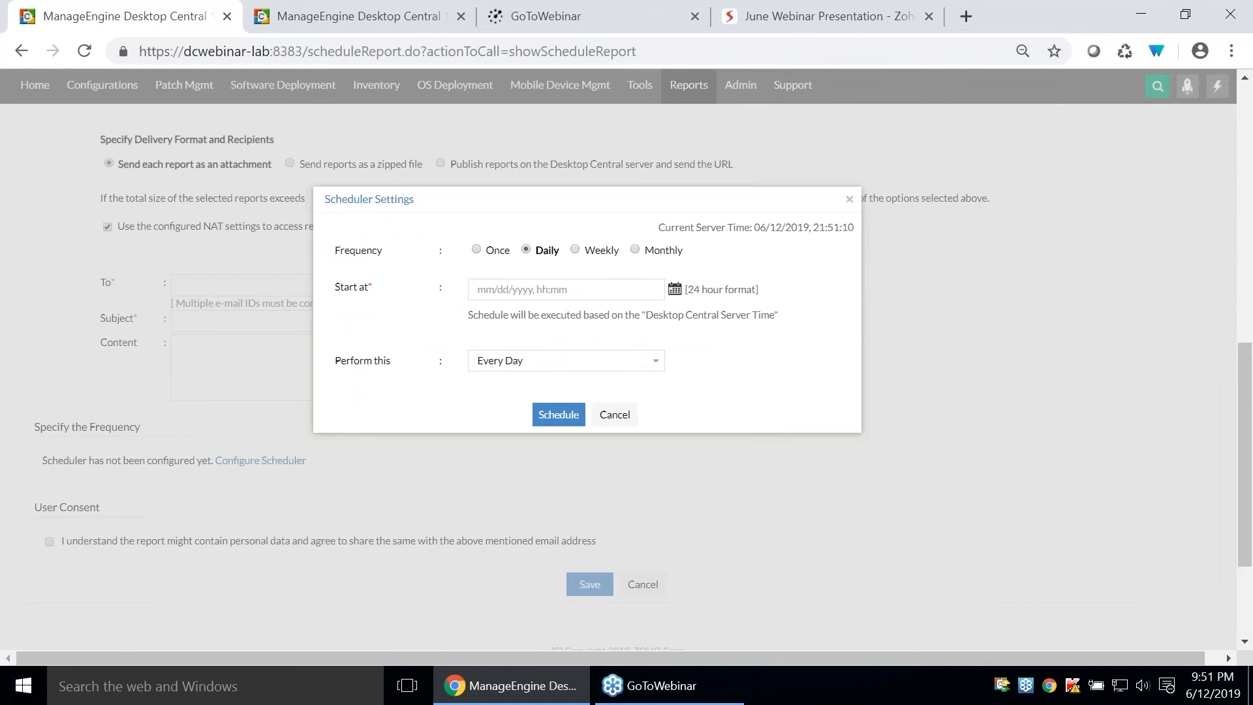
pyautogui.click(605, 418)
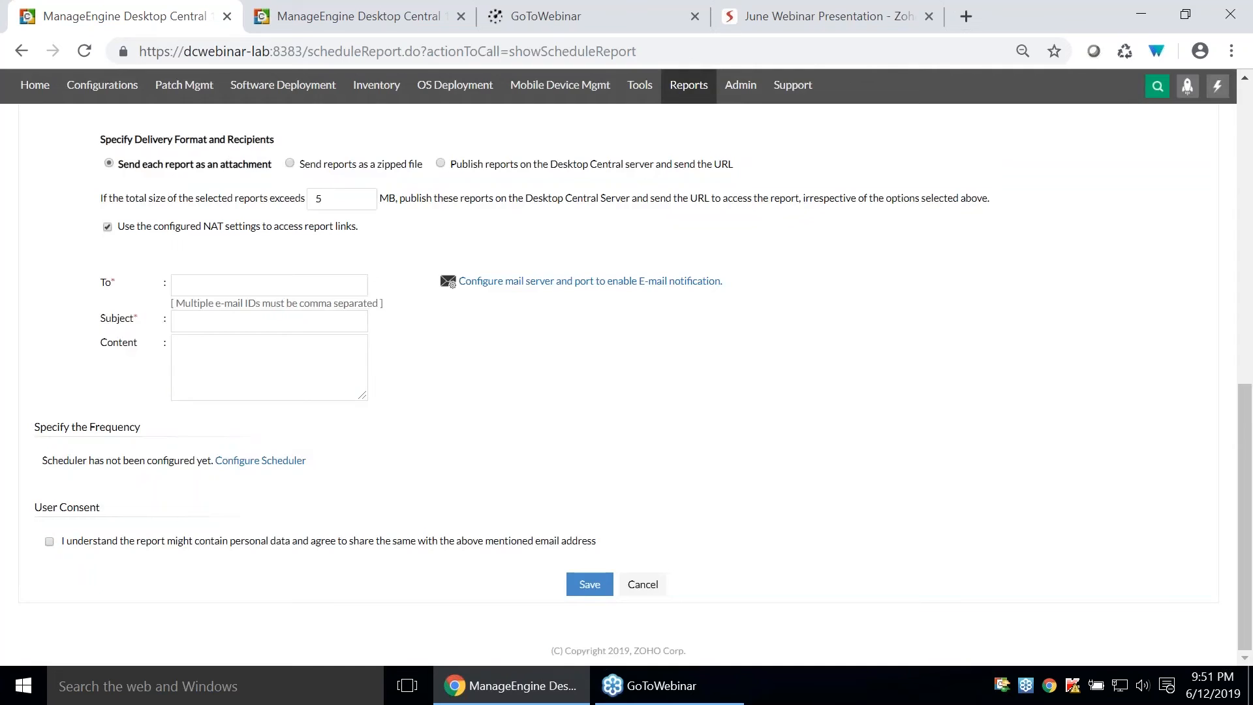
pyautogui.scroll(7, 620, 418)
pyautogui.scroll(3, 623, 428)
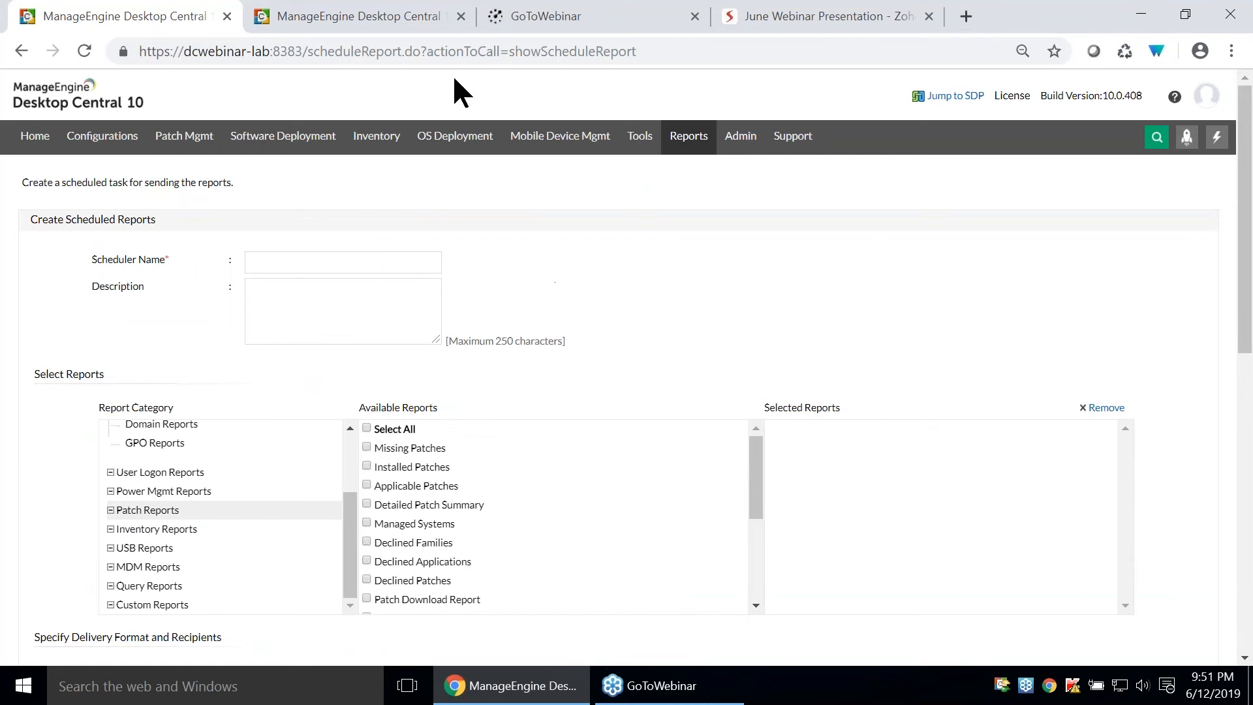
pyautogui.click(813, 16)
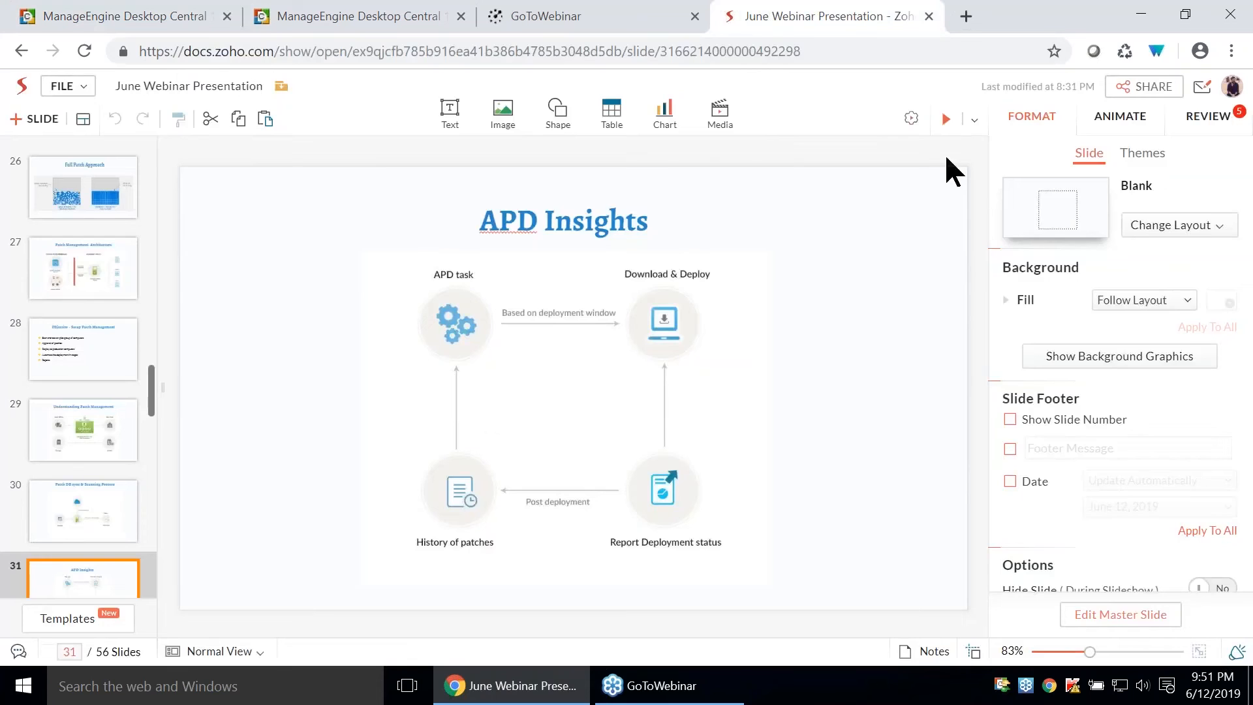
# Present the slides from APD Insights and advance to the Deployment during non-office hours slide.
pyautogui.click(944, 125)
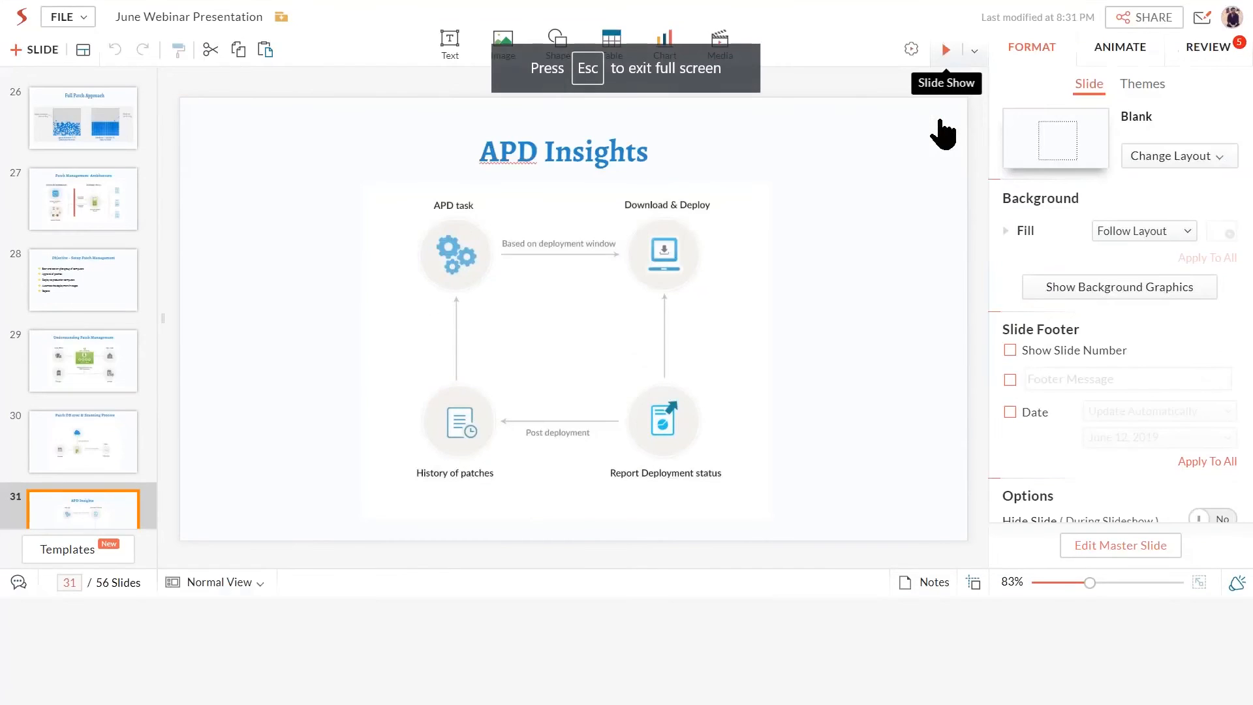
pyautogui.press('Right')
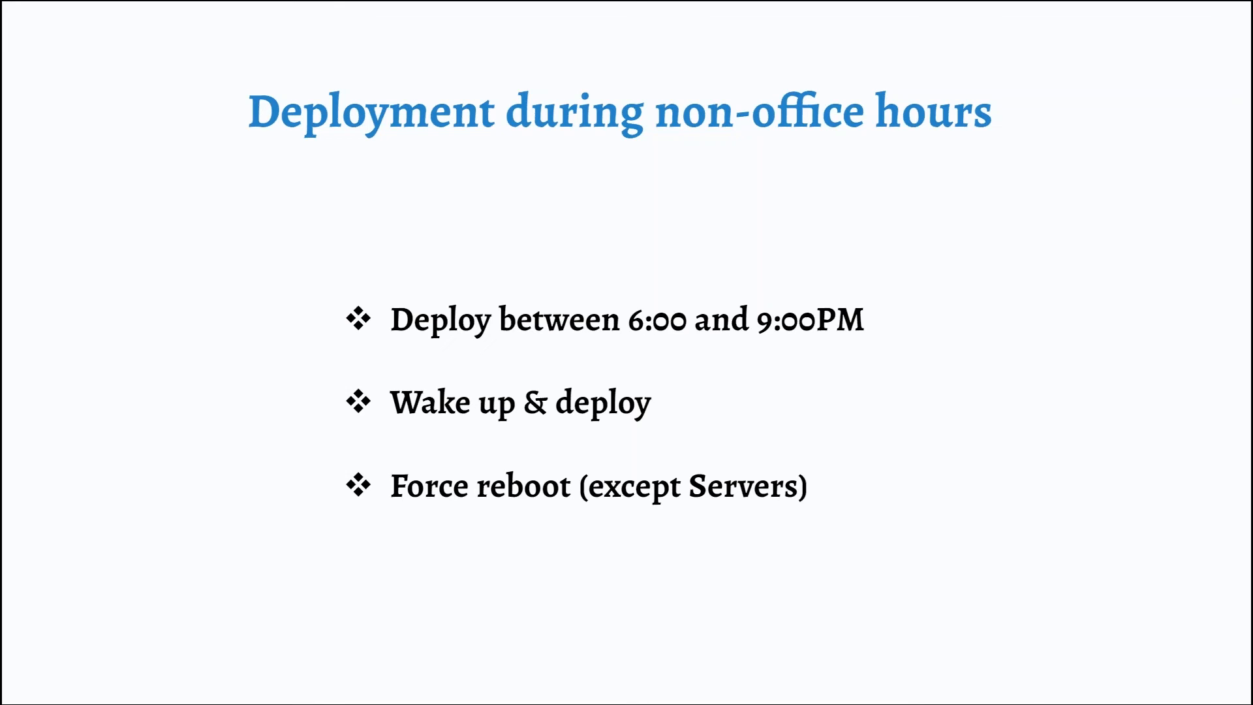
pyautogui.hotkey('alt', 'Tab')
# Switch to Desktop Central and start a new patch deployment policy, keeping its default name.
pyautogui.click(272, 14)
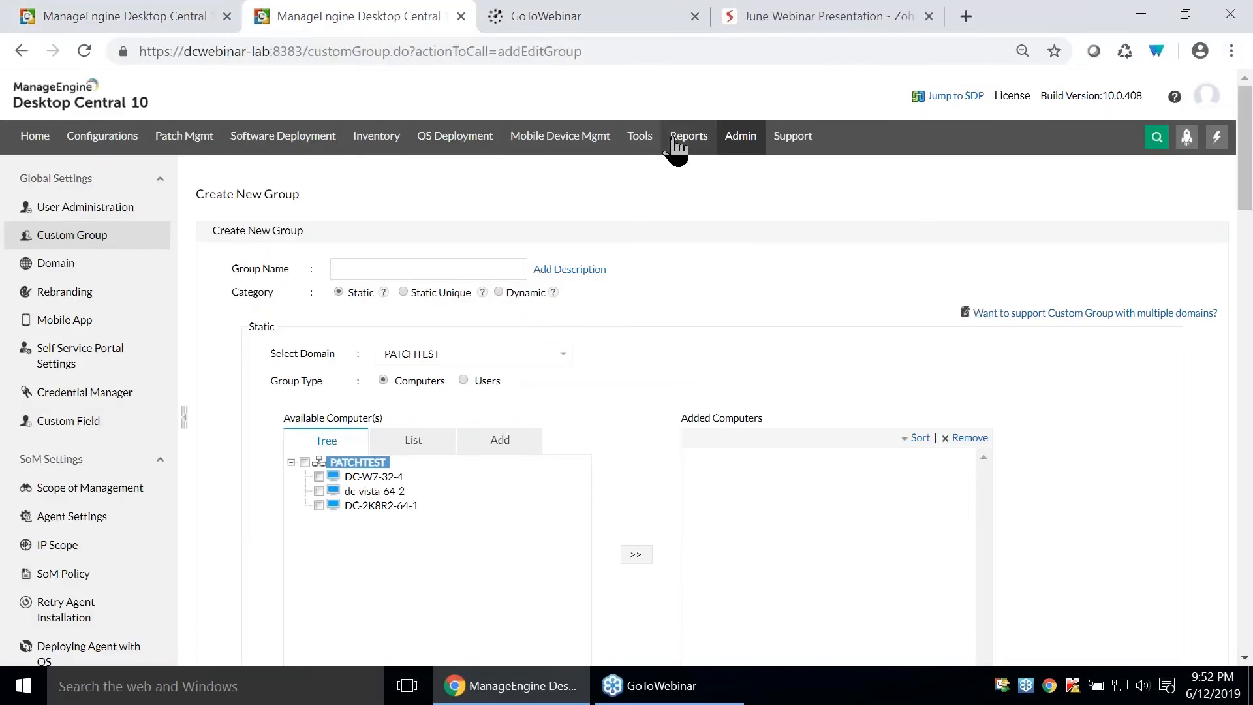
pyautogui.click(184, 135)
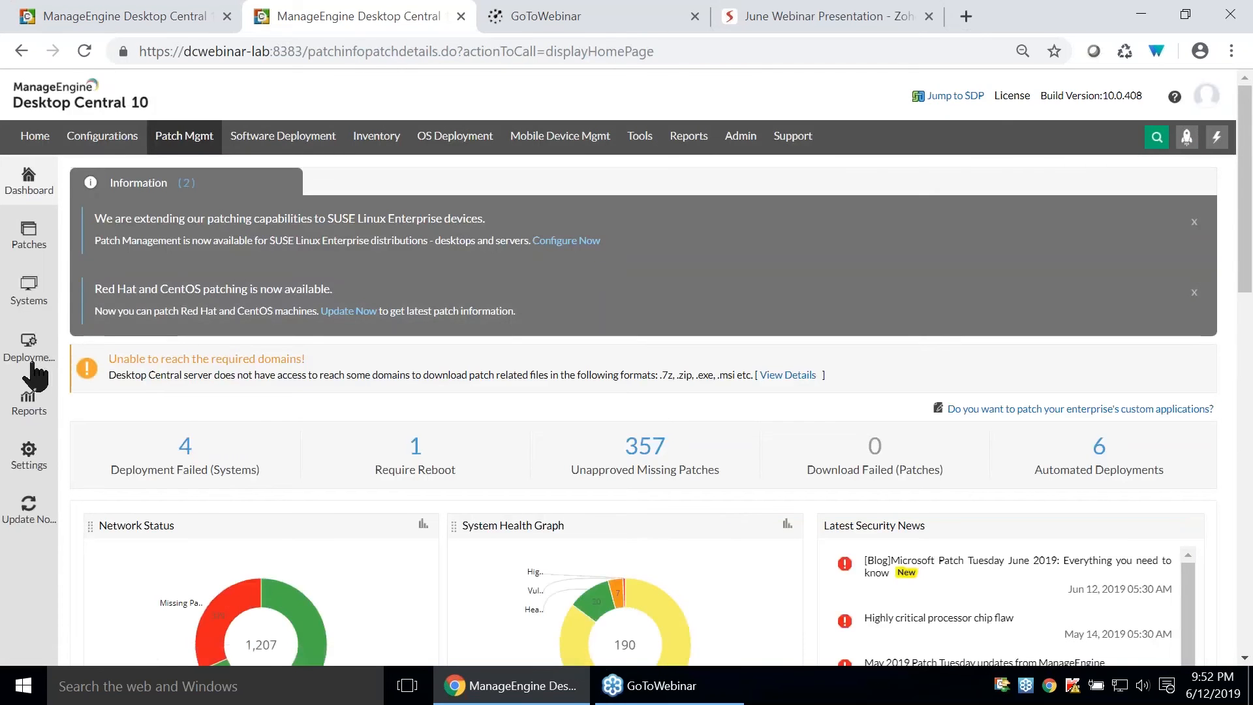
pyautogui.click(31, 364)
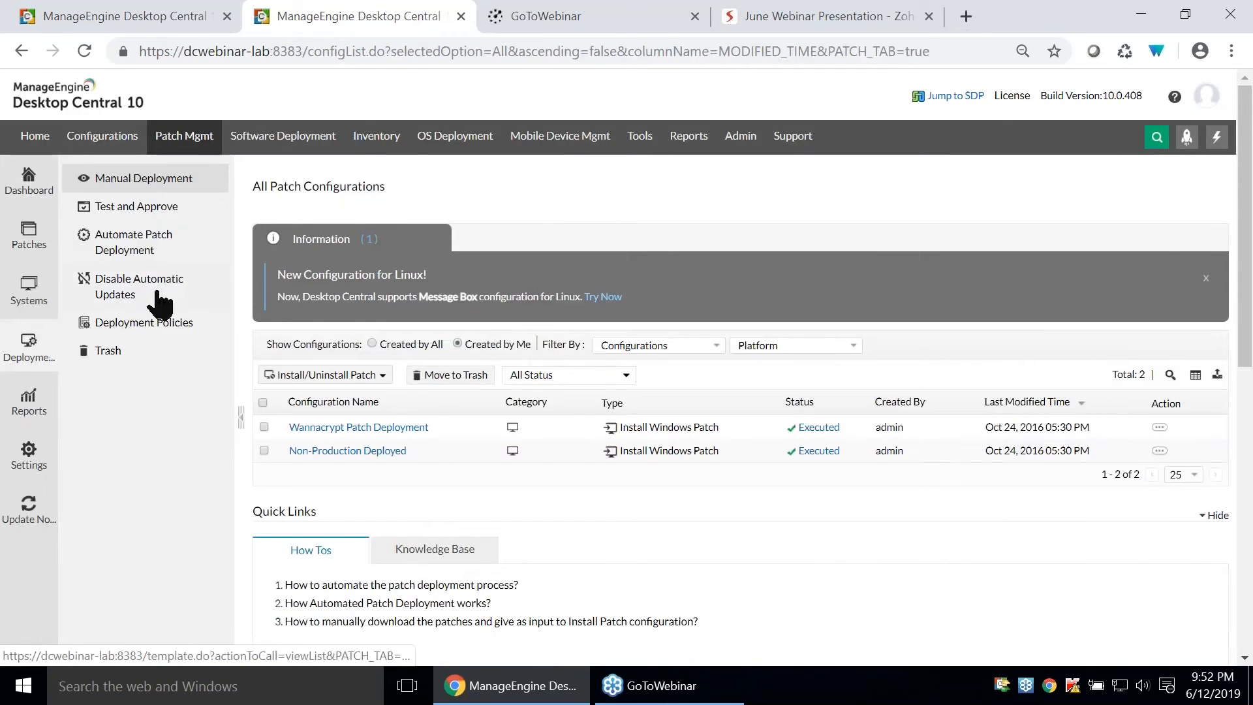
pyautogui.click(141, 322)
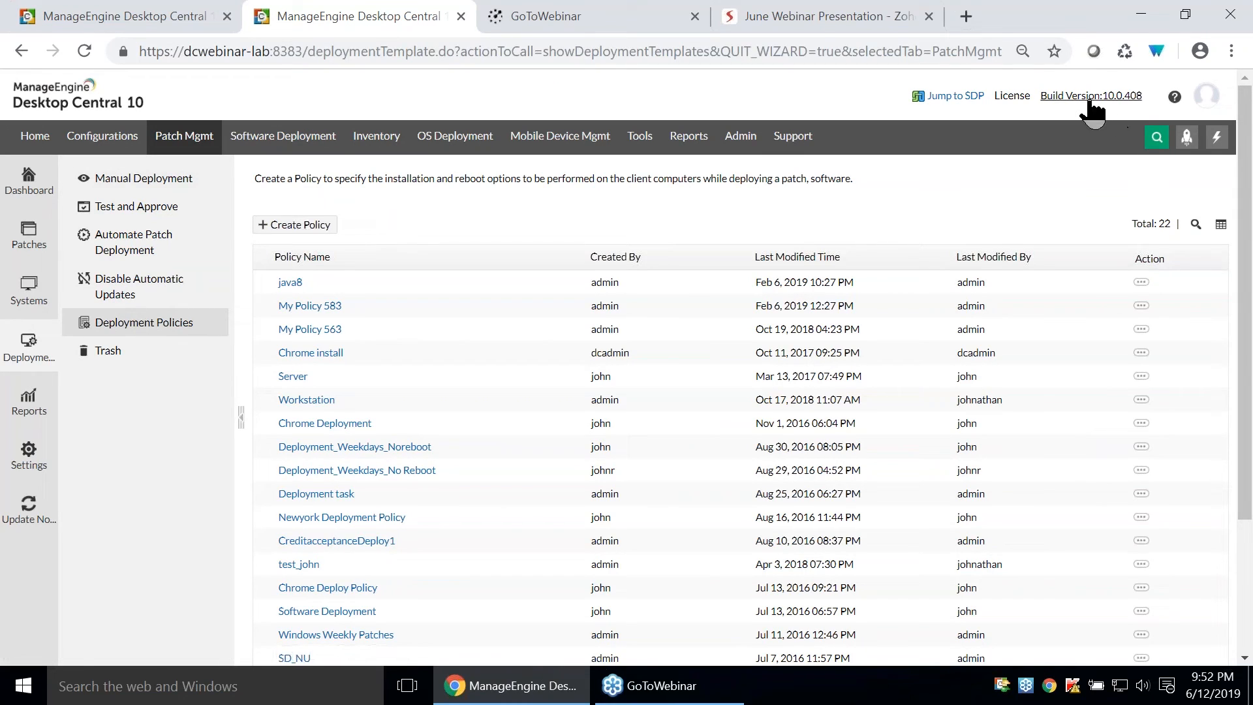
pyautogui.click(292, 227)
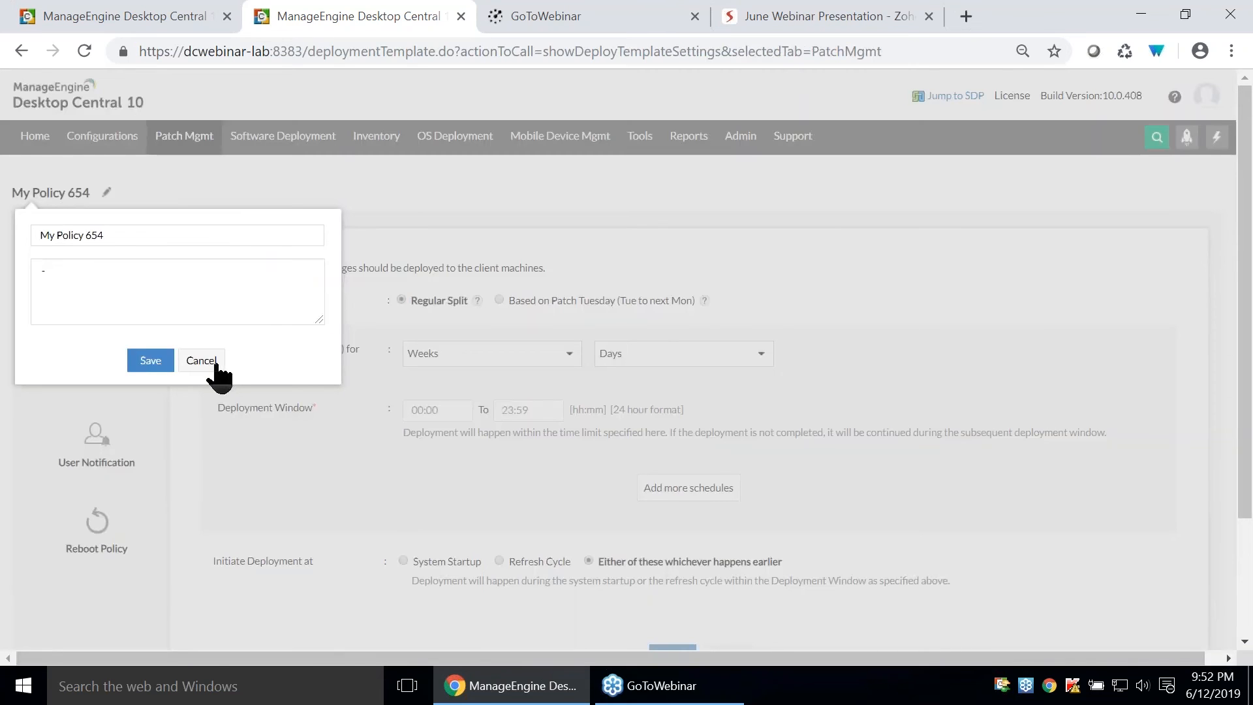
pyautogui.click(214, 363)
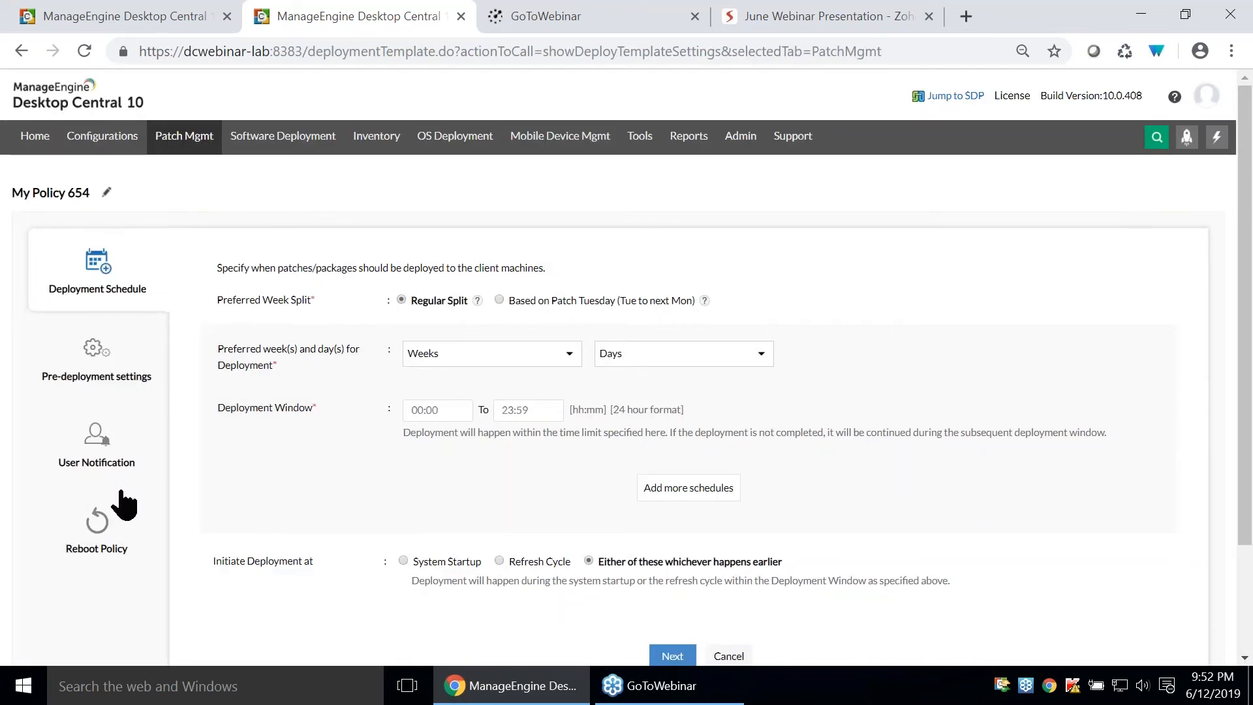
# Set the policy's post-deployment action to Reboot and choose Postpone reboot as the reboot method.
pyautogui.click(112, 532)
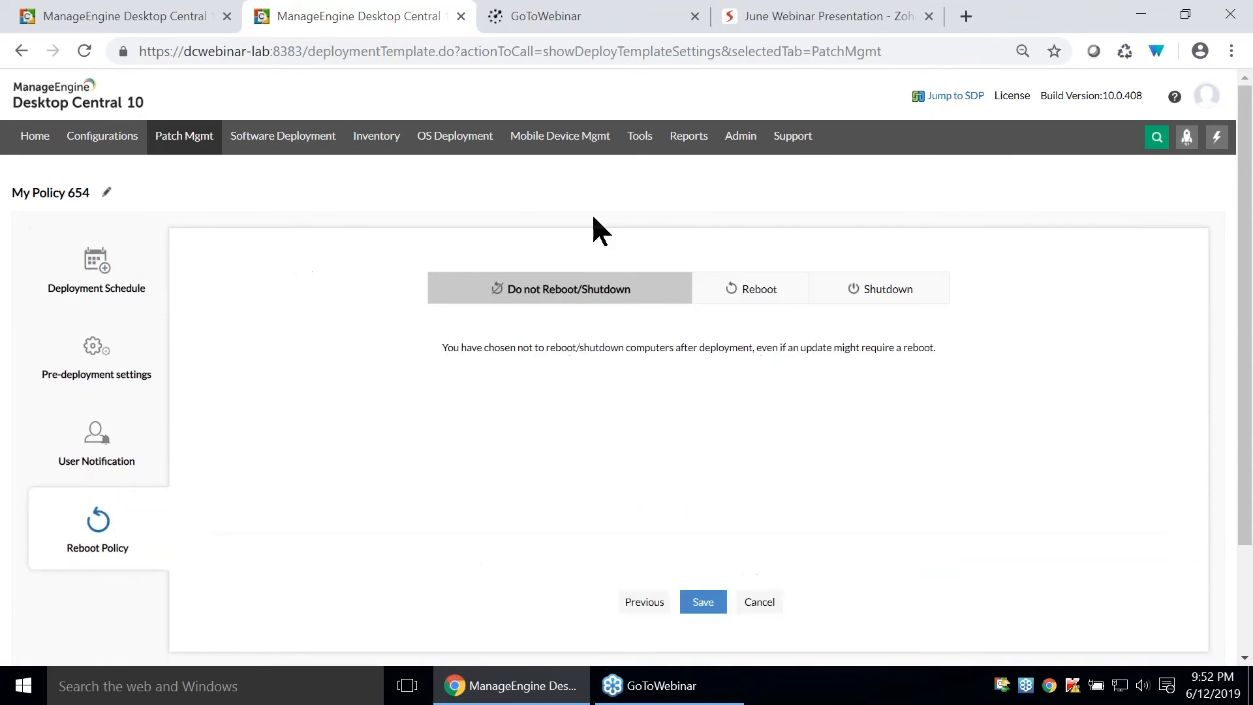
pyautogui.click(778, 302)
pyautogui.scroll(-3, 738, 309)
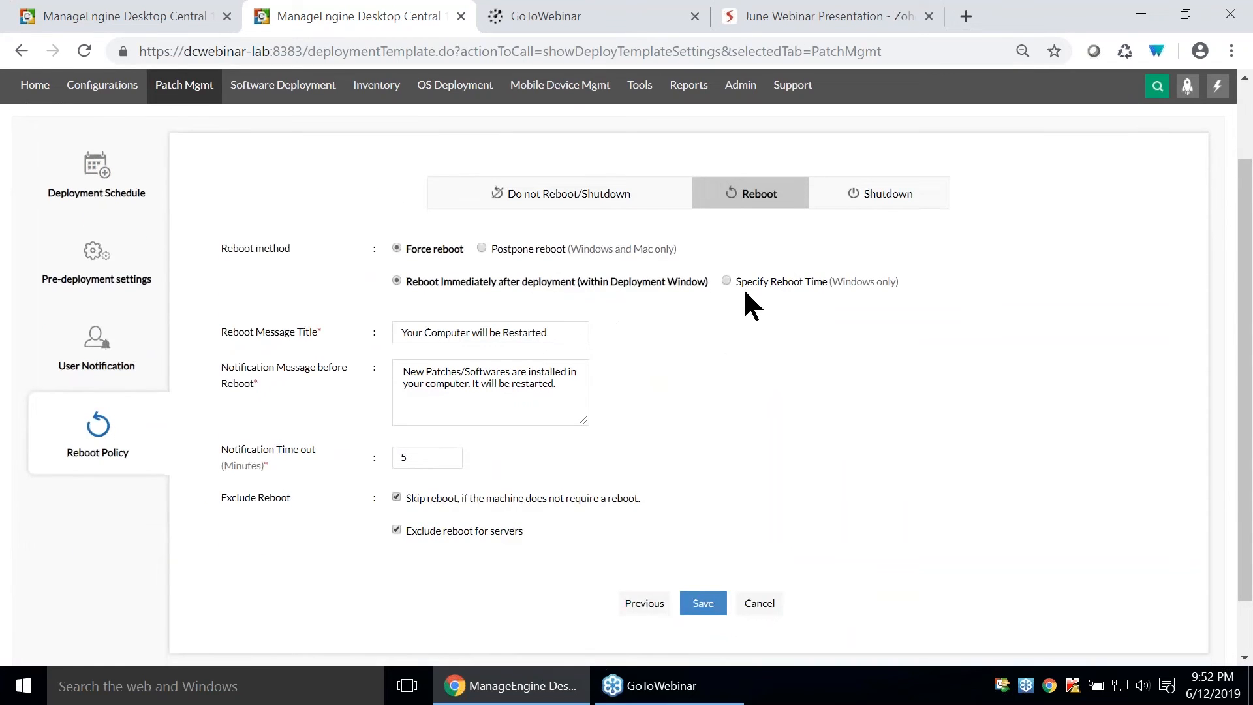
pyautogui.click(482, 249)
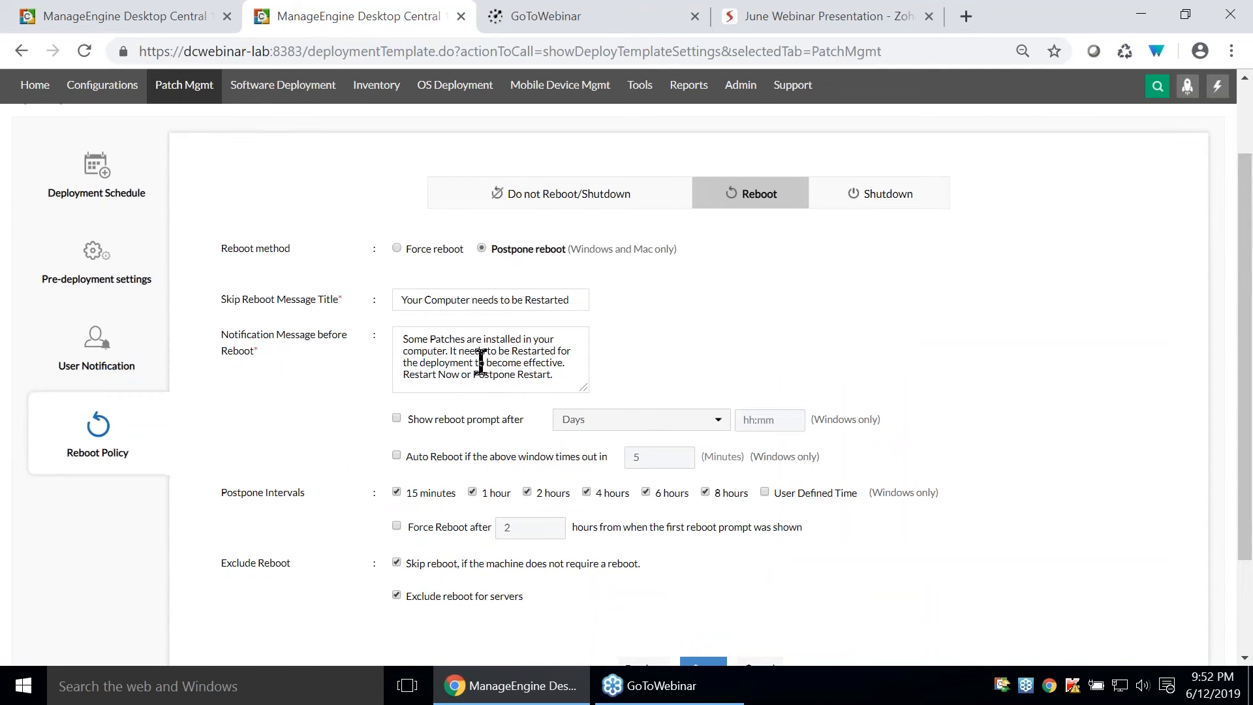
# Base the deployment schedule's preferred week split on Patch Tuesday and consult the example calendar explaining it.
pyautogui.scroll(3, 481, 362)
pyautogui.click(111, 294)
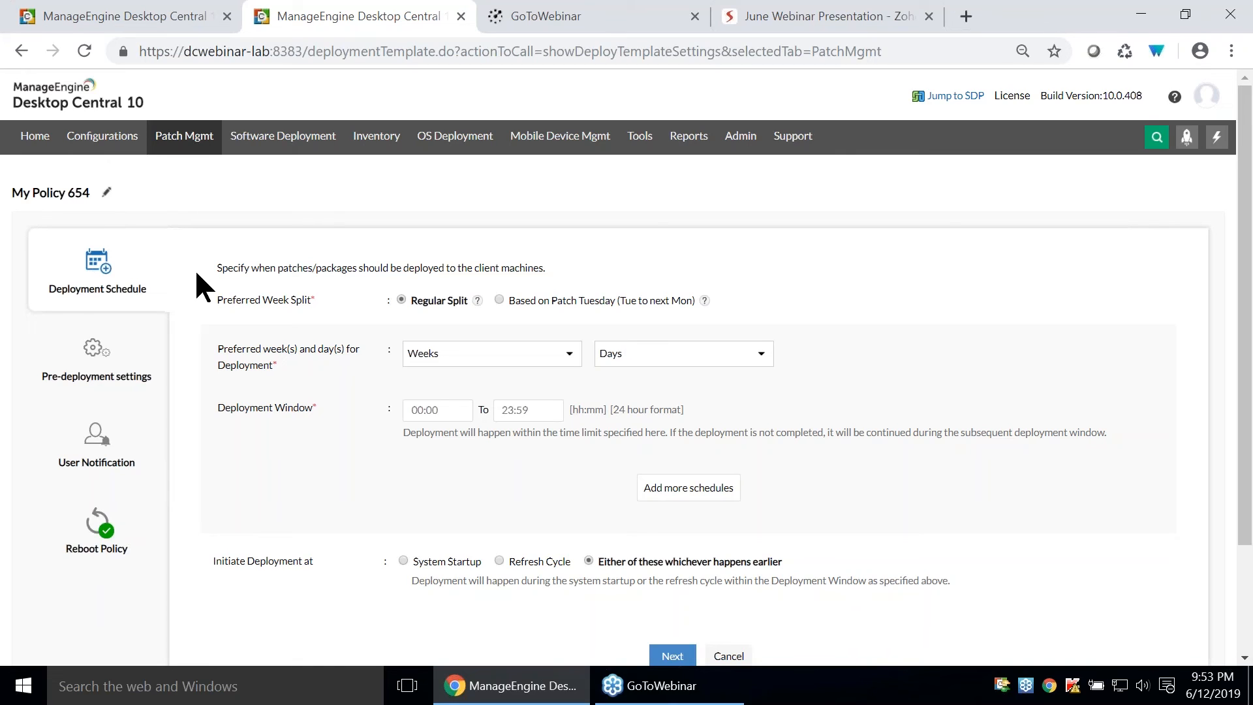
pyautogui.click(499, 299)
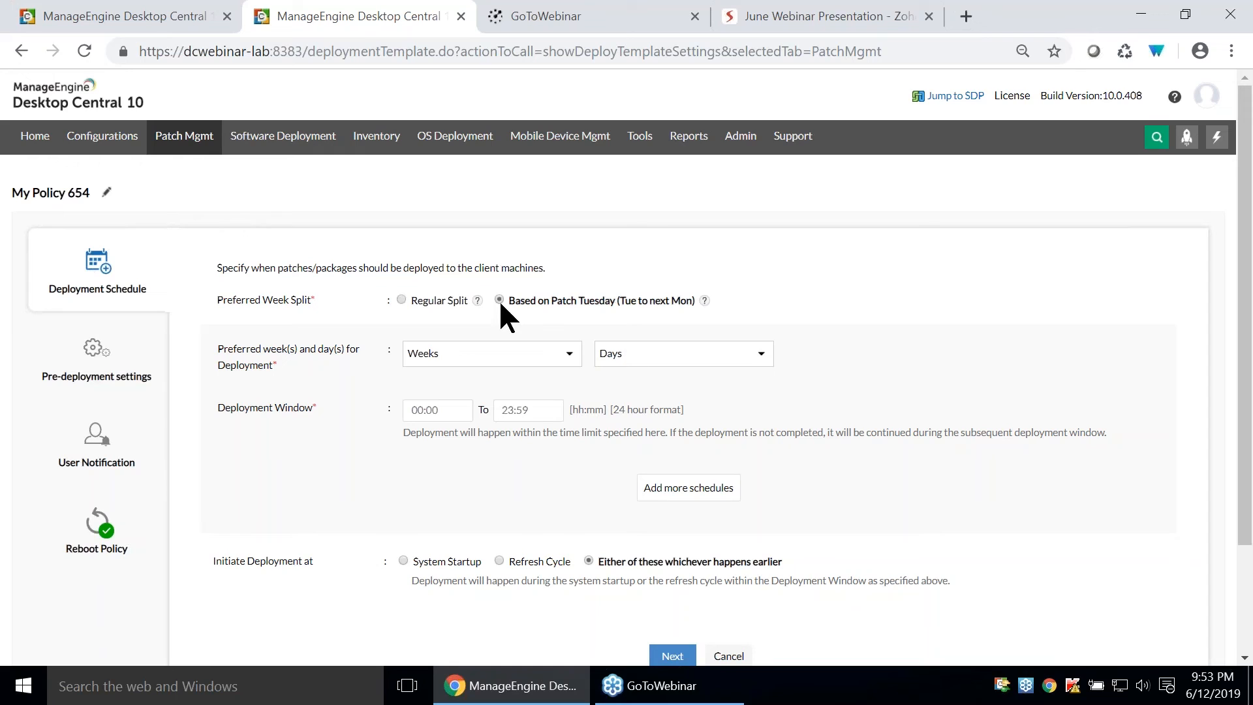
pyautogui.click(705, 301)
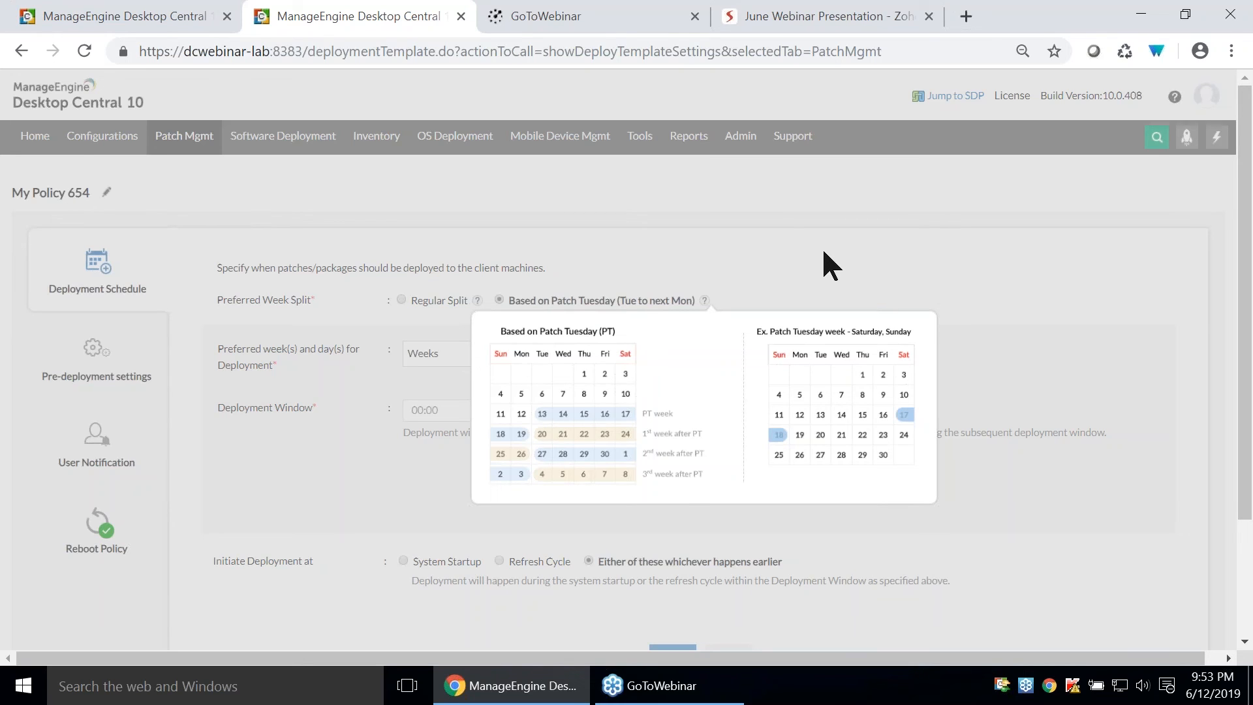
pyautogui.click(823, 264)
# Set the preferred deployment week to Patch Tuesday Week and the preferred day to Tuesday.
pyautogui.click(465, 363)
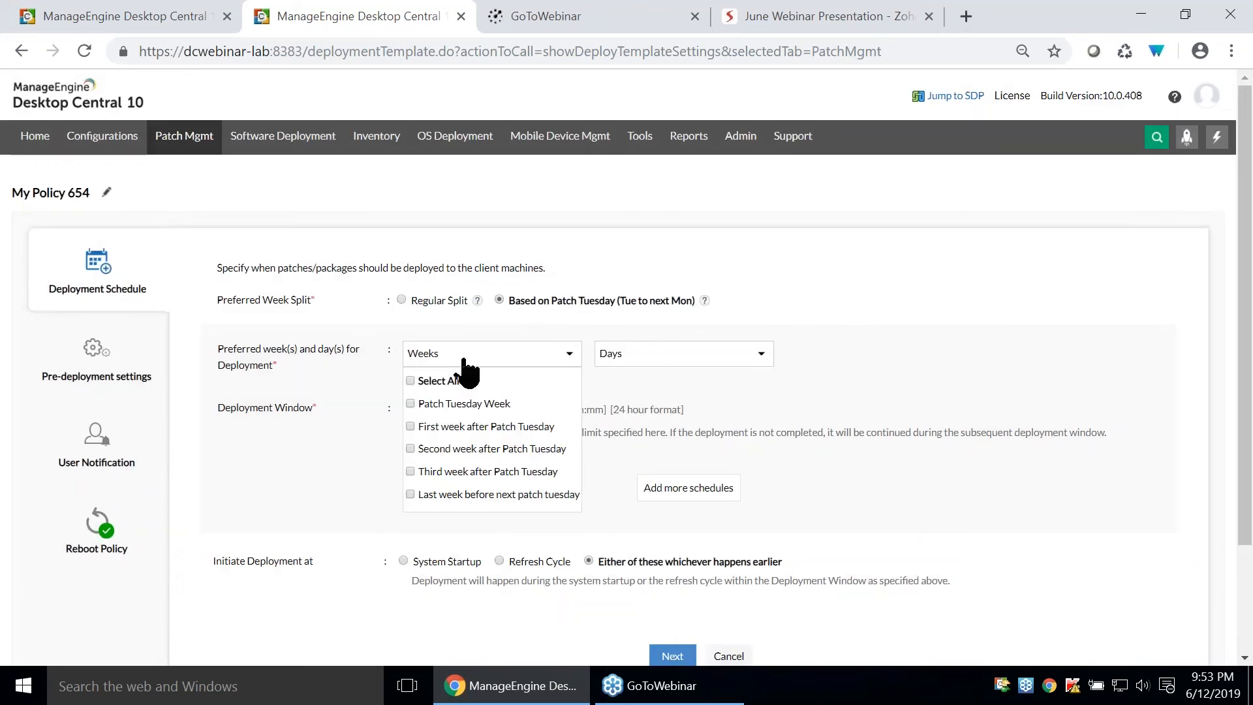
pyautogui.click(460, 405)
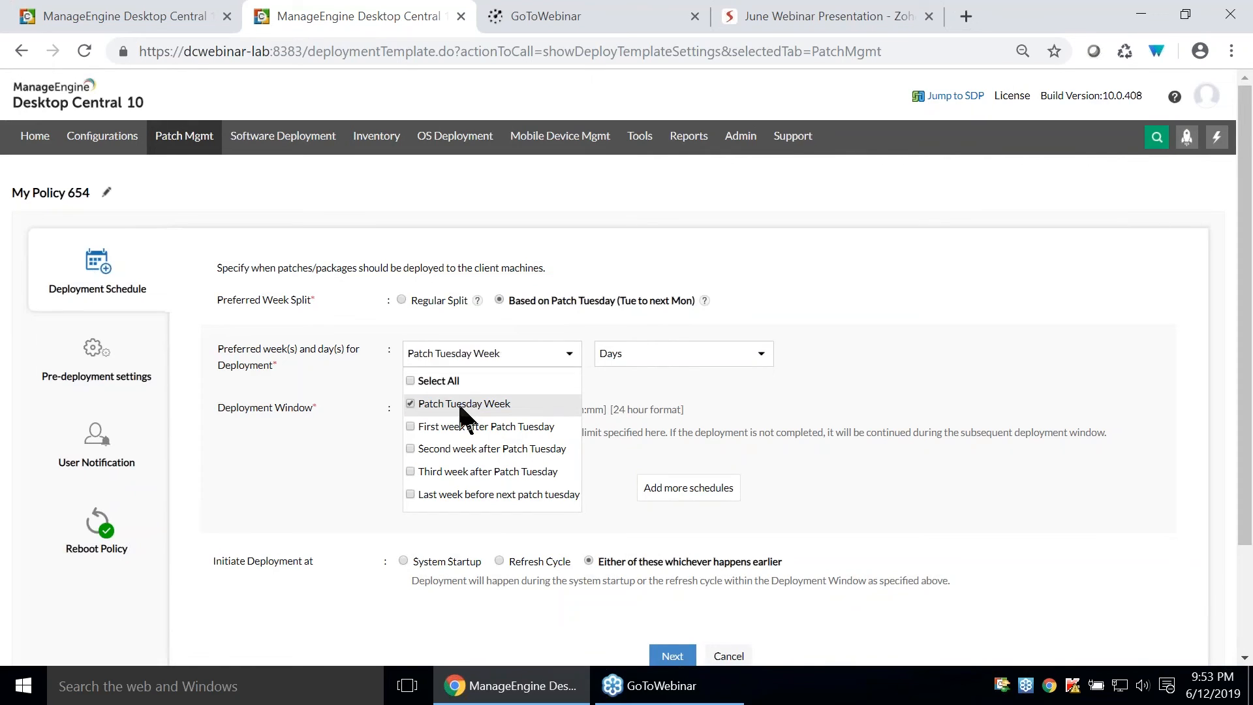
pyautogui.click(649, 357)
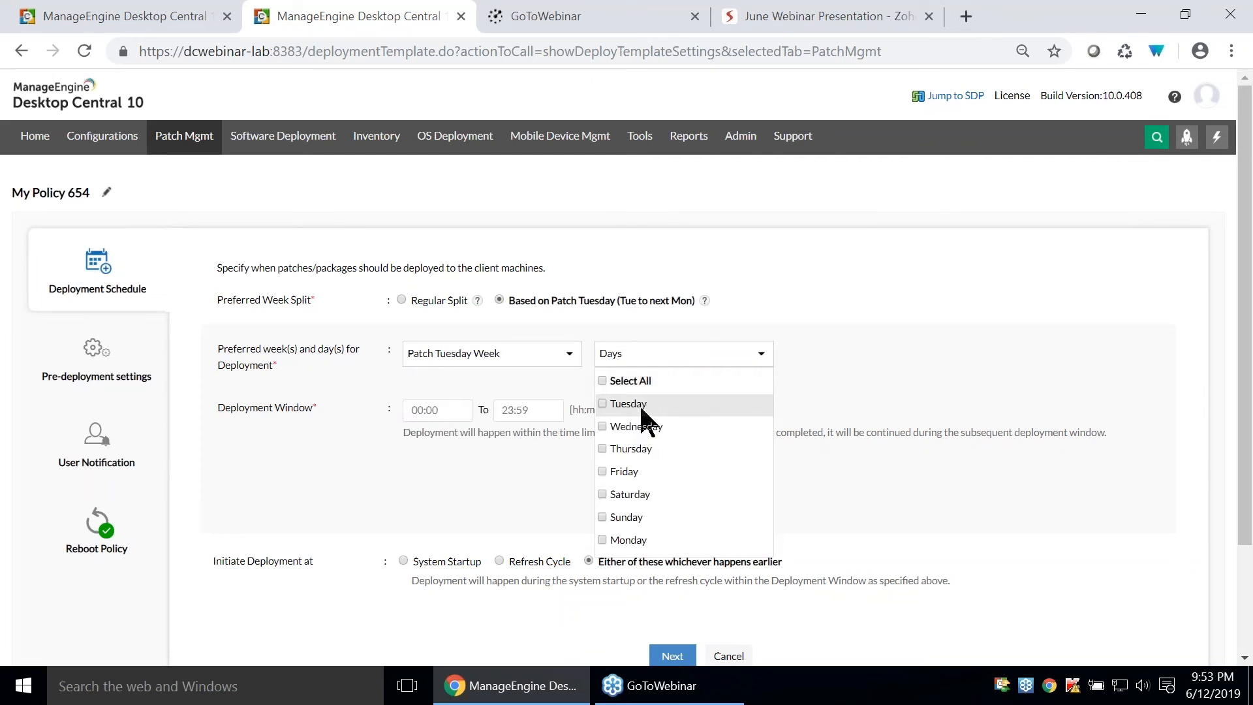
pyautogui.click(601, 402)
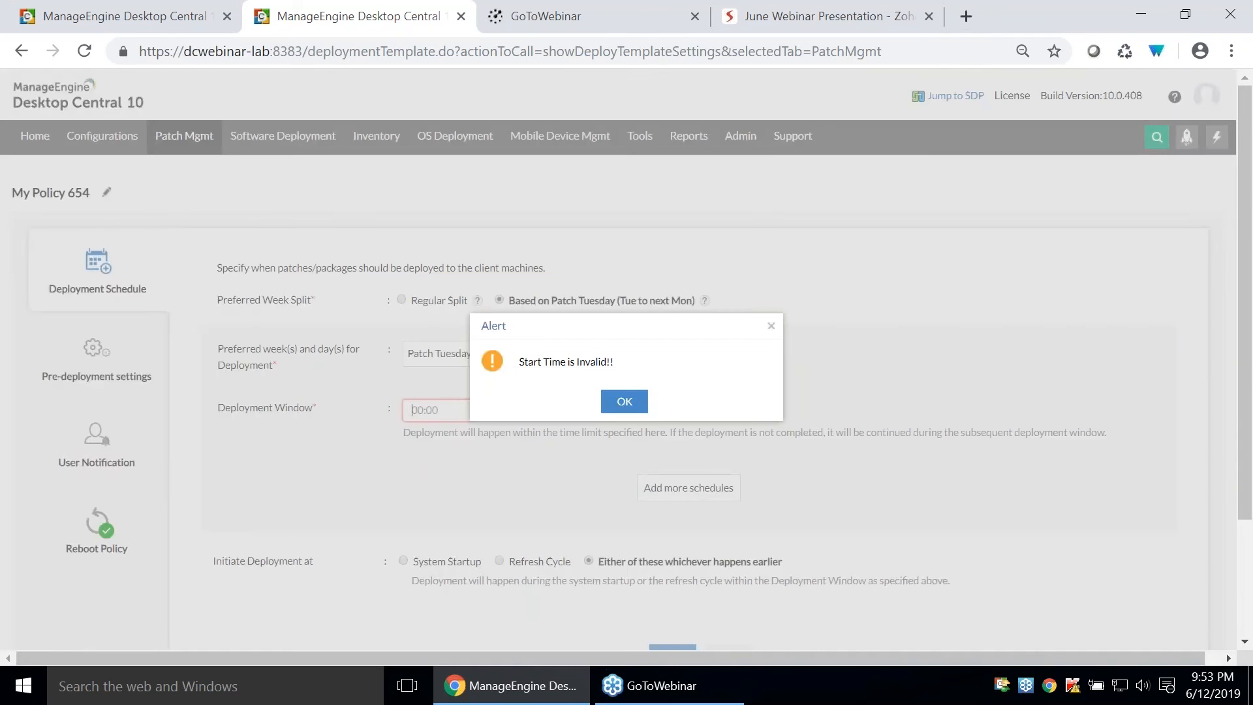
pyautogui.click(636, 408)
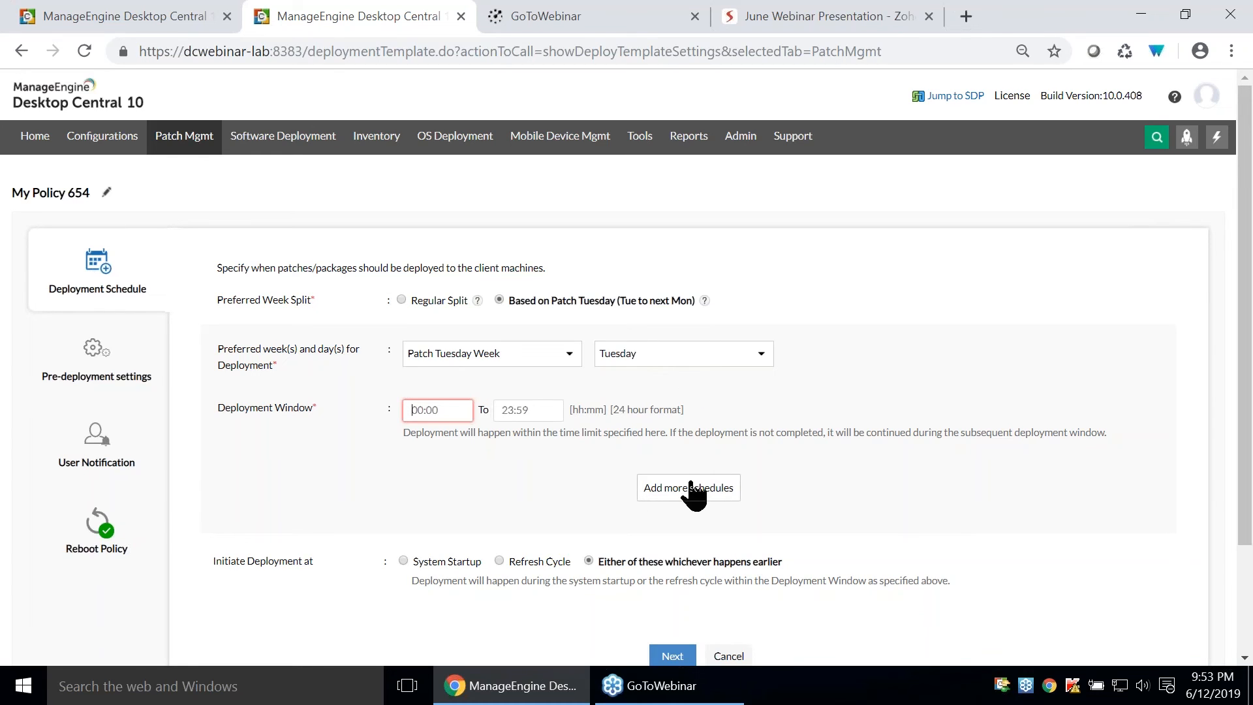
pyautogui.scroll(-2, 712, 470)
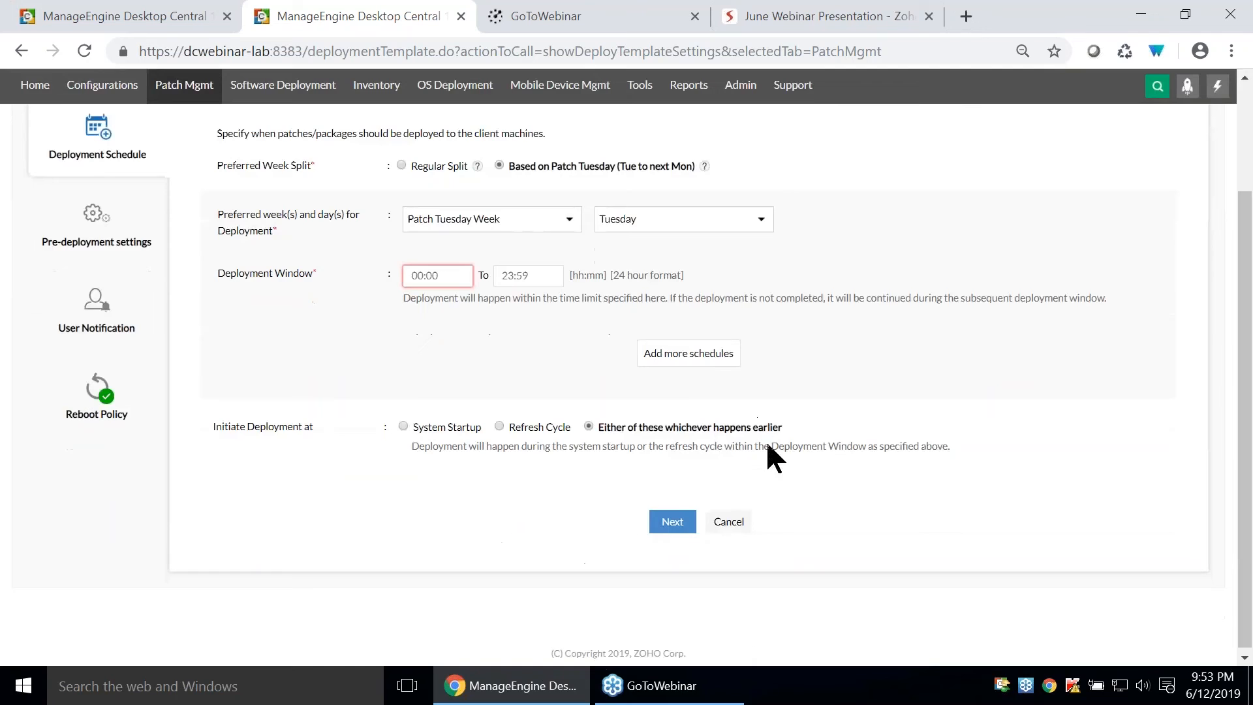
pyautogui.scroll(2, 679, 373)
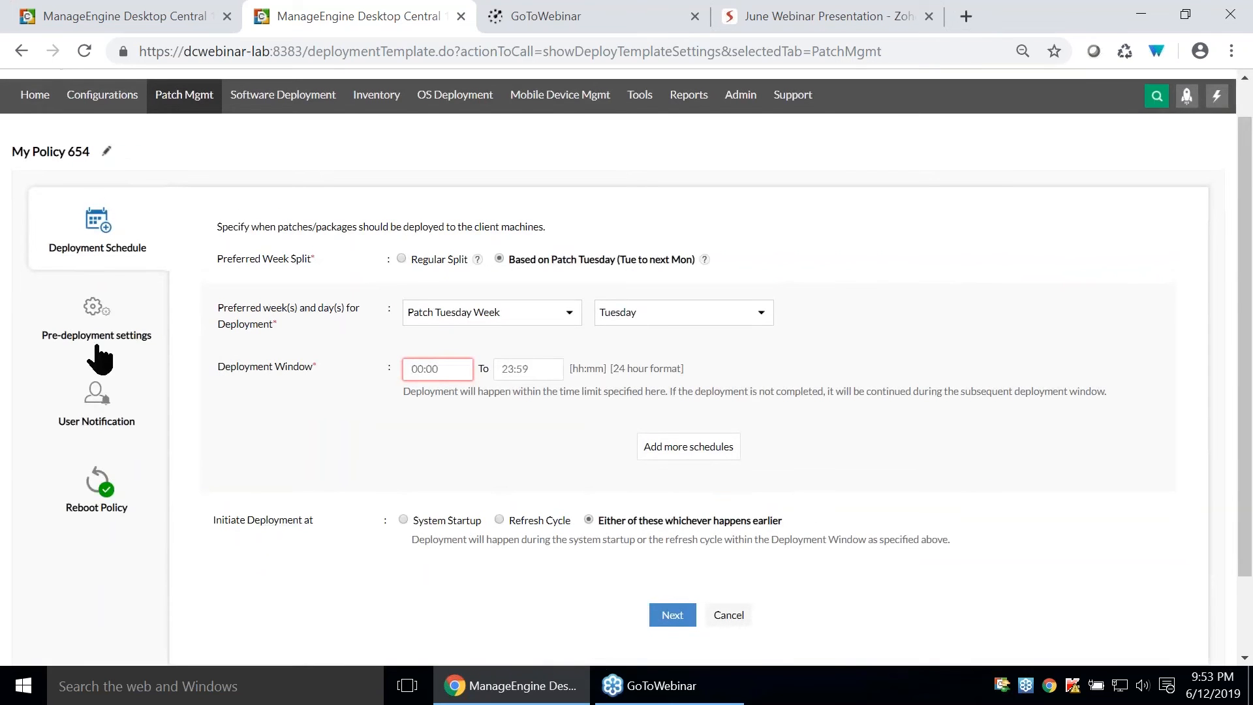
# Review the pre-deployment settings, then enable notifying users about deployment and allow users to skip deployment.
pyautogui.click(97, 337)
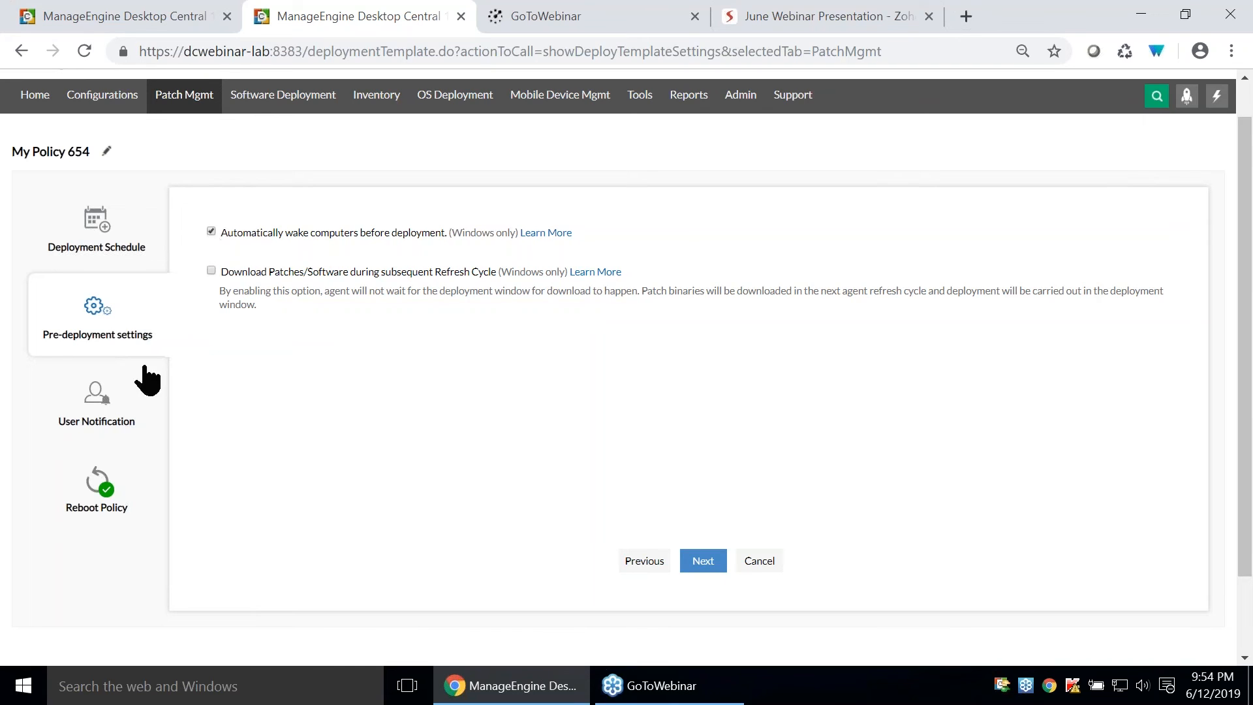
pyautogui.click(127, 413)
pyautogui.click(459, 234)
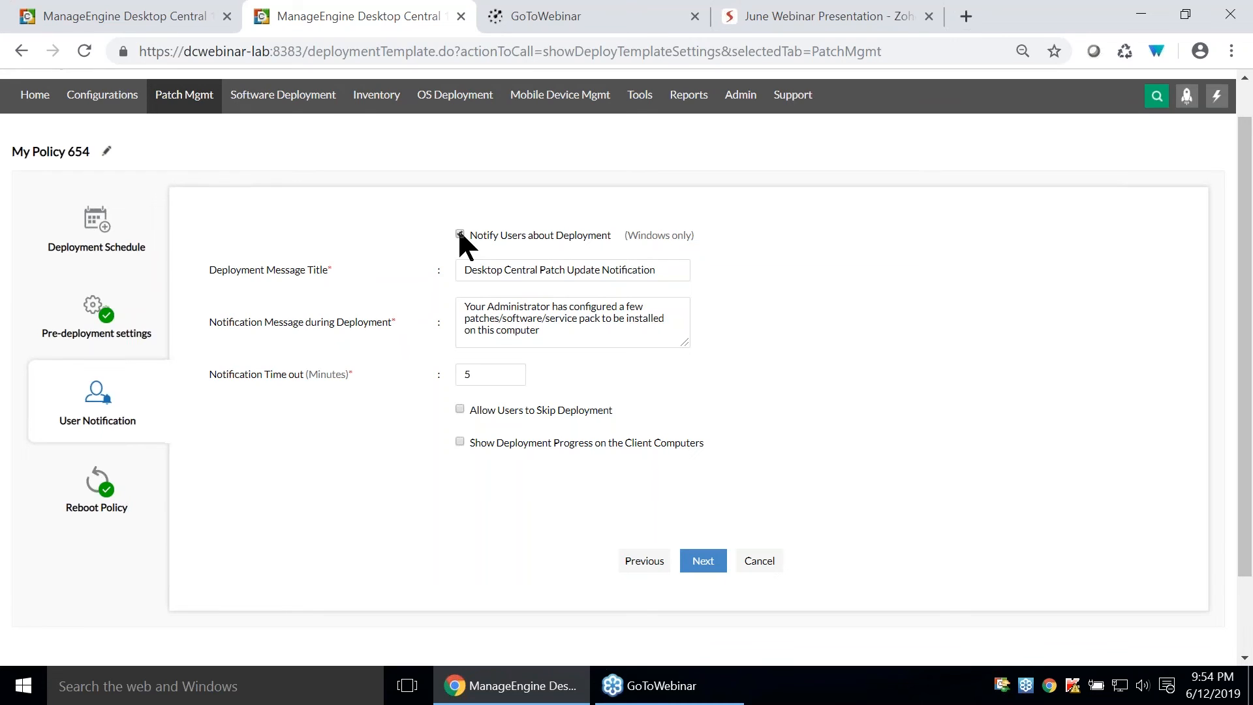
pyautogui.click(600, 331)
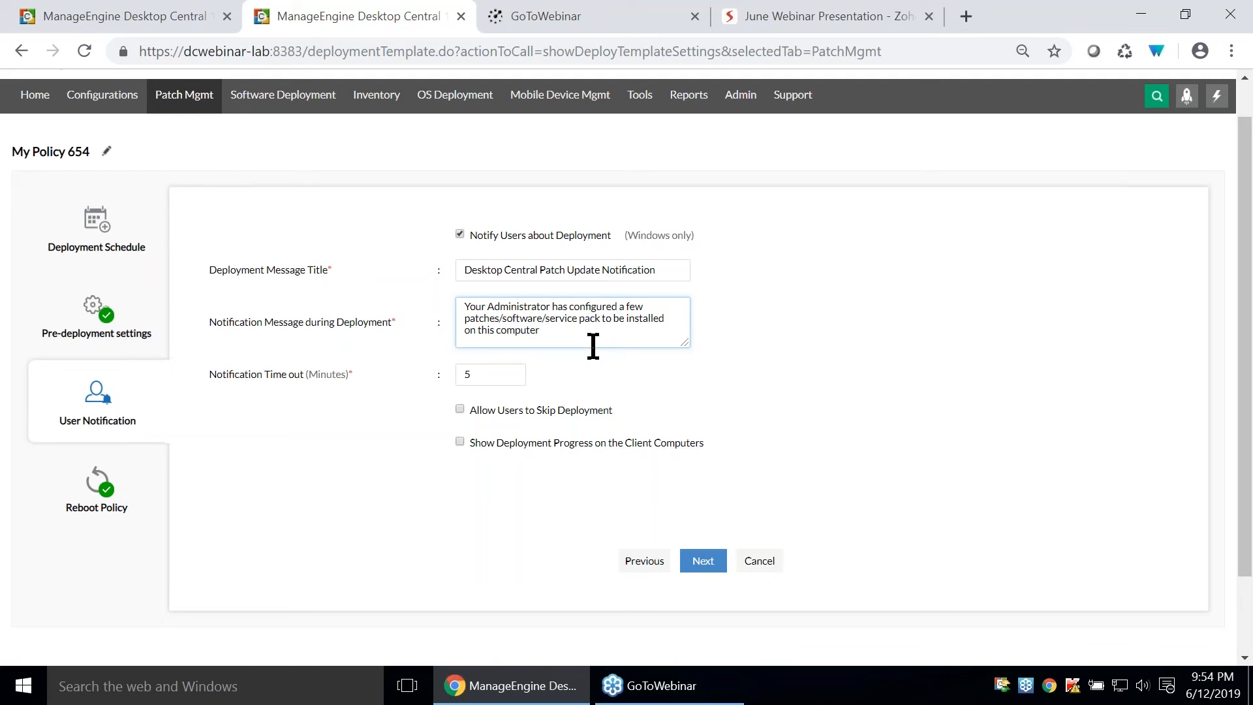
pyautogui.click(460, 409)
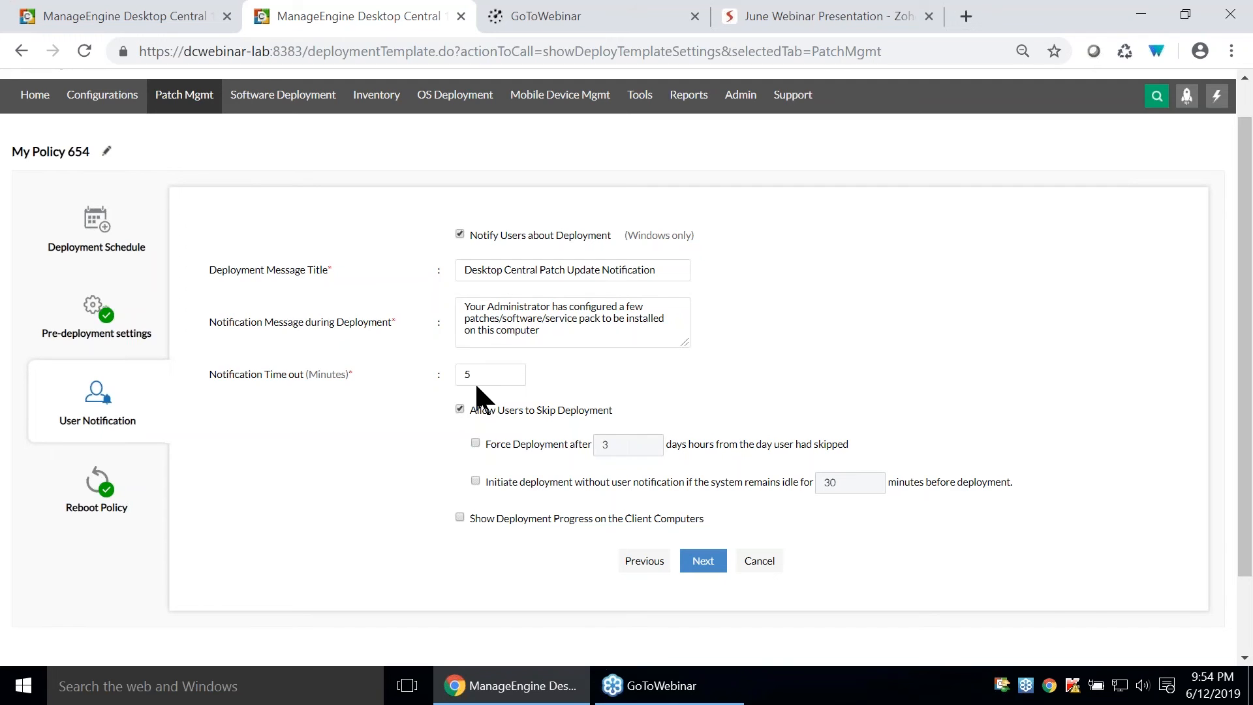
# Change the policy's reboot method to Force reboot with the Specify Reboot Time option.
pyautogui.click(99, 499)
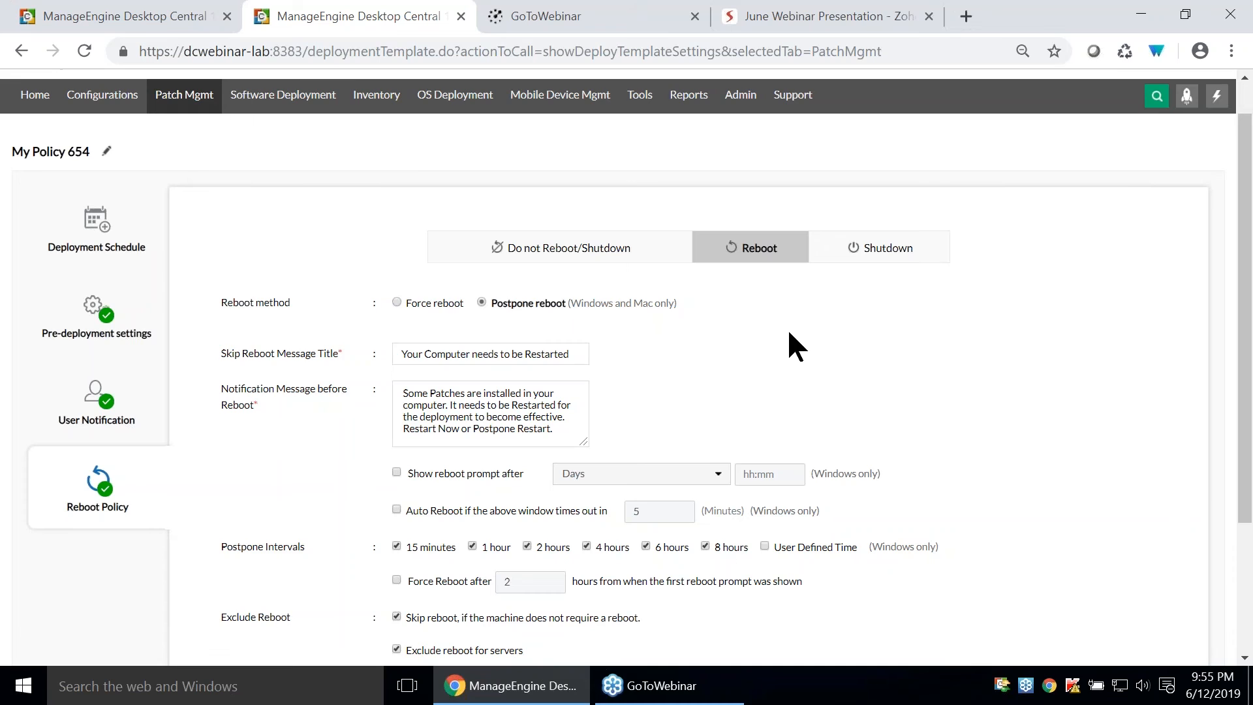
pyautogui.click(397, 303)
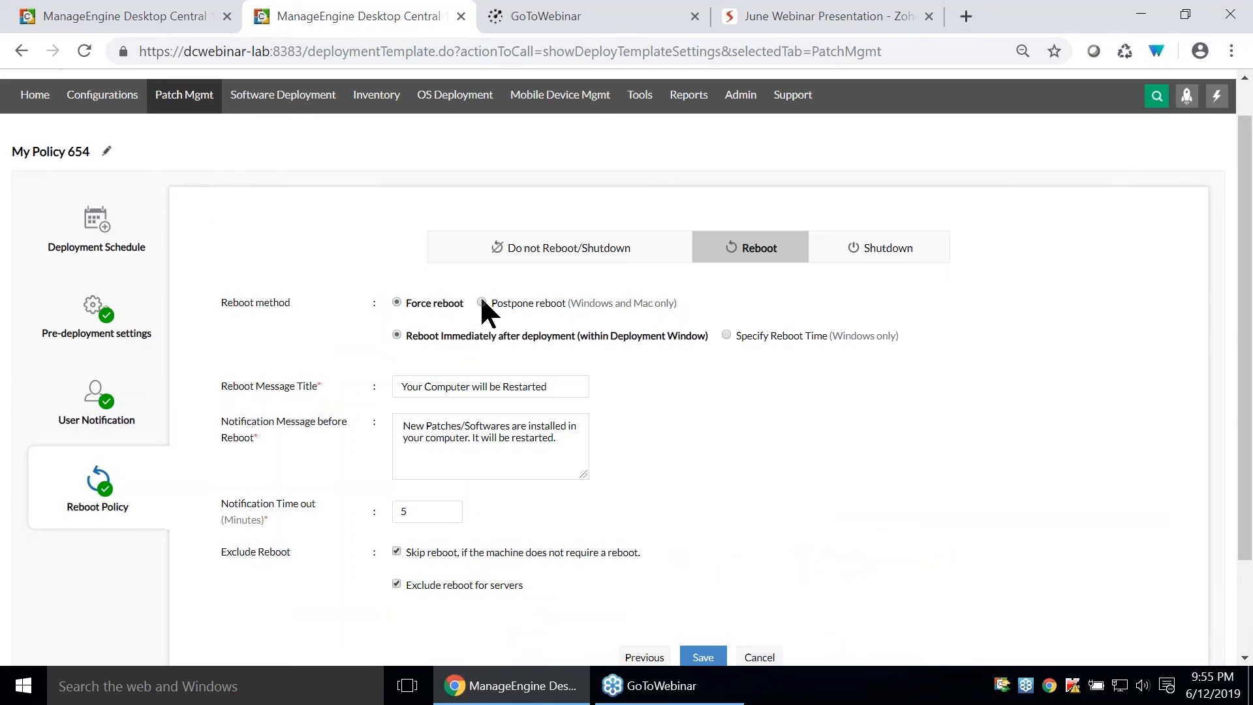
pyautogui.click(481, 302)
pyautogui.click(397, 302)
pyautogui.click(727, 334)
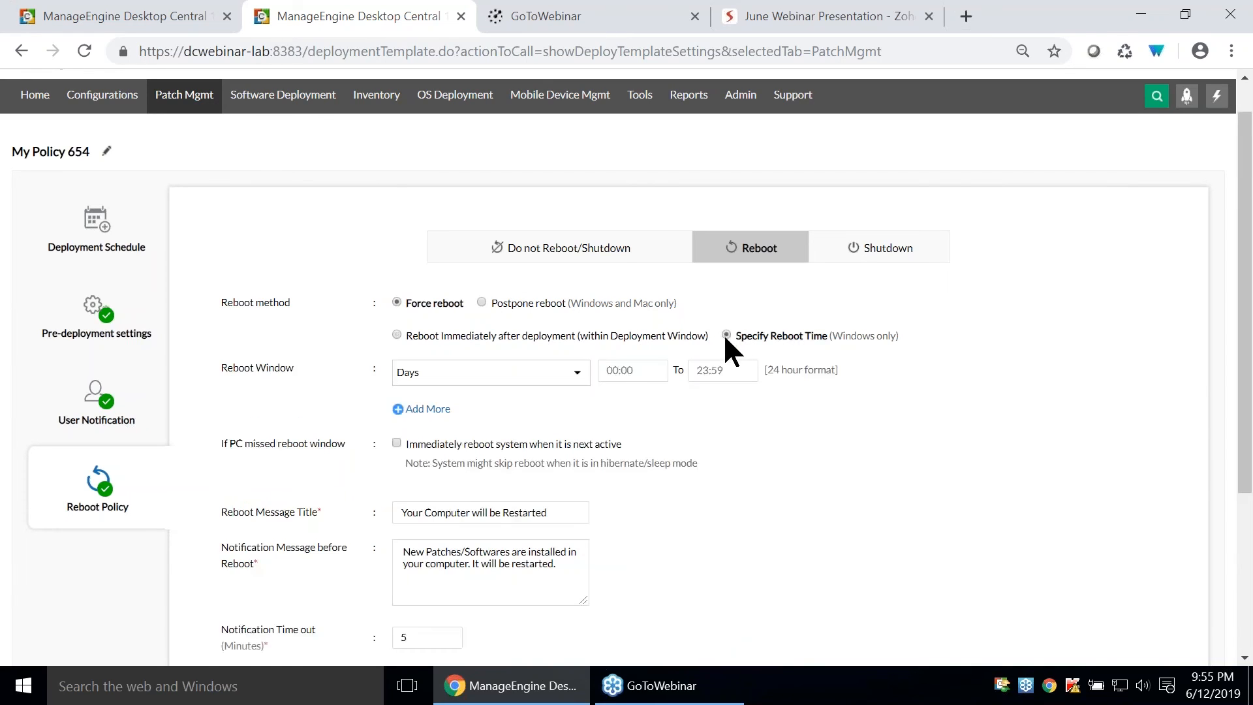
# Set the day of the first reboot window to Friday.
pyautogui.click(537, 376)
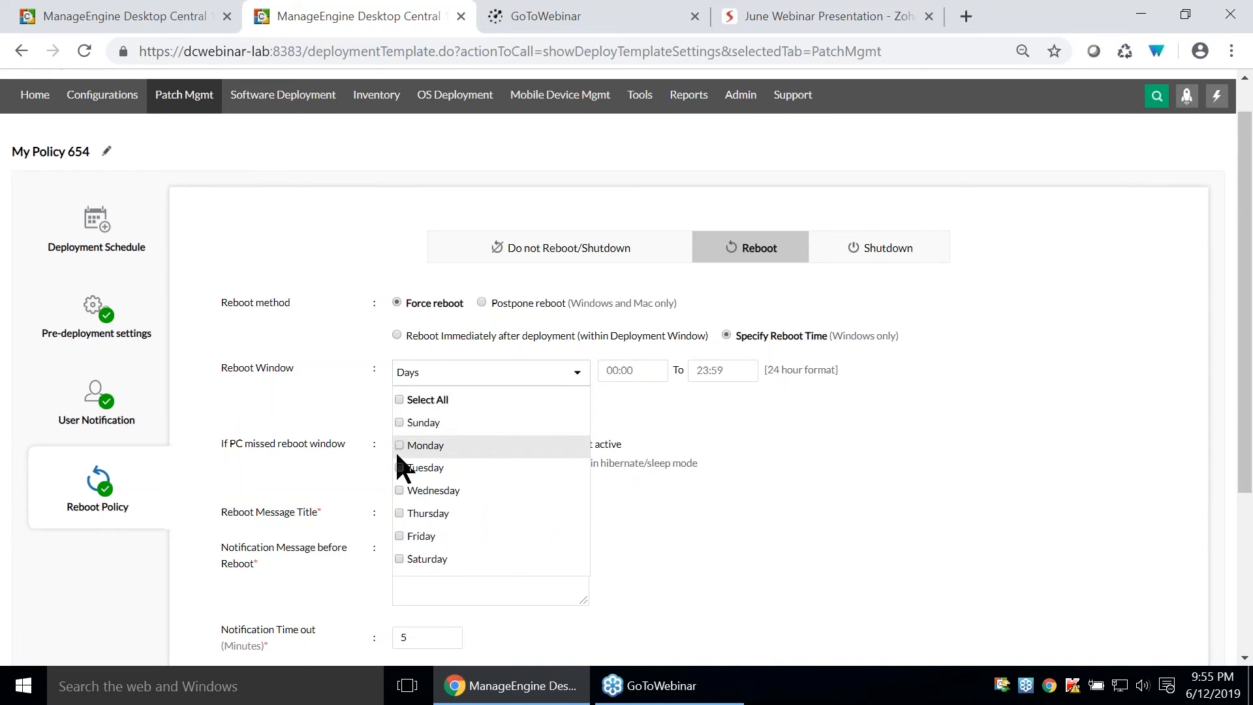
pyautogui.click(399, 445)
pyautogui.click(399, 445)
pyautogui.click(398, 534)
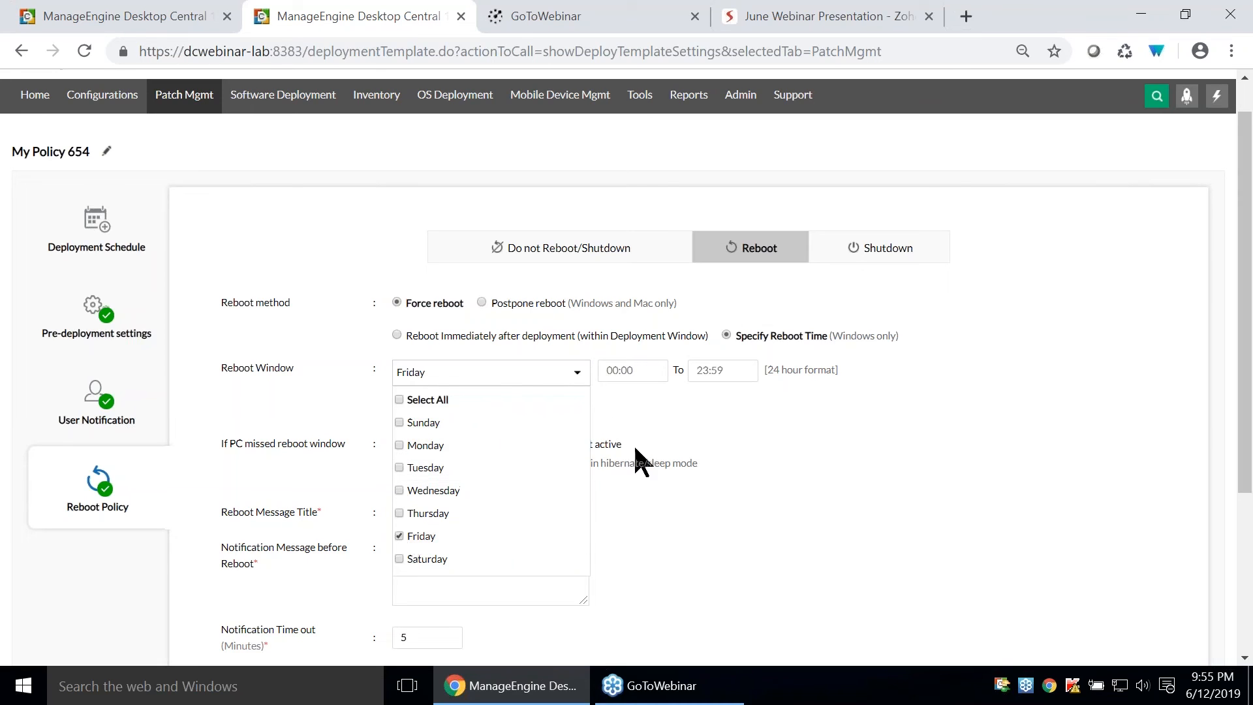
pyautogui.click(681, 408)
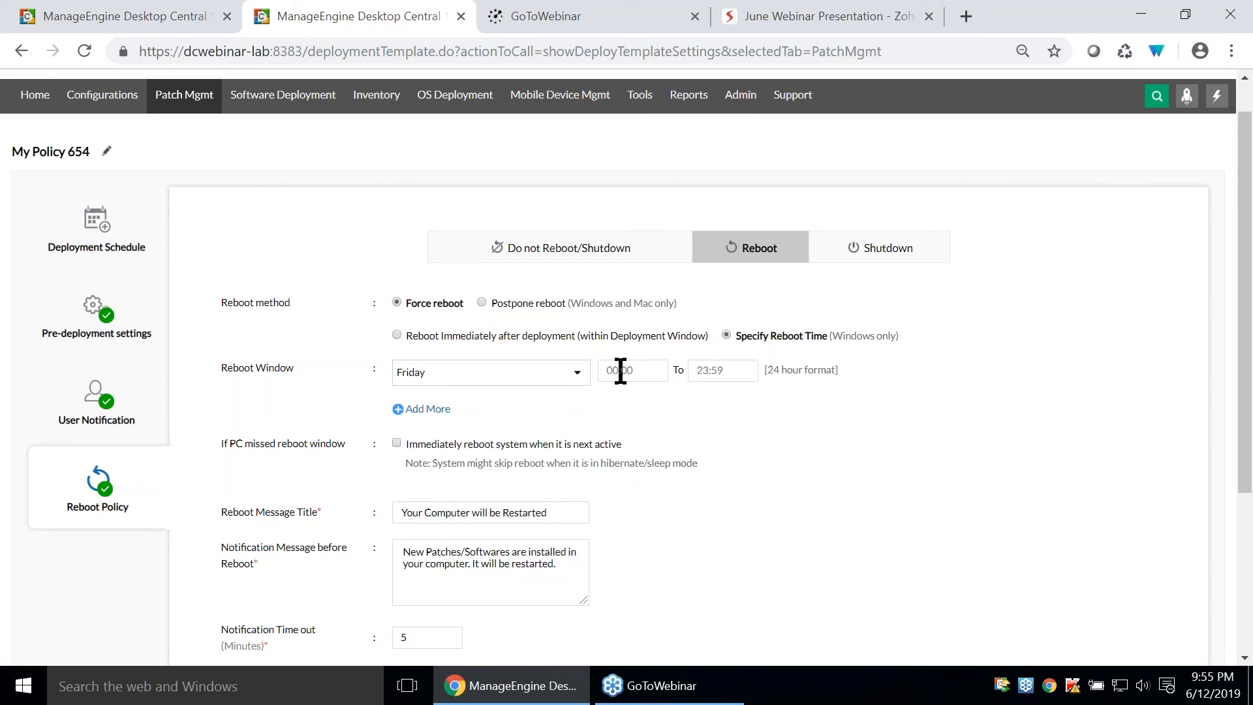
pyautogui.click(621, 370)
# Add a second reboot window for Monday and enable immediate reboot when a system that missed the window is next active.
pyautogui.click(410, 410)
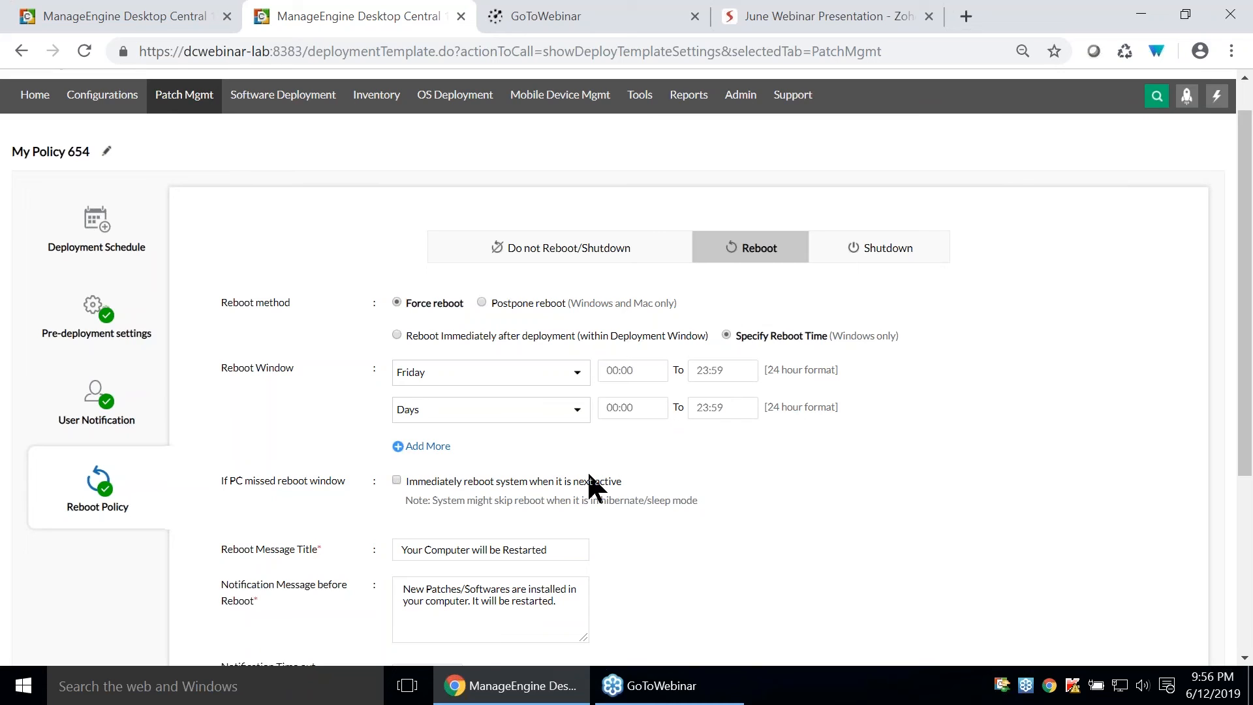
pyautogui.click(558, 409)
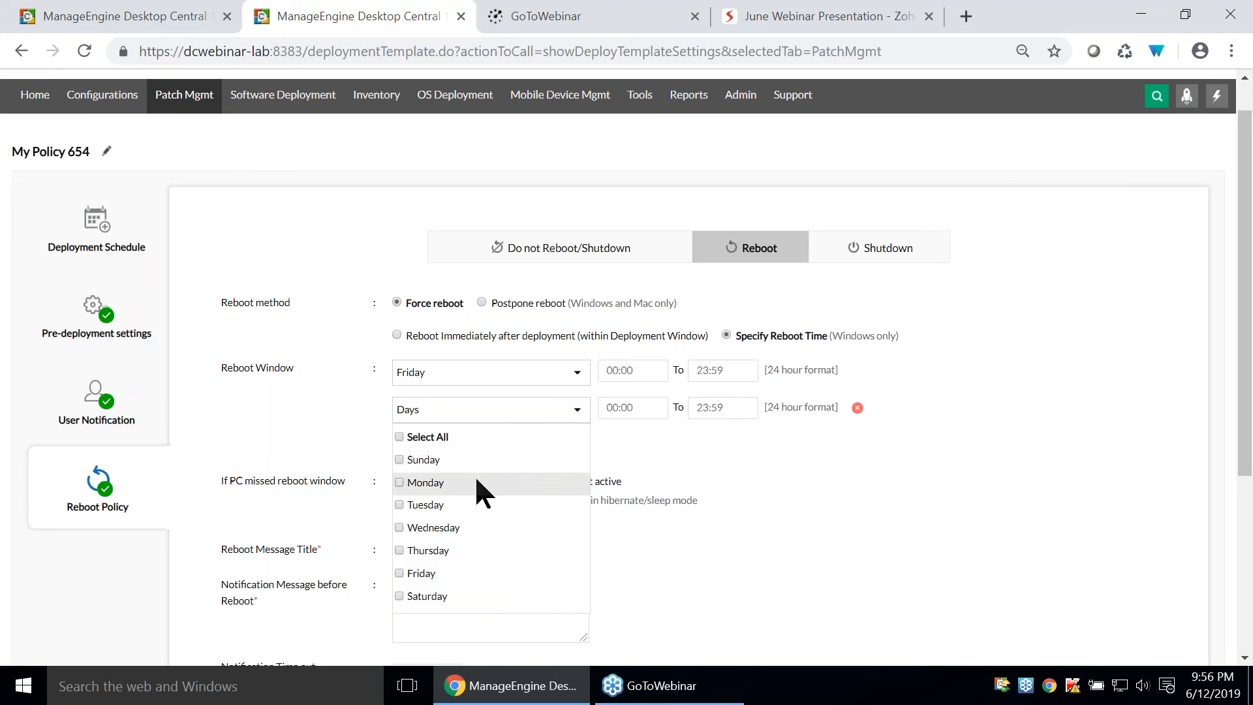
pyautogui.click(475, 478)
pyautogui.moveTo(899, 410)
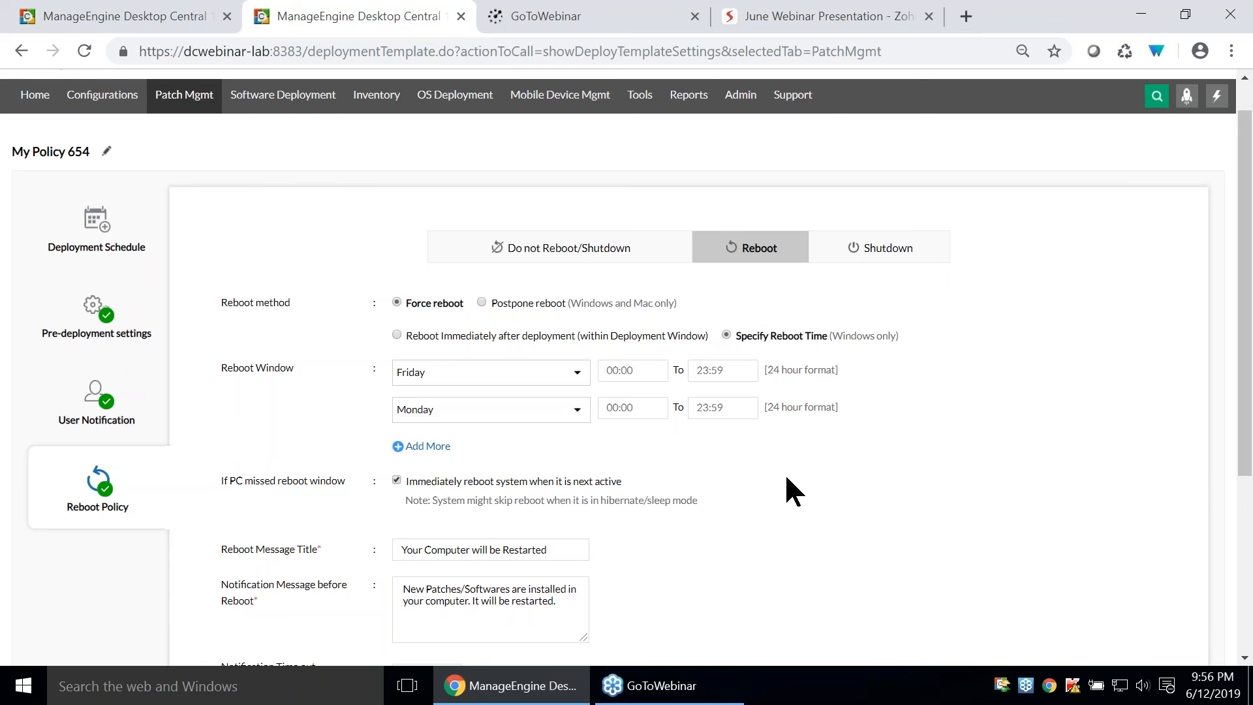
pyautogui.scroll(-2, 786, 479)
pyautogui.scroll(-2, 783, 489)
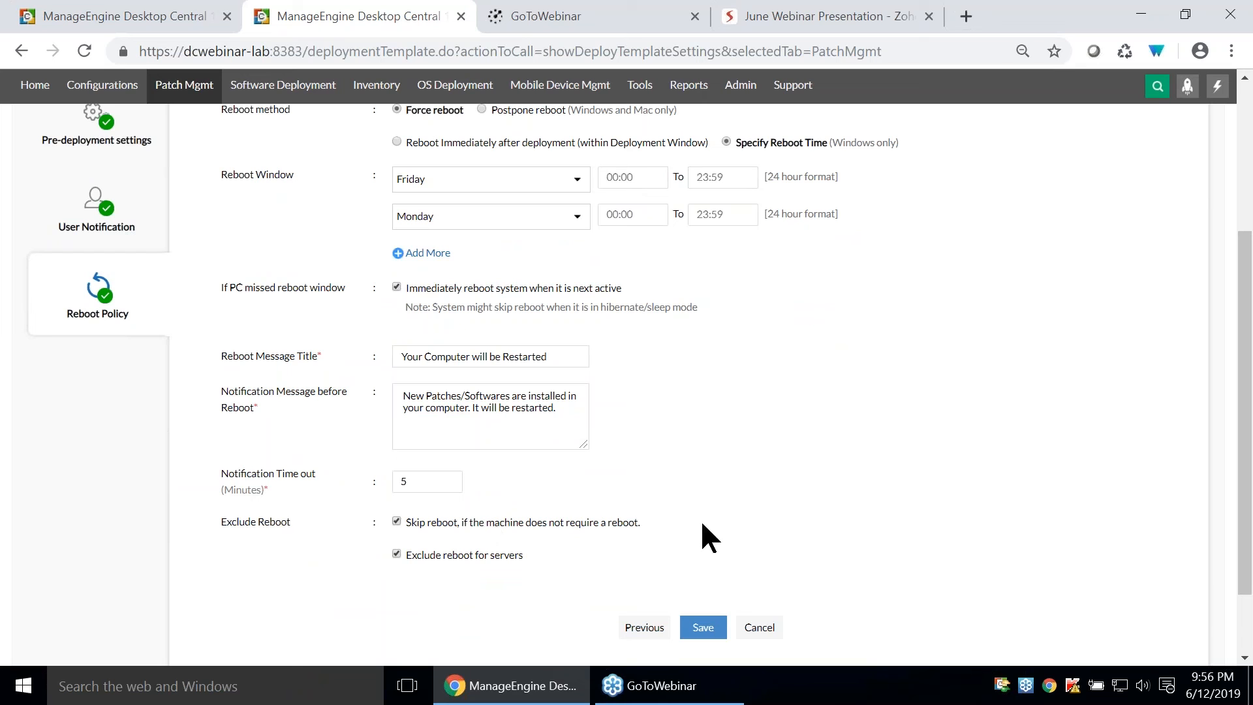
# Switch the policy's post-deployment action to Shutdown with the Postpone shutdown method and review its options.
pyautogui.scroll(4, 702, 523)
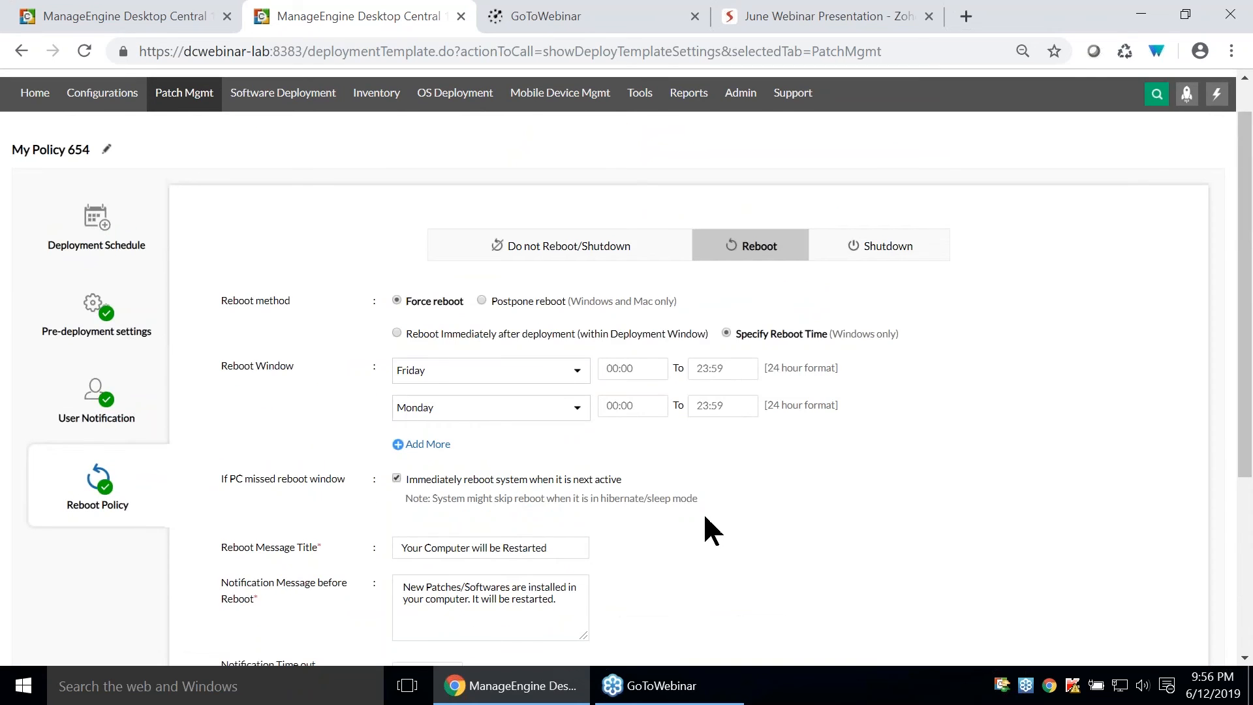
pyautogui.click(859, 252)
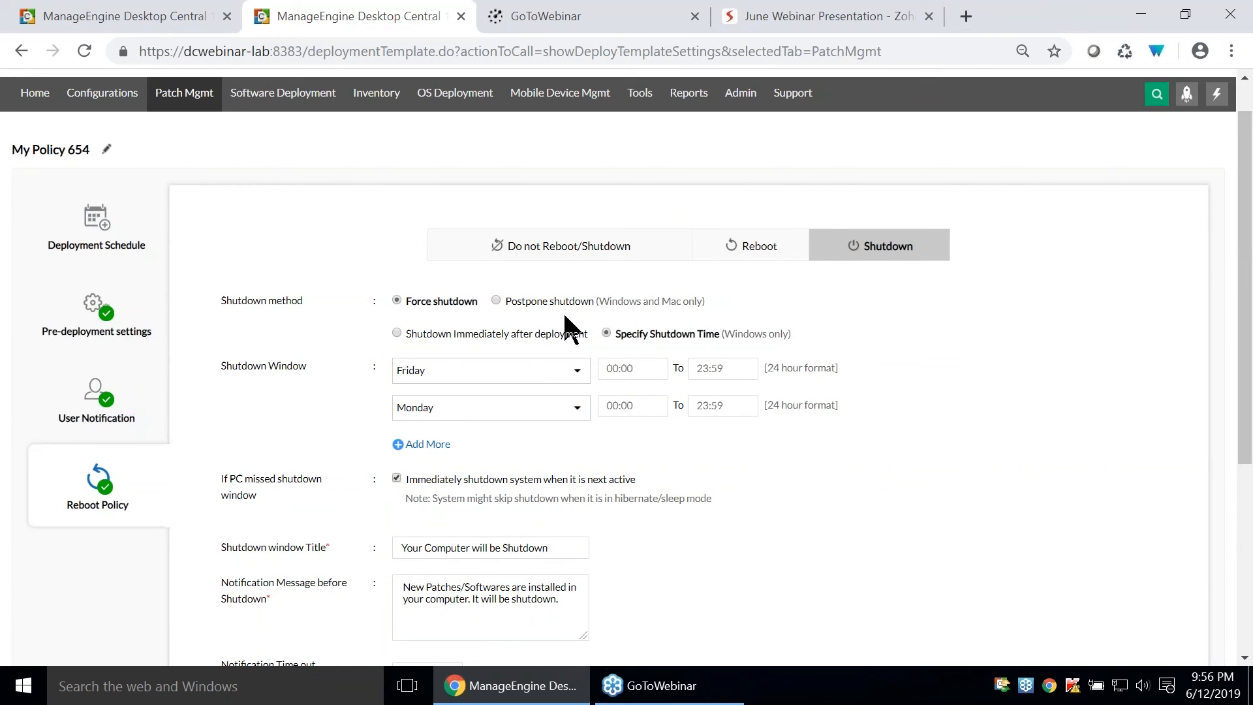
pyautogui.click(496, 299)
pyautogui.scroll(-3, 964, 448)
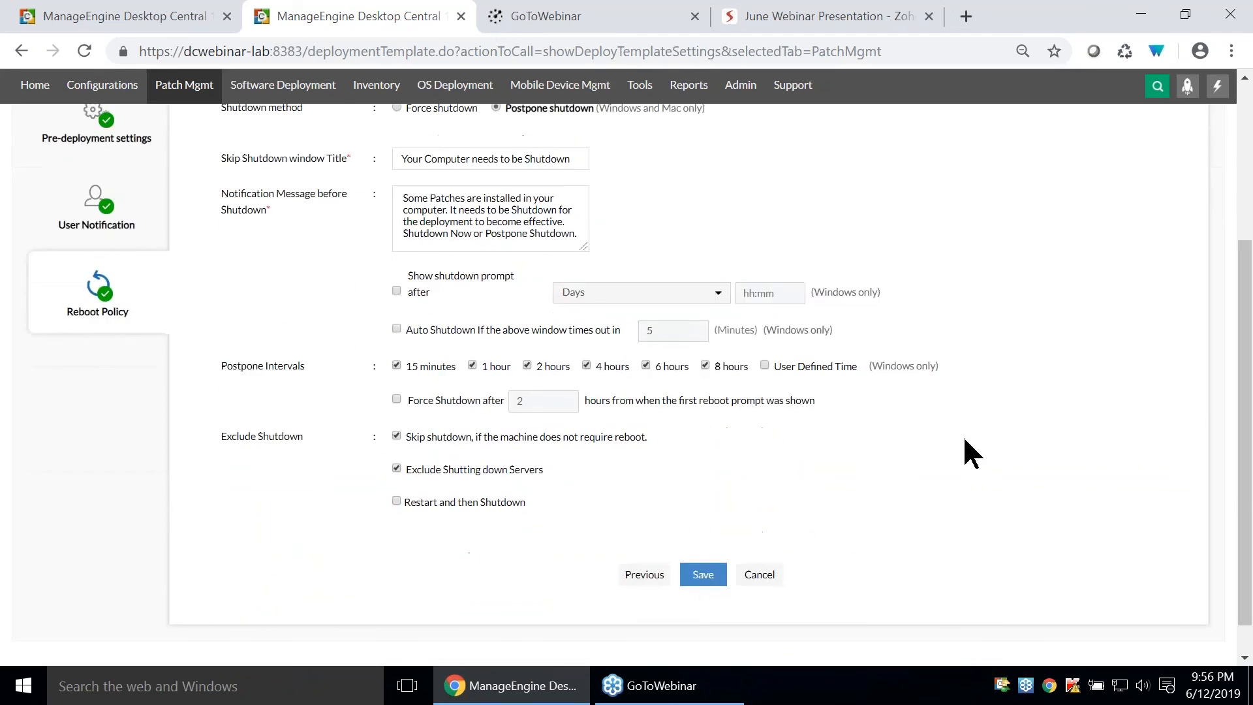
pyautogui.scroll(3, 965, 440)
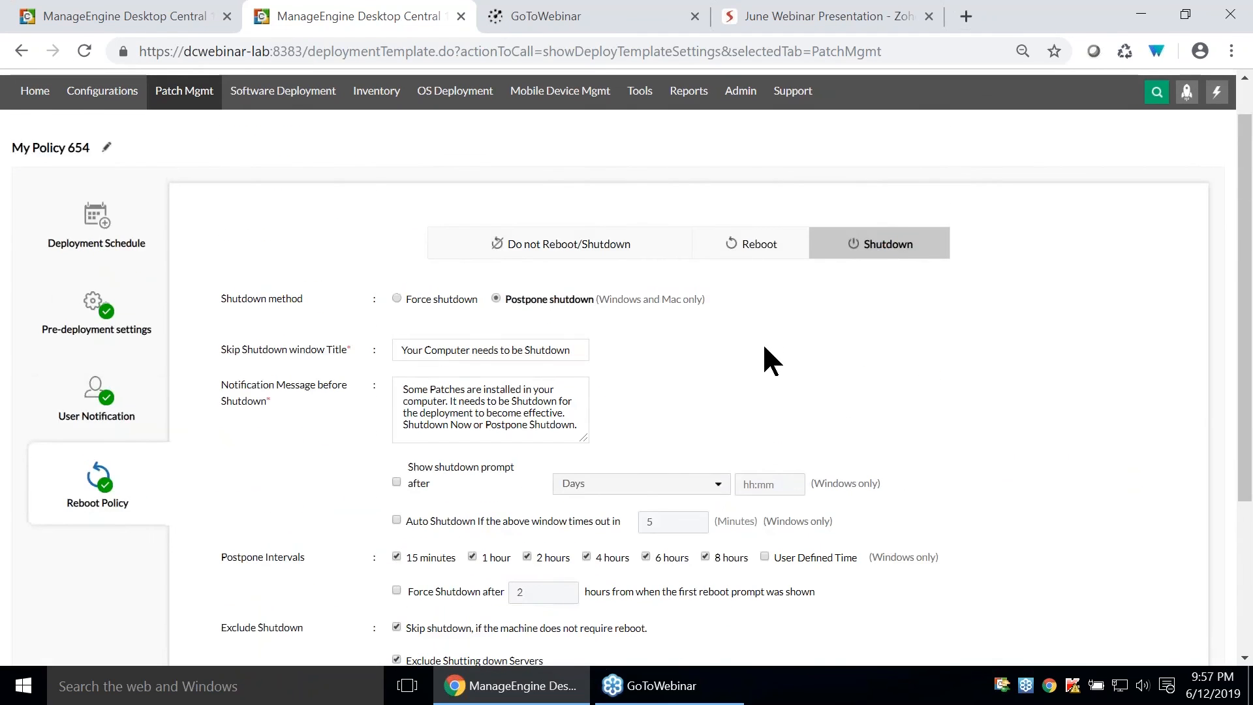
pyautogui.scroll(-2, 763, 342)
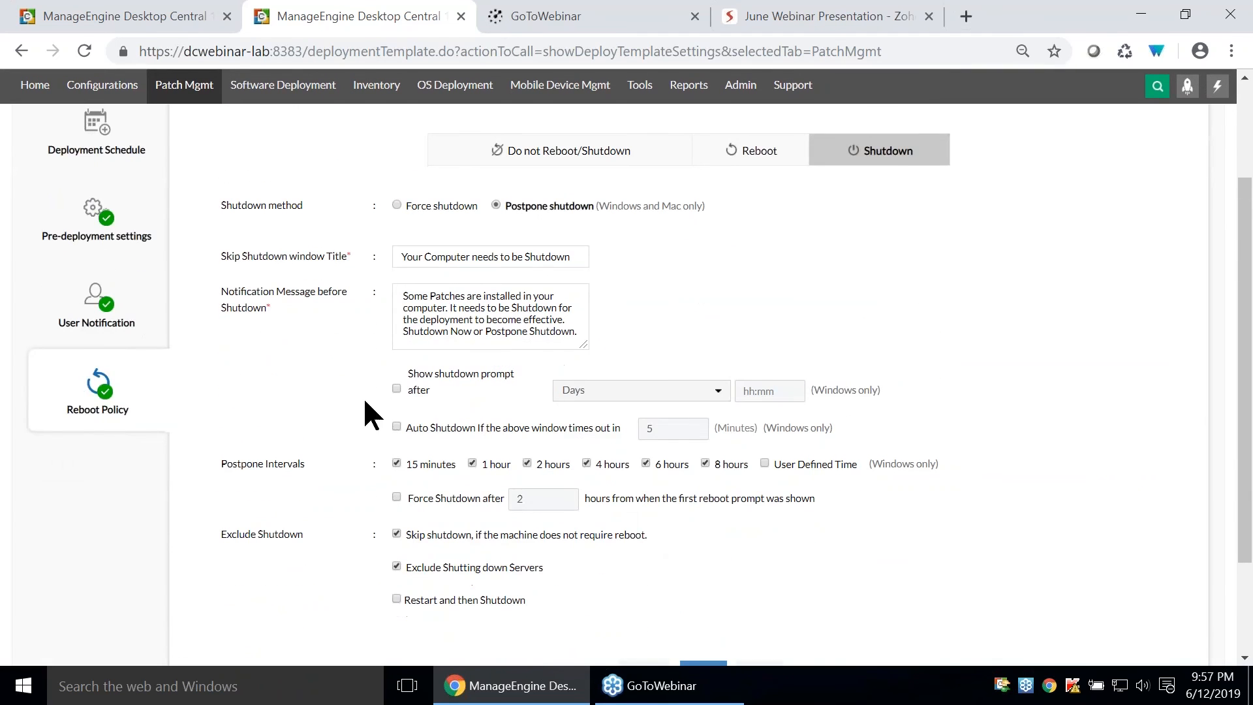
# Enable showing the shutdown prompt after a chosen day and time, and inspect its day choices and time field.
pyautogui.click(396, 389)
pyautogui.click(610, 390)
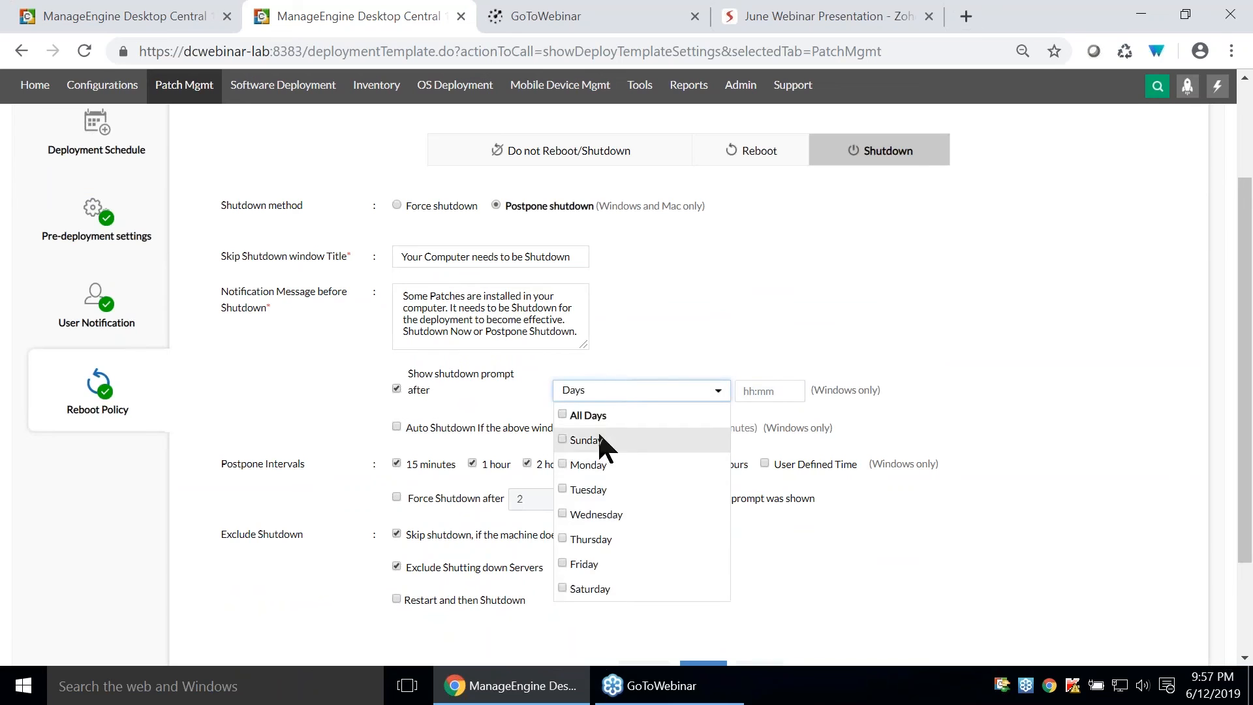
pyautogui.click(779, 391)
pyautogui.click(772, 391)
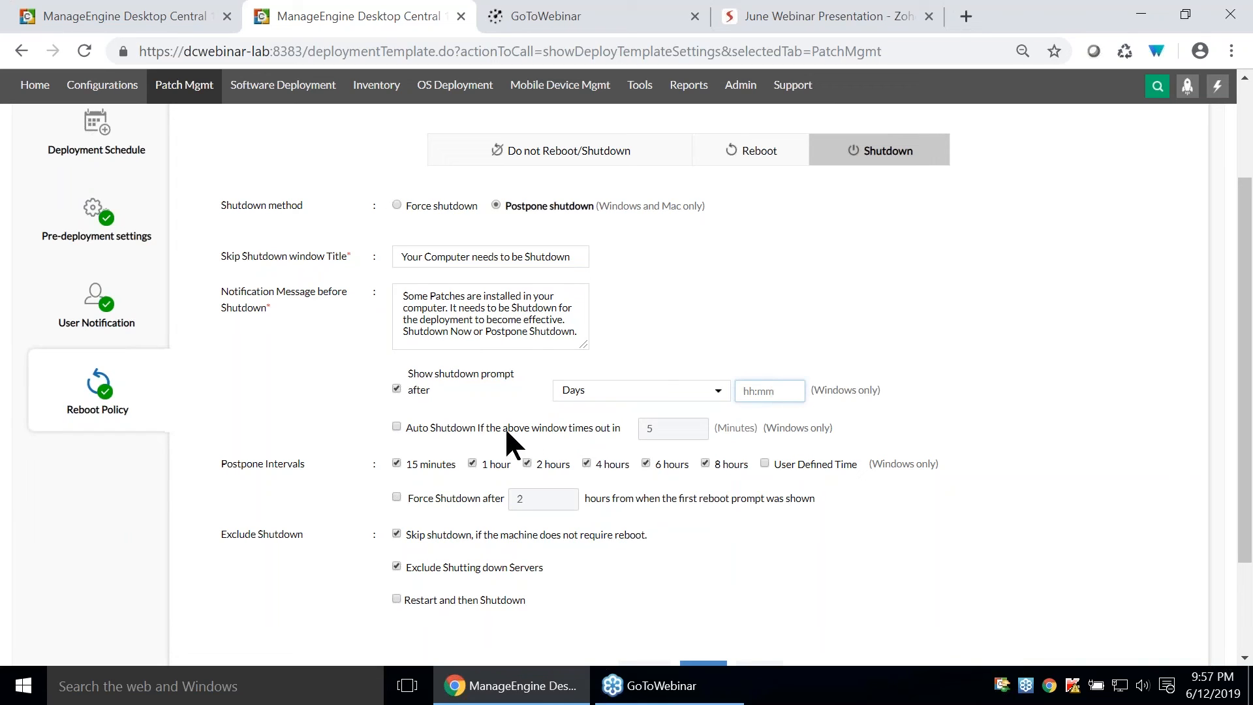
pyautogui.click(649, 423)
pyautogui.scroll(2, 806, 408)
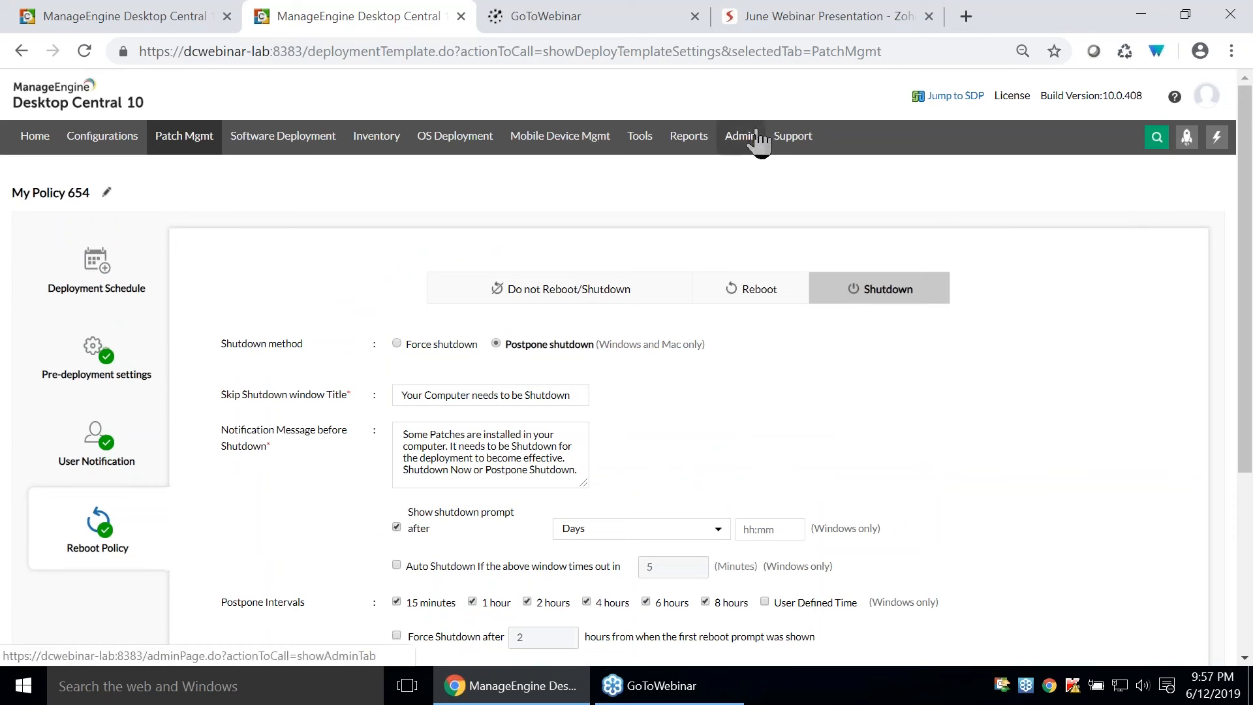
pyautogui.scroll(-3, 779, 357)
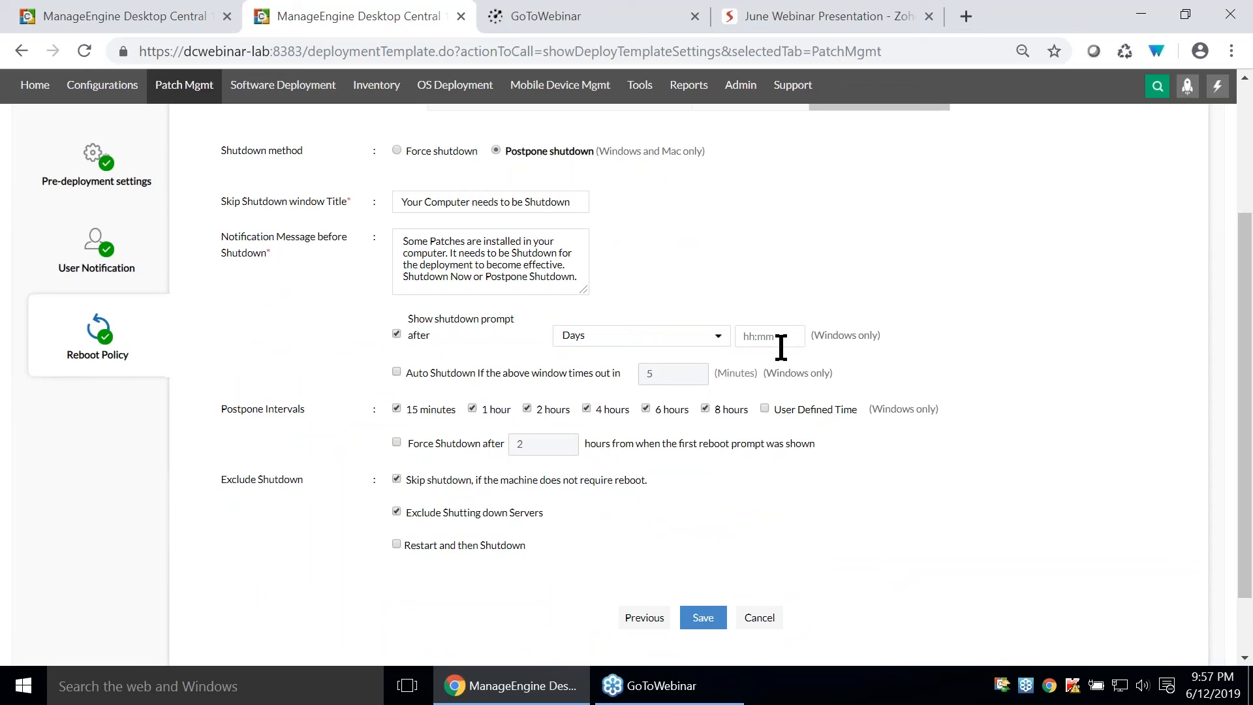
pyautogui.scroll(3, 780, 346)
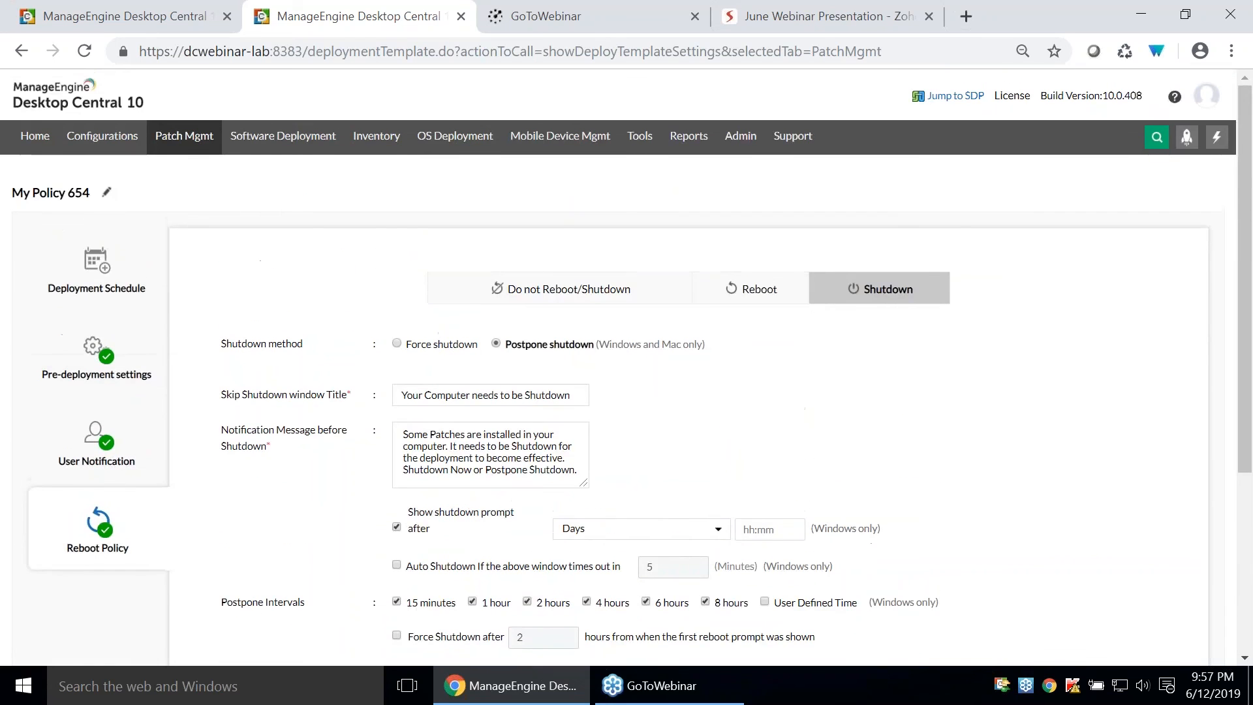
# Switch to the June Webinar Presentation in Zoho Show and play the slideshow from the current slide to Scenario 1.
pyautogui.click(809, 19)
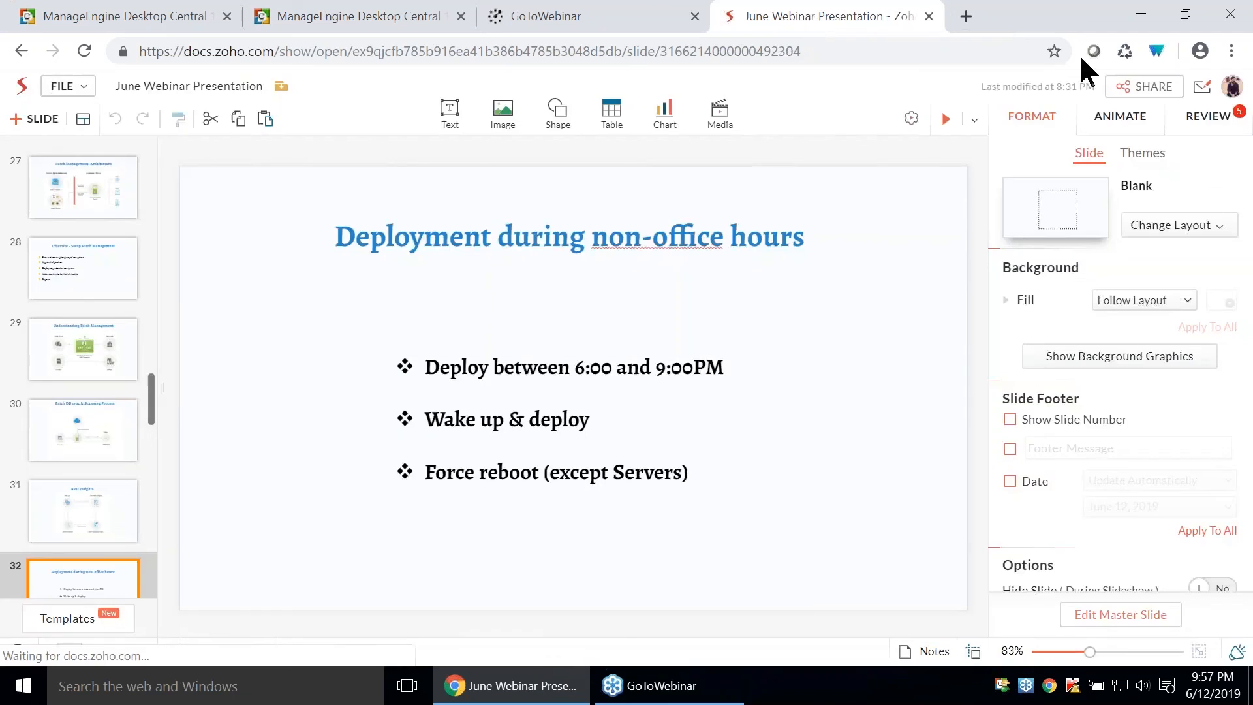
pyautogui.click(946, 121)
pyautogui.press('Right')
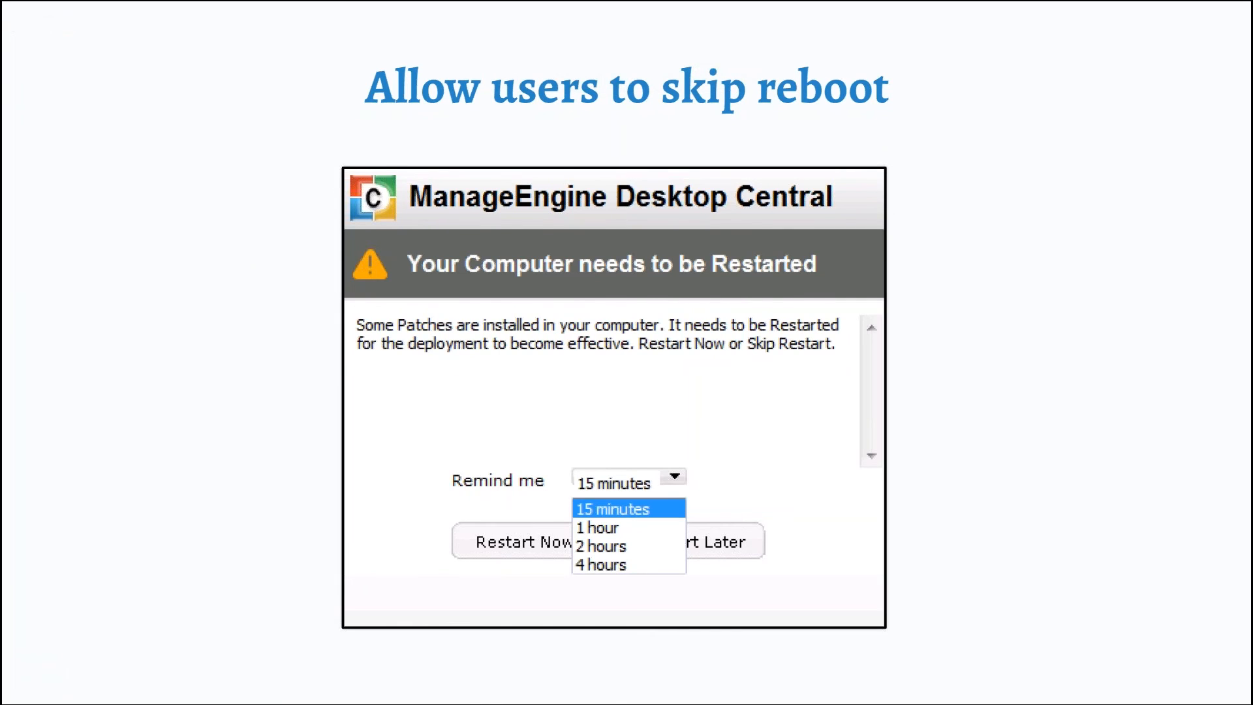
pyautogui.press('Right')
pyautogui.press('Right')
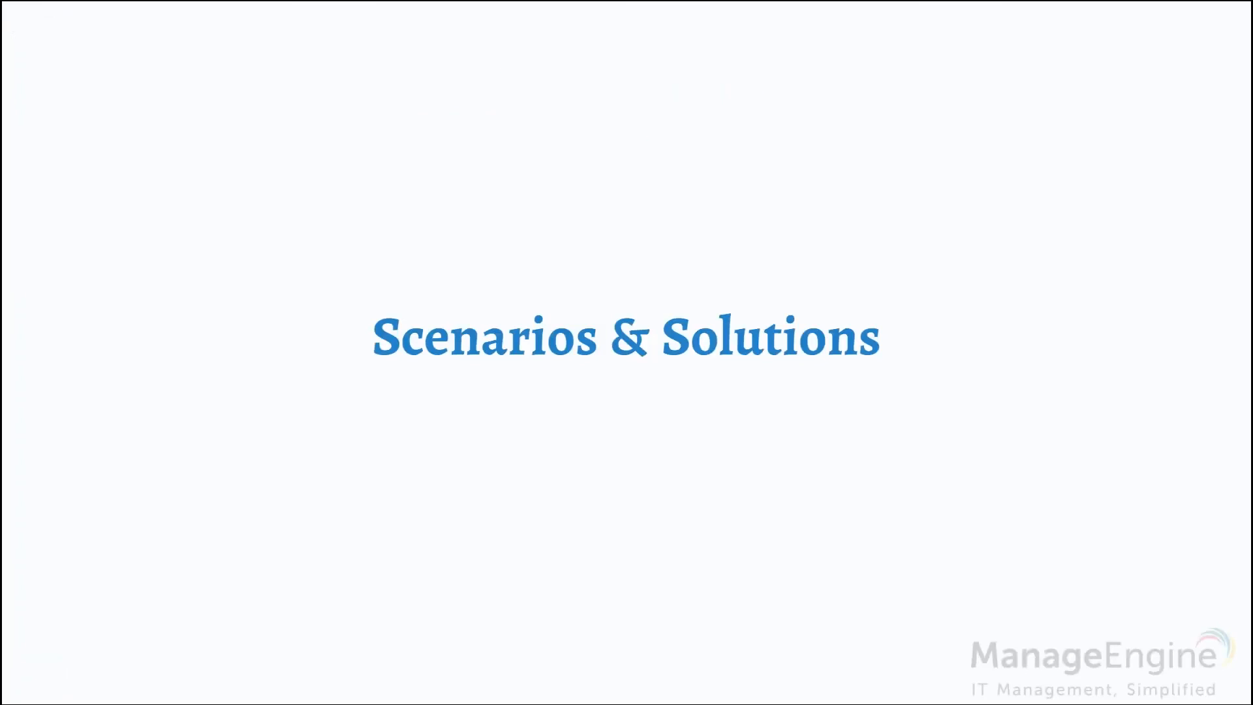
pyautogui.press('Right')
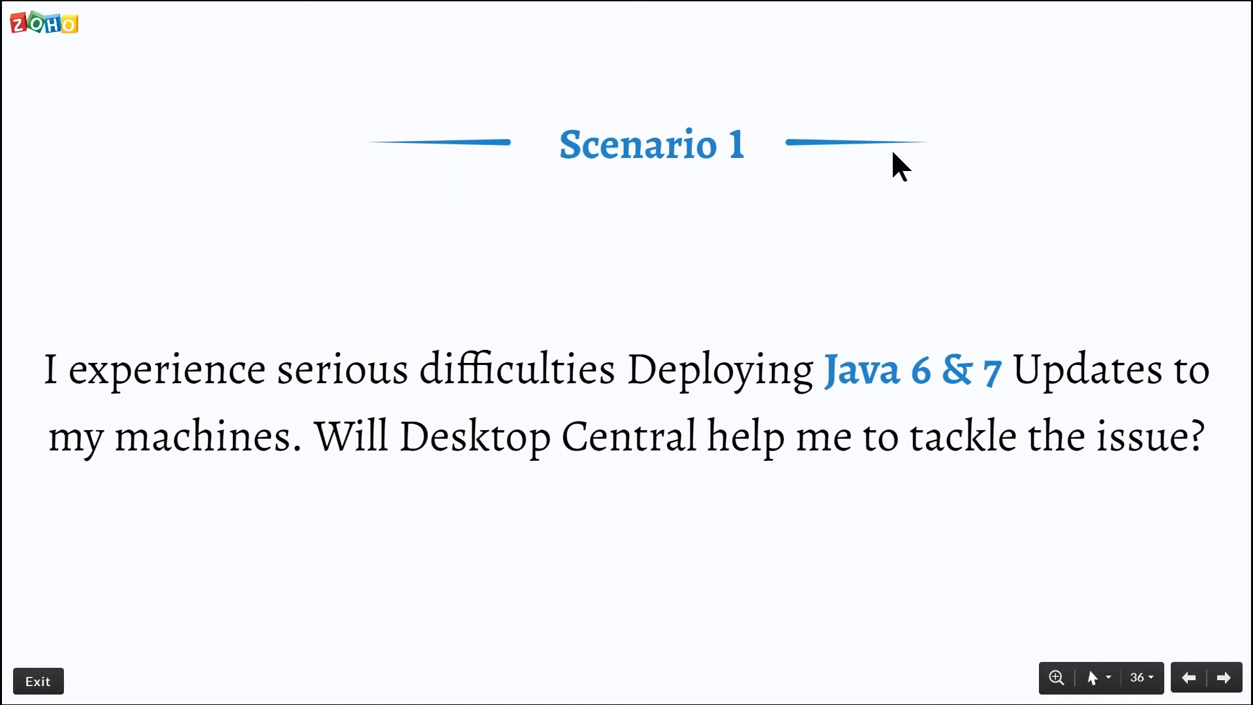
# Switch back to Desktop Central and open the Upload Patches view of the downloaded patches in patch management.
pyautogui.hotkey('ctrl', 'shift', 'Tab')
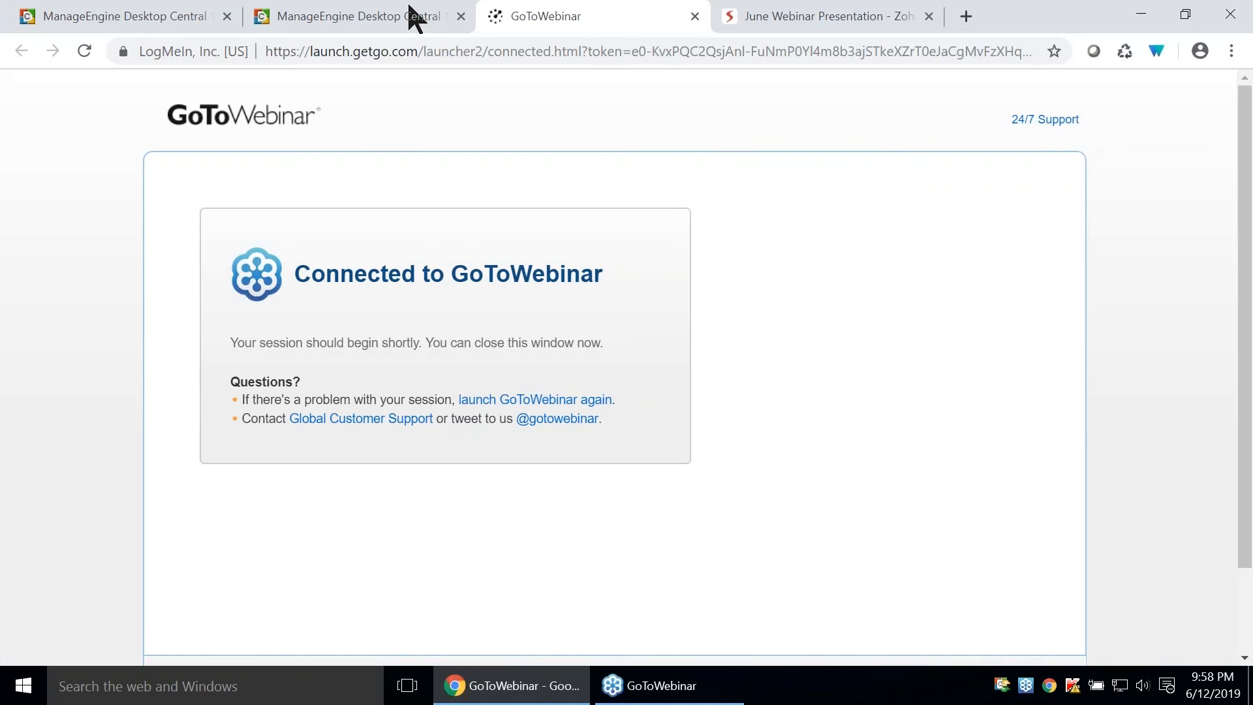
pyautogui.click(333, 4)
pyautogui.click(216, 7)
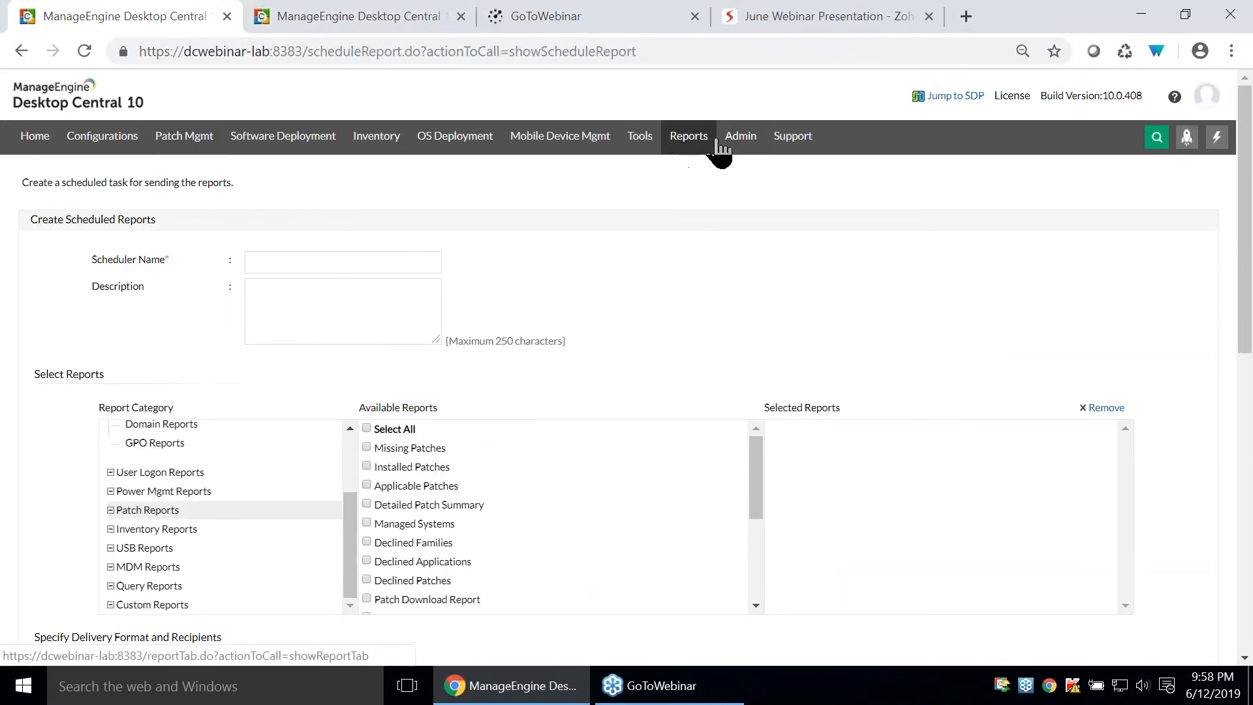
pyautogui.click(171, 139)
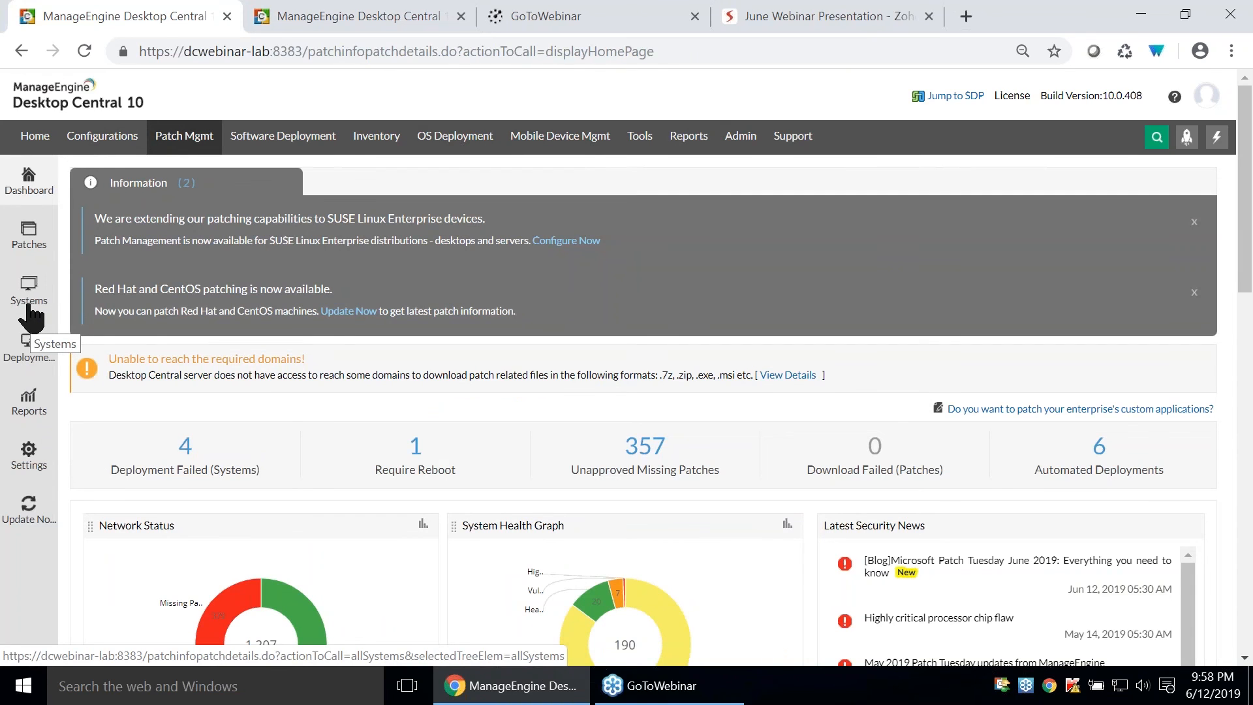
pyautogui.click(29, 236)
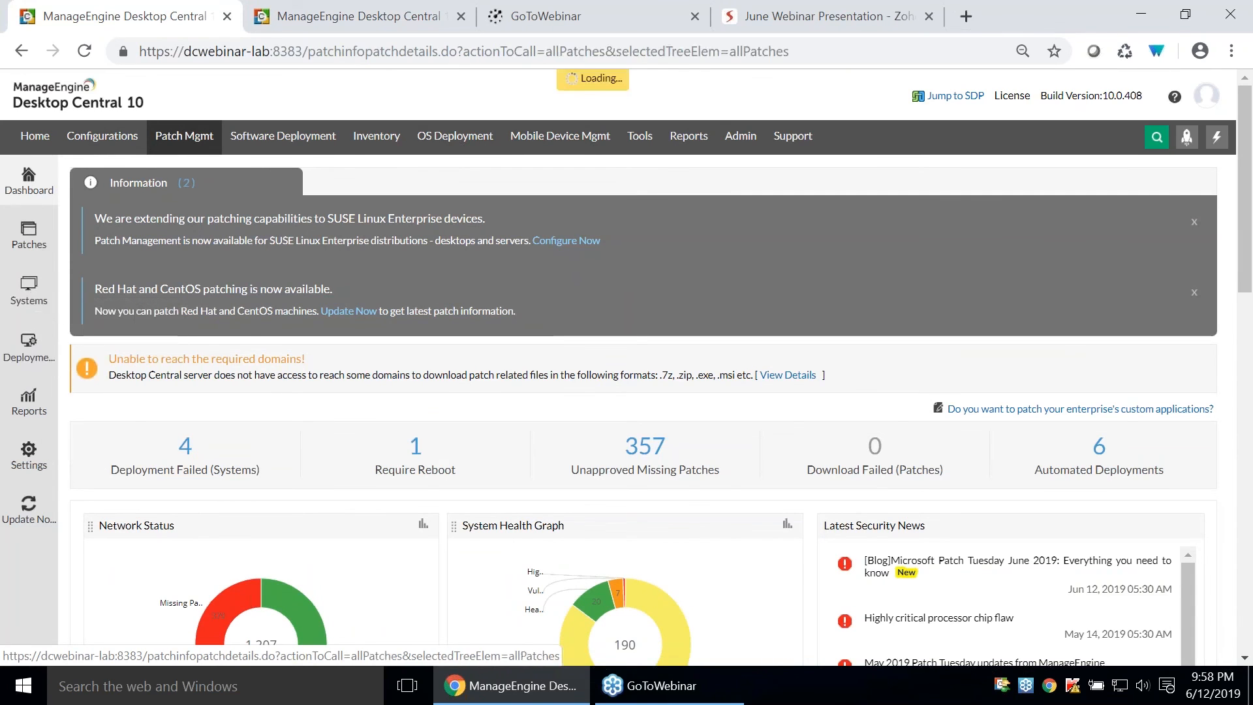
pyautogui.click(122, 315)
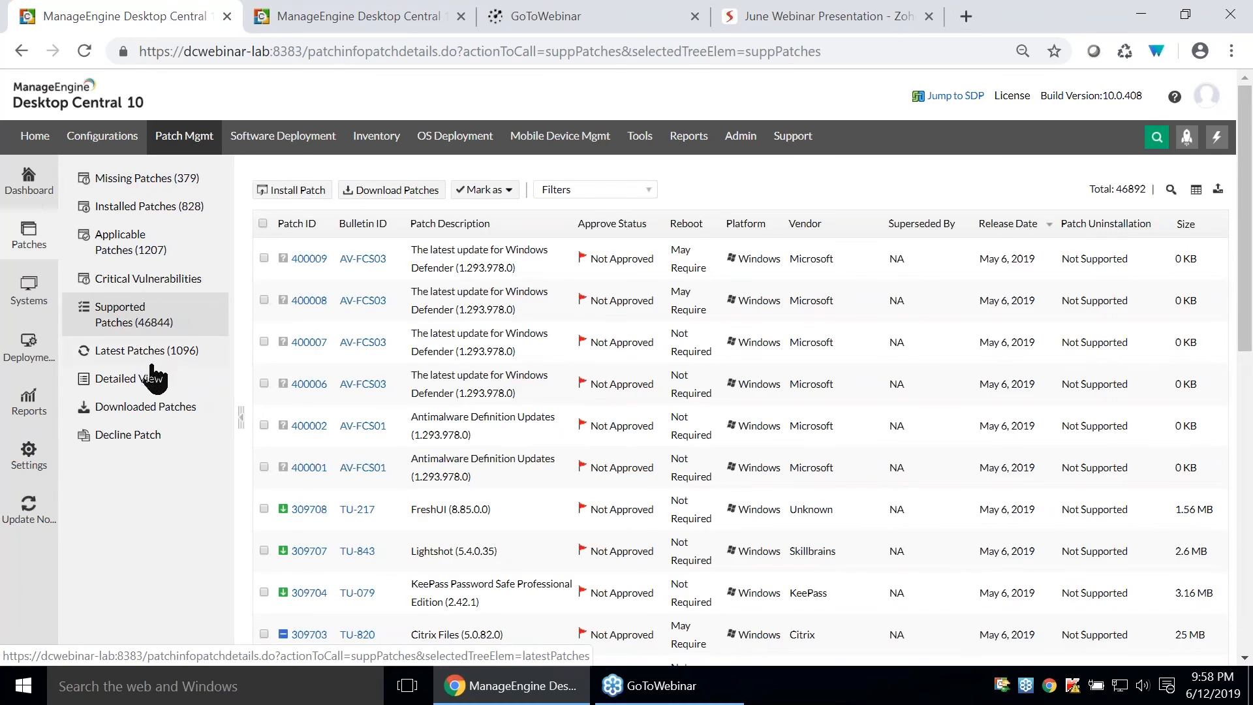
pyautogui.click(129, 410)
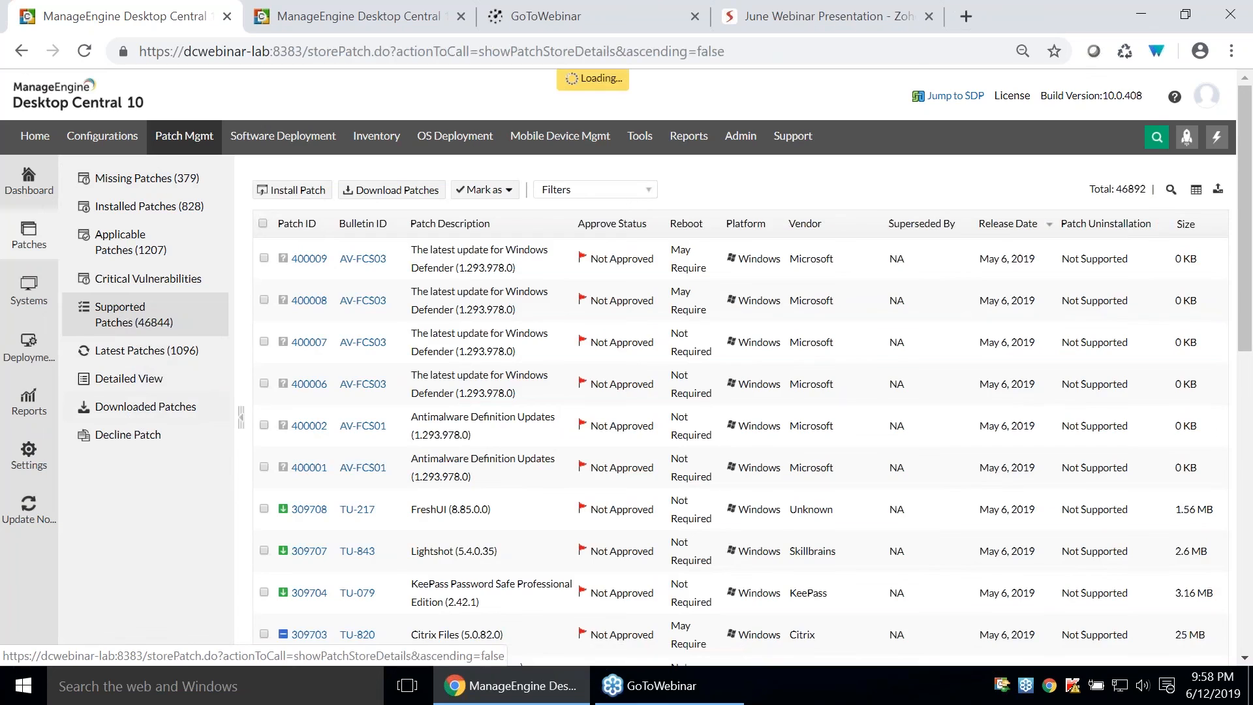
pyautogui.click(861, 184)
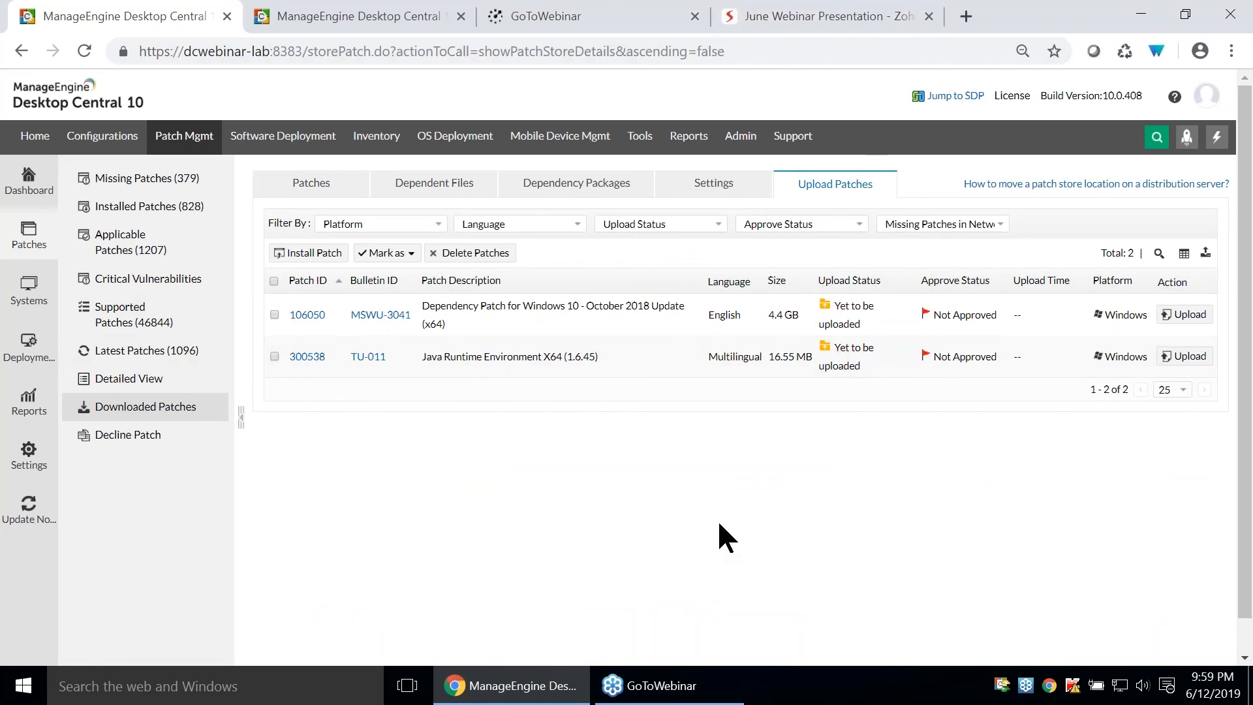
# Move the Desktop Central page with the patch uploads into its own browser window, and resume the webinar slideshow through to Scenario 4.
pyautogui.click(847, 18)
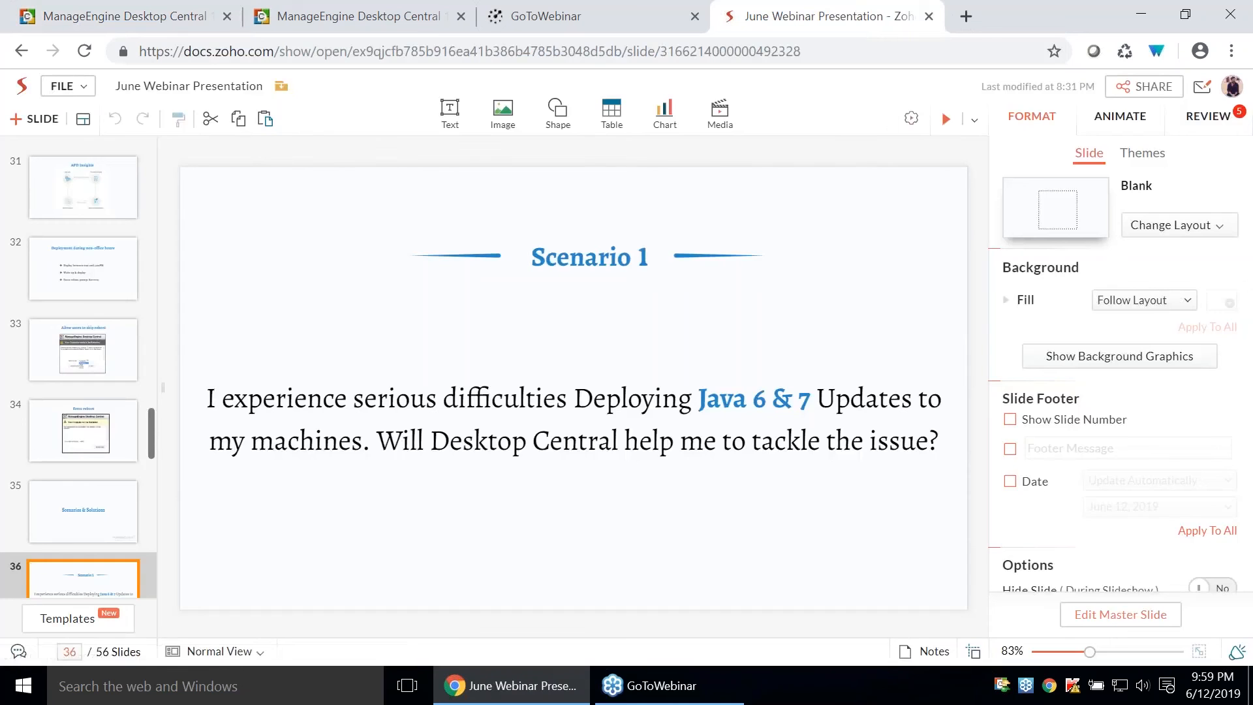
pyautogui.moveTo(138, 6); pyautogui.dragTo(171, 21)
pyautogui.hotkey('alt', 'Tab')
pyautogui.click(614, 20)
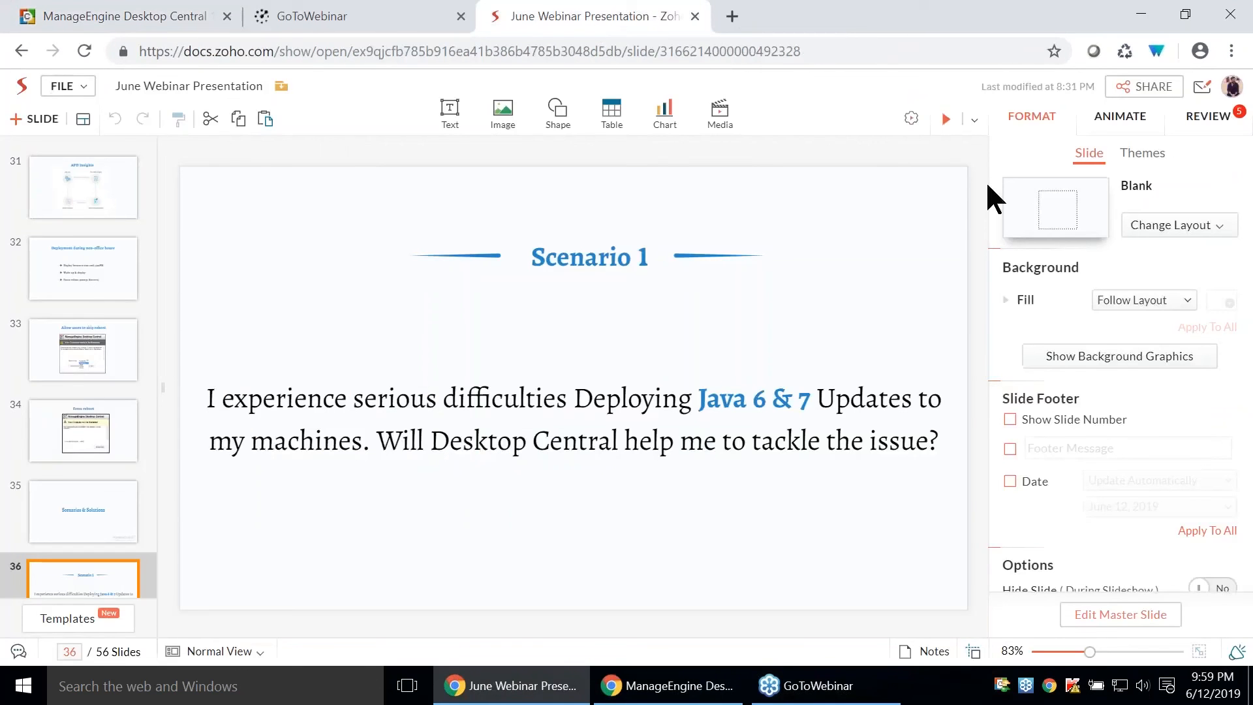
pyautogui.click(946, 119)
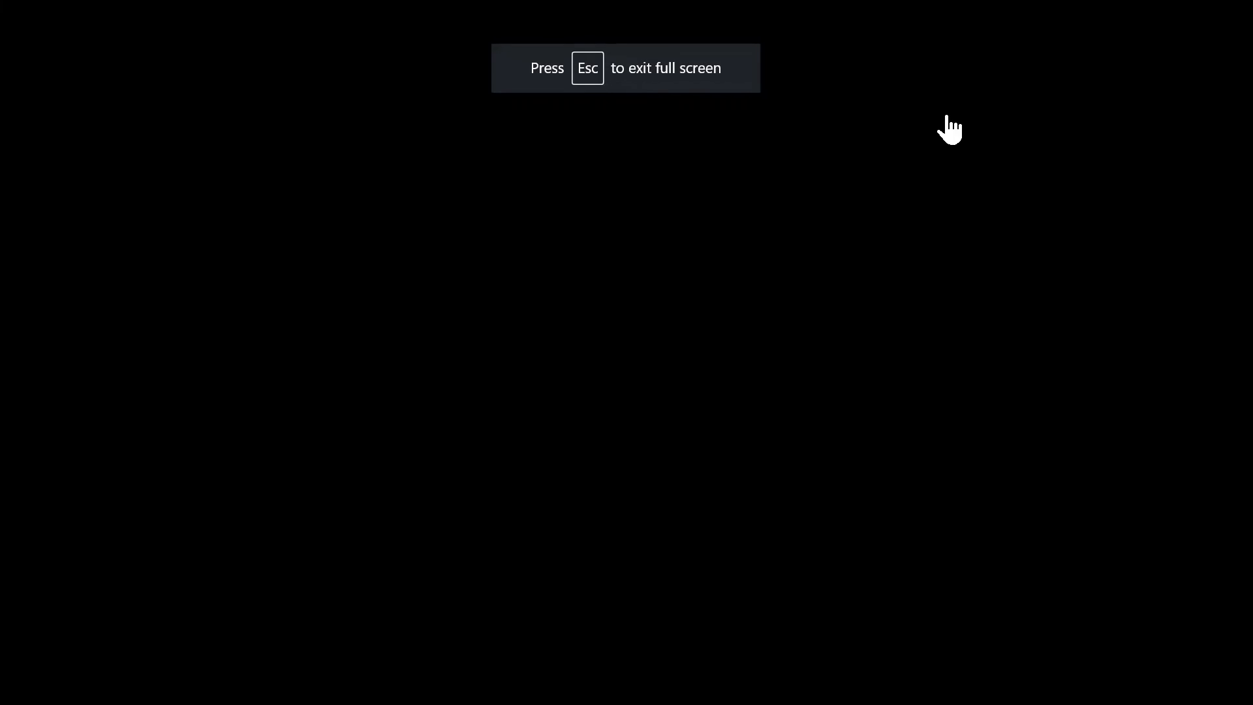
pyautogui.press('Right')
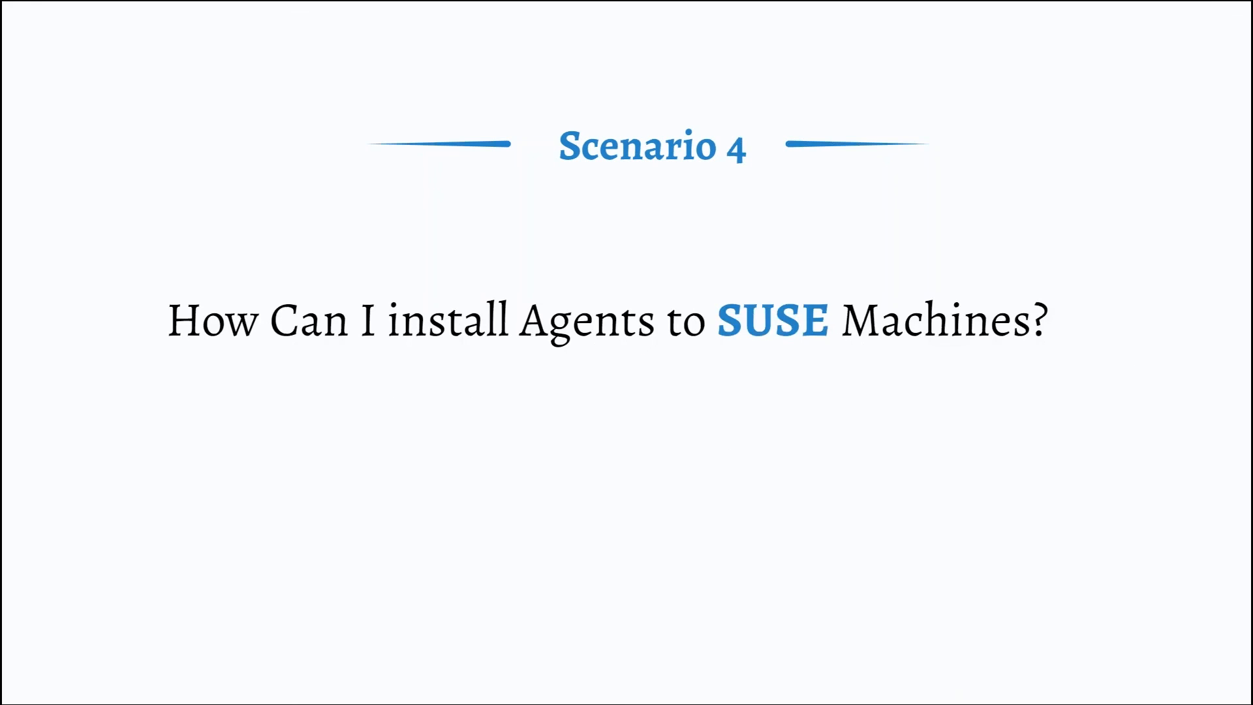
# Switch to Desktop Central and open the Linux Agent Settings in the administration area.
pyautogui.hotkey('alt', 'Tab')
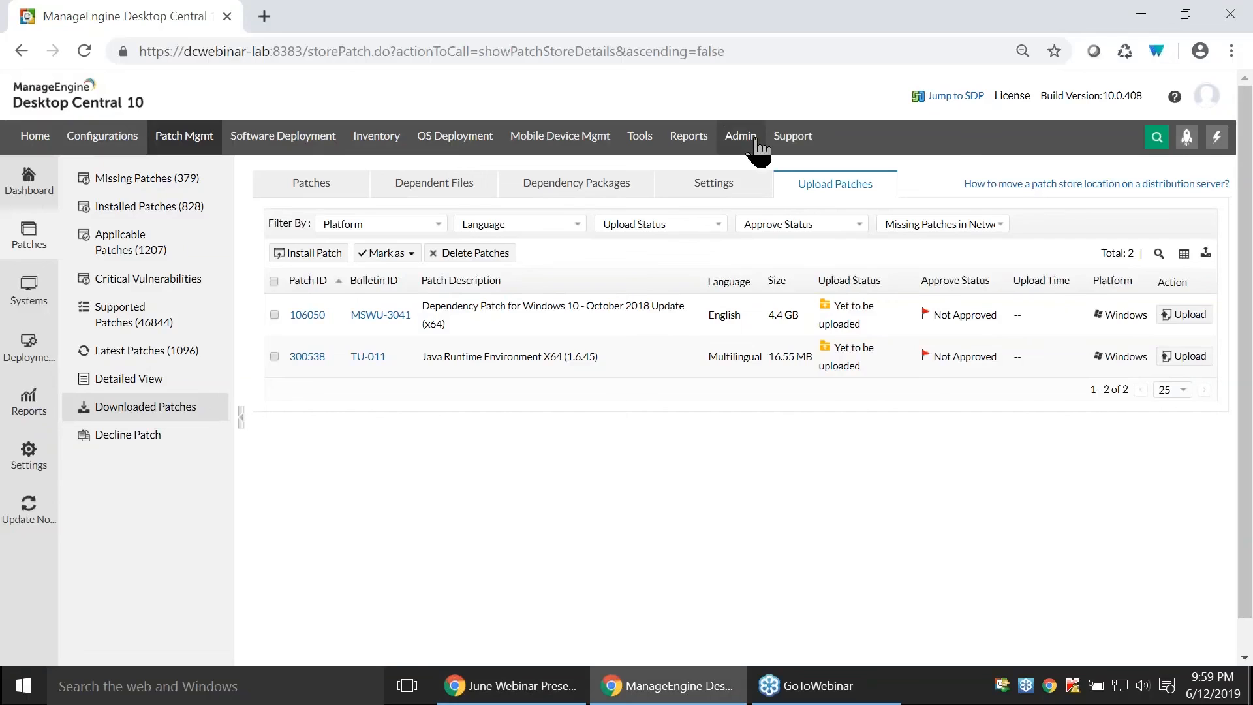
pyautogui.click(747, 138)
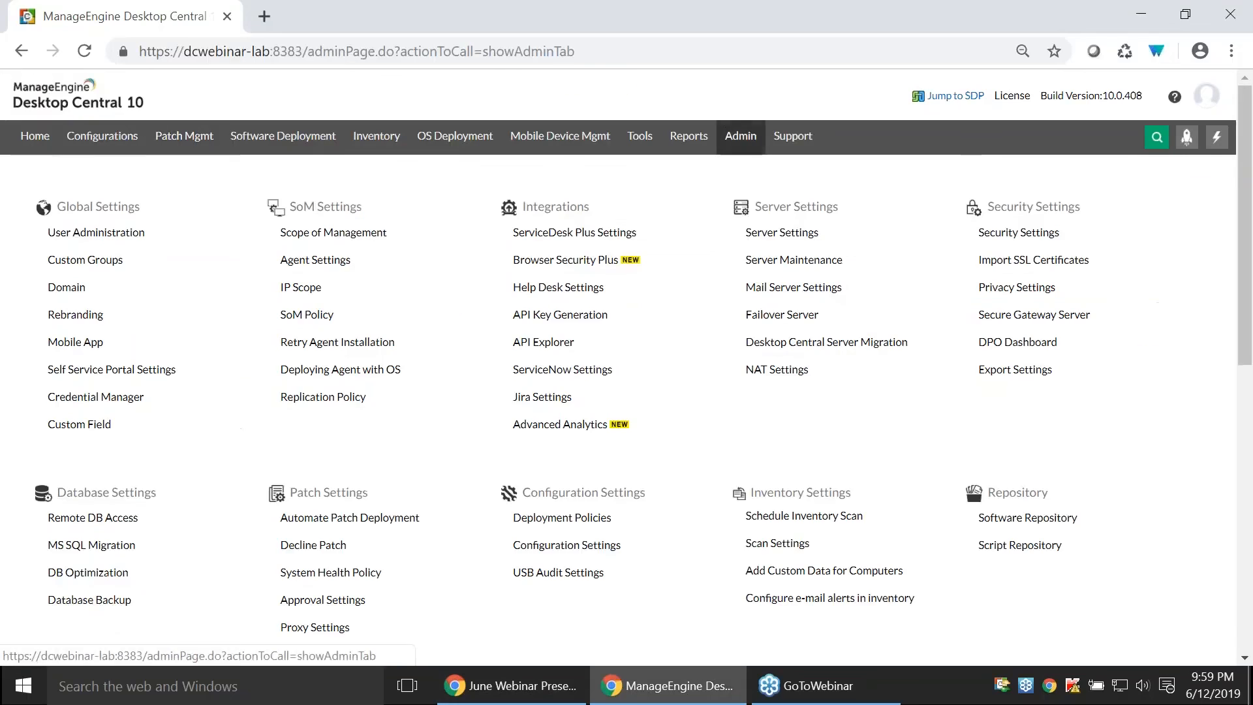
pyautogui.click(321, 262)
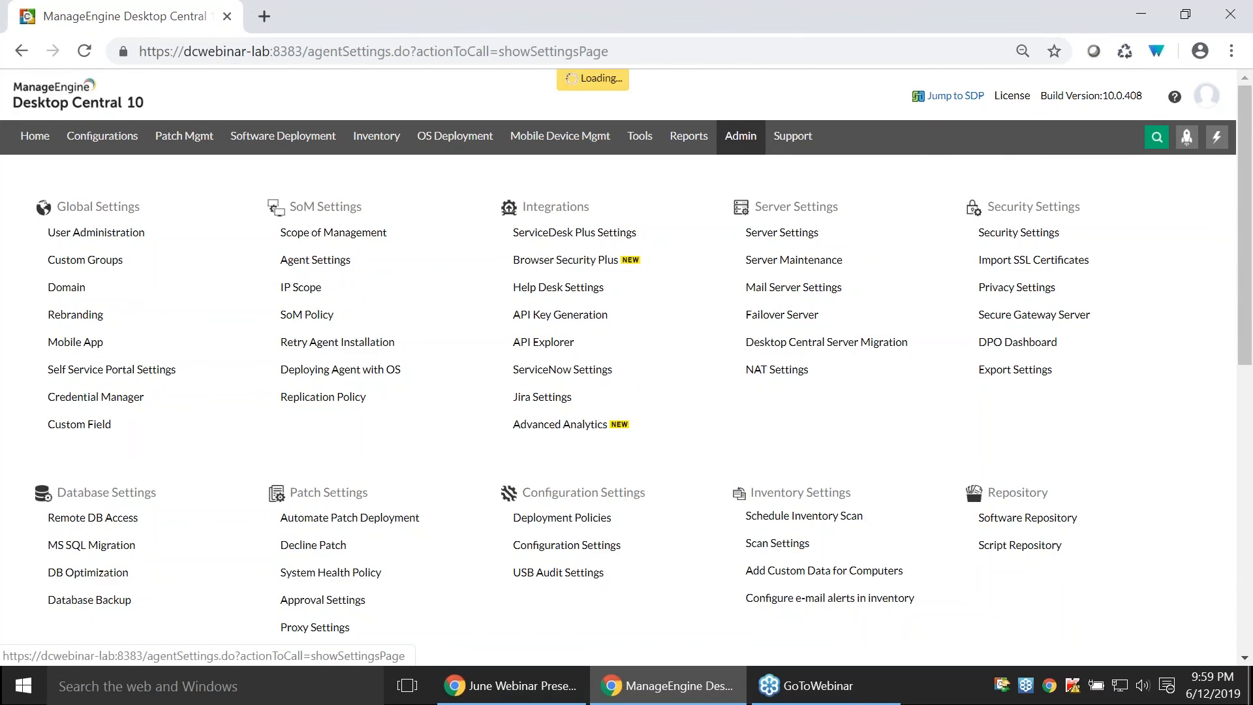
pyautogui.click(679, 193)
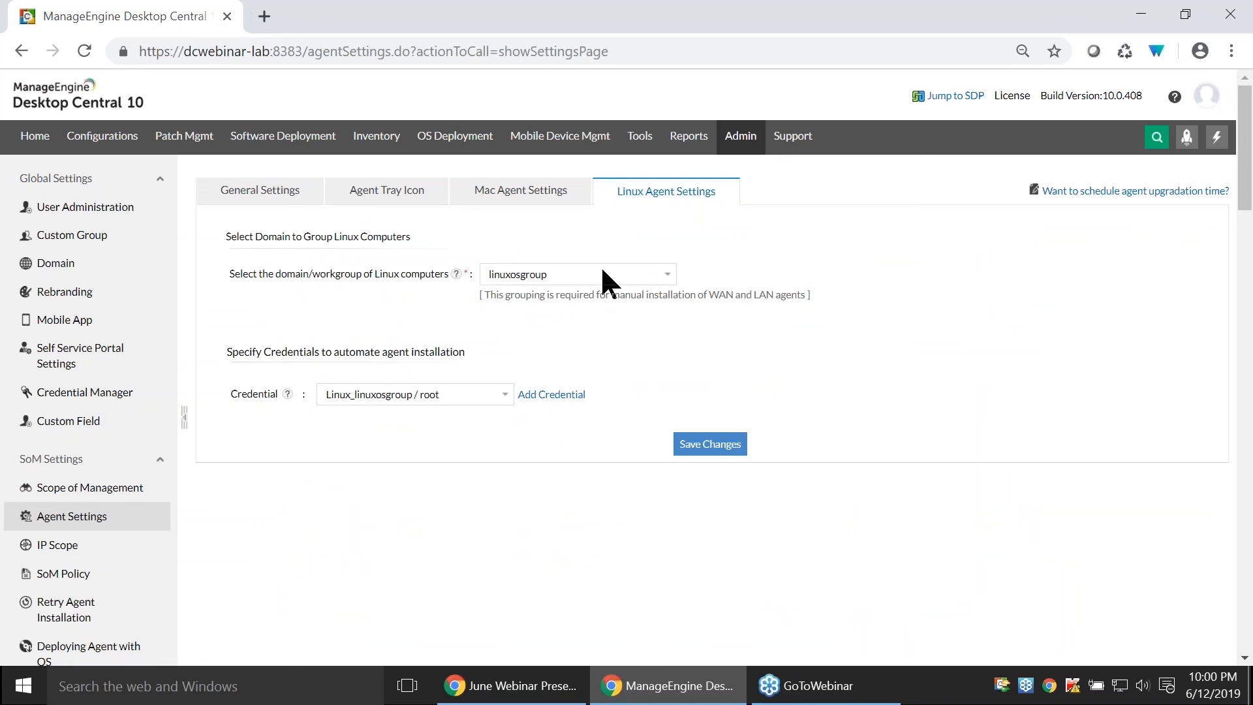
# Return to the slideshow and advance past Scenario 5 to the slide on selective and permanent exclusion.
pyautogui.hotkey('alt', 'Tab')
pyautogui.press('Right')
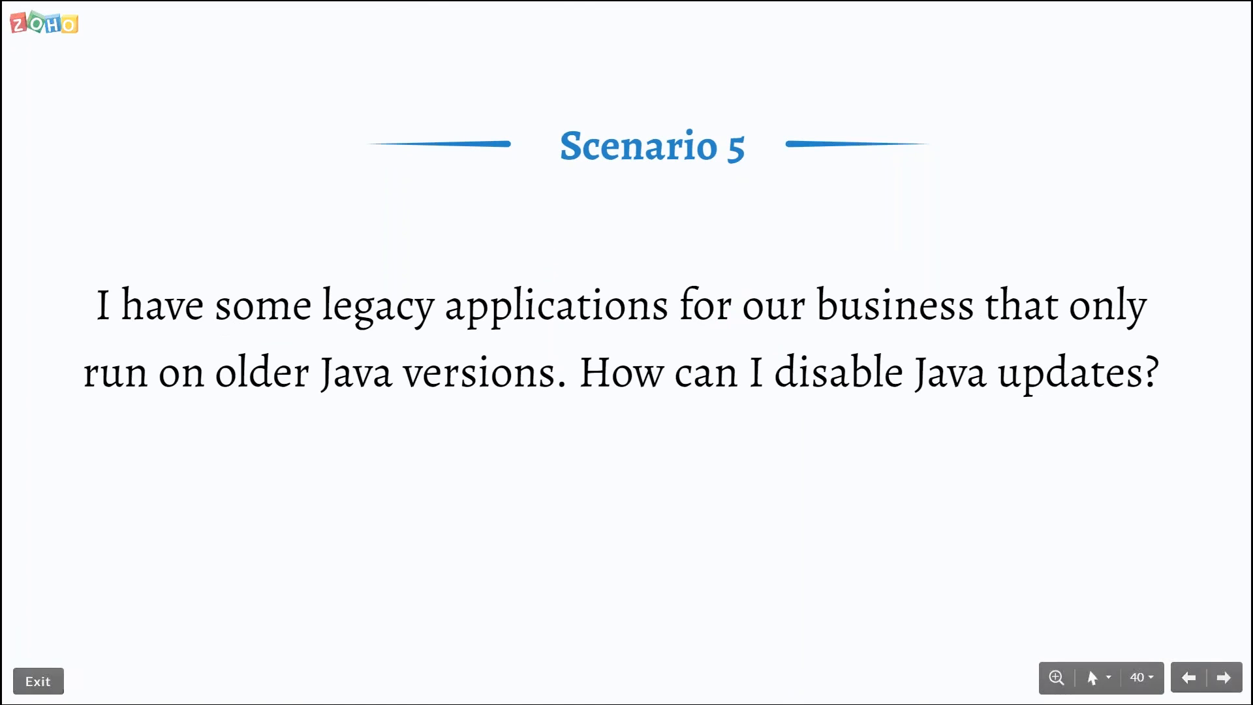
pyautogui.press('Right')
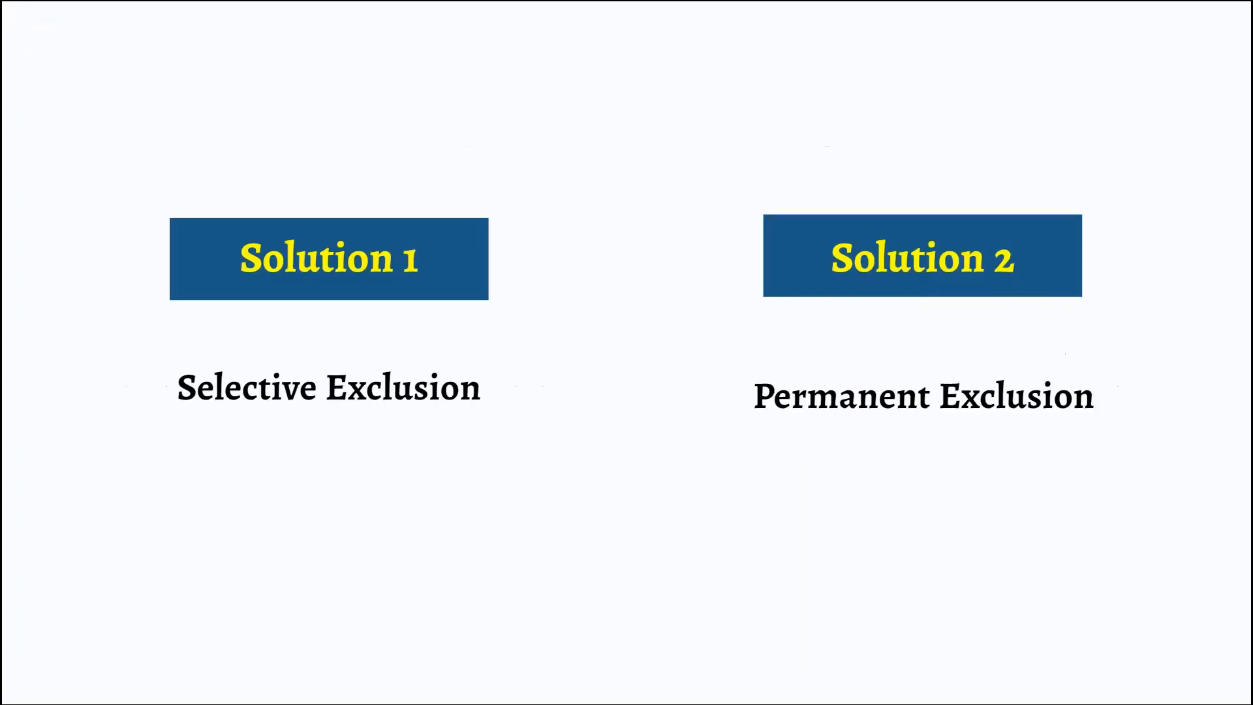
# Switch to Desktop Central and start a new automated patch deployment task for Windows in patch management.
pyautogui.hotkey('alt', 'Tab')
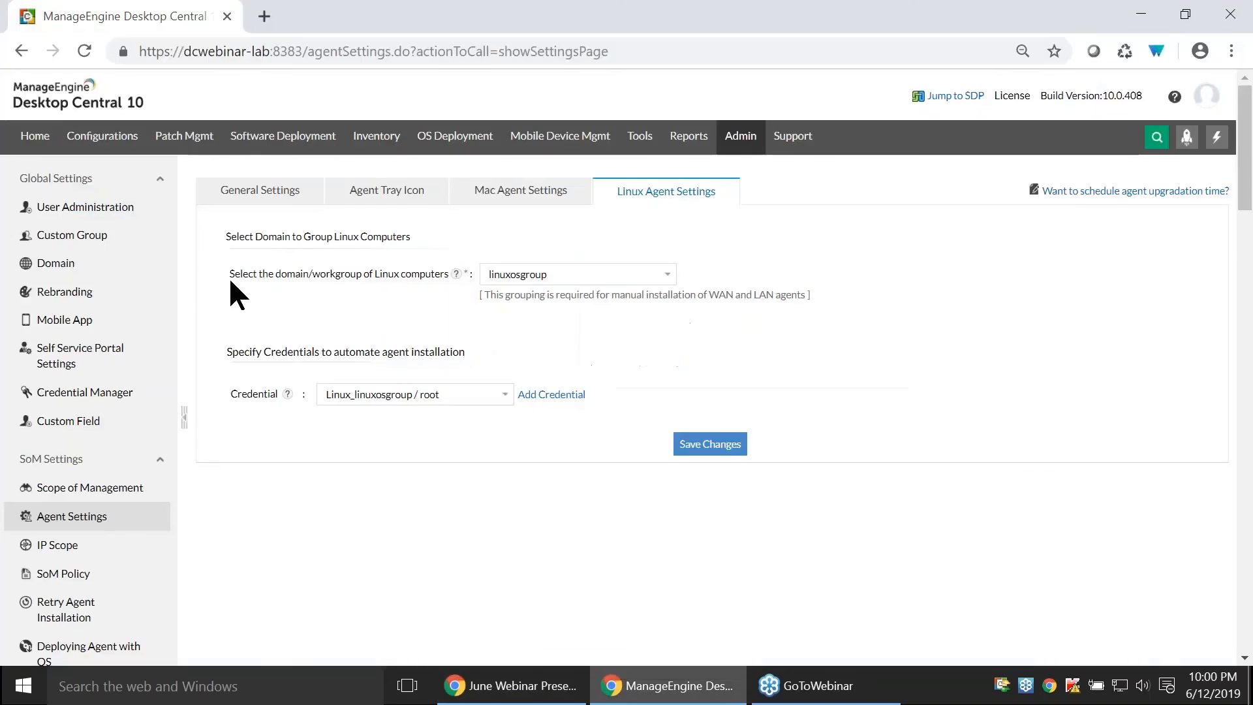
pyautogui.click(195, 137)
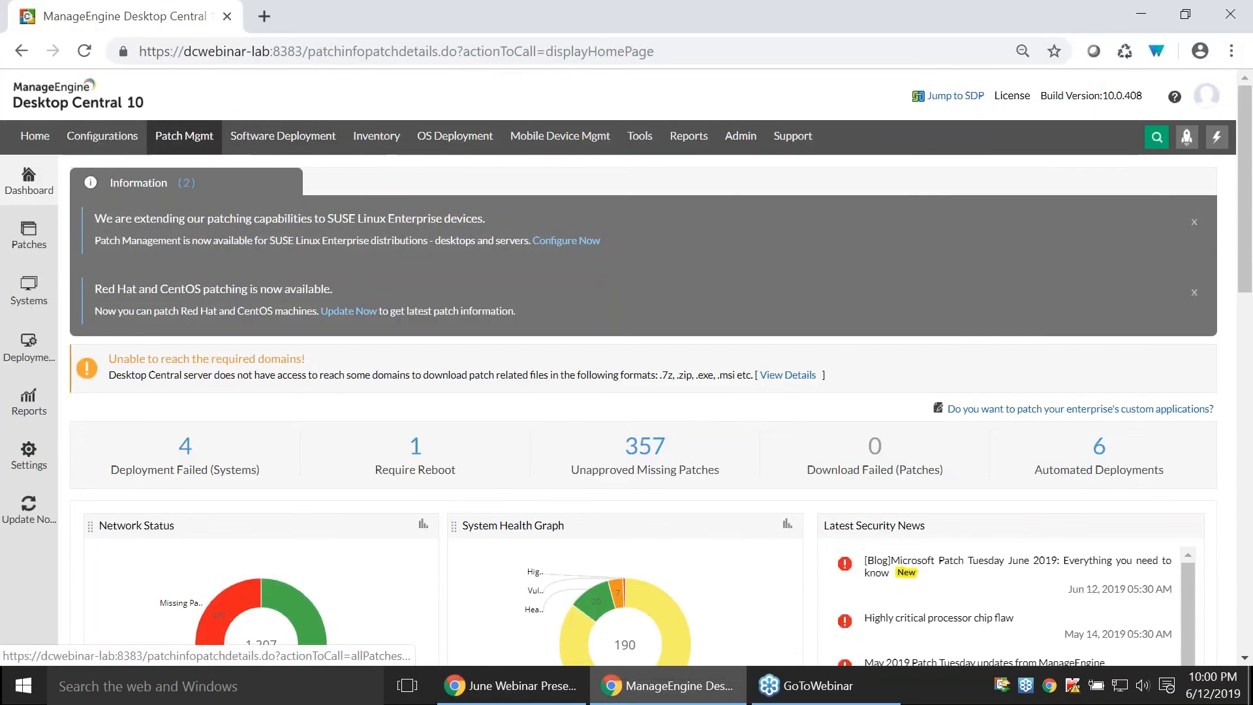
pyautogui.click(31, 239)
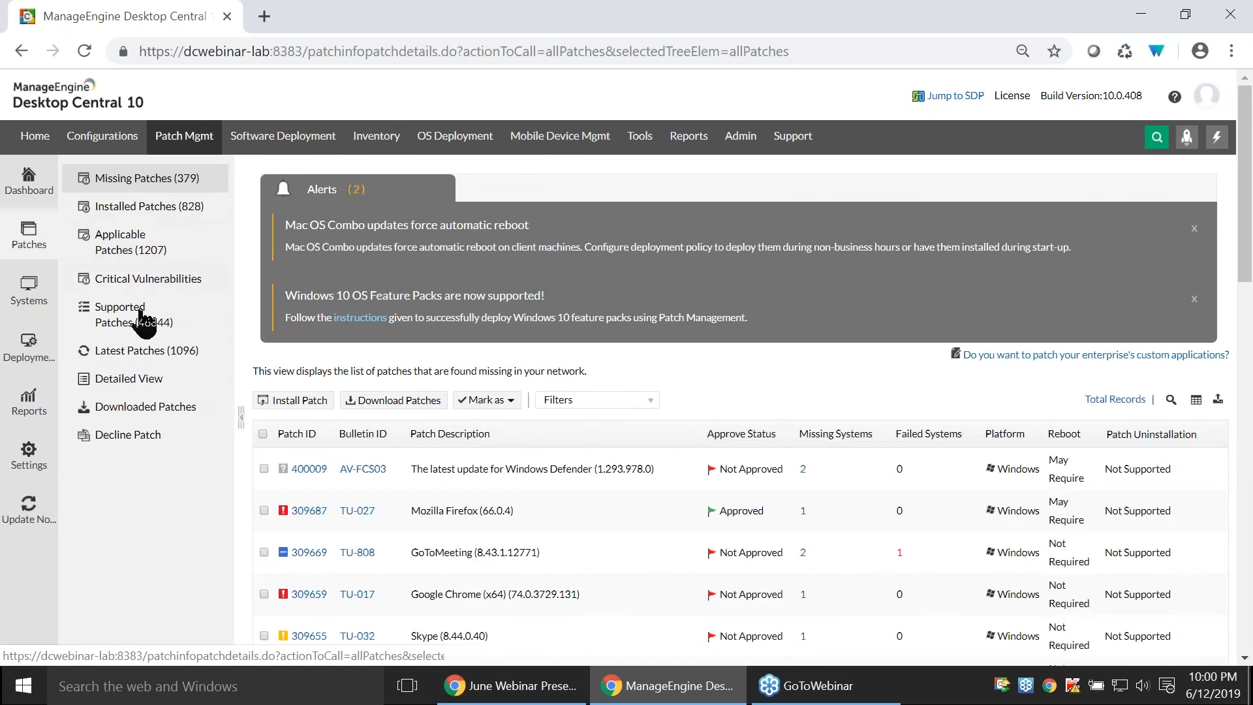
pyautogui.click(39, 343)
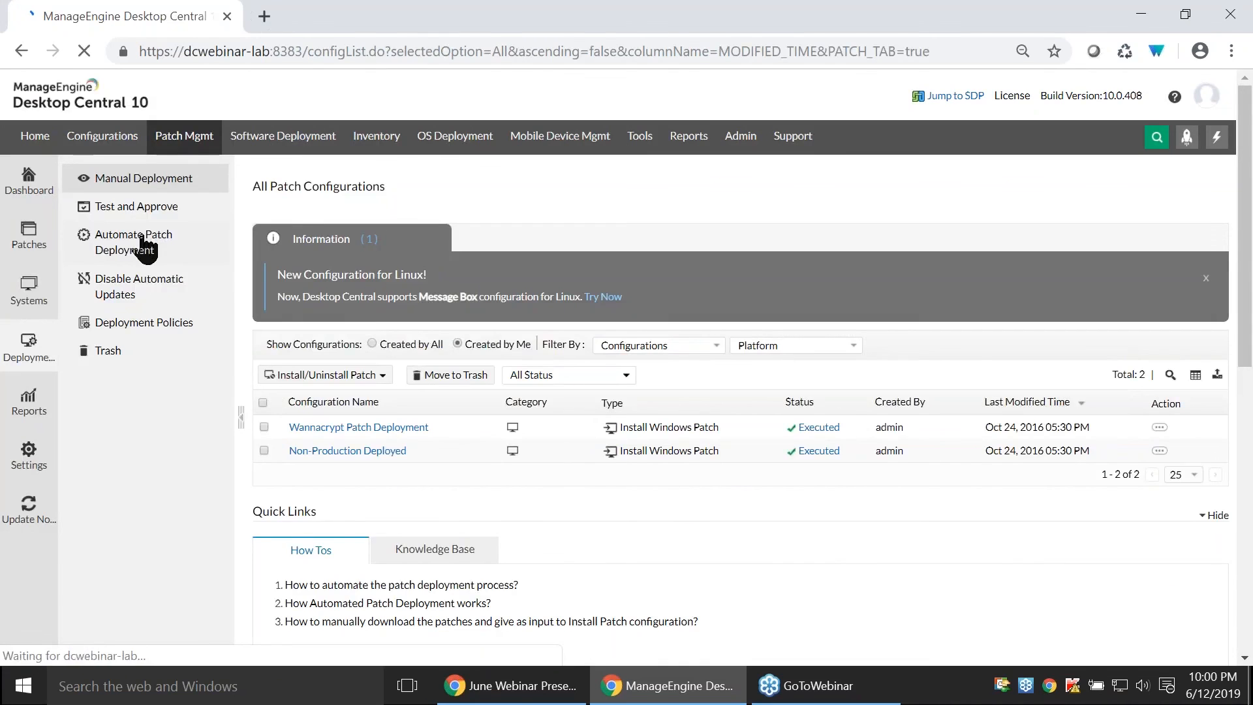
pyautogui.click(138, 244)
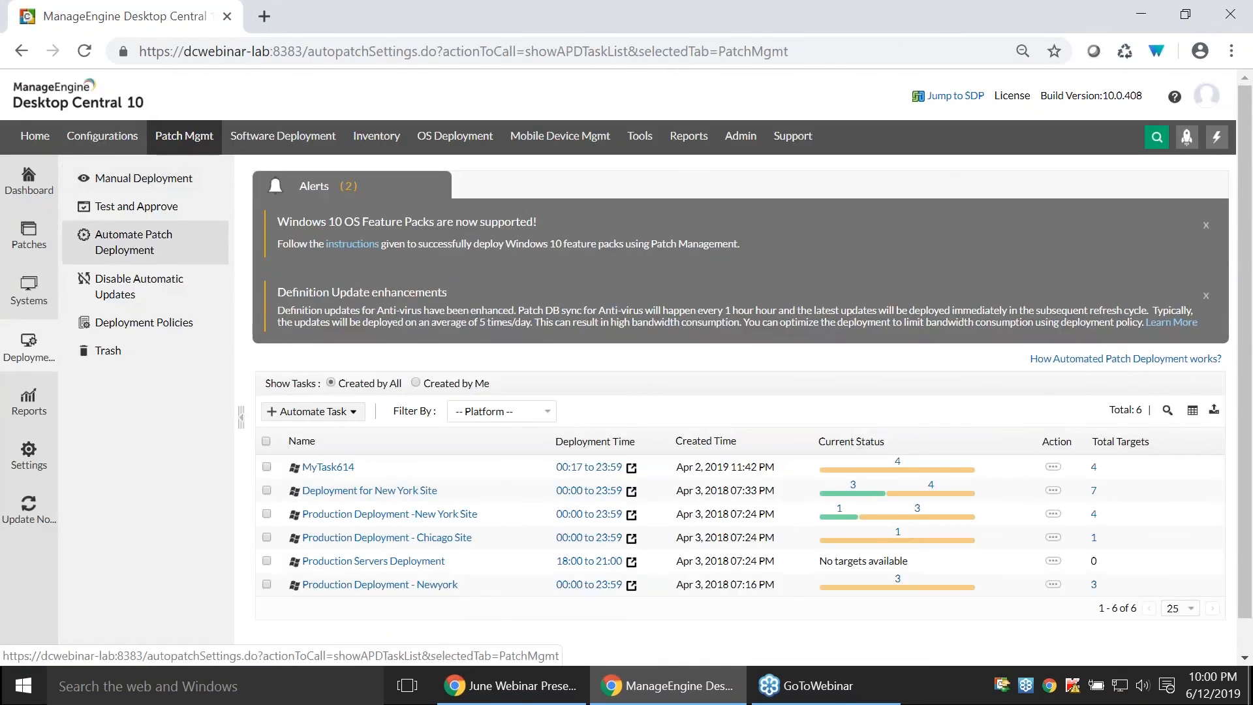
pyautogui.click(313, 413)
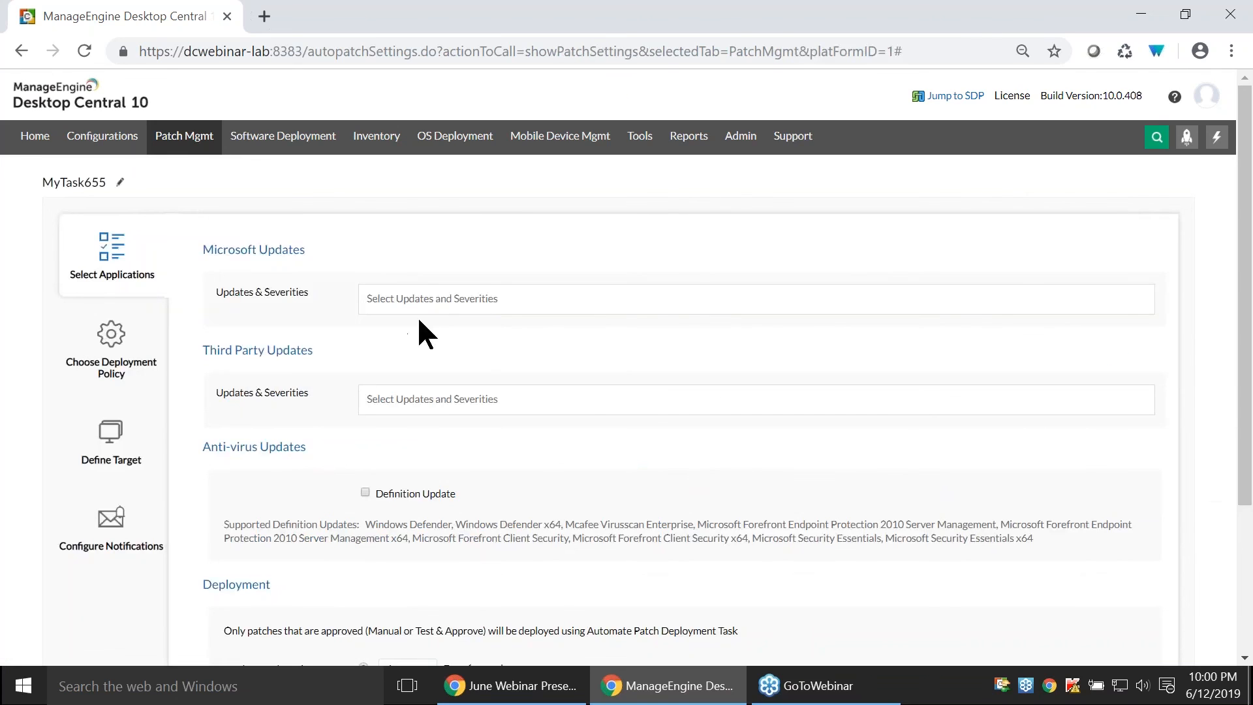
# Select Critical security updates under Microsoft Updates and set the applications scope to Patch Specific Applications.
pyautogui.click(417, 308)
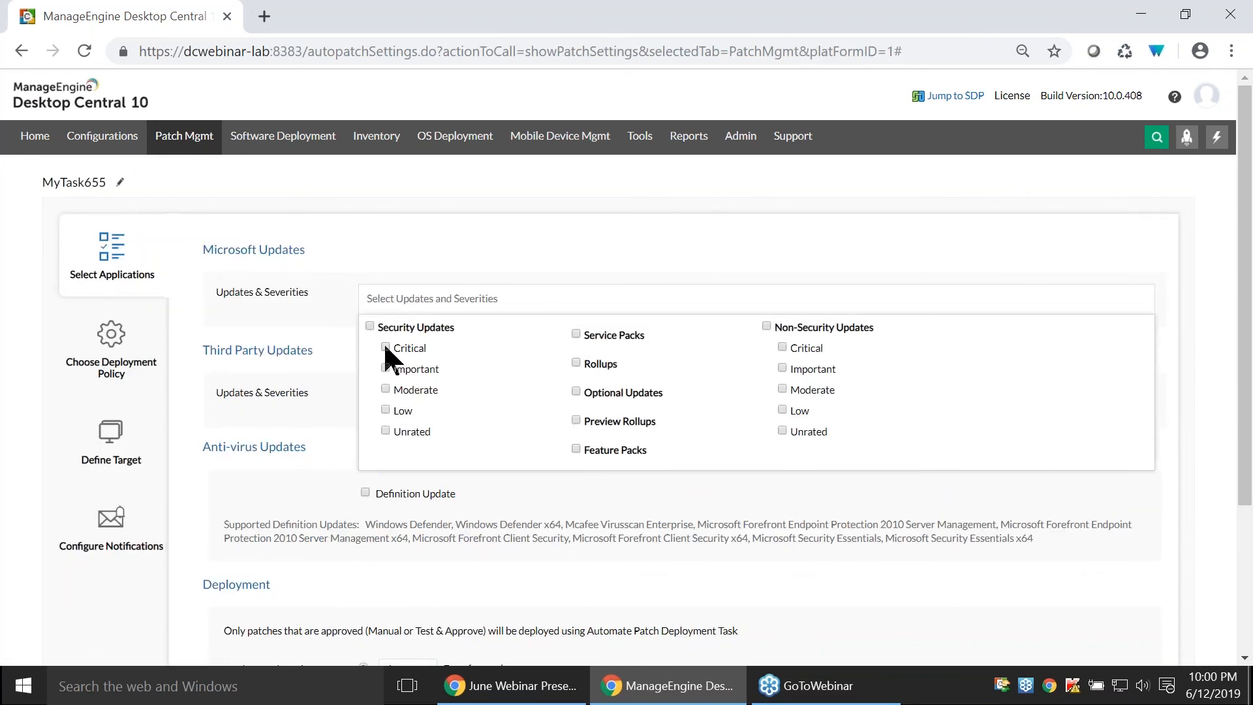
pyautogui.click(386, 348)
pyautogui.click(249, 374)
pyautogui.click(434, 338)
pyautogui.click(434, 394)
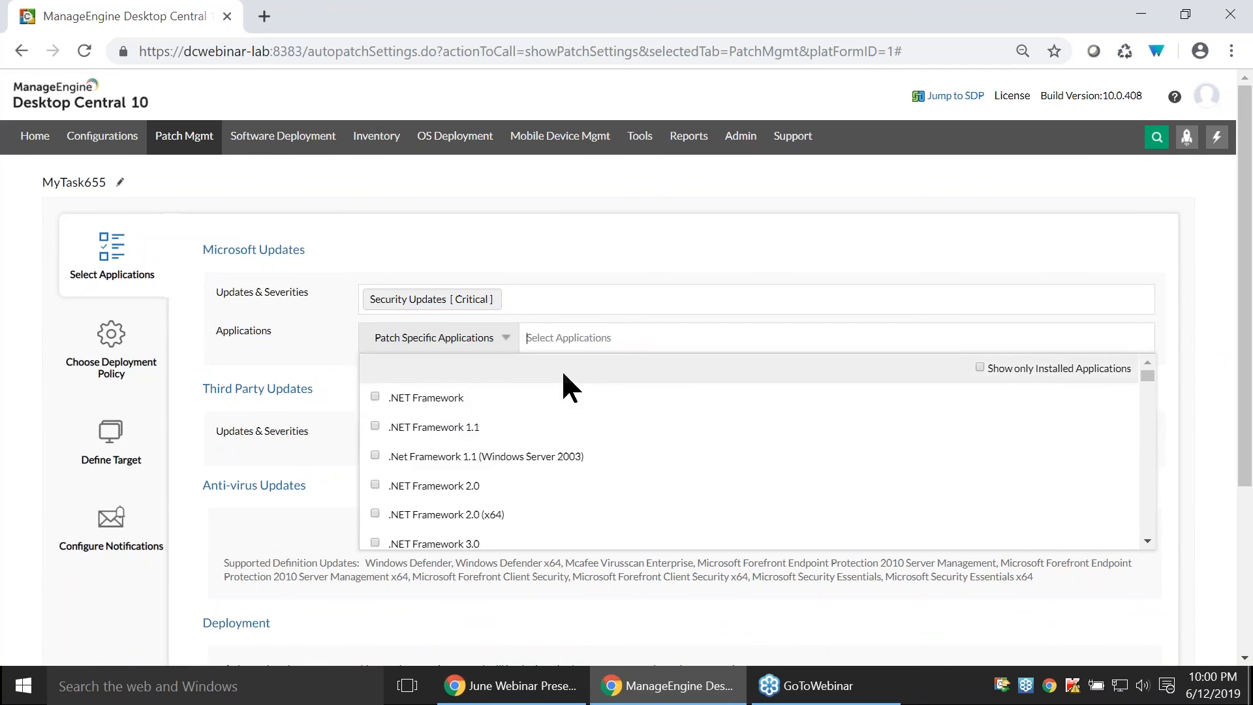
pyautogui.click(506, 219)
# Leave the new deployment task and open the Decline Patch view in patch management.
pyautogui.click(188, 147)
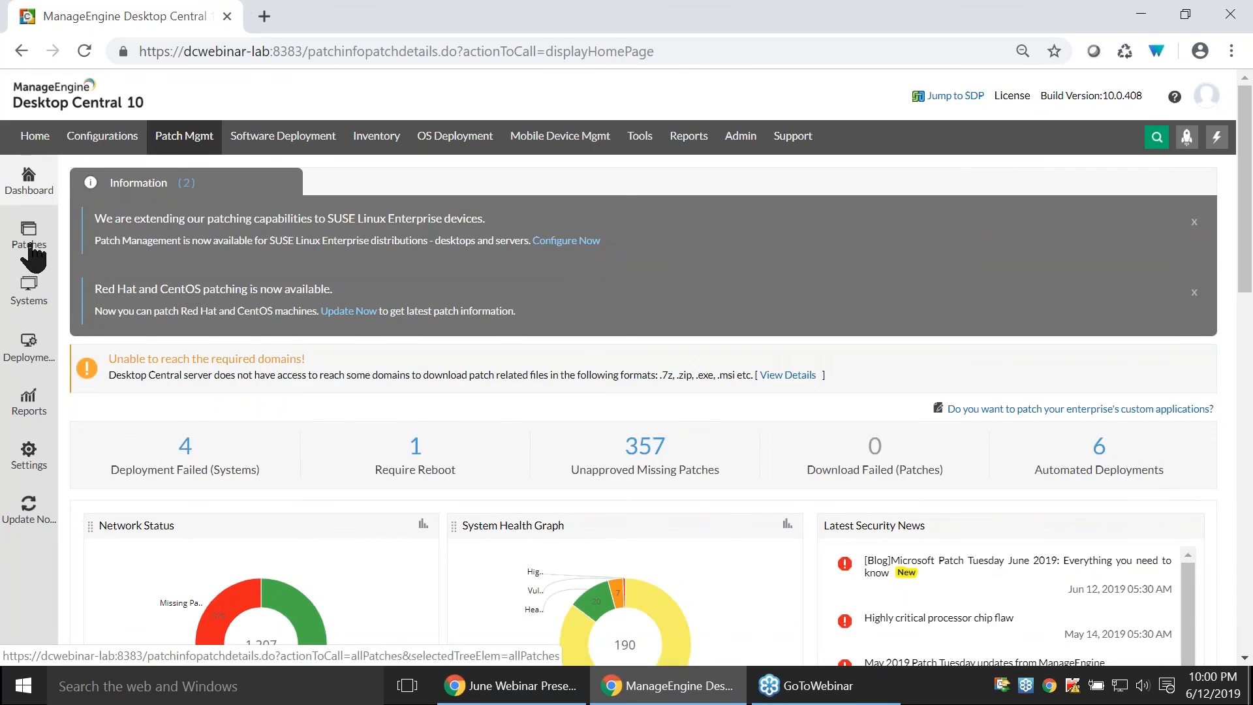
pyautogui.click(28, 238)
pyautogui.click(125, 436)
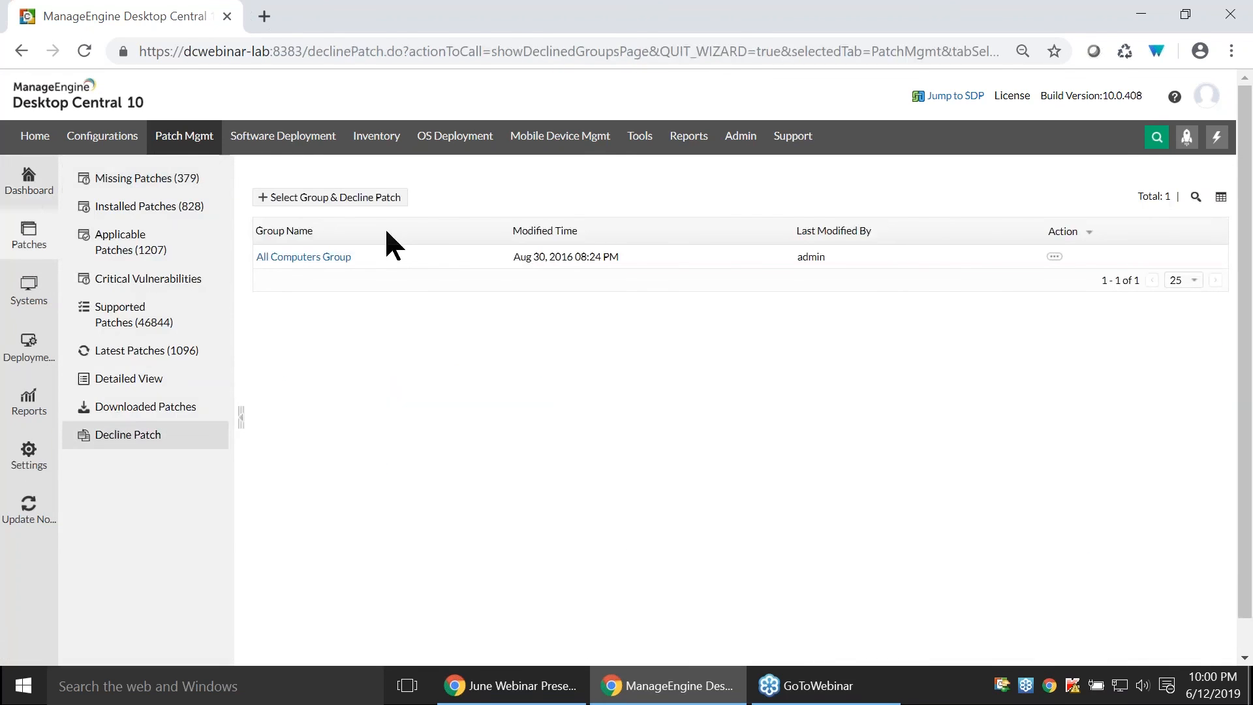
# Return to the slideshow and advance to the Scenario 6 slide.
pyautogui.hotkey('alt', 'Tab')
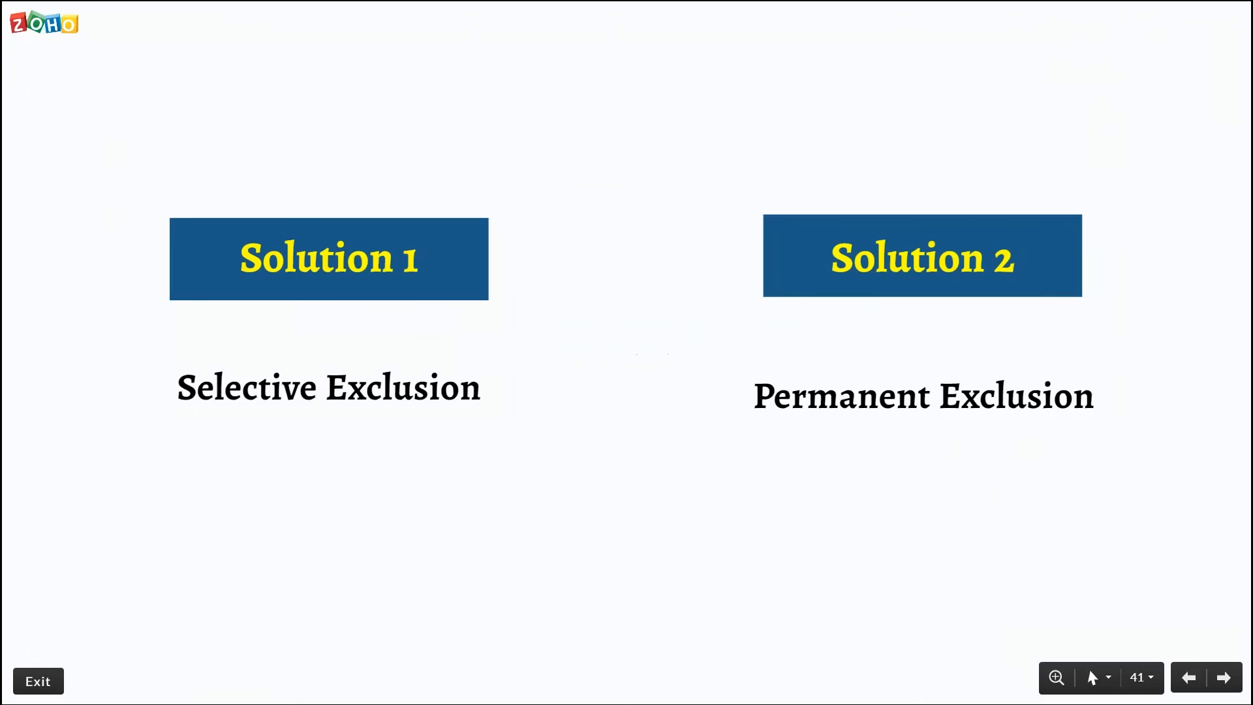
pyautogui.press('Right')
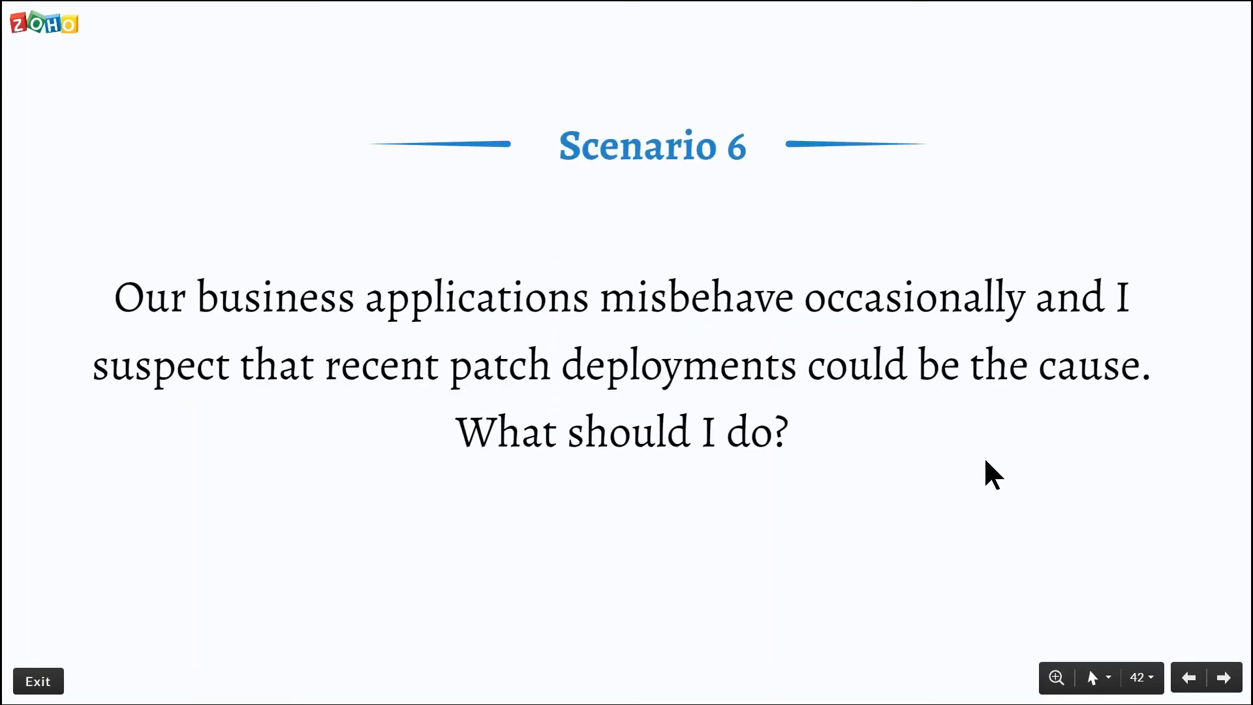